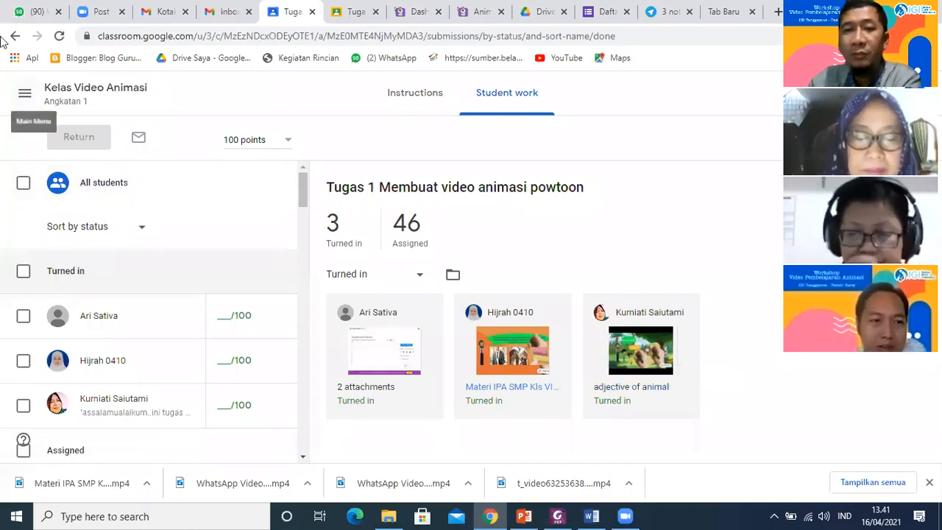
- Go to the Classwork page of the Kelas Video Animasi class
left_click(24, 93)
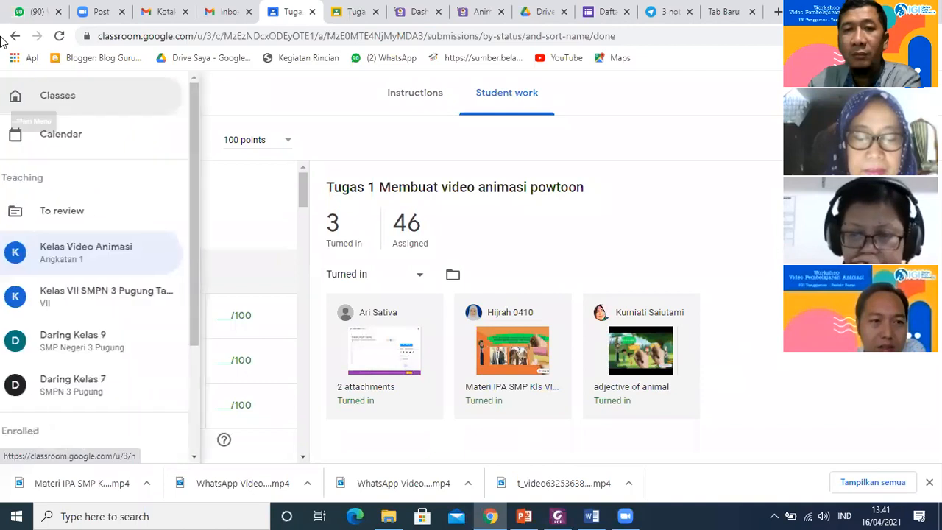
left_click(48, 254)
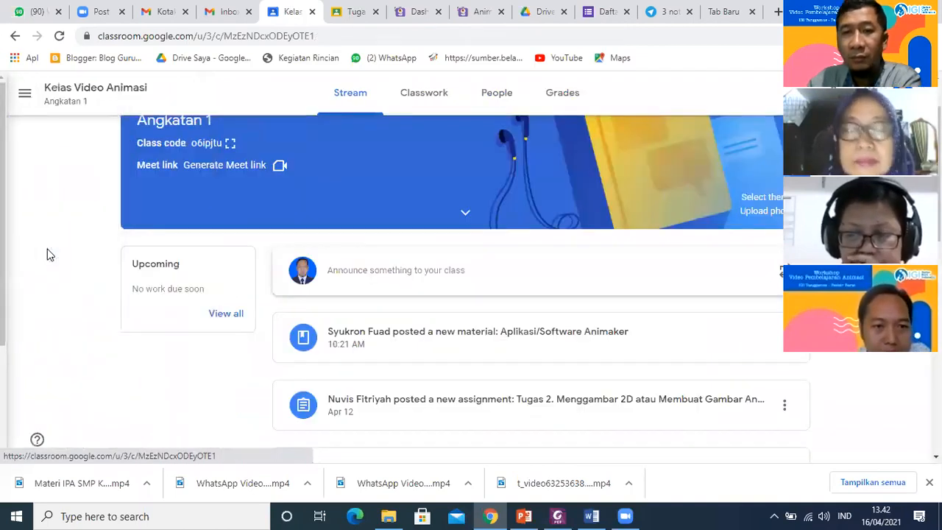
left_click(424, 93)
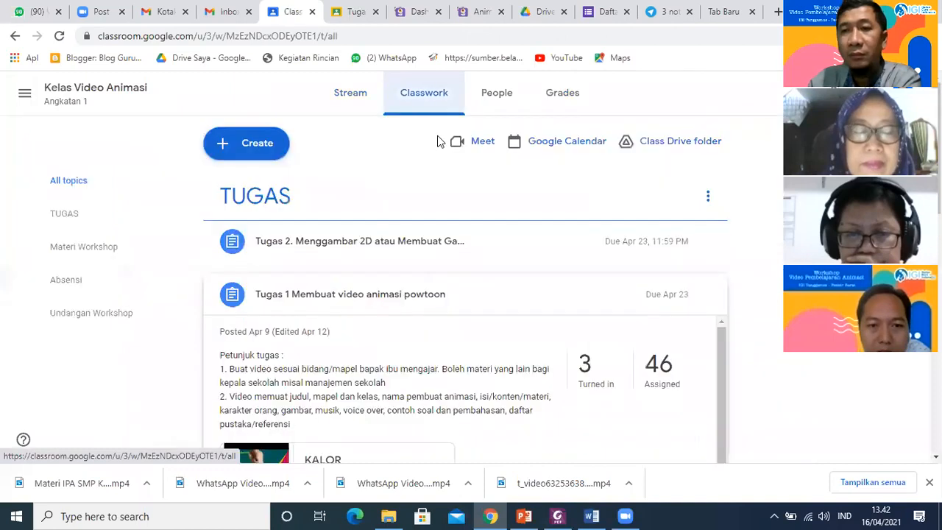
- Expand the Story Board material and open its attached FORMAT GBIM Word document
scroll(361, 211, "down", 10)
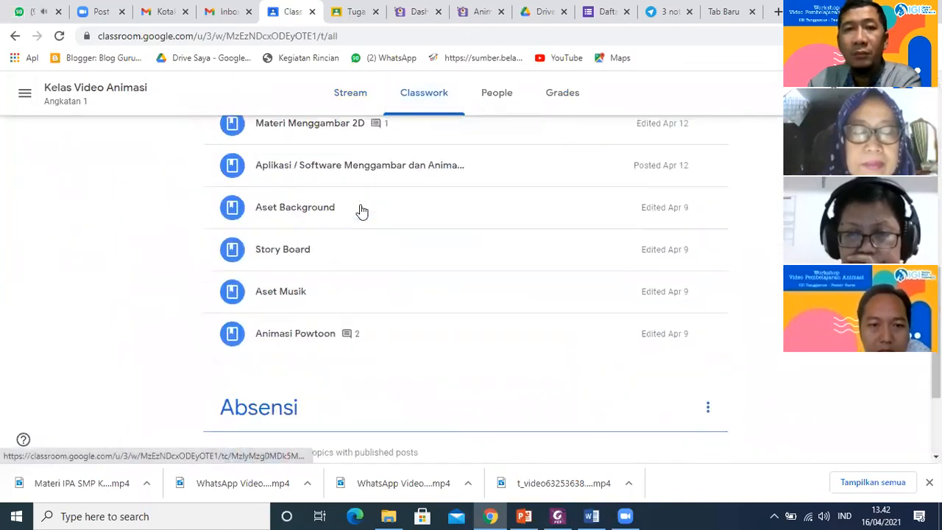
scroll(305, 308, "up", 1)
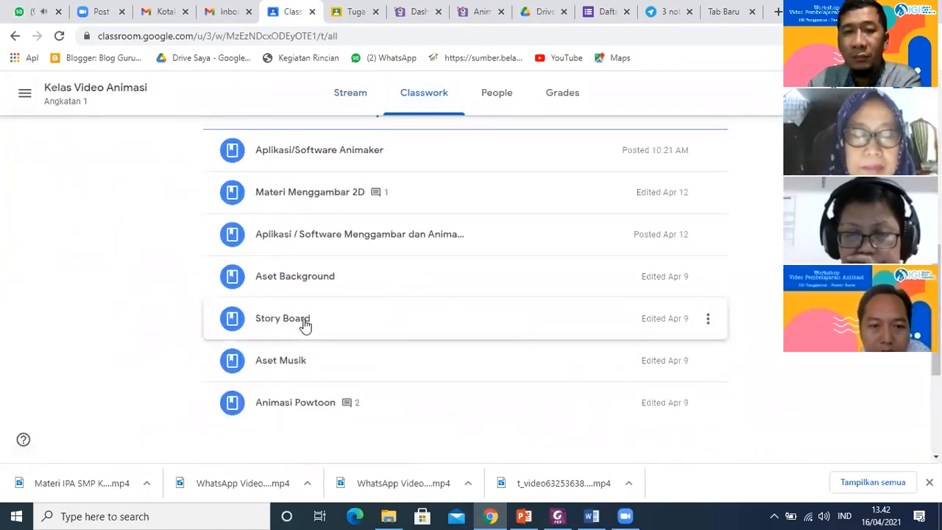
left_click(304, 326)
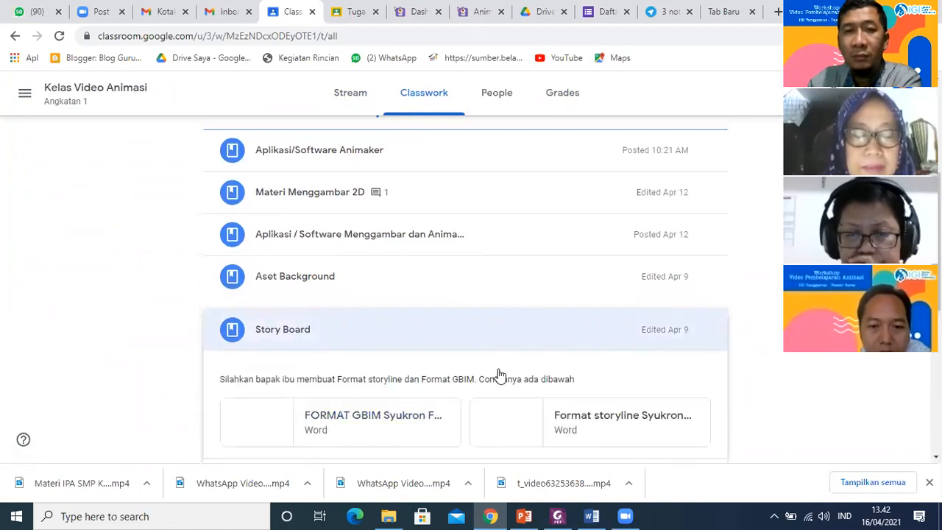
scroll(498, 370, "down", 1)
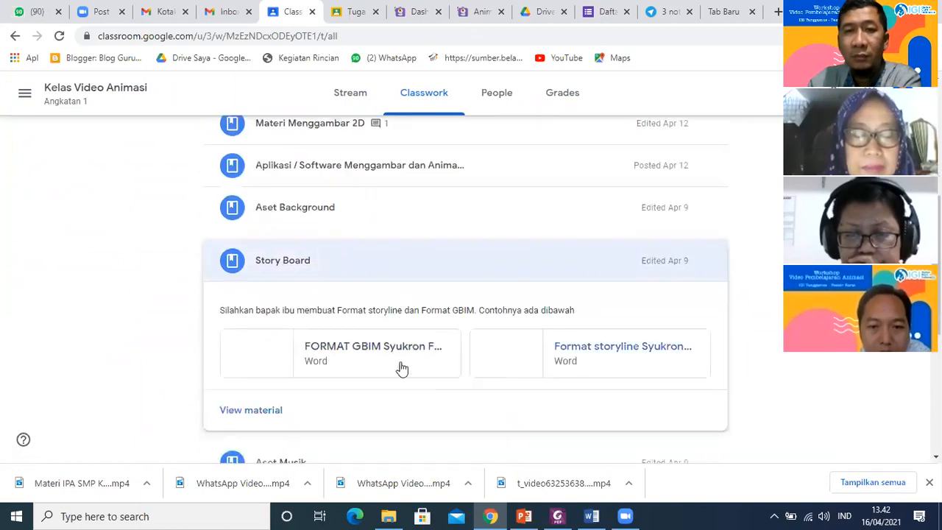
left_click(278, 356)
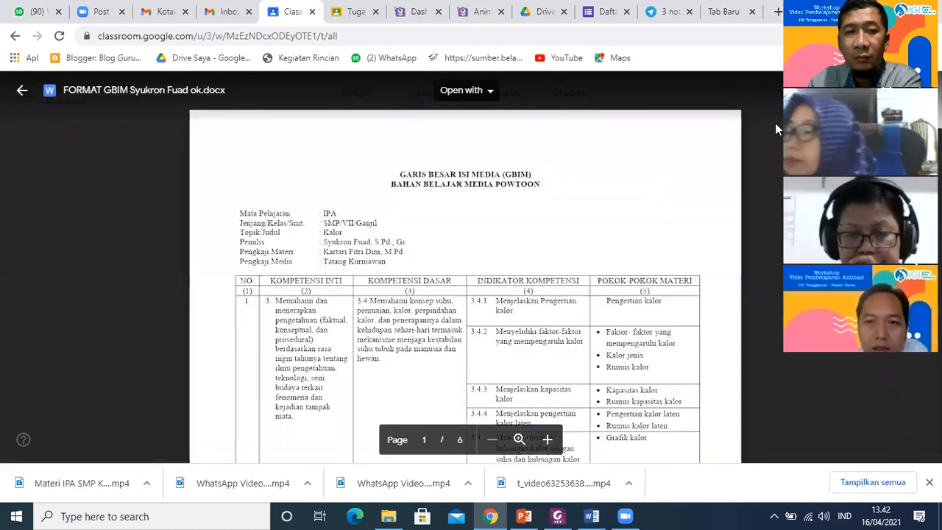
- Skim the GBIM document and open its printable PDF version
scroll(578, 174, "down", 3)
scroll(579, 174, "down", 5)
scroll(579, 173, "up", 15)
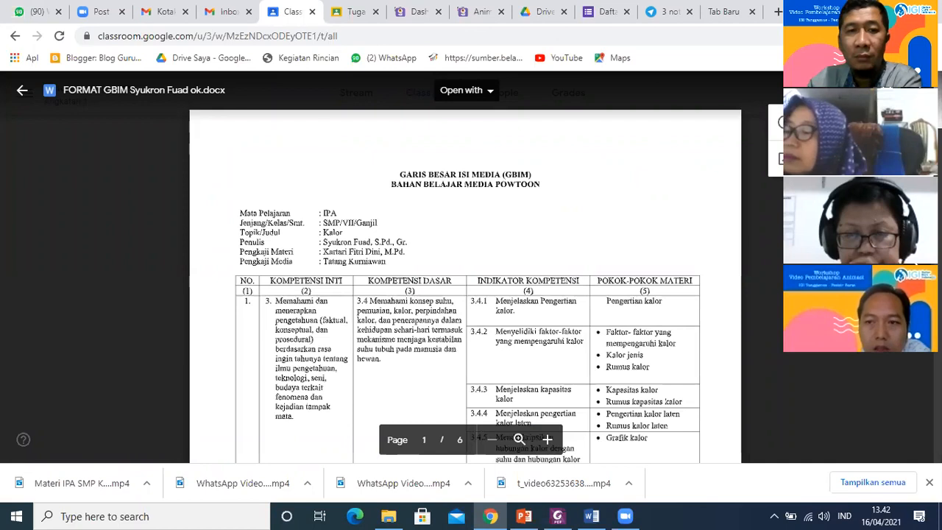
key("ctrl+p")
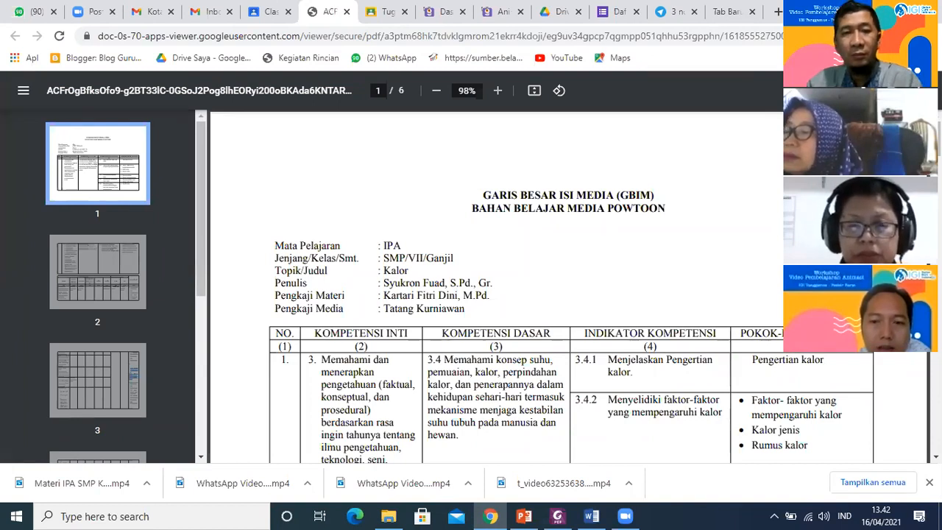
- Save the PDF under its suggested name in the folder Pelatihan animasi IGI Tanggamus dan Pesibar on drive DATA (D:)
key("ctrl+s")
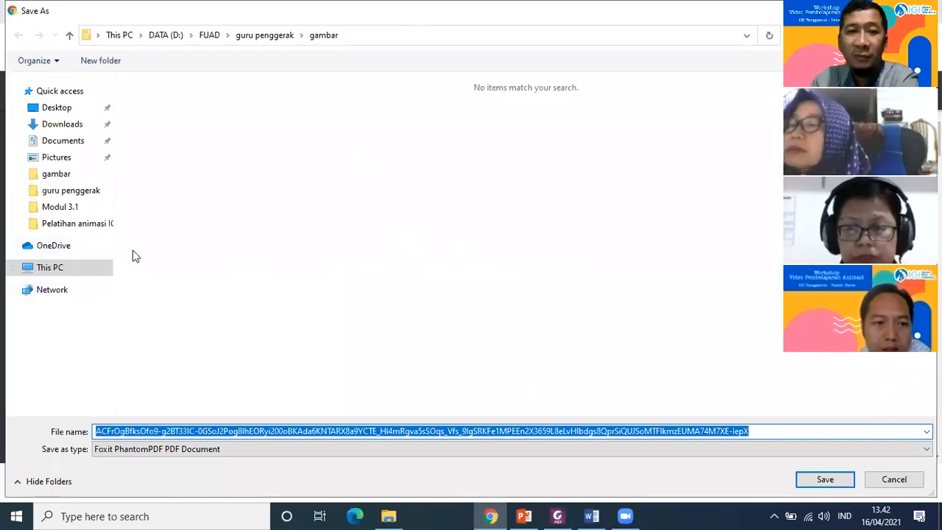
left_click_drag(106, 284, 99, 351)
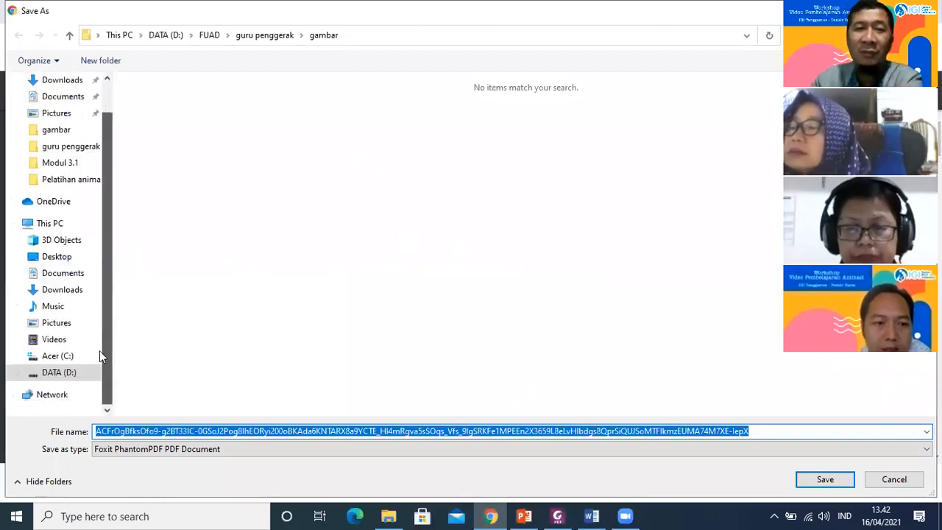
left_click(19, 371)
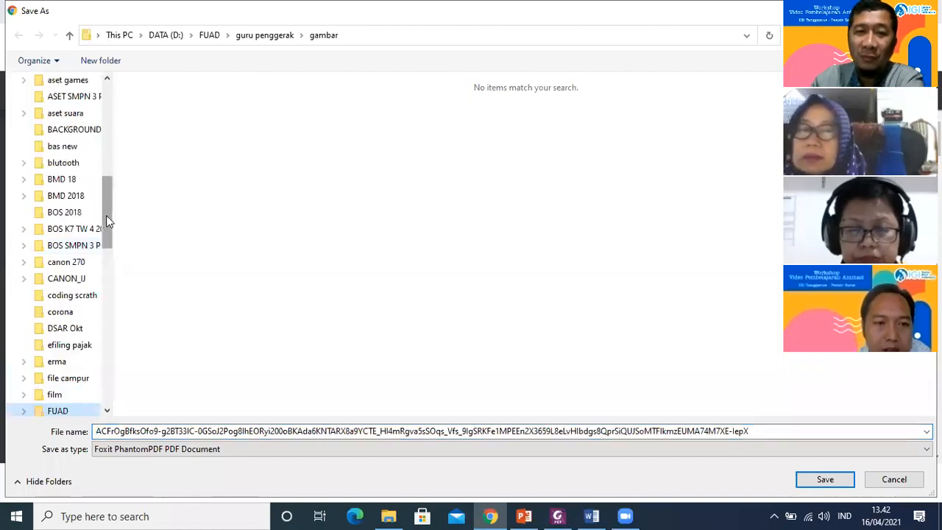
left_click_drag(106, 216, 102, 309)
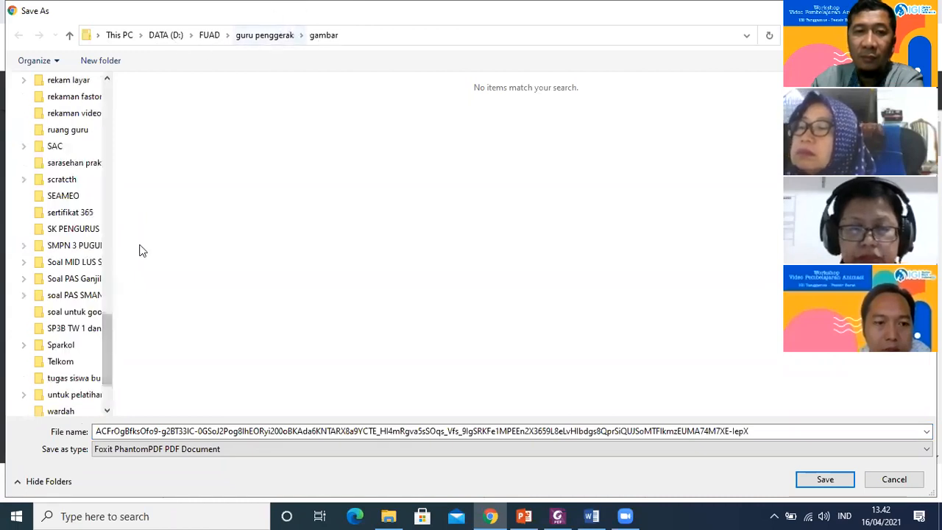
left_click_drag(112, 331, 129, 229)
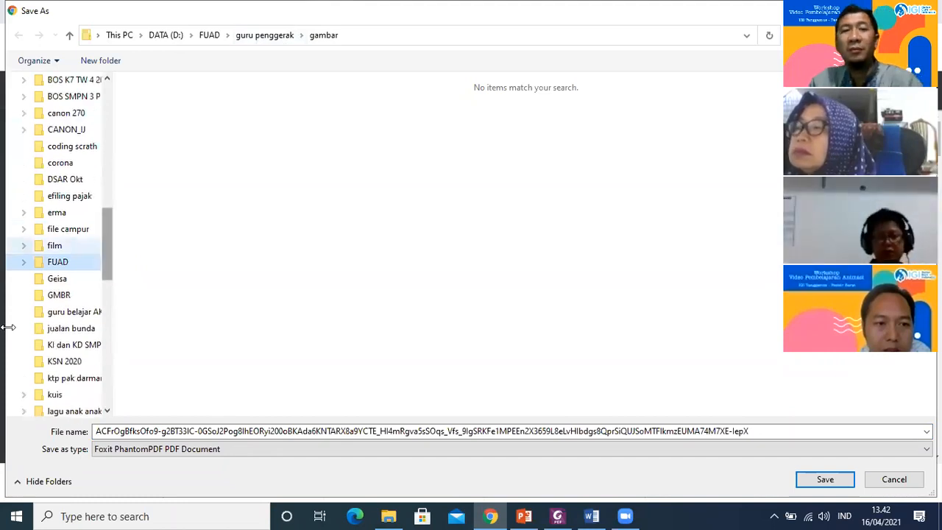
left_click(59, 262)
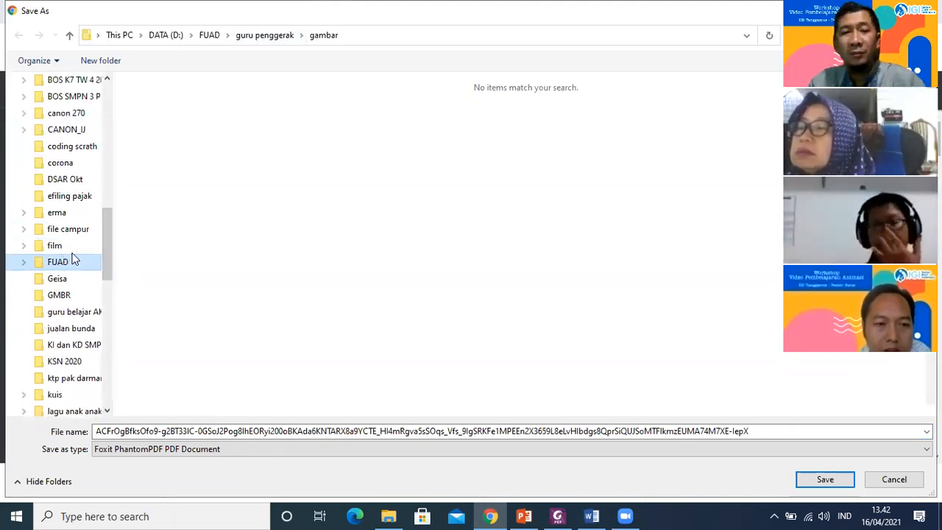
scroll(295, 250, "down", 14)
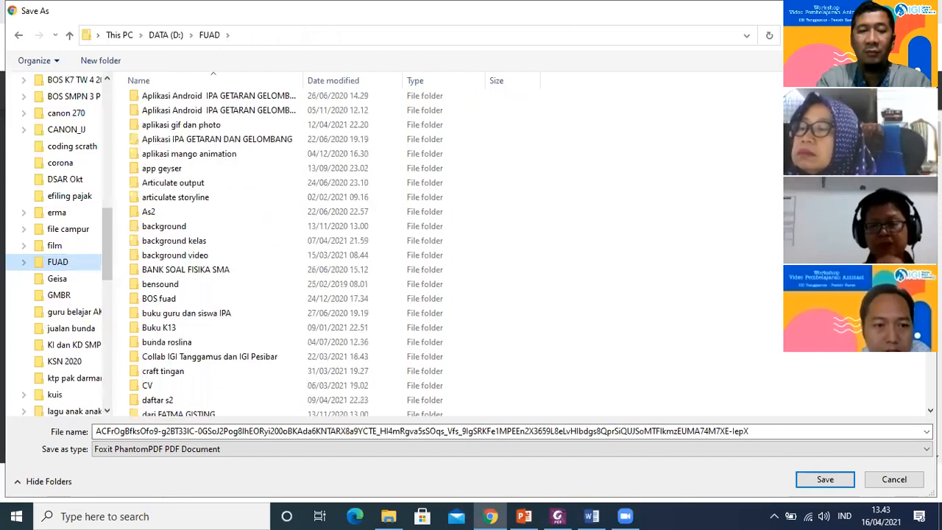
scroll(299, 252, "down", 9)
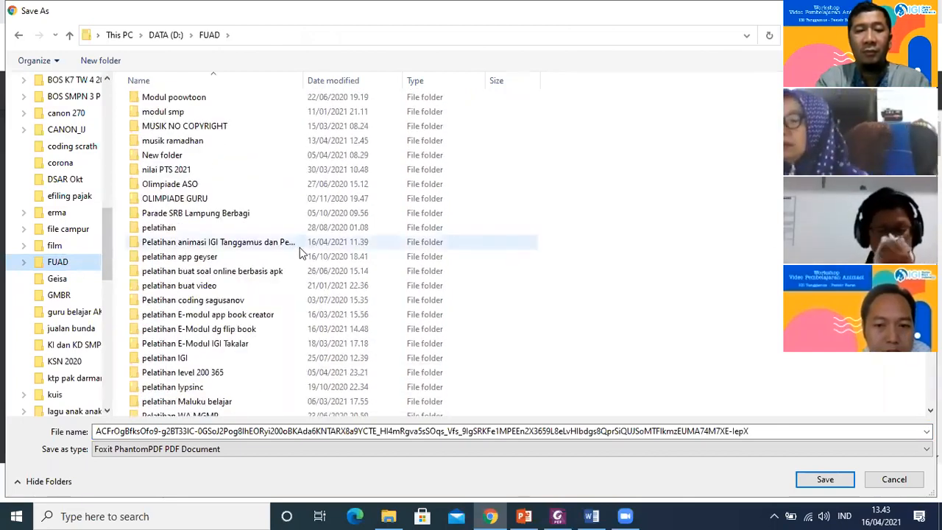
double_click(300, 247)
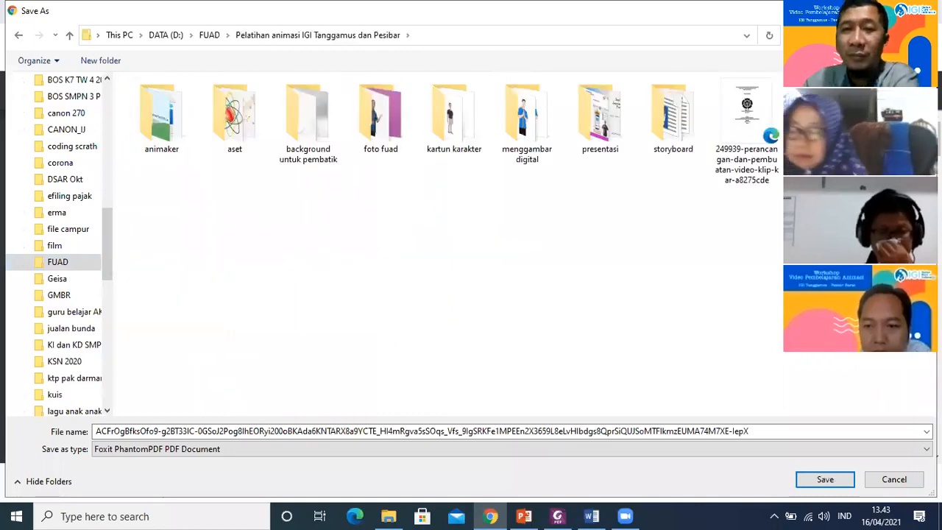
left_click(825, 479)
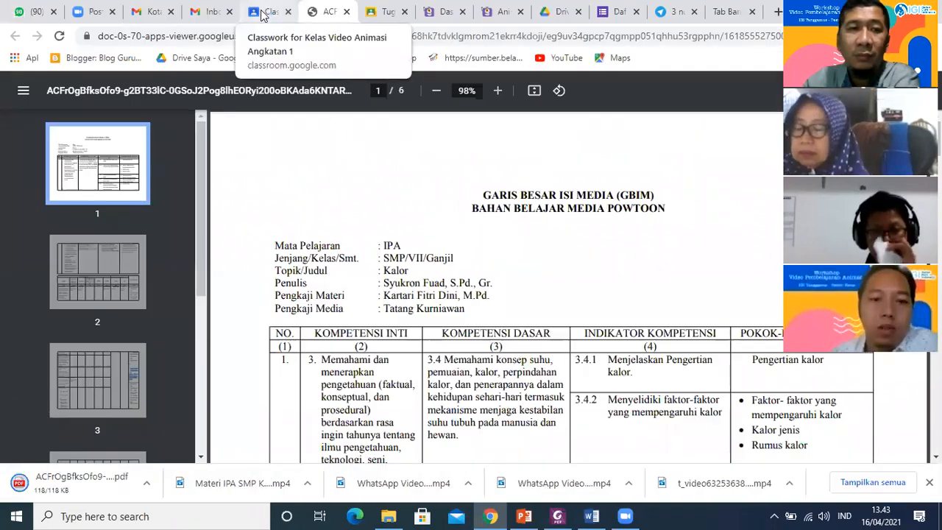
- Return to the Classroom page and close the GBIM document preview
left_click(266, 13)
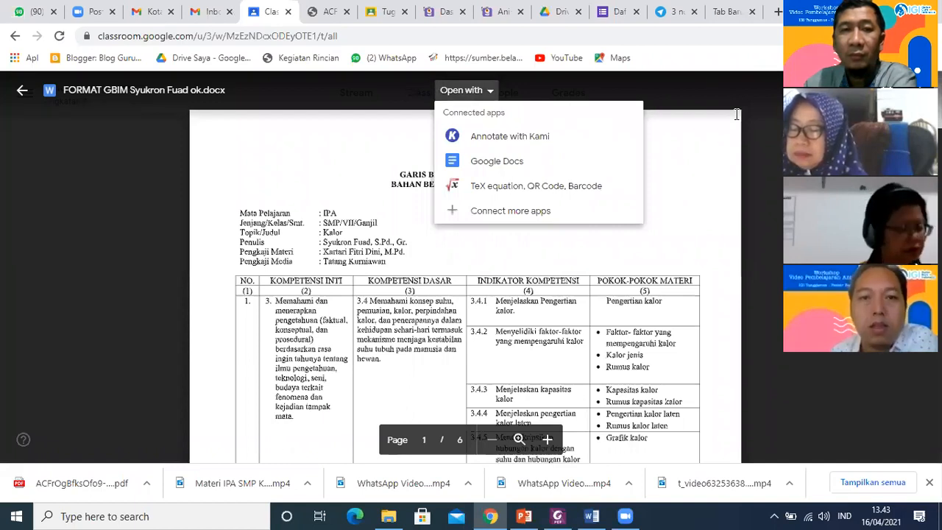
left_click(737, 114)
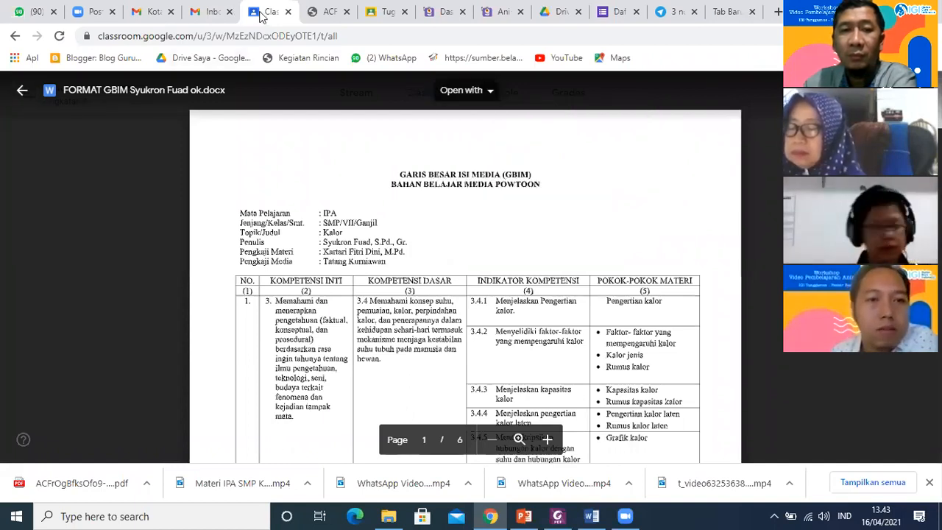
left_click(22, 90)
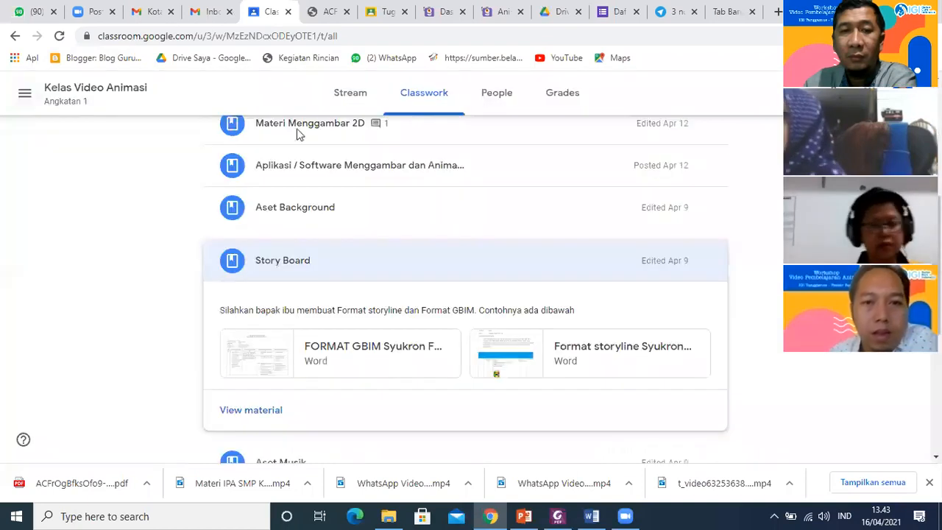
- View the Aset Background material and preview its image photo6231038158632495619.jpg
scroll(361, 192, "up", 1)
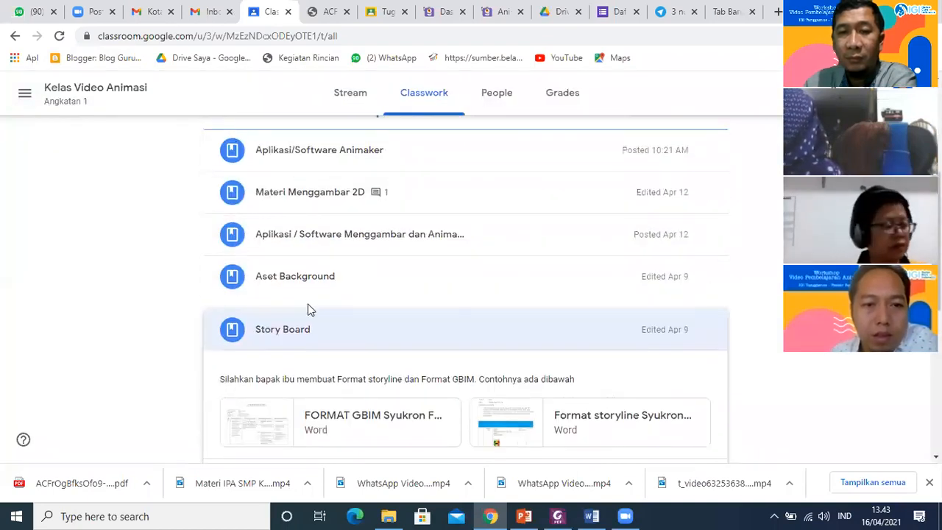
left_click(311, 279)
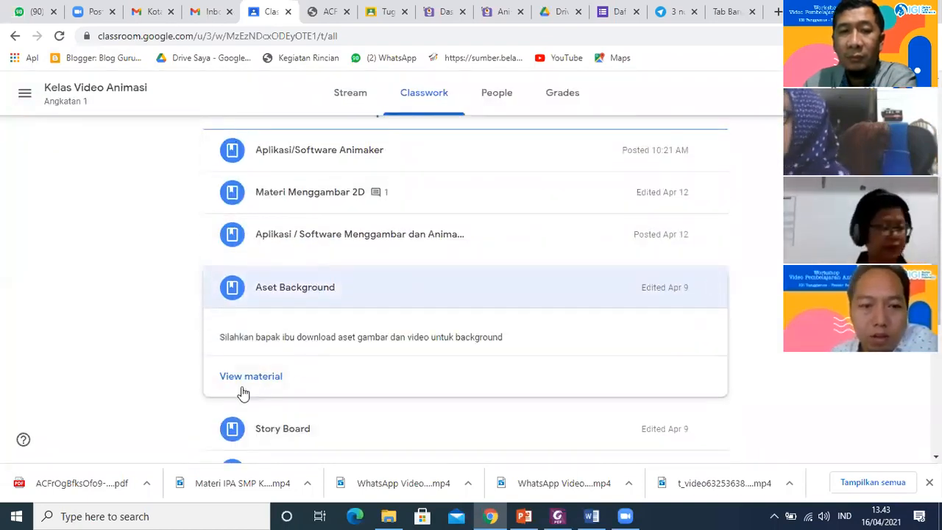
left_click(248, 377)
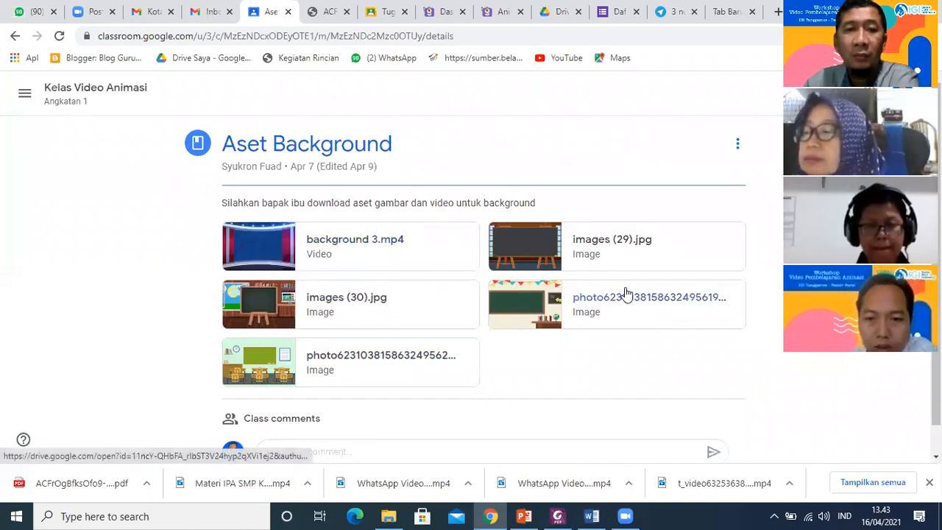
left_click(518, 314)
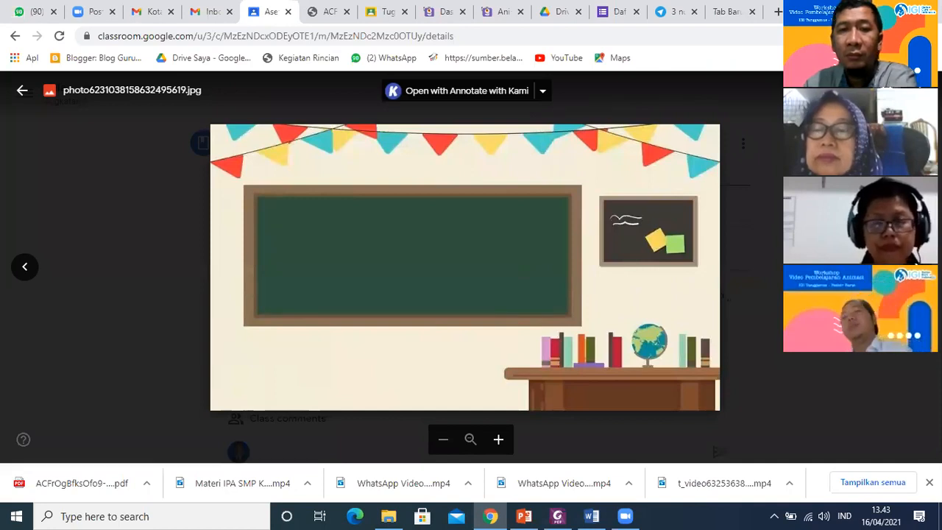
- Bring up the print settings for the background image and try to set the destination to Simpan sebagai PDF
key("ctrl+p")
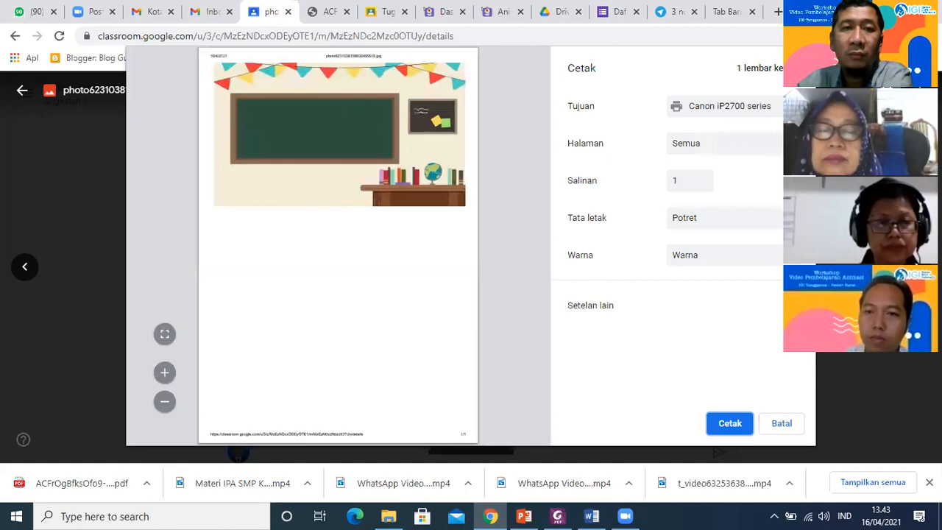
left_click(724, 106)
left_click(724, 122)
left_click(724, 106)
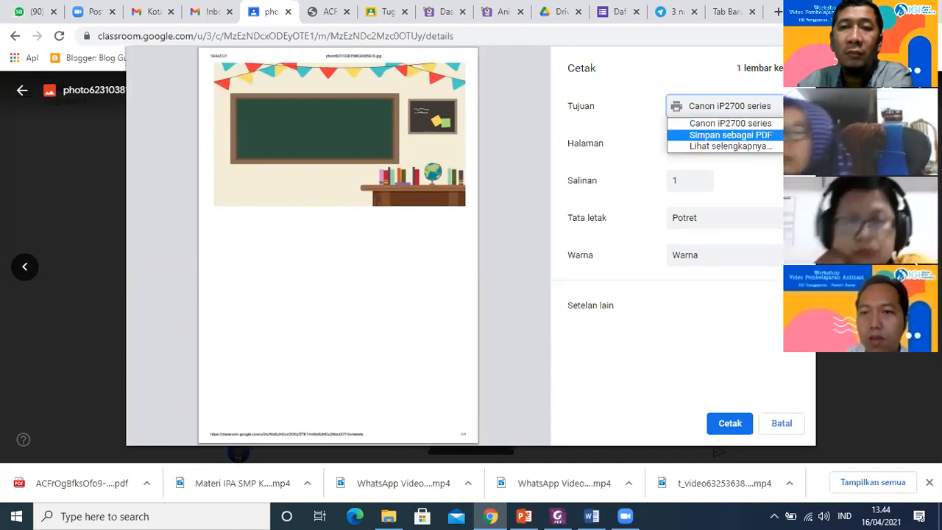
left_click(730, 135)
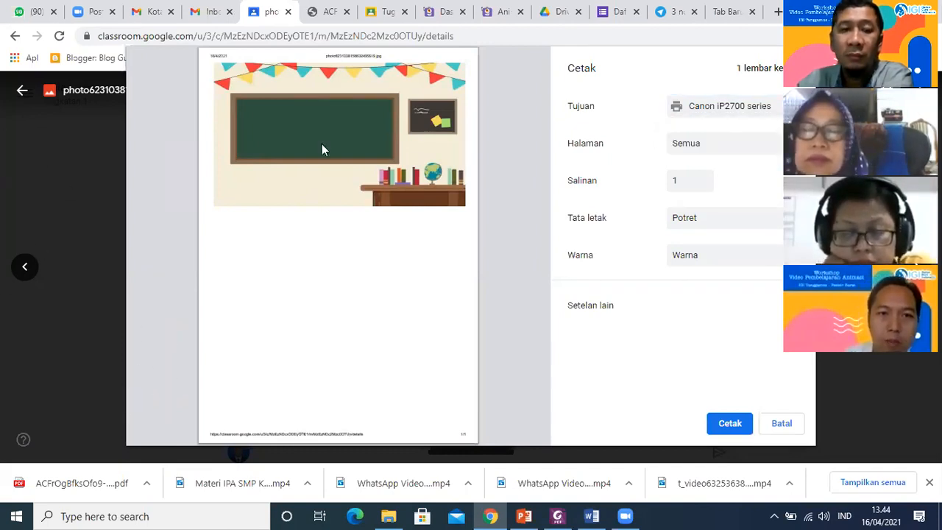
- Minimize the open Chrome, Word, Foxit PhantomPDF and PowerPoint windows to reach the desktop
left_click(386, 12)
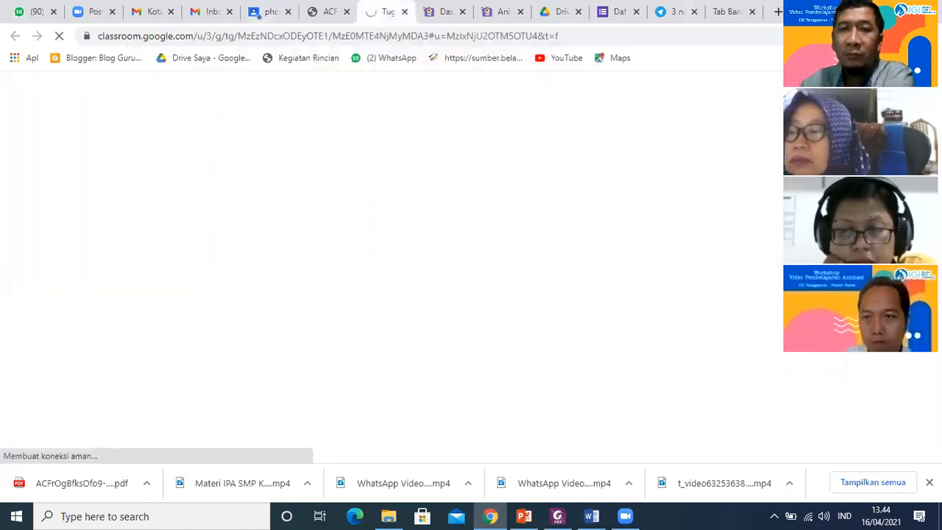
key("alt+Tab")
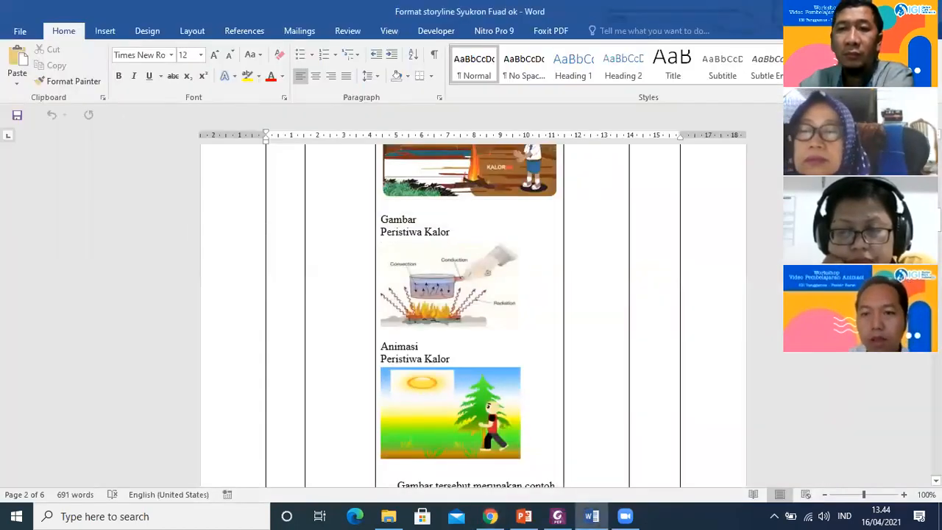
left_click(855, 11)
left_click(854, 11)
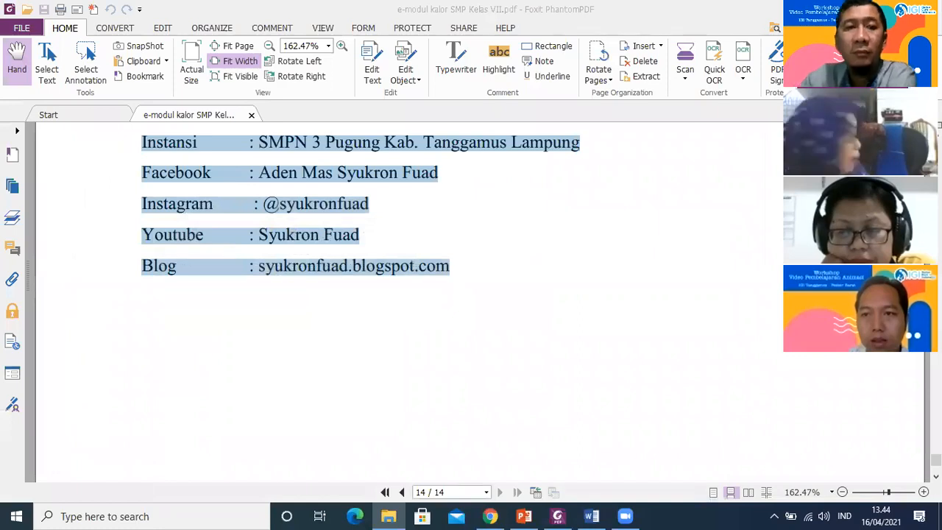
left_click(854, 11)
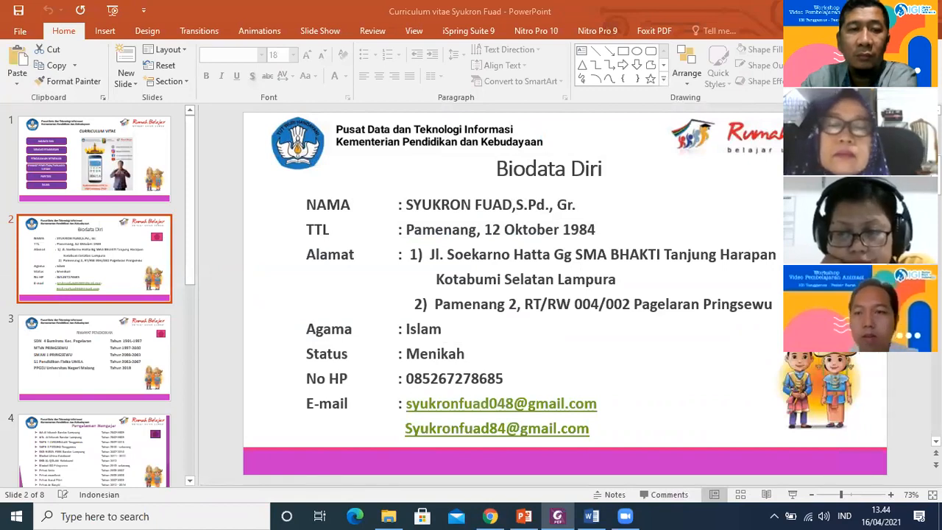
key("super+d")
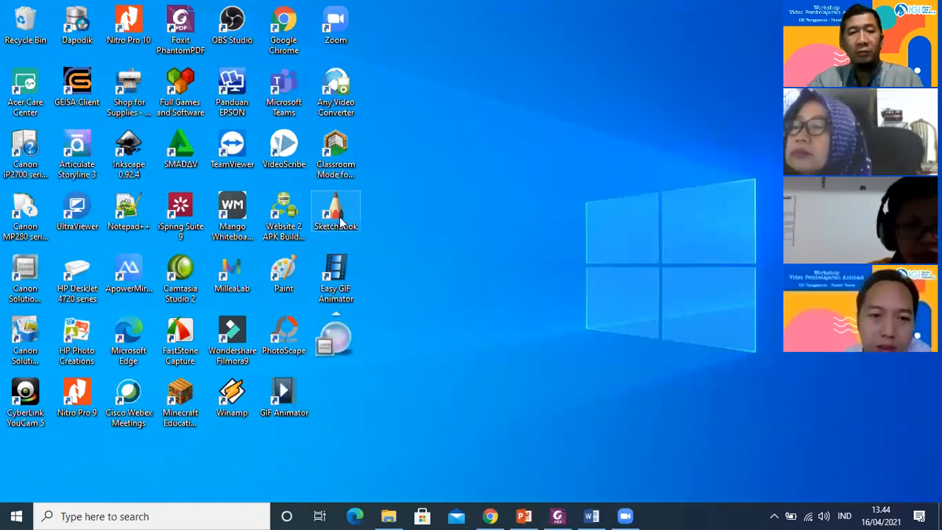
- Launch Autodesk SketchBook and open the first "kartun idung sip" character image from the kartun karakter folder
double_click(336, 215)
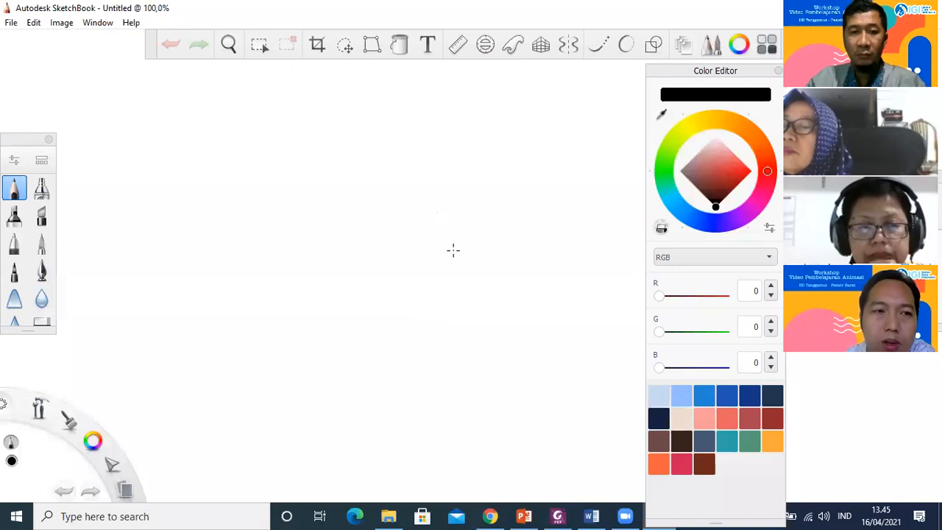
left_click(12, 24)
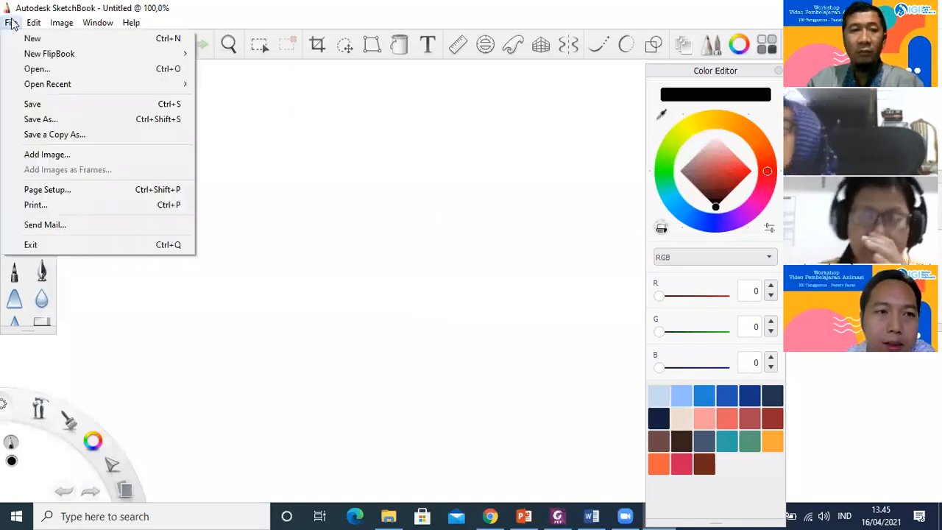
left_click(39, 70)
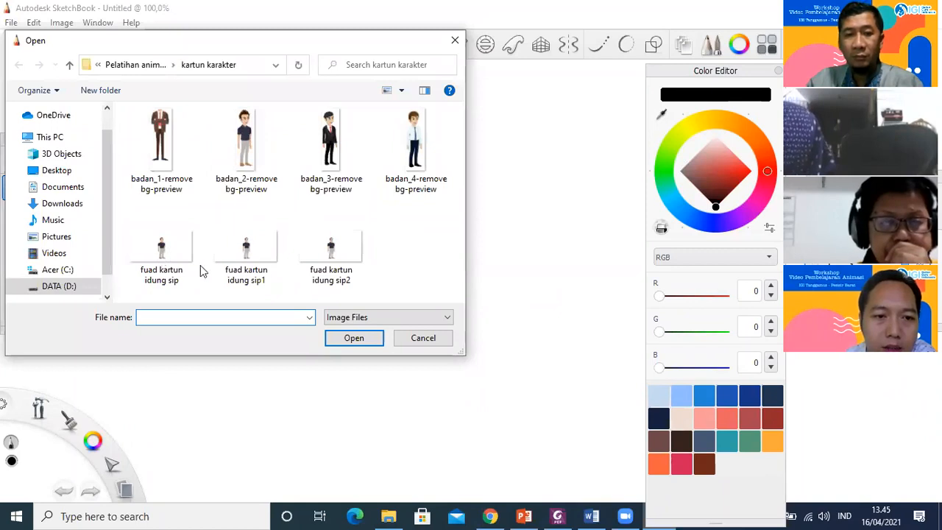
left_click(157, 256)
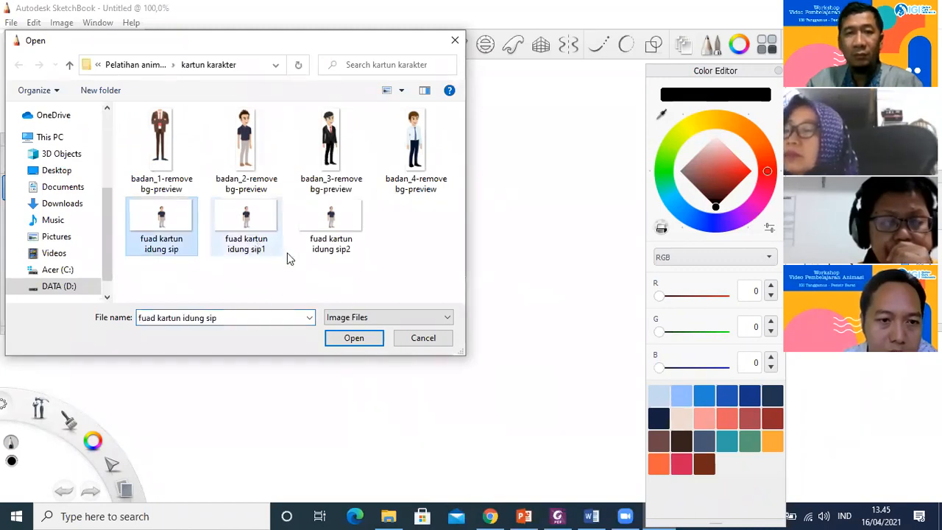
left_click(354, 338)
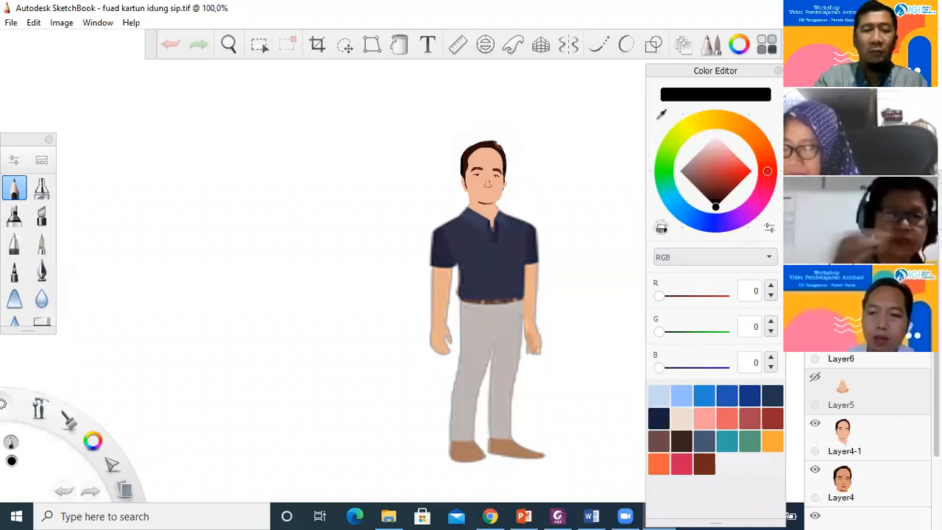
- Examine the cartoon character's layers, selecting the body on Layer2 and the head on Layer4
scroll(868, 438, "down", 3)
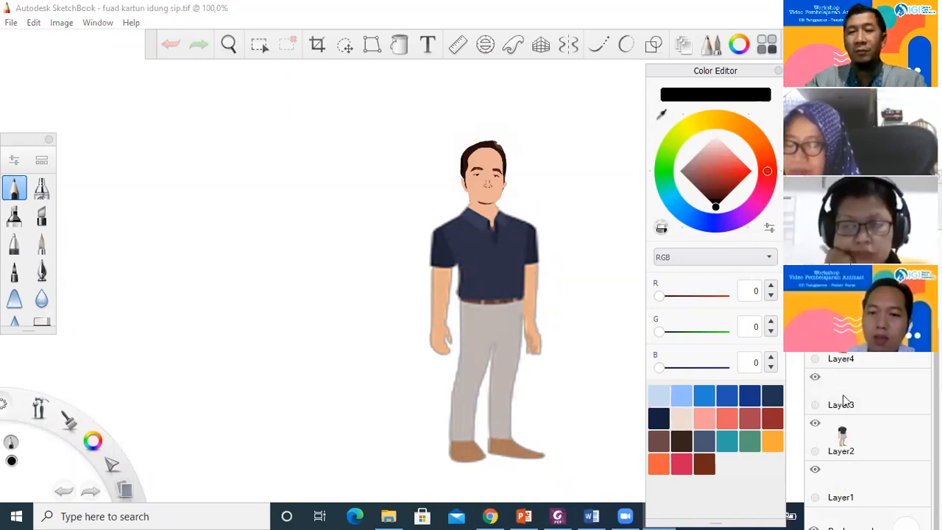
left_click(845, 430)
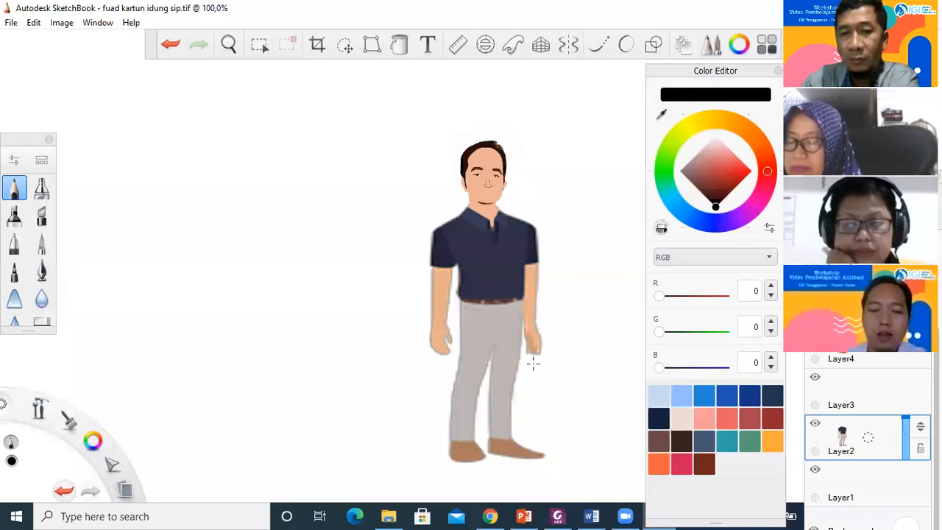
left_click(852, 357)
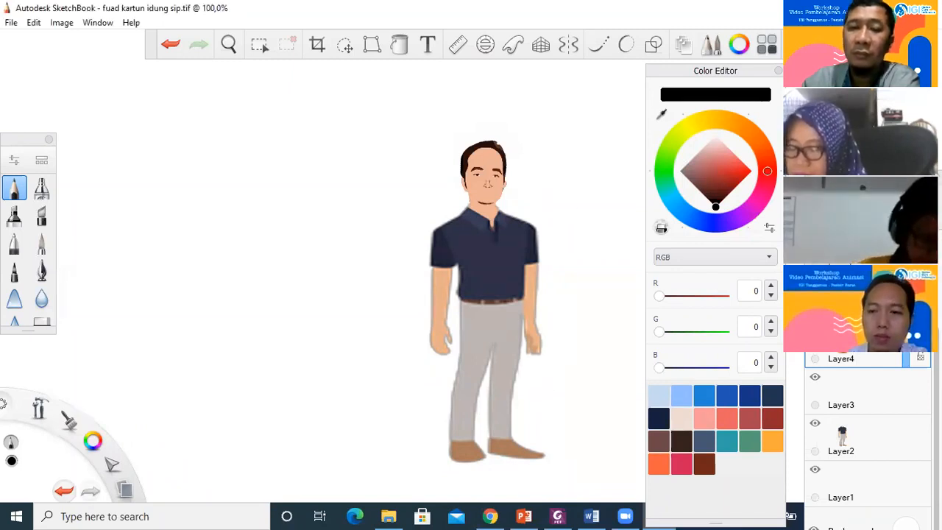
scroll(867, 439, "up", 3)
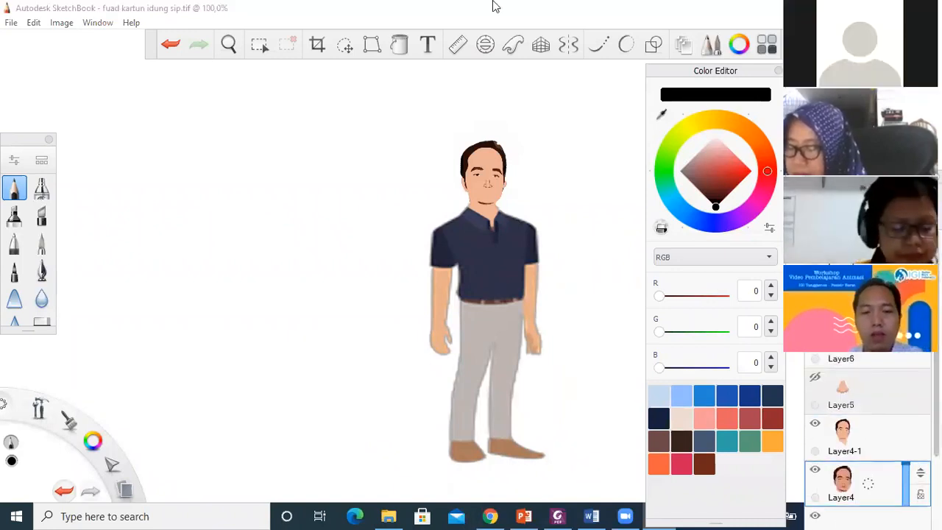
left_click(494, 6)
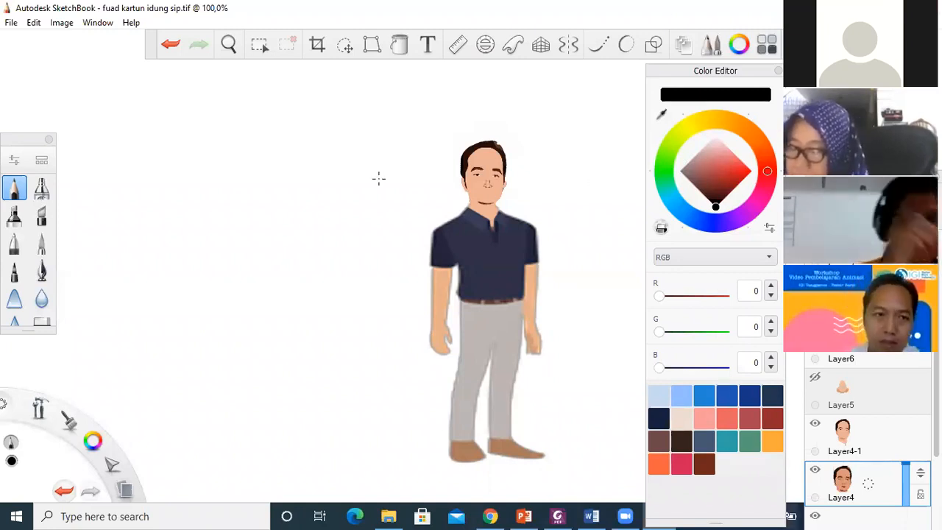
- Switch to Chrome, search Google for canva in the empty tab, and open the Canva website from the results
key("alt+Tab")
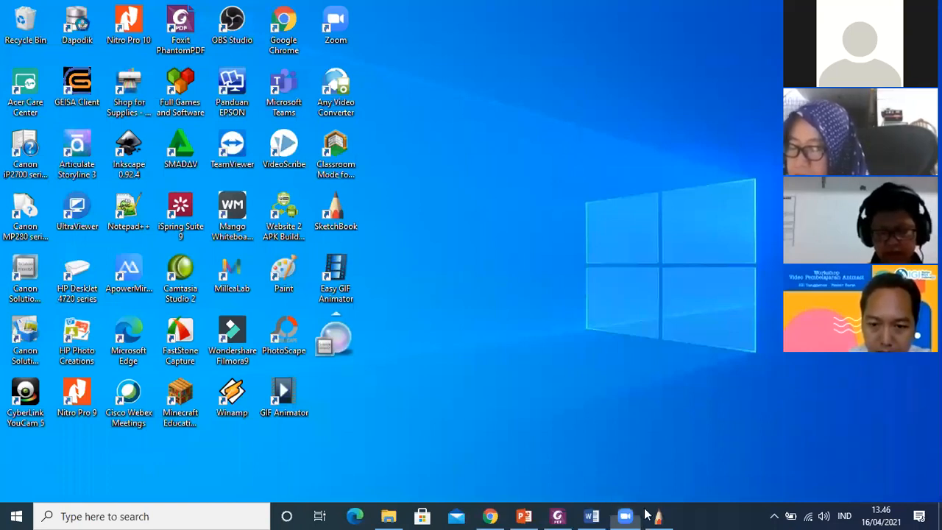
left_click(490, 515)
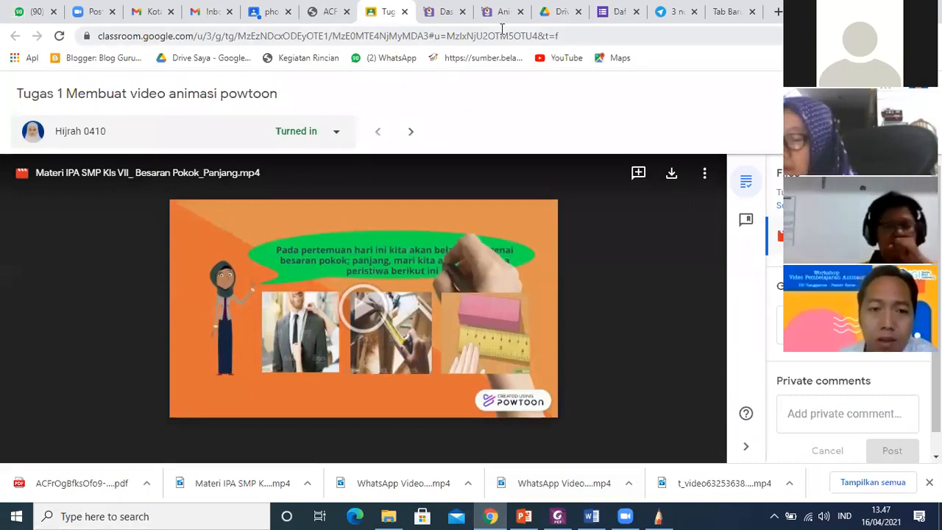
left_click(725, 12)
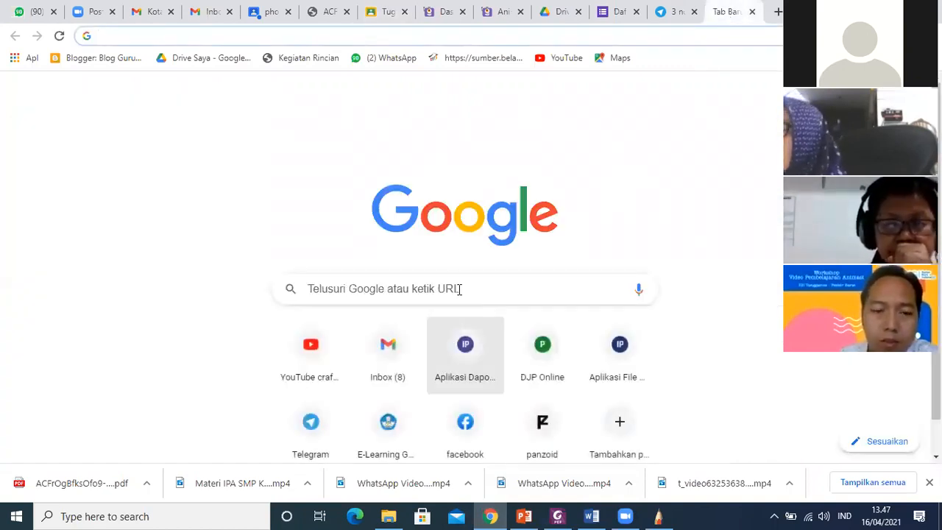
left_click(459, 289)
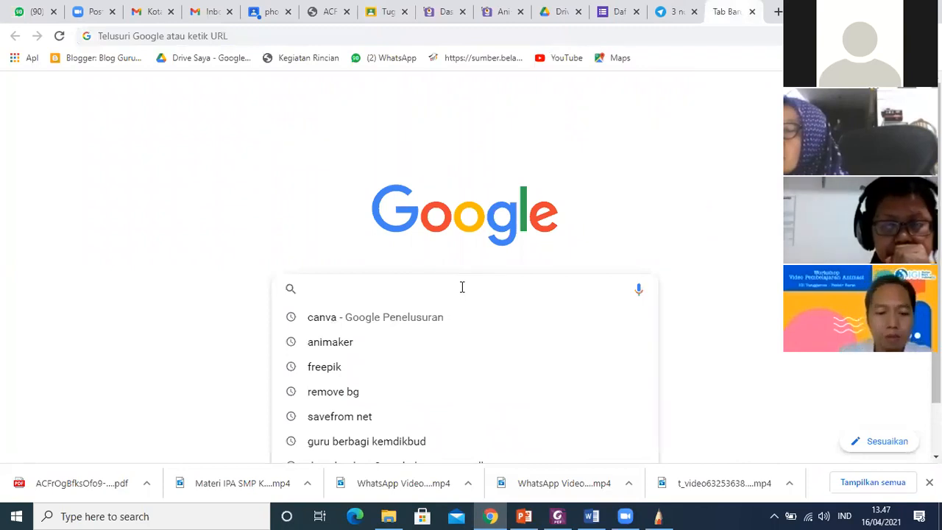
type("ca")
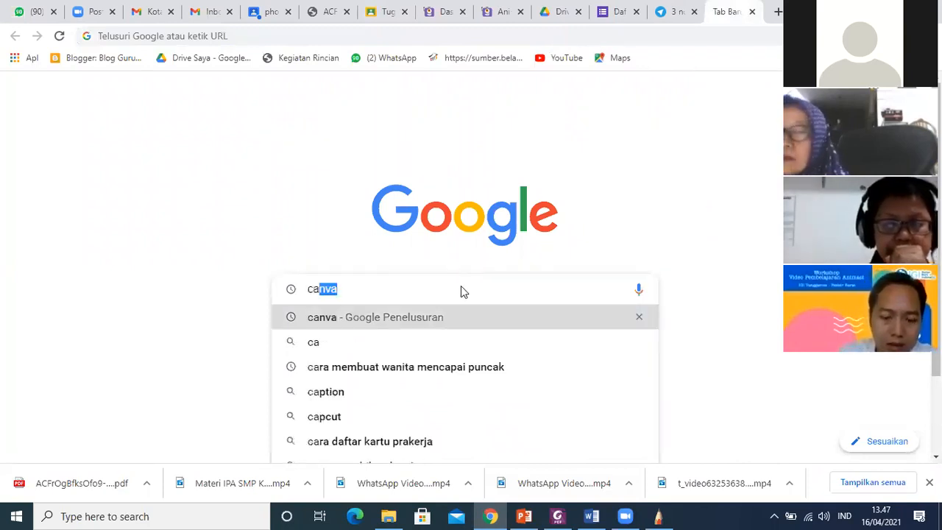
type("nva")
key("Return")
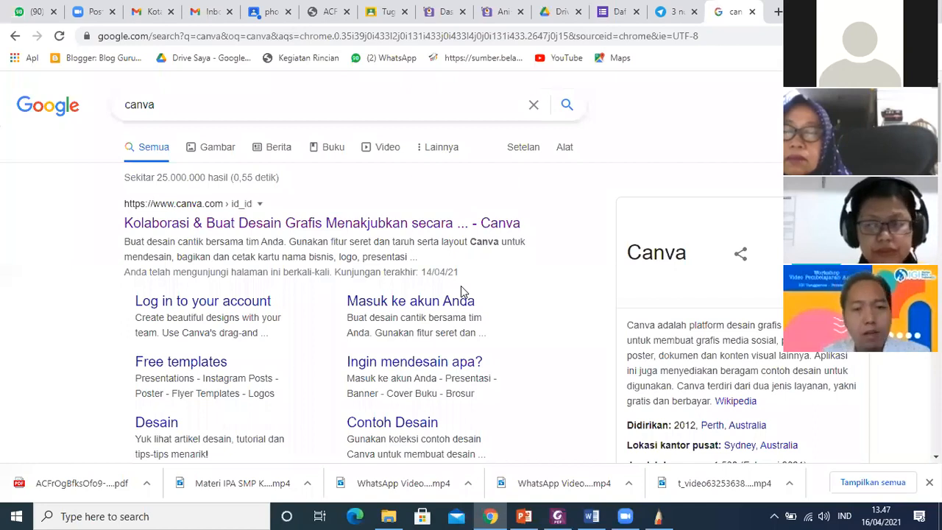
left_click(462, 290)
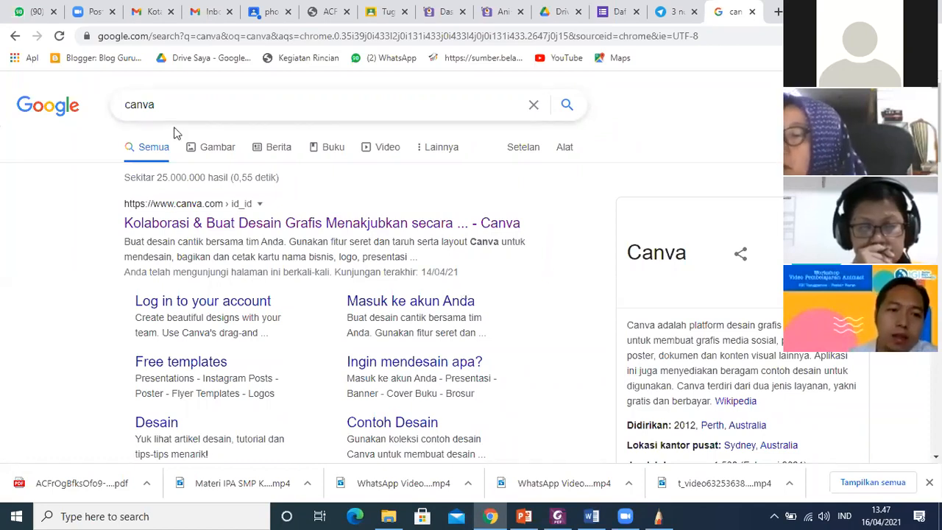
left_click(168, 231)
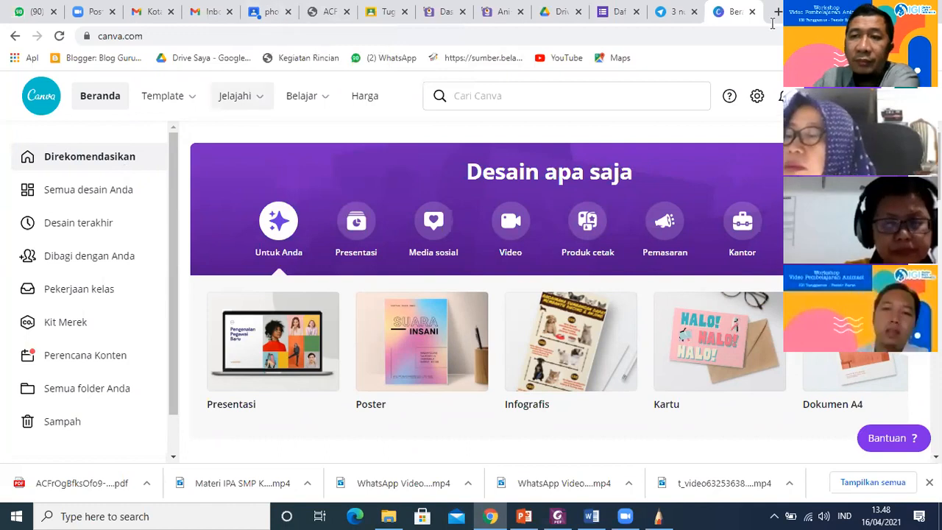
- View the Canva account settings, return to the home page and show the account's available teams
left_click(759, 98)
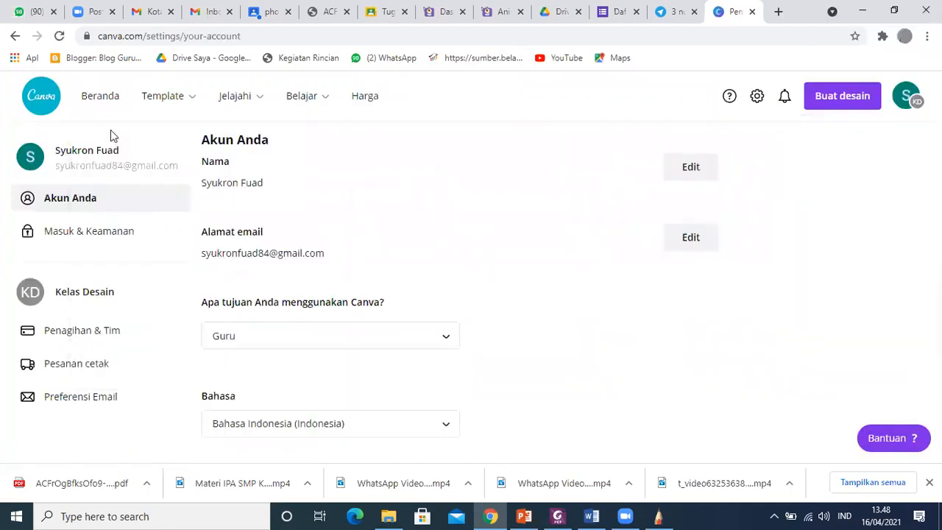
left_click(14, 35)
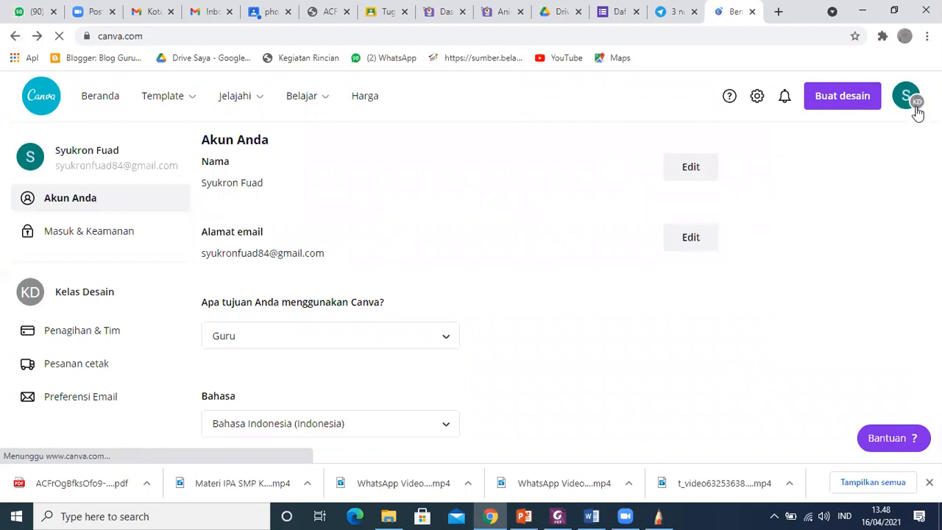
left_click(916, 103)
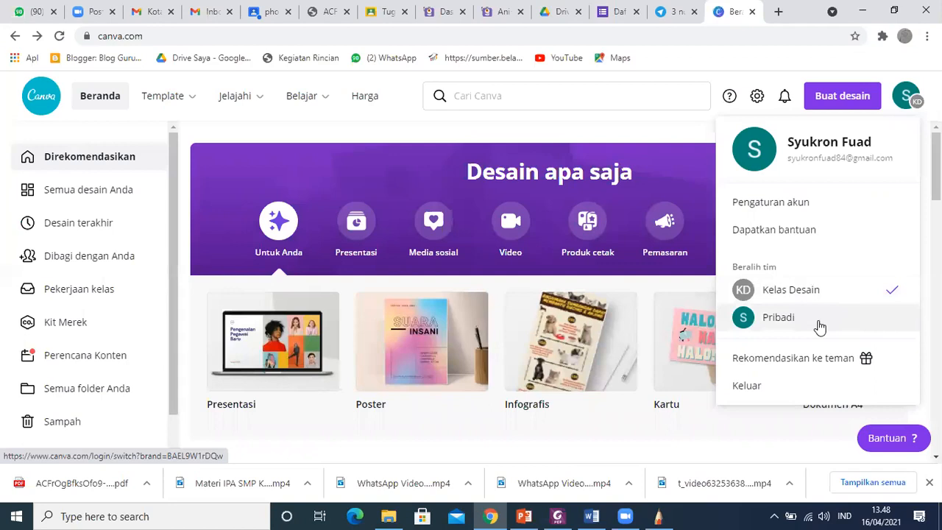
- Open a second Canva home page in a new browser tab, reusing the recent canva search suggestion
left_click(776, 13)
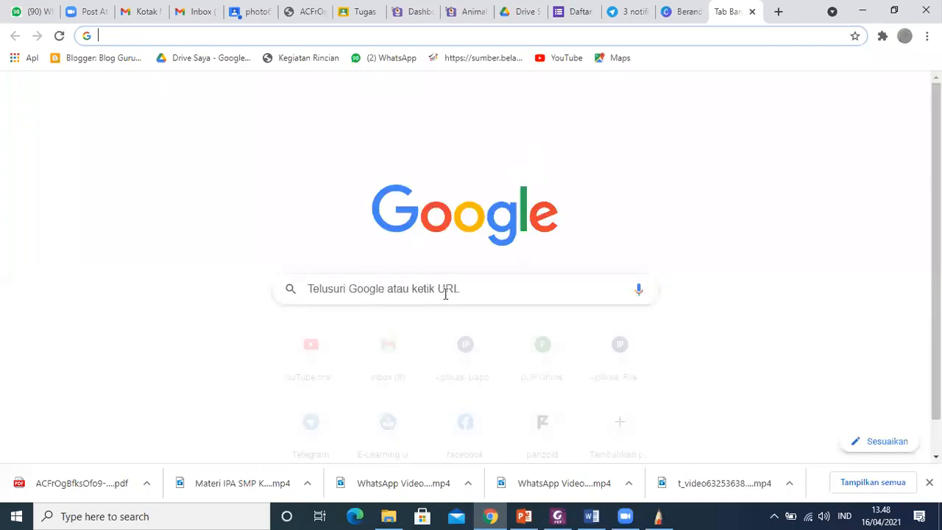
left_click(445, 294)
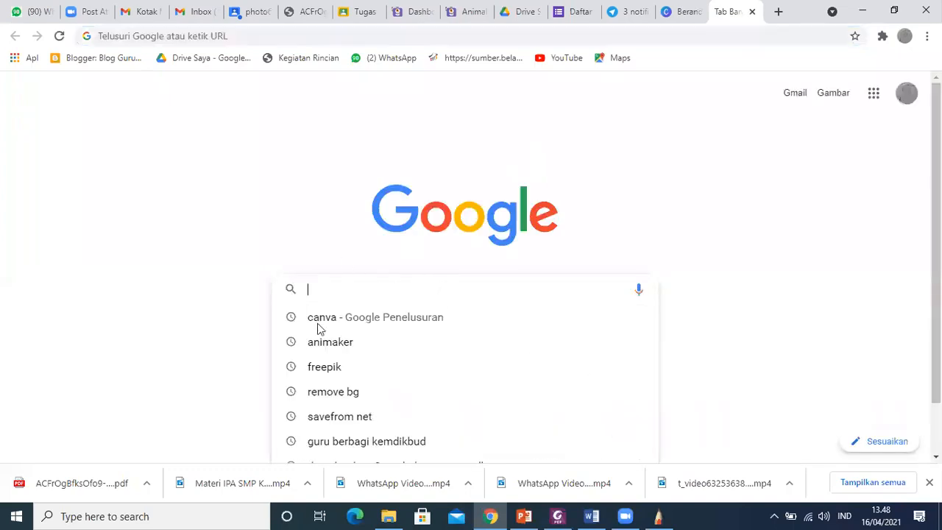
left_click(317, 326)
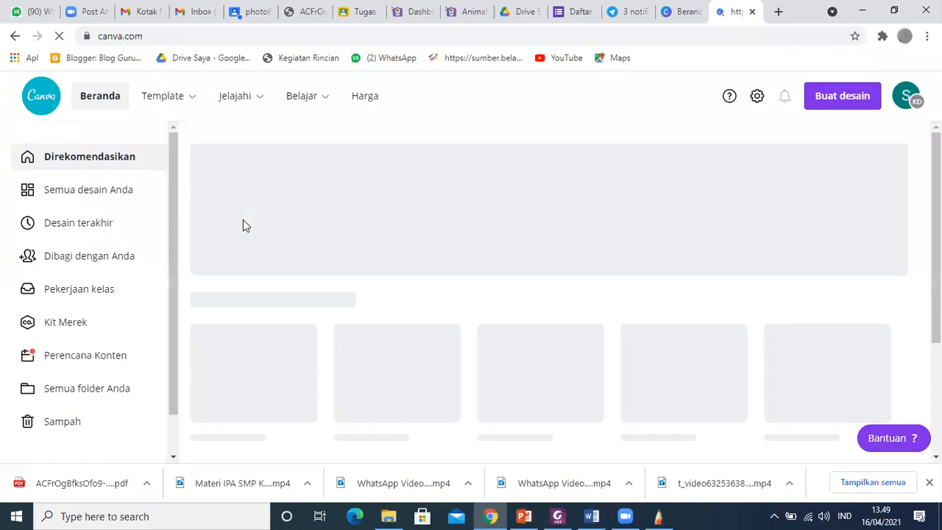
left_click(682, 16)
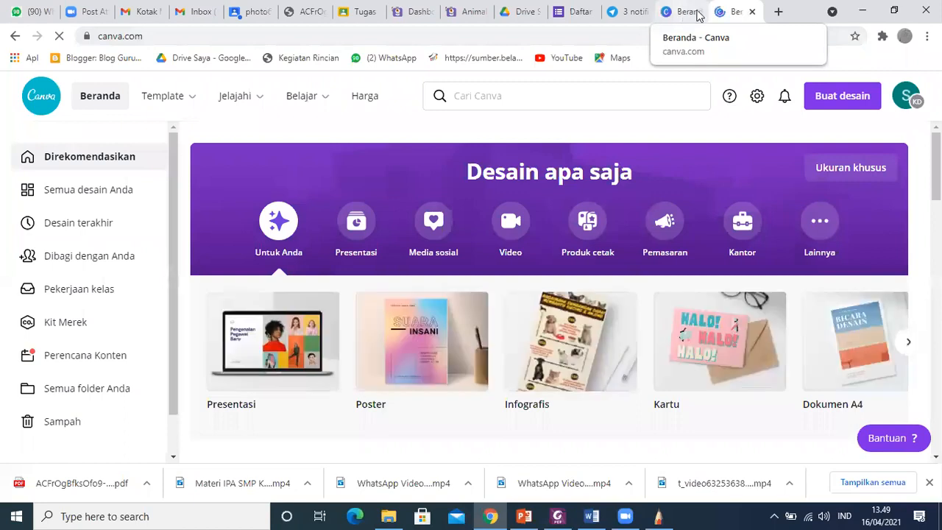
left_click(734, 16)
- Switch the second Canva page to the Pribadi team and look through its designs and templates
left_click(907, 106)
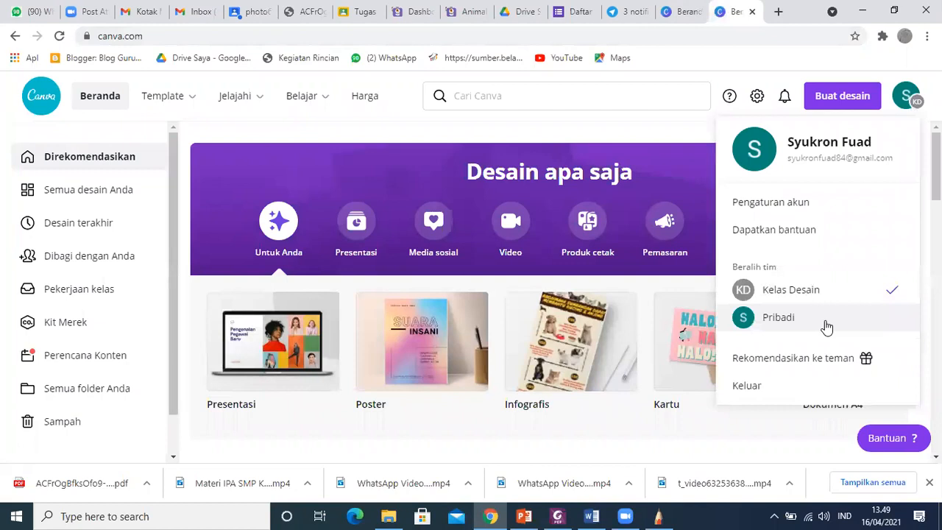
left_click(826, 326)
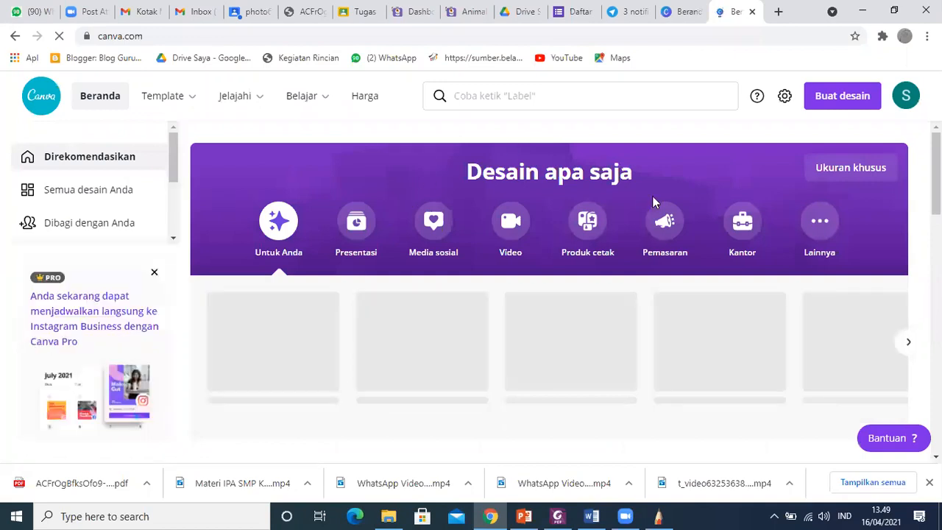
scroll(716, 147, "down", 5)
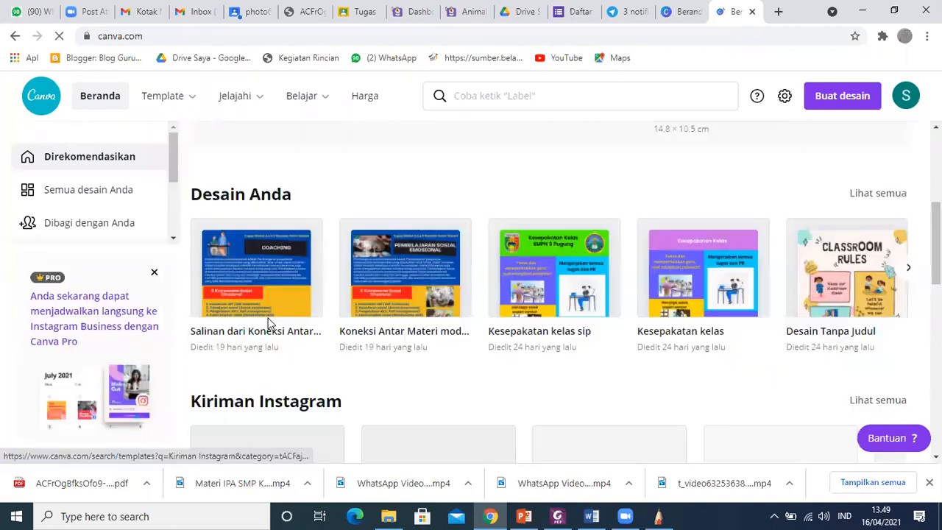
scroll(467, 314, "down", 2)
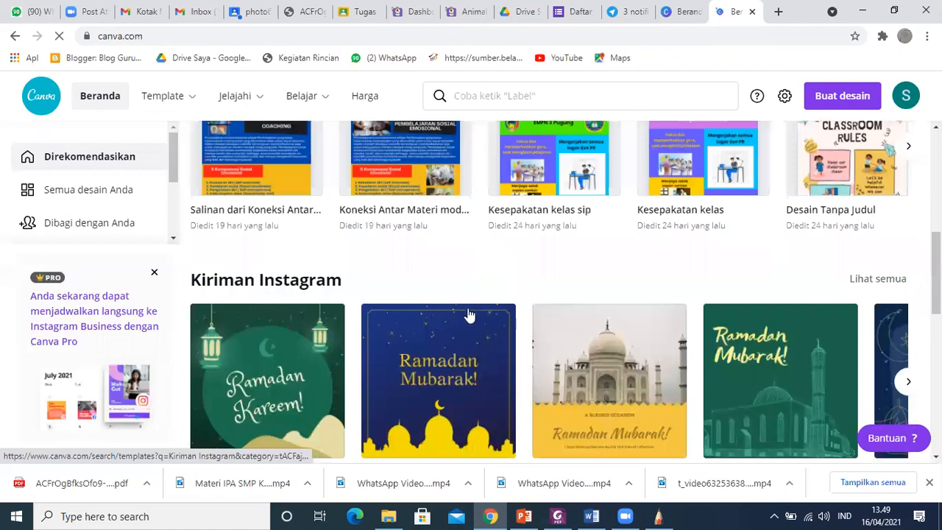
scroll(467, 314, "up", 2)
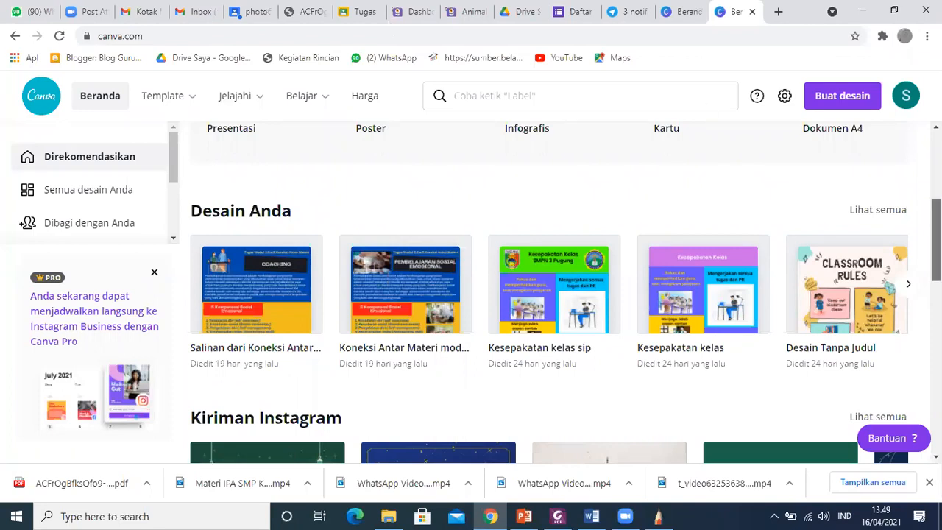
scroll(549, 294, "up", 4)
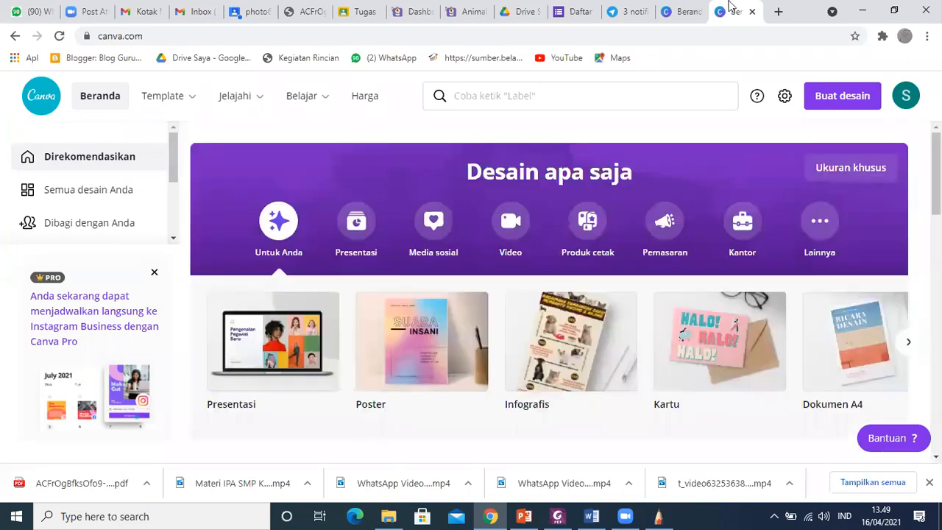
- Return to the first Canva page and create a new blank Wallpaper Desktop design
left_click(671, 10)
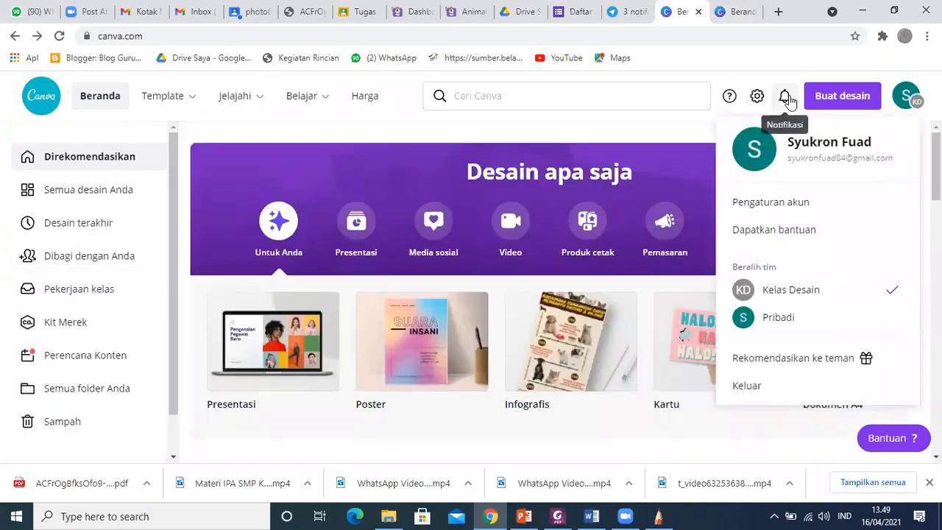
left_click(785, 98)
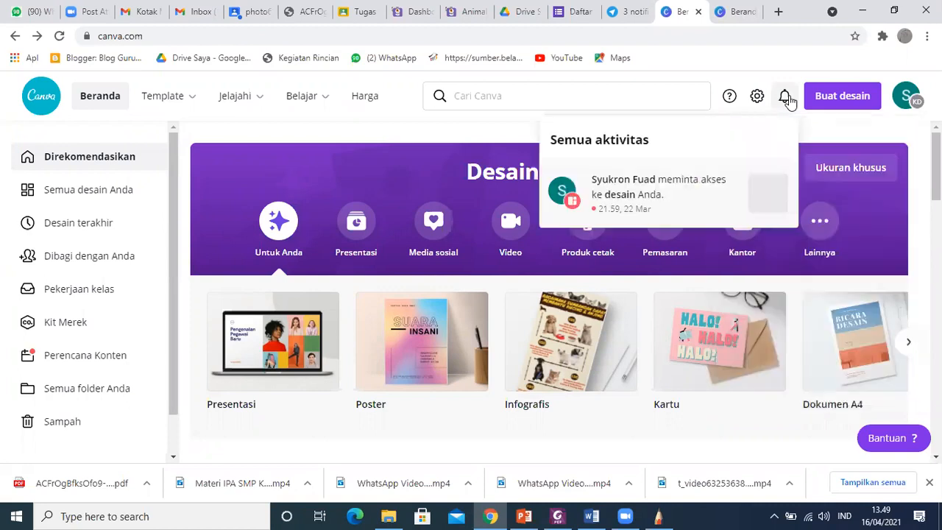
left_click(826, 97)
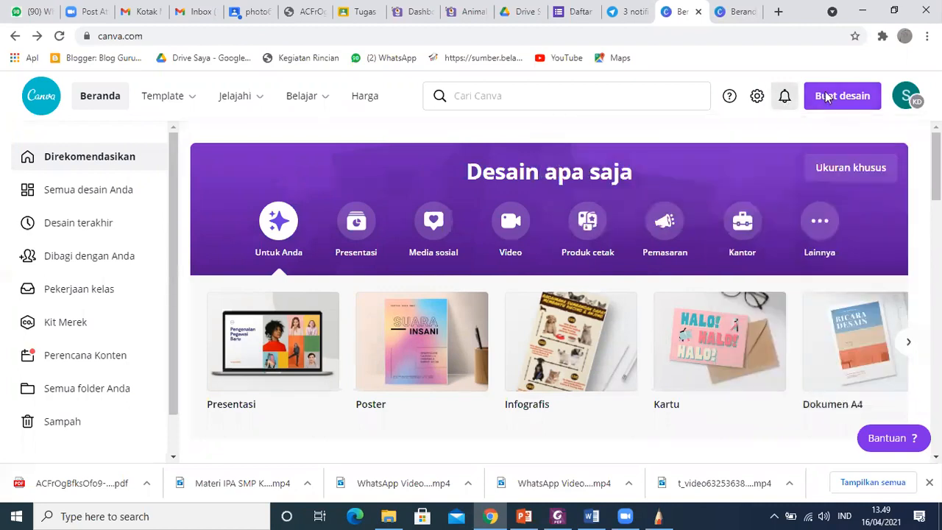
left_click(827, 98)
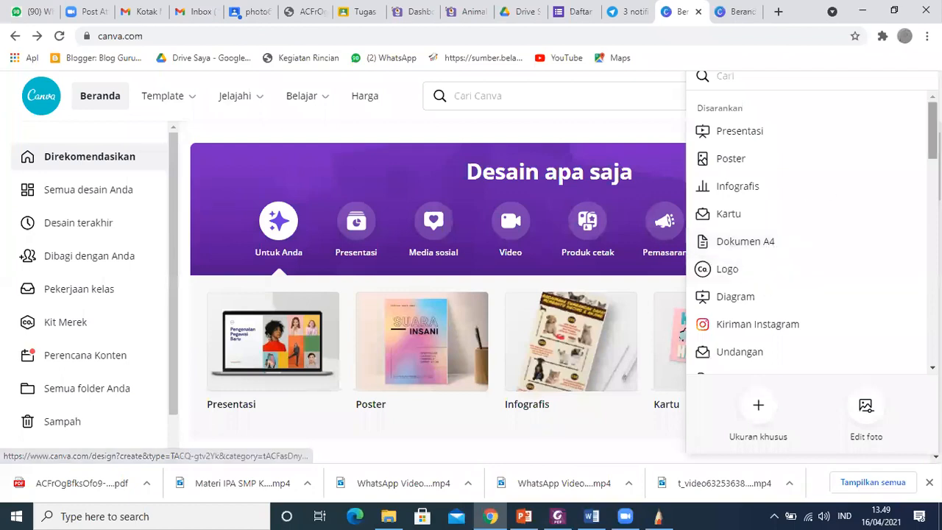
scroll(809, 235, "down", 2)
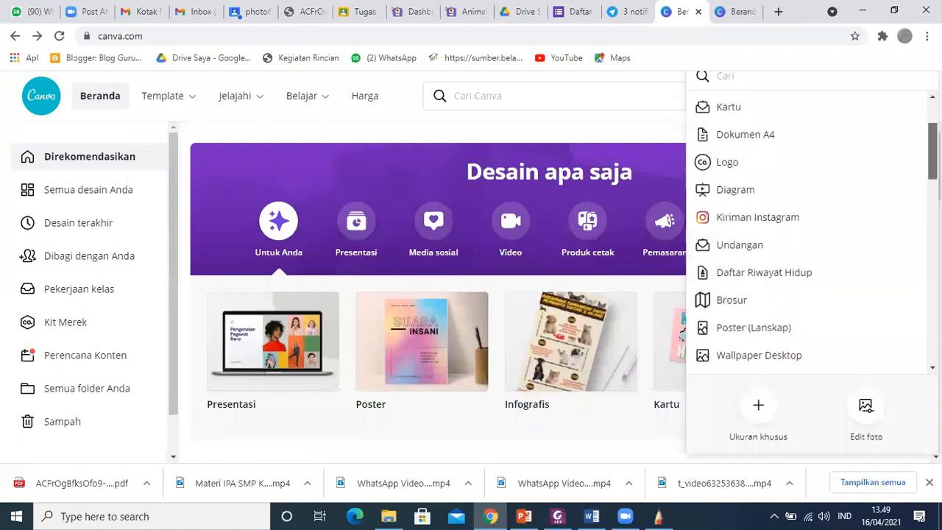
scroll(777, 267, "down", 1)
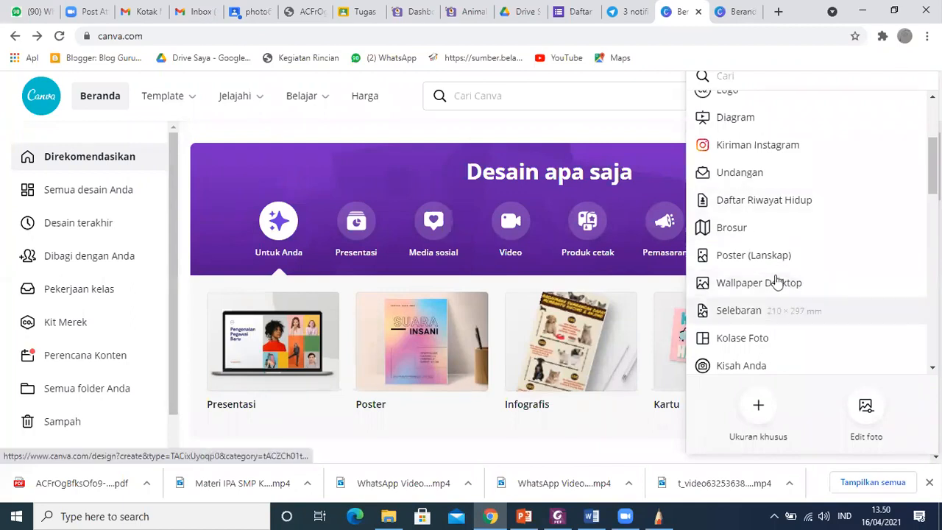
left_click(774, 281)
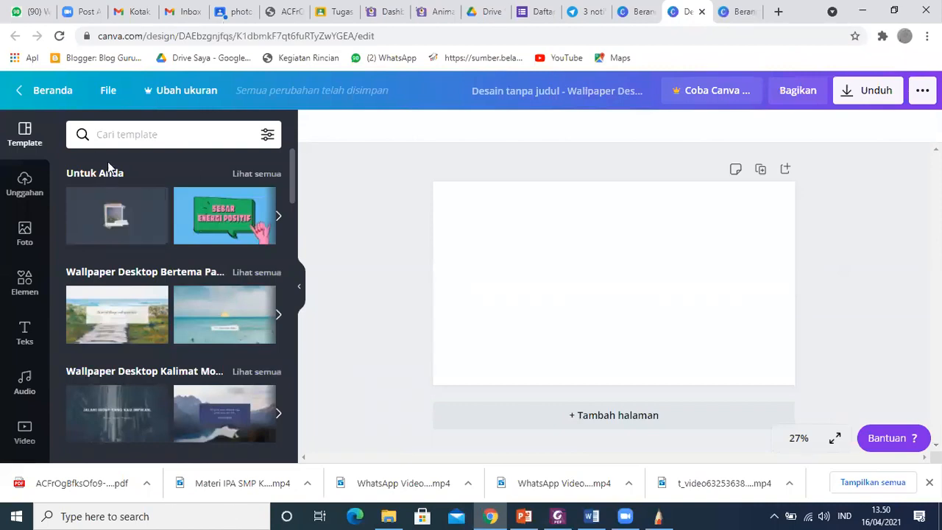
- Search the design elements for "papan tulis"
left_click(26, 285)
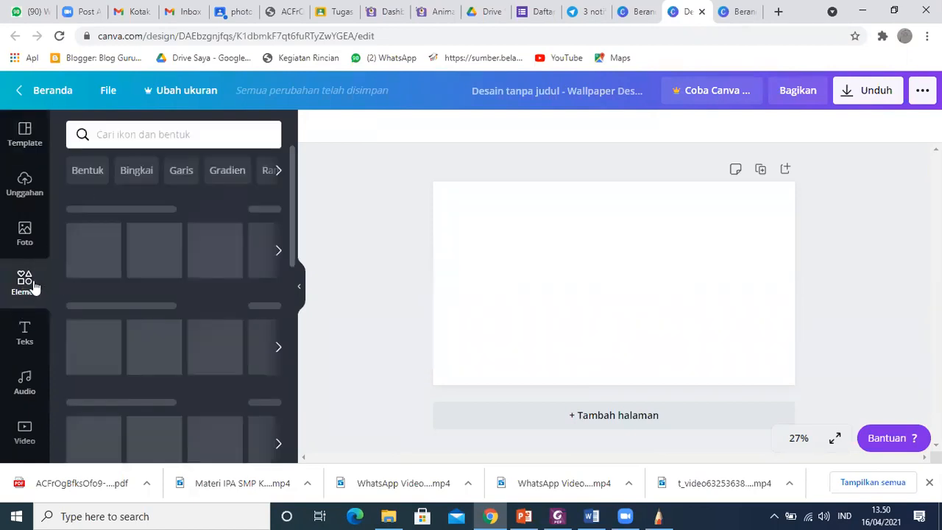
left_click(150, 130)
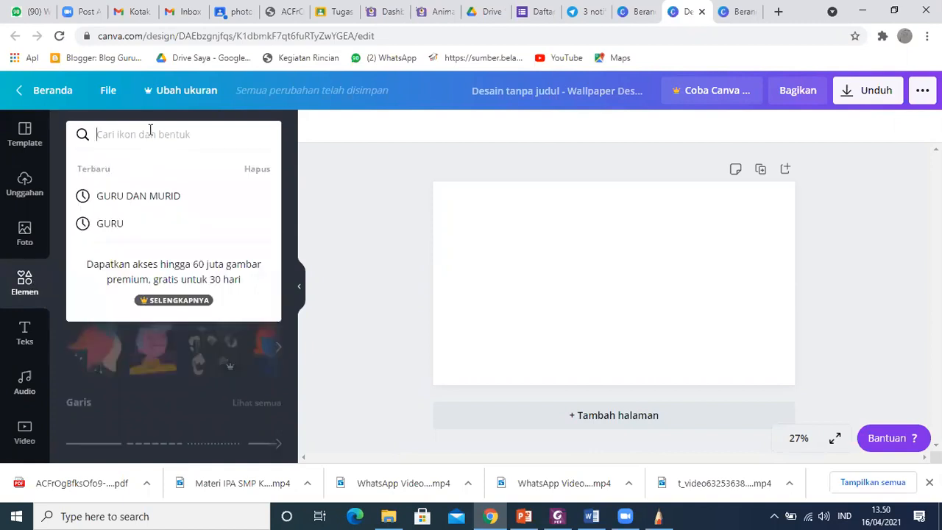
type("papan ")
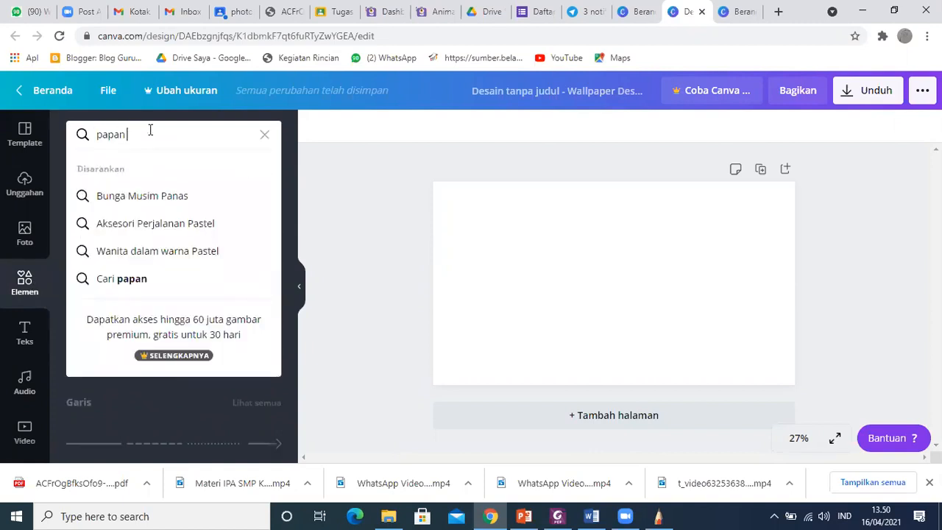
type("u")
key("BackSpace")
type("tulis")
key("Return")
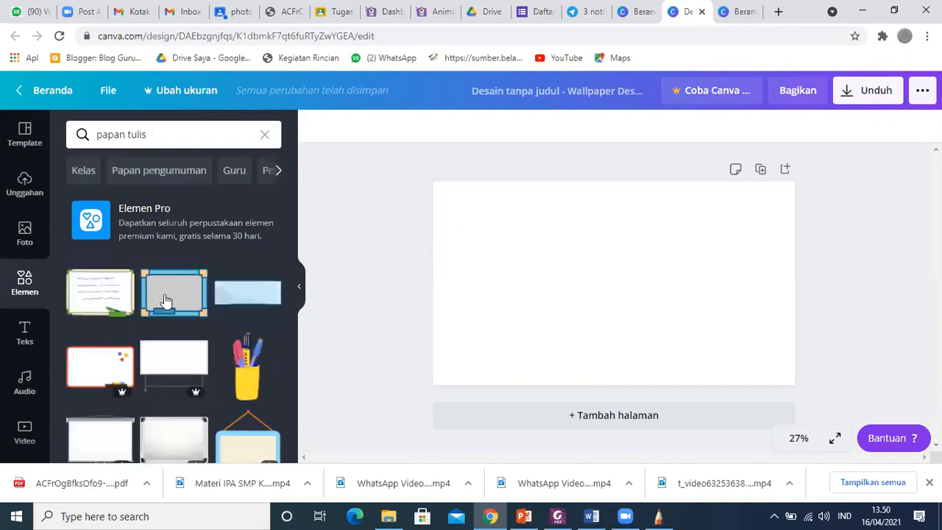
- Try the premium orange-framed whiteboard on the page and delete it
scroll(141, 348, "down", 2)
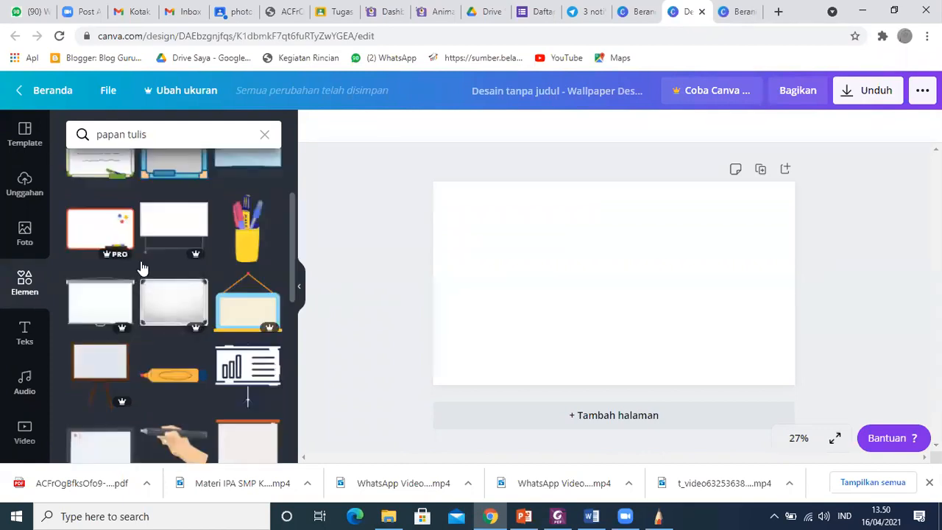
scroll(142, 268, "up", 2)
left_click_drag(103, 373, 593, 265)
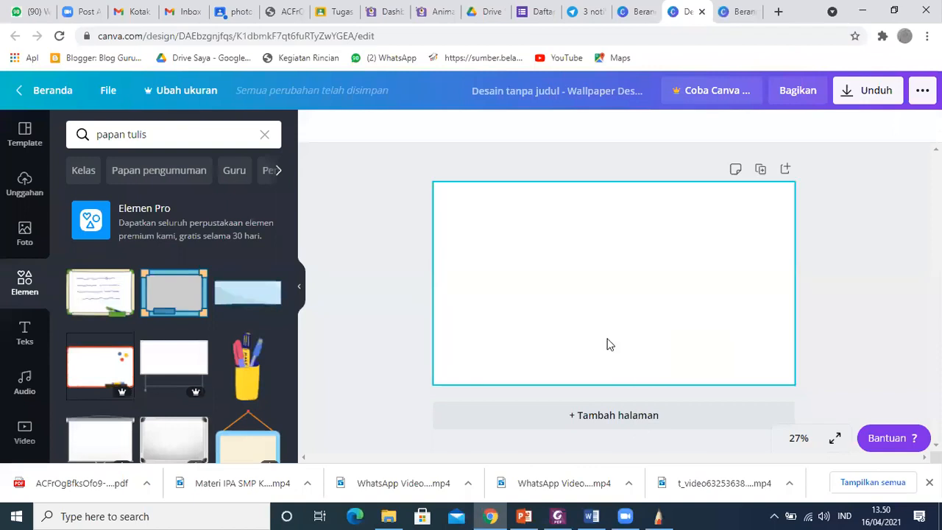
left_click(109, 375)
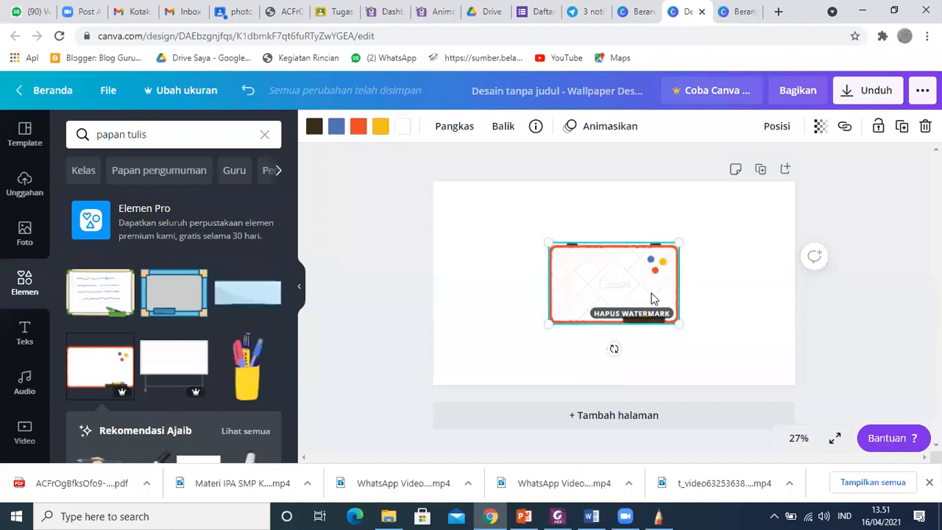
key("Delete")
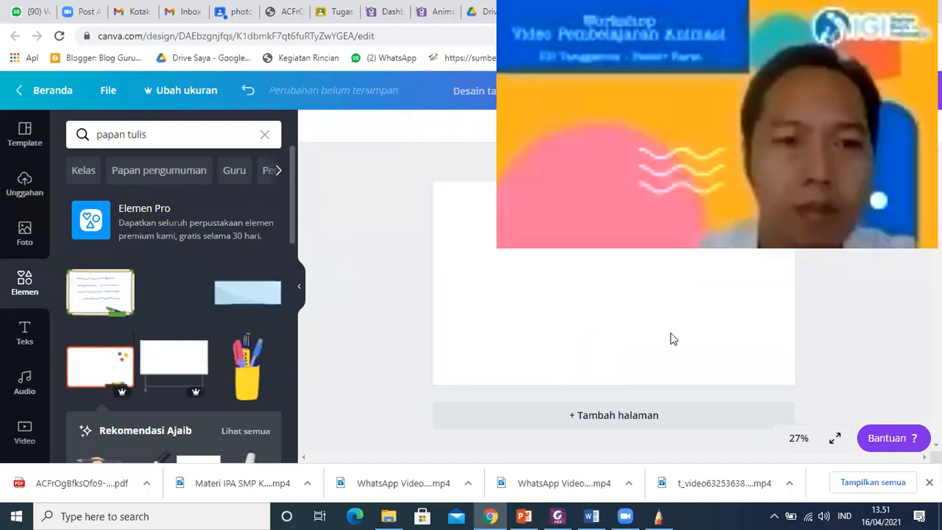
- Place the free blue-framed whiteboard on the page, enlarge it to nearly the full page height and center it
left_click_drag(691, 326, 740, 395)
left_click_drag(634, 307, 571, 258)
left_click_drag(700, 331, 765, 375)
left_click_drag(634, 303, 630, 296)
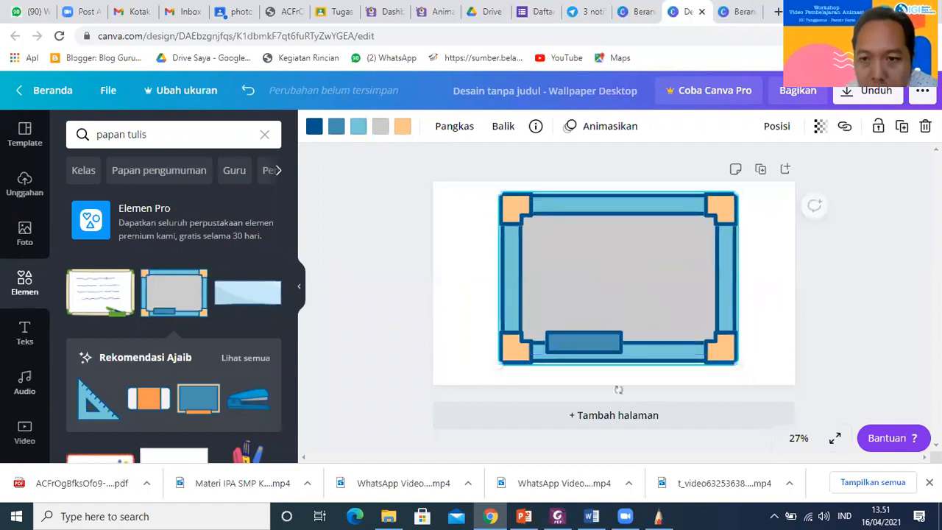
- Check the available download file types and download the whiteboard design as a PNG
left_click(847, 288)
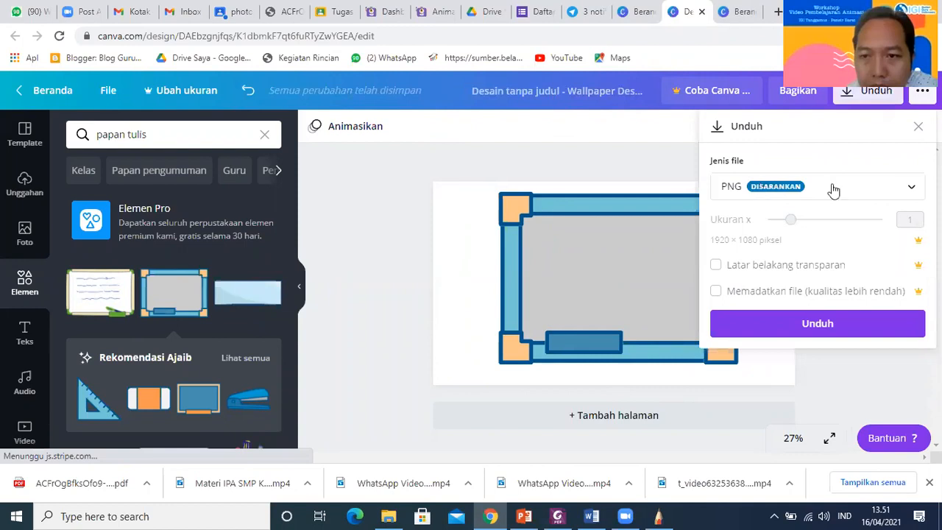
left_click(905, 192)
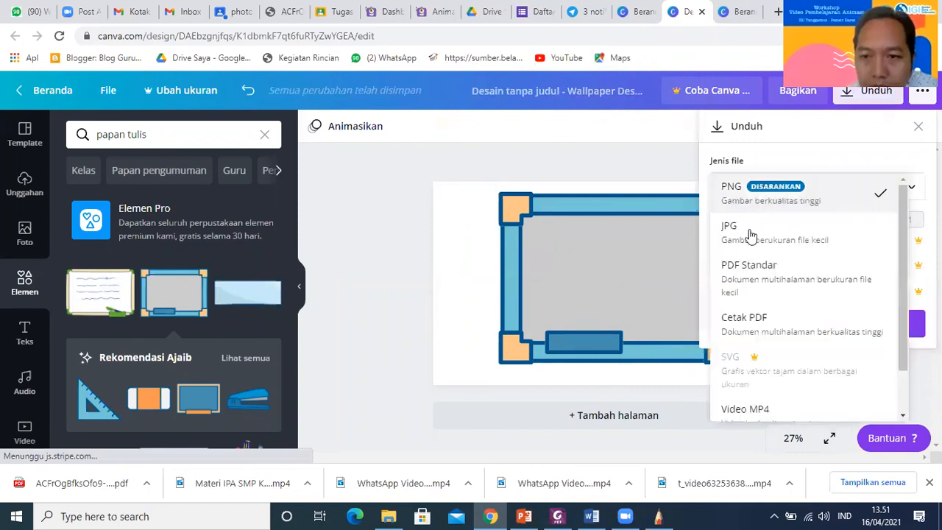
left_click(633, 152)
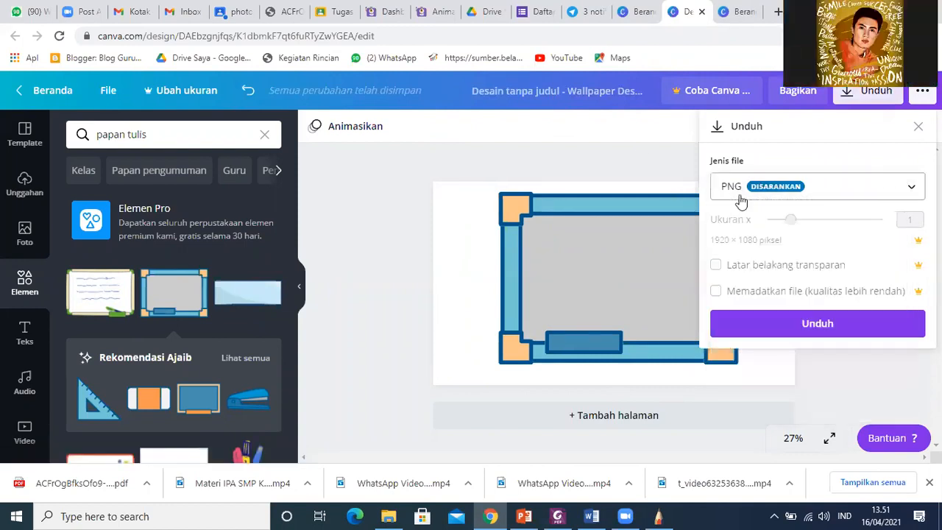
left_click(793, 331)
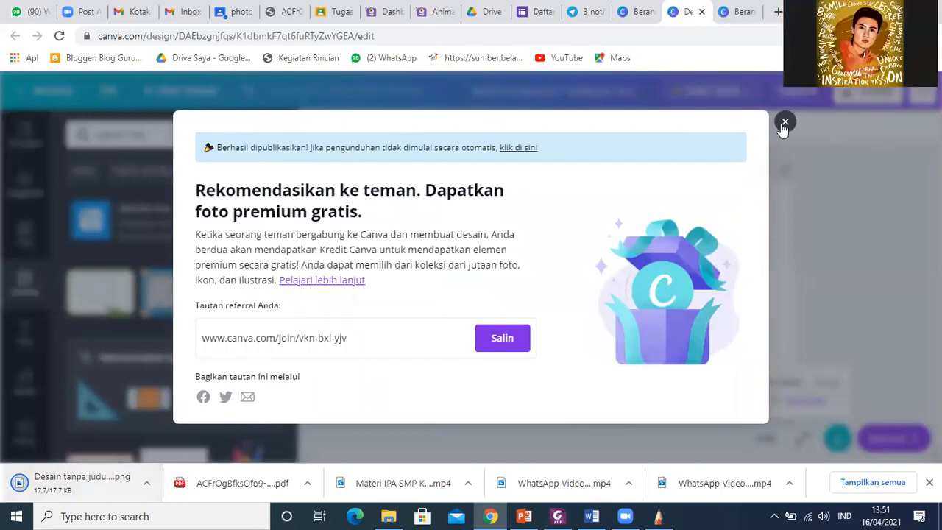
- Rename the design "papan tulis"
left_click(649, 108)
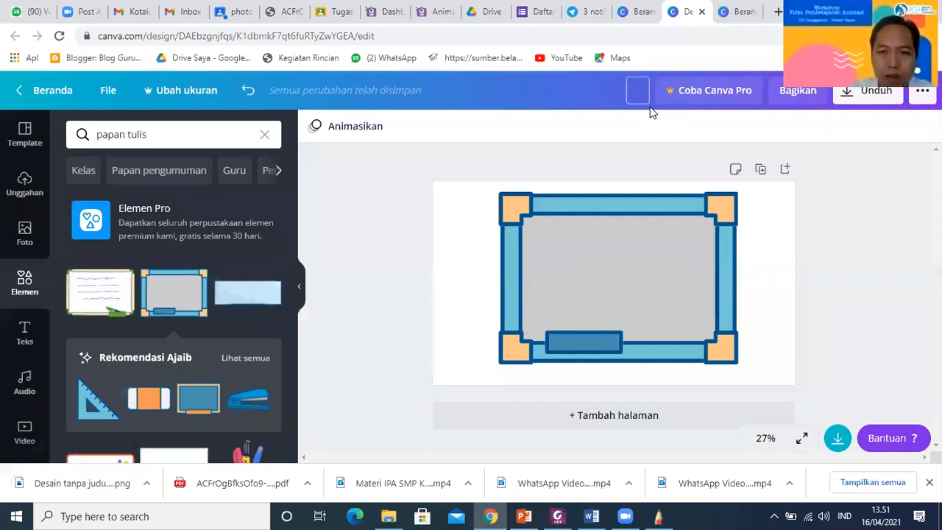
type("papan tu")
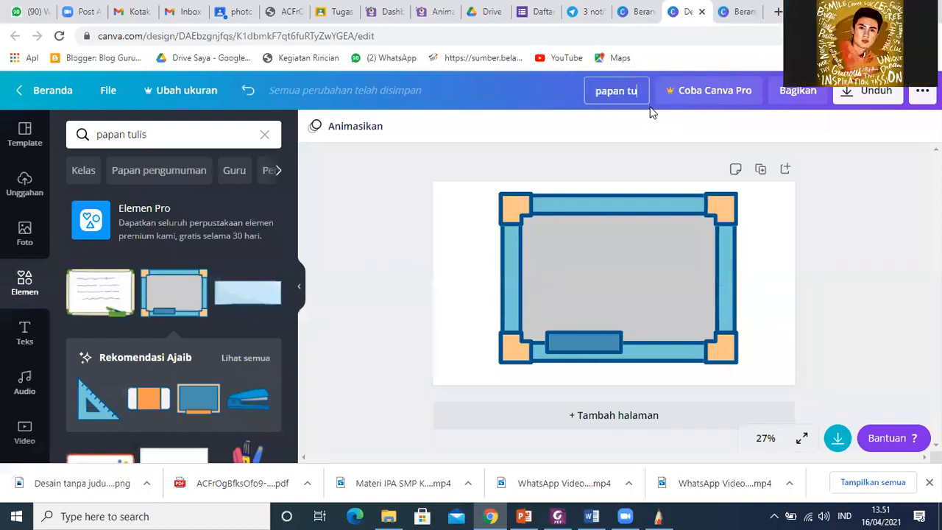
type("lis")
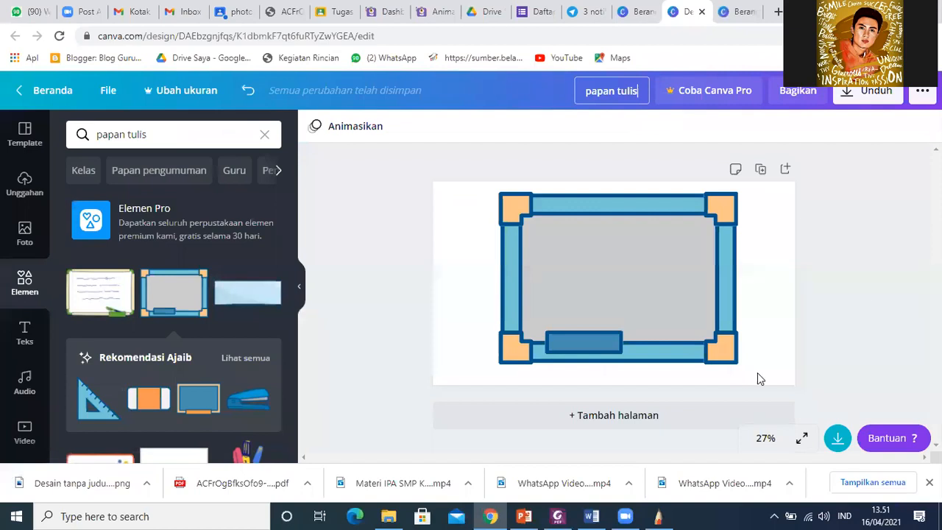
key("Return")
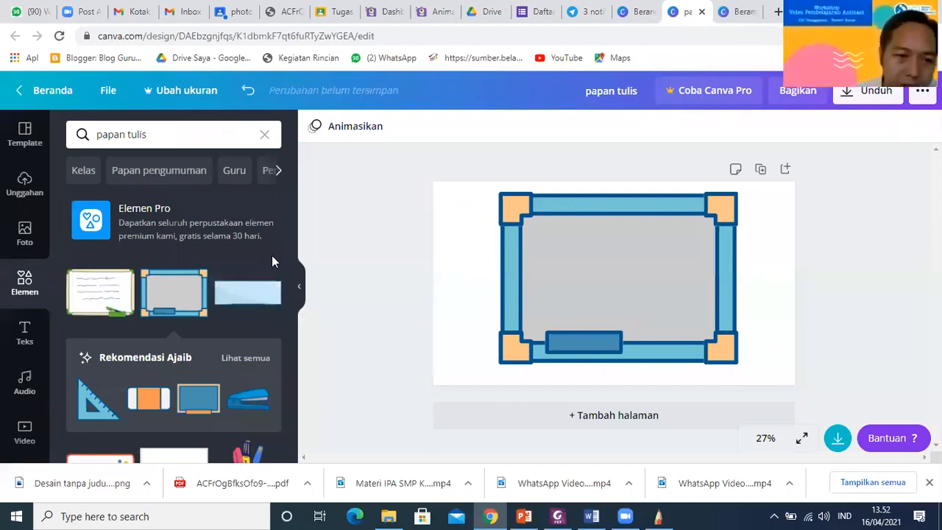
- Delete the whiteboard from the page and search the elements for "ruang kelas"
left_click(699, 326)
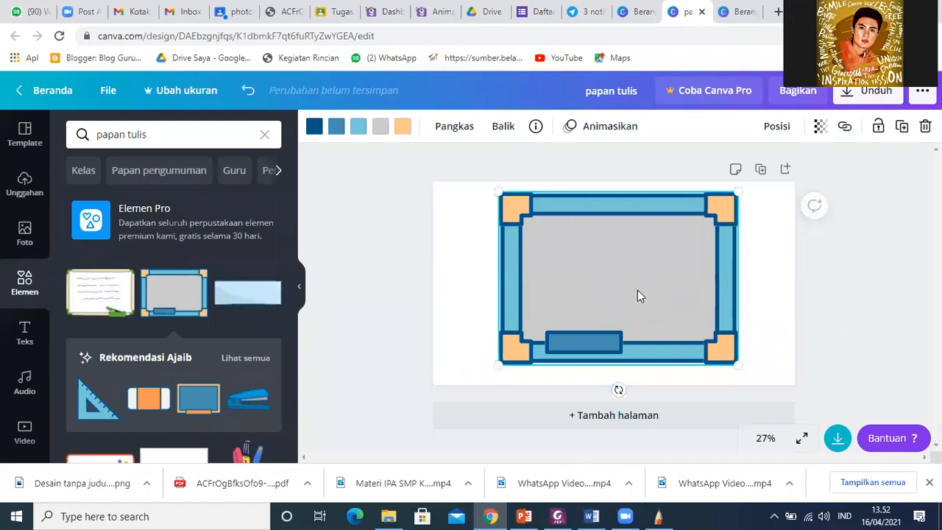
key("Delete")
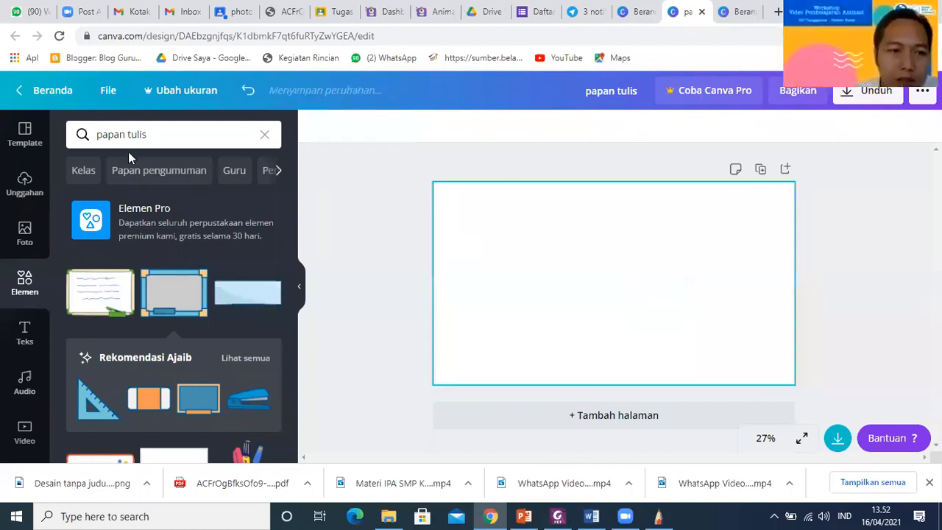
left_click(161, 134)
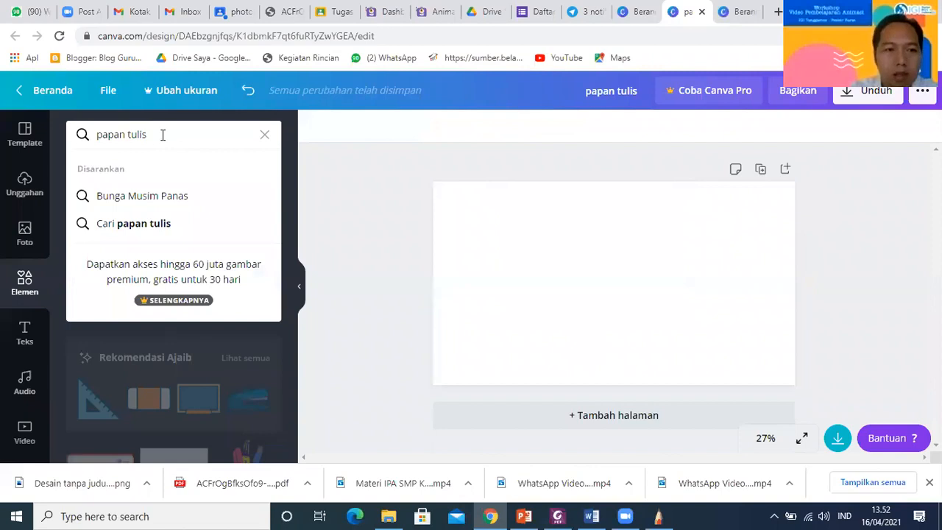
key("ctrl+a")
key("BackSpace")
type("ru")
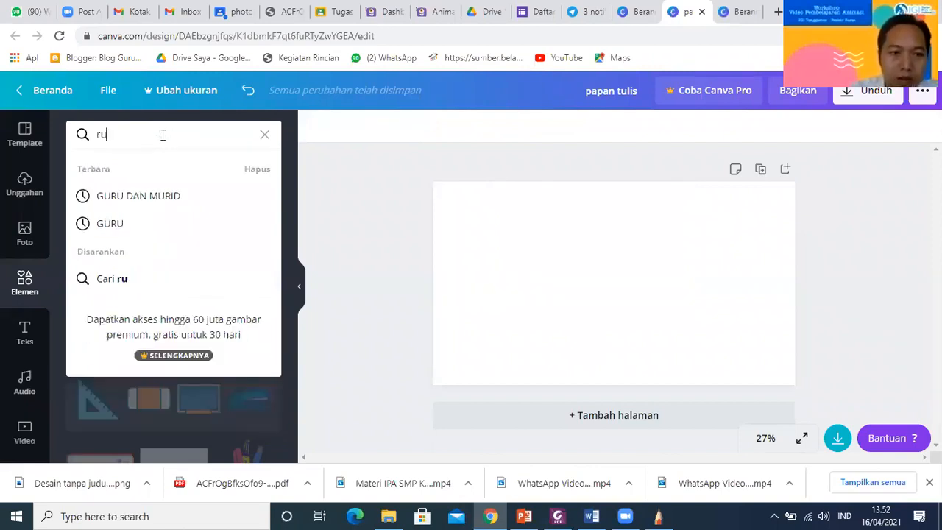
type("ang keka")
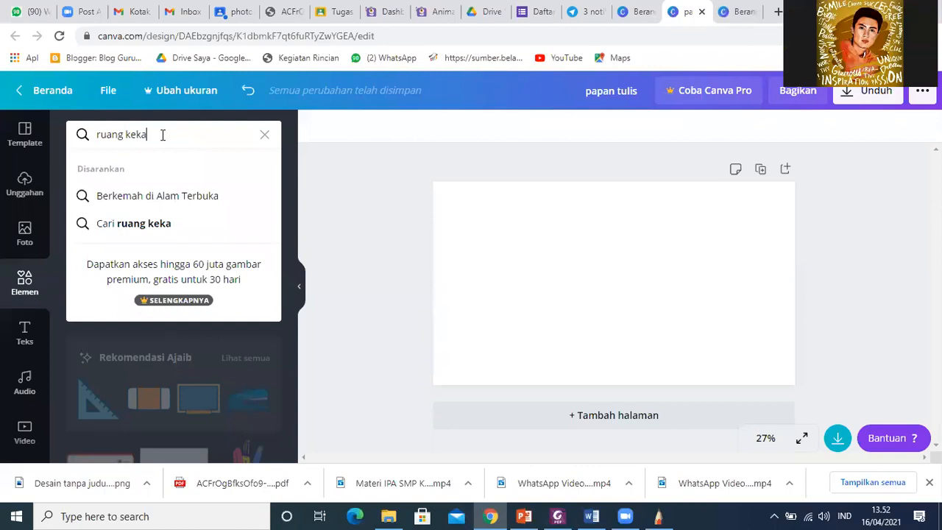
key("BackSpace")
key("BackSpace")
type("las")
key("Return")
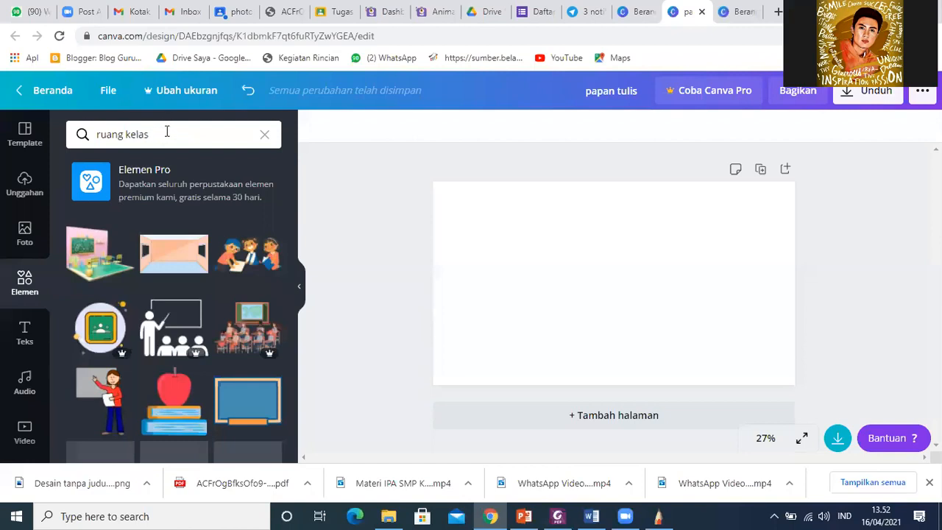
- Place the empty orange classroom with side windows on the page and enlarge it to cover the whole page
left_click_drag(175, 257, 641, 274)
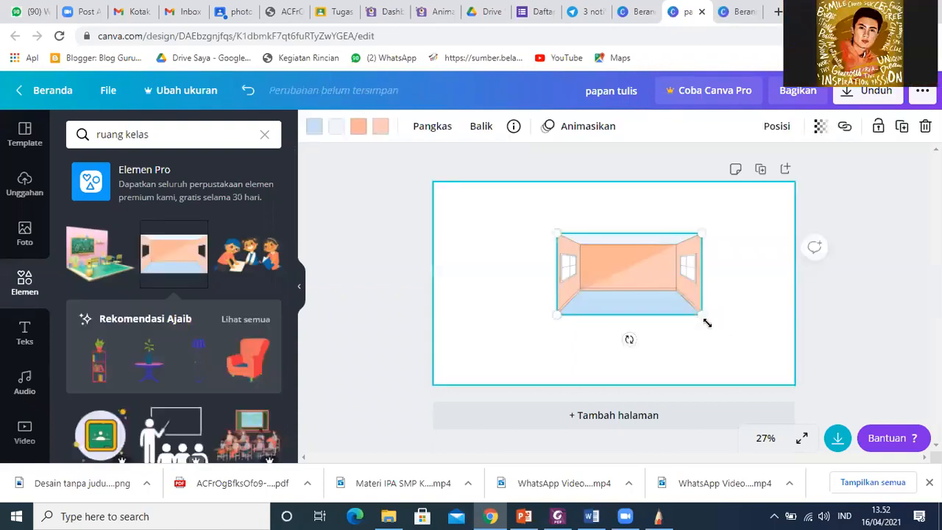
left_click_drag(702, 314, 752, 347)
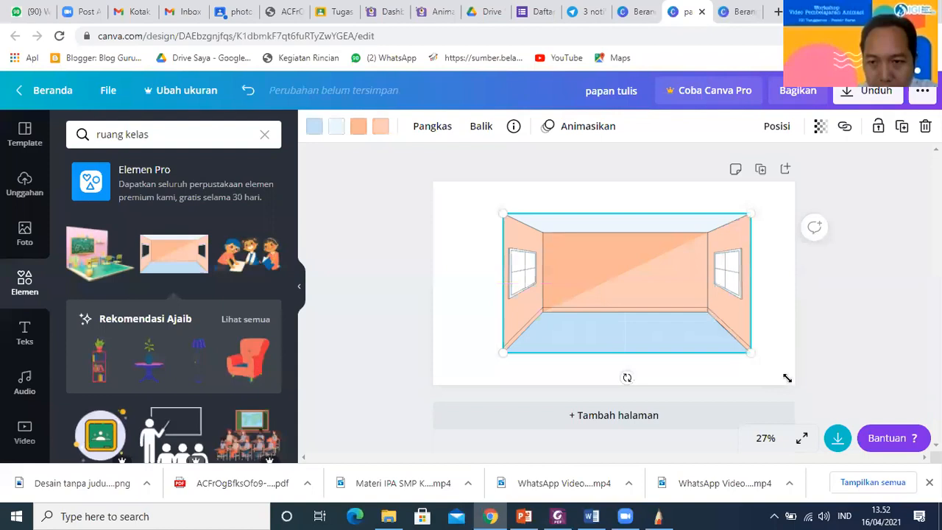
left_click_drag(786, 378, 793, 378)
left_click_drag(462, 207, 440, 200)
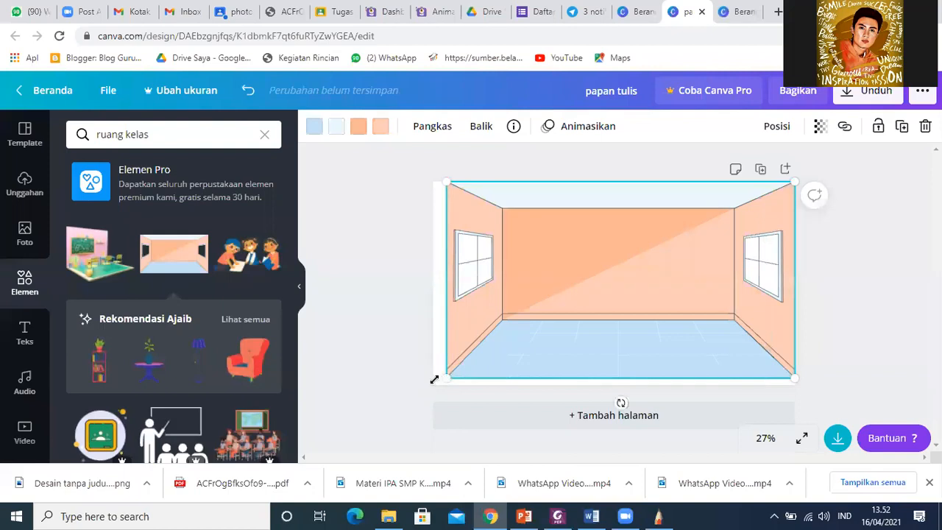
left_click_drag(434, 379, 434, 385)
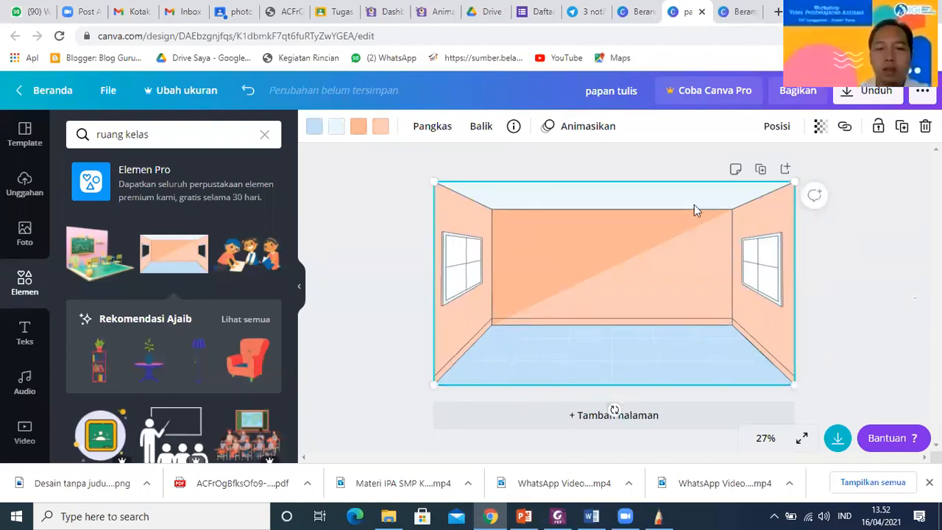
key("Escape")
scroll(221, 357, "down", 1)
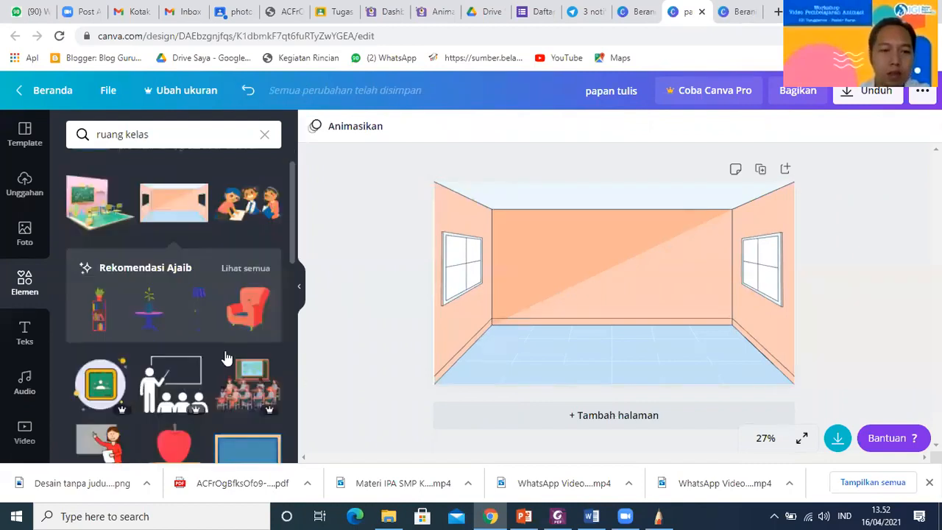
- Place the blue blackboard with the orange frame on the middle of the classroom's back wall
scroll(223, 356, "down", 2)
left_click_drag(261, 375, 690, 307)
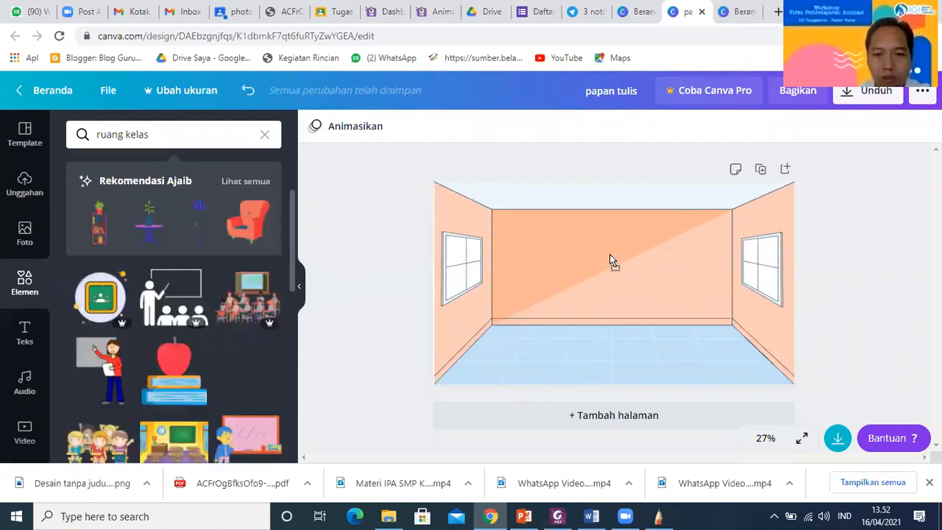
left_click_drag(610, 261, 608, 260)
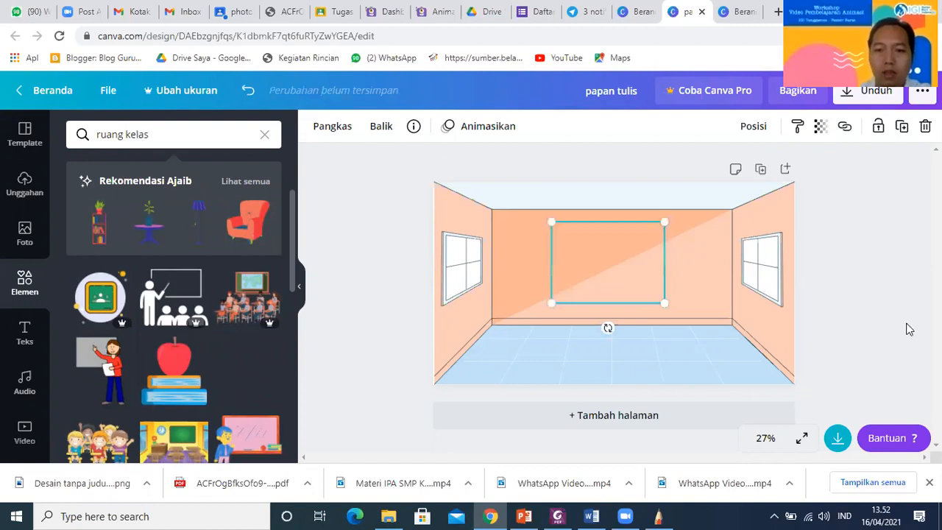
left_click(383, 324)
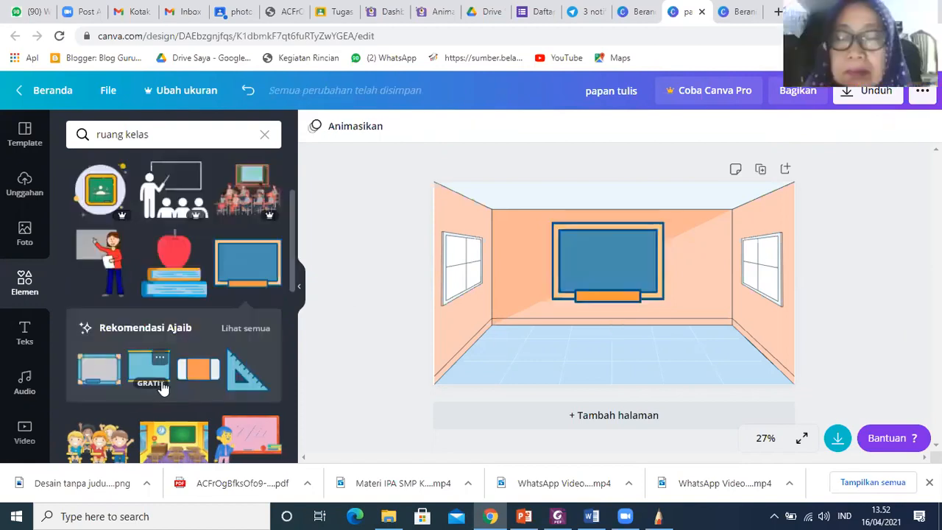
- Find the dark blue teacher's desk with the red chair among the "ruang kelas" elements and place it on the floor left of centre
scroll(170, 379, "down", 4)
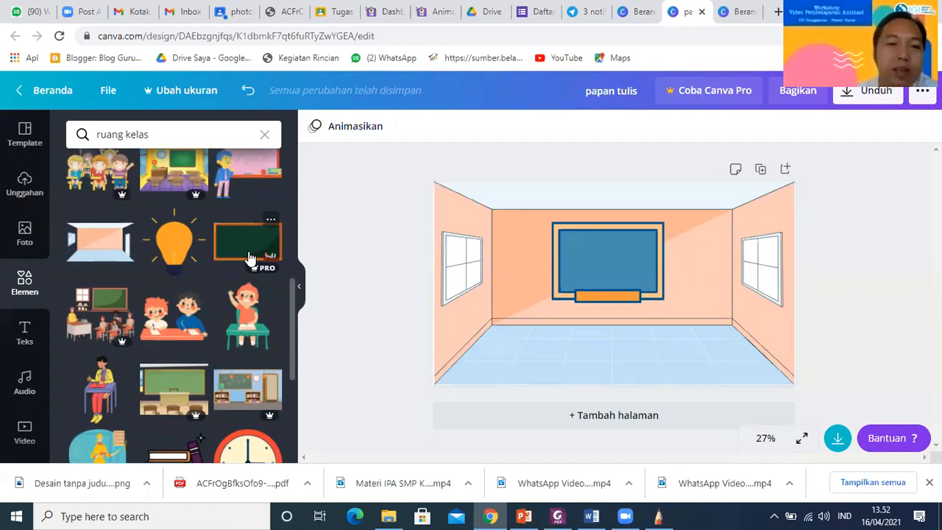
scroll(250, 258, "down", 2)
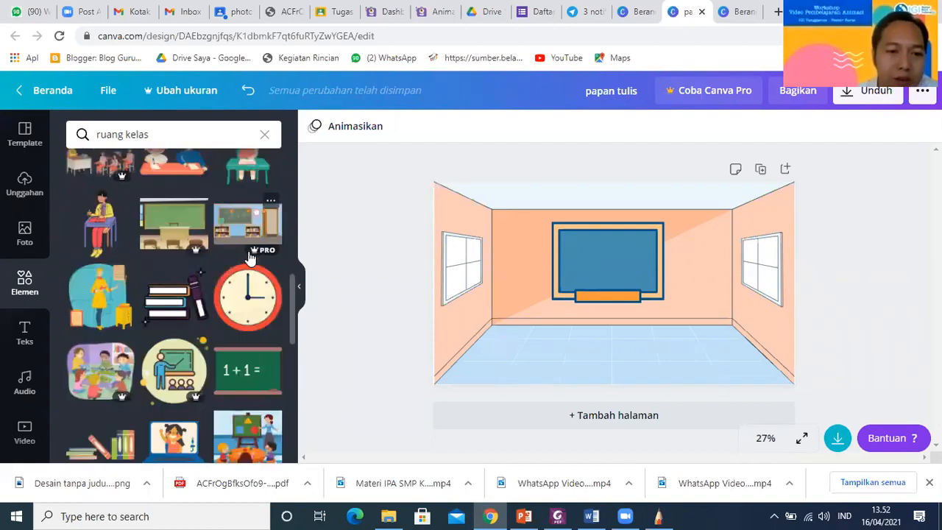
scroll(250, 257, "down", 2)
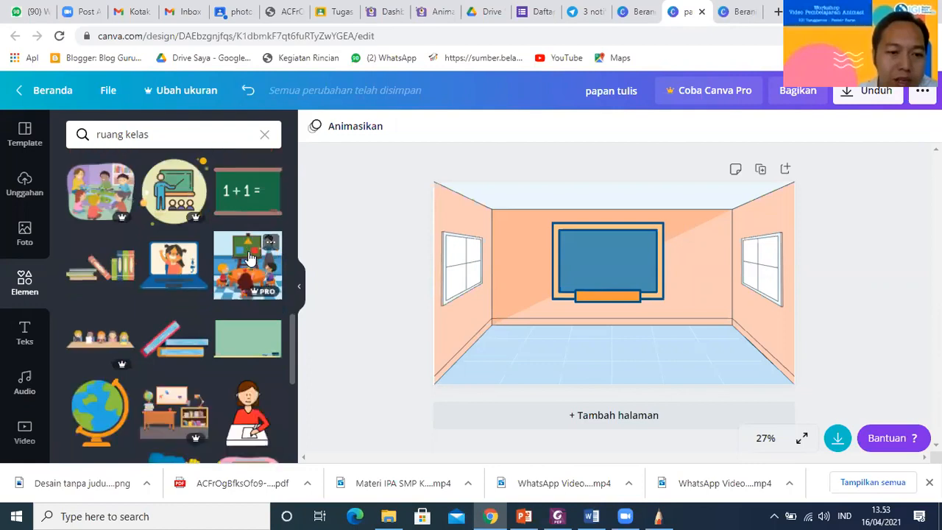
scroll(250, 258, "down", 2)
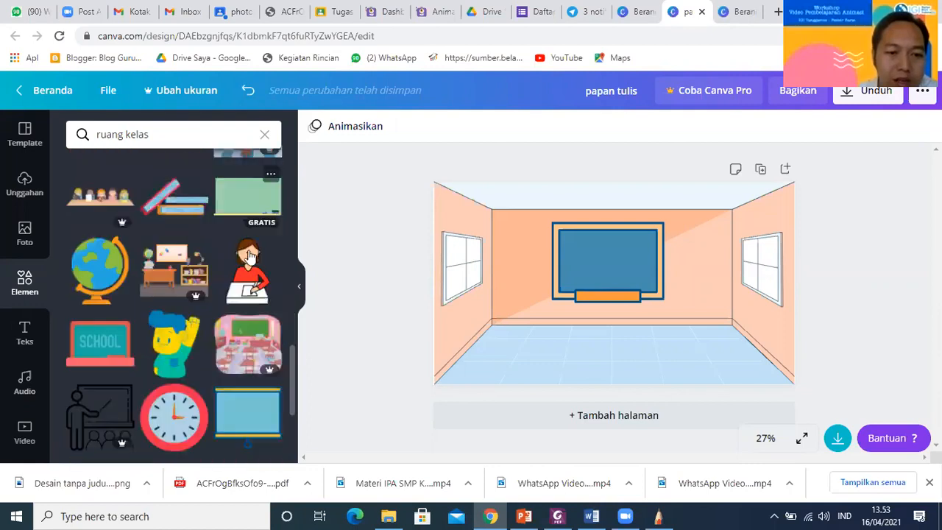
scroll(250, 258, "down", 3)
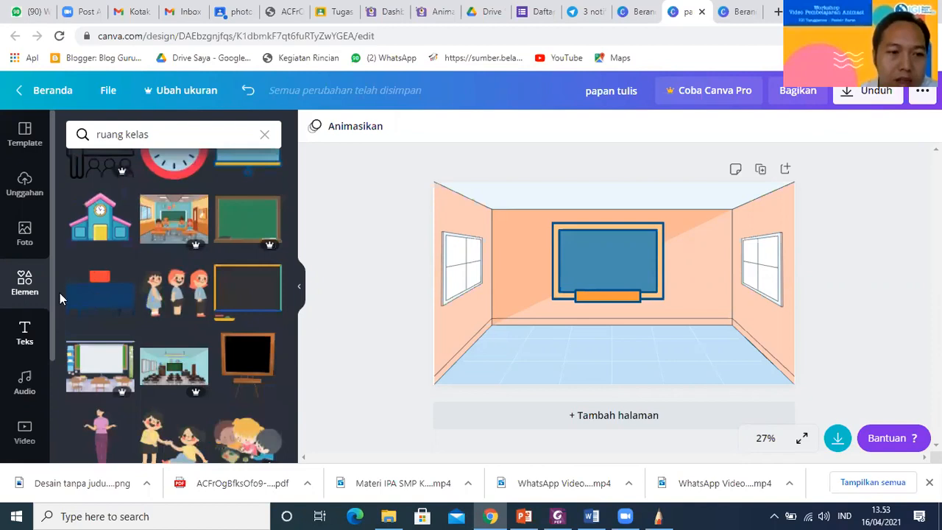
left_click_drag(88, 295, 628, 337)
left_click(886, 275)
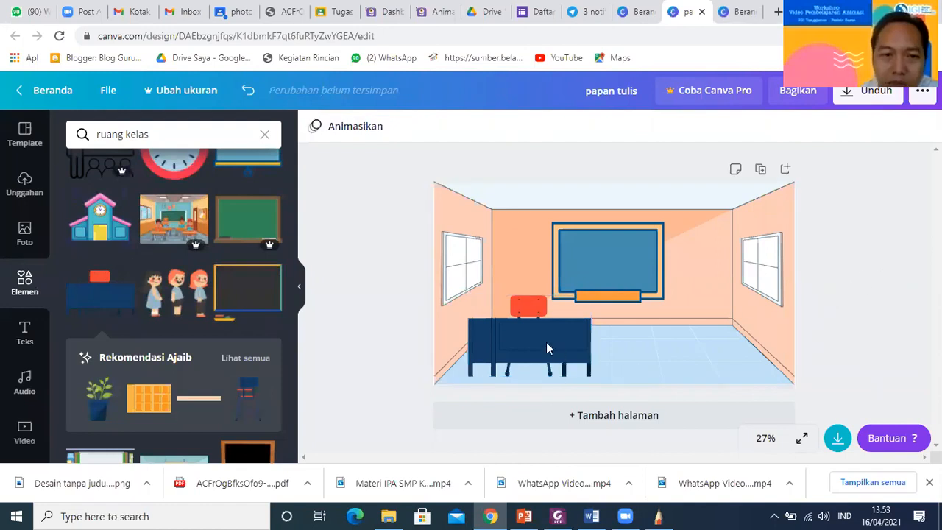
- Look through the "ruang kelas" elements for more classroom furniture and decorations
scroll(277, 281, "down", 5)
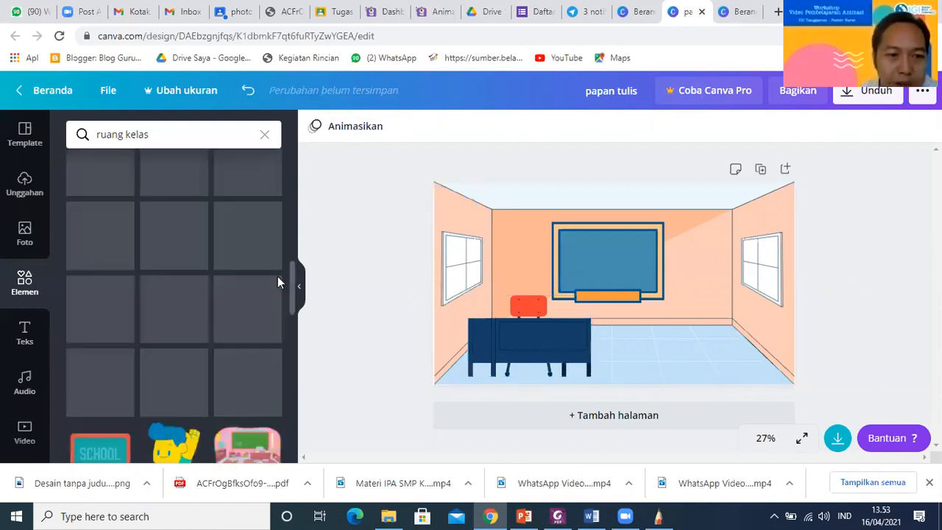
scroll(277, 282, "up", 5)
scroll(278, 285, "down", 3)
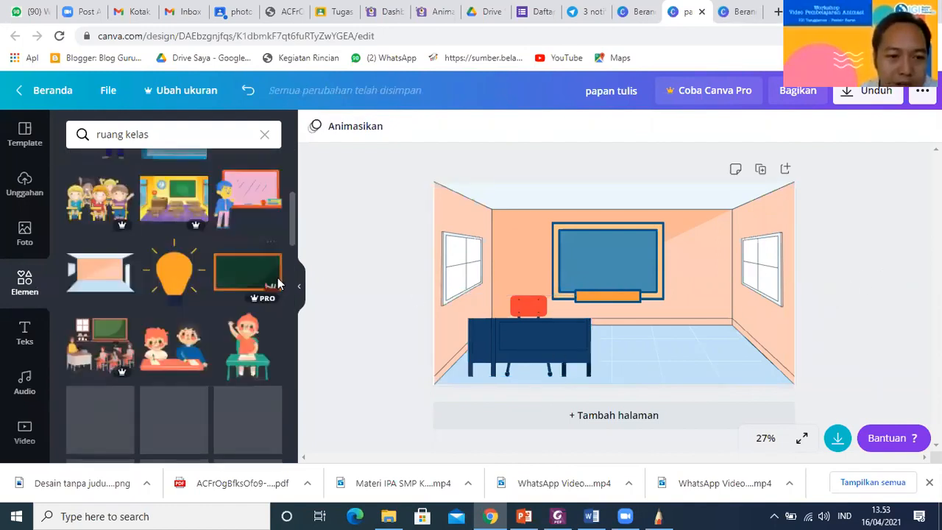
scroll(277, 283, "down", 2)
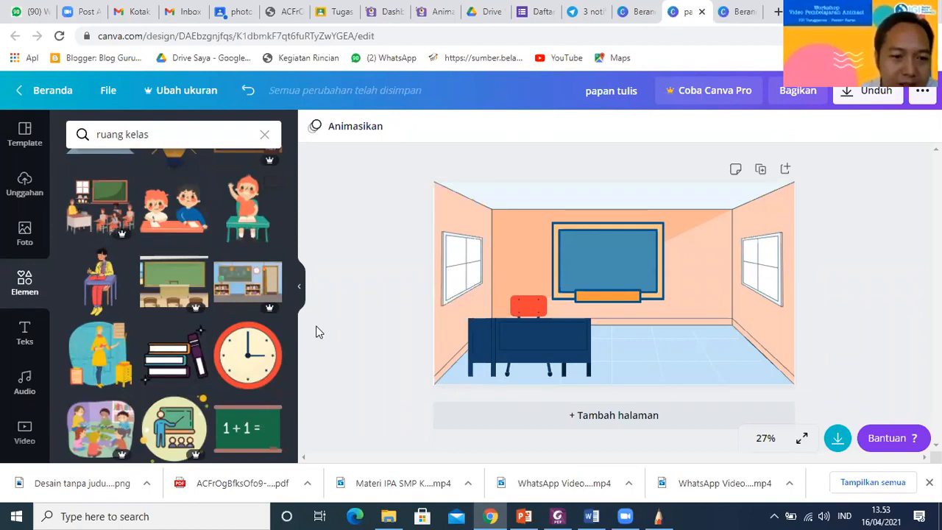
scroll(240, 308, "down", 1)
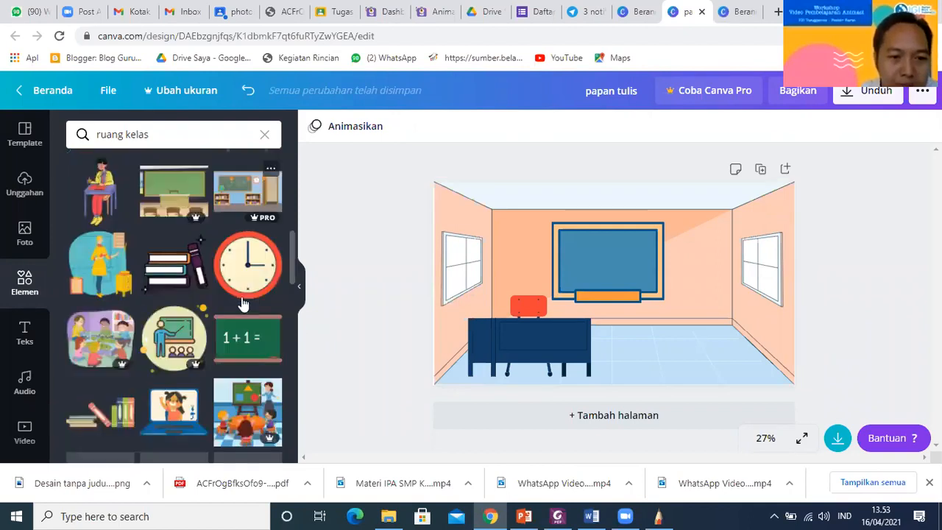
scroll(241, 296, "down", 4)
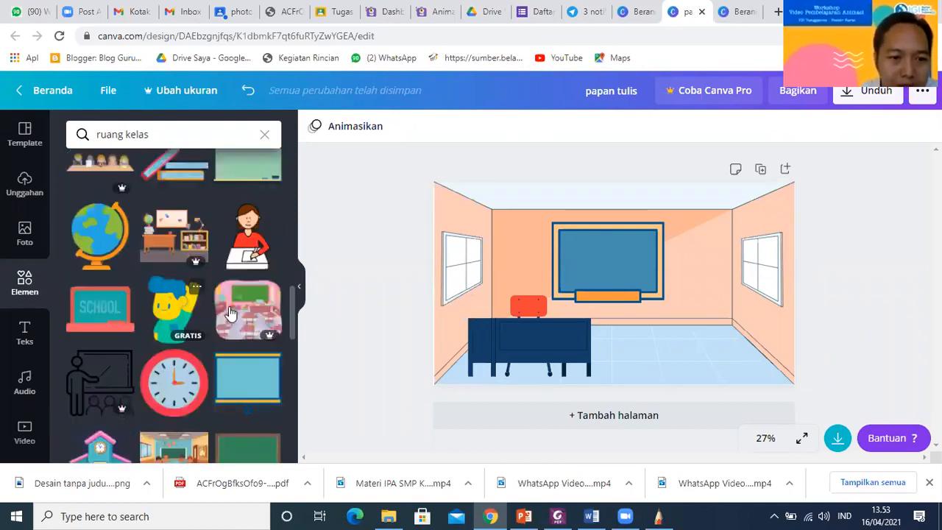
scroll(230, 312, "down", 3)
scroll(231, 321, "down", 2)
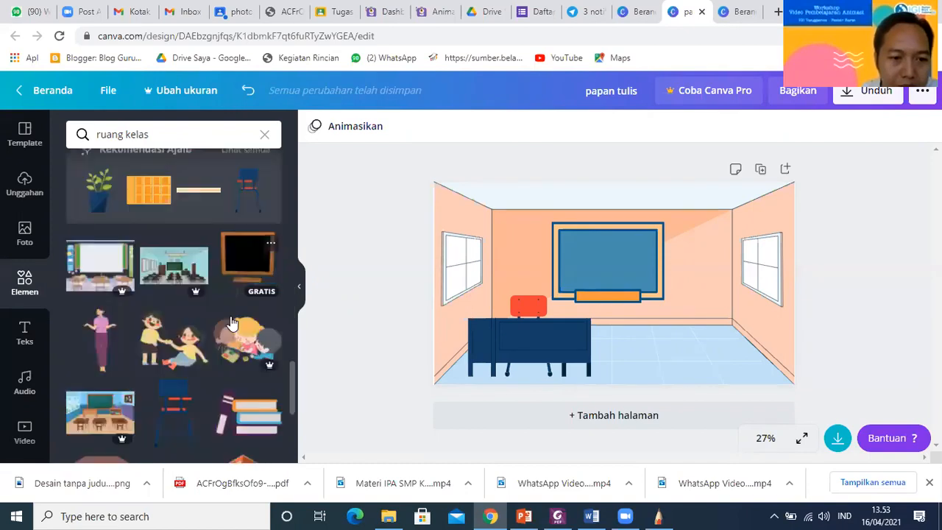
scroll(231, 322, "down", 3)
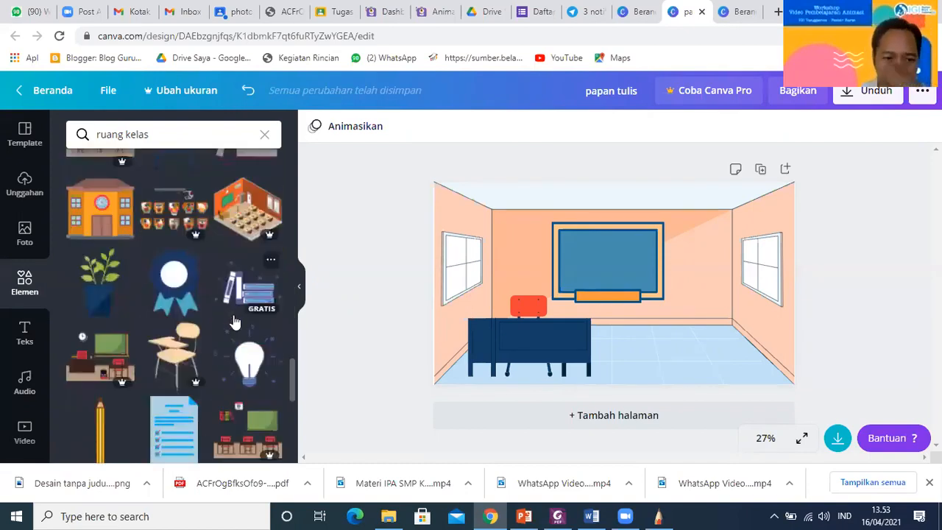
scroll(234, 321, "down", 1)
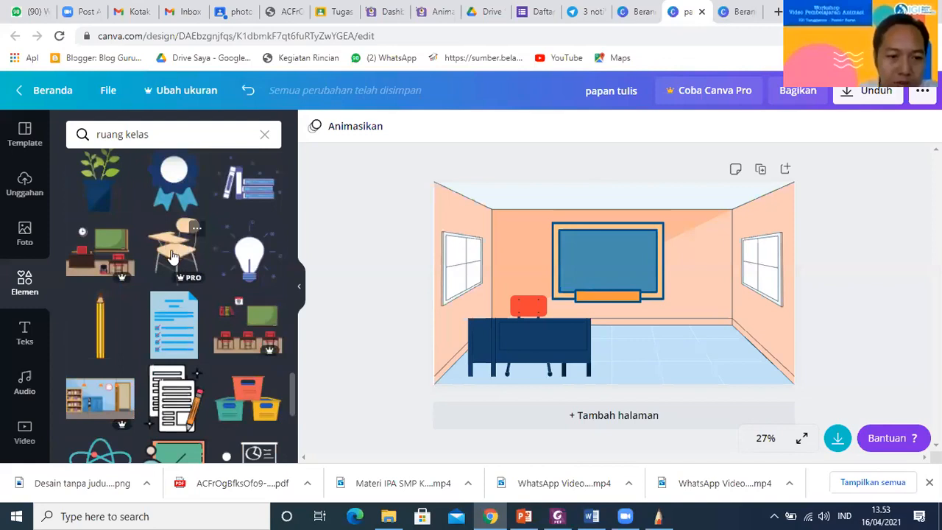
scroll(171, 256, "down", 2)
scroll(173, 257, "down", 2)
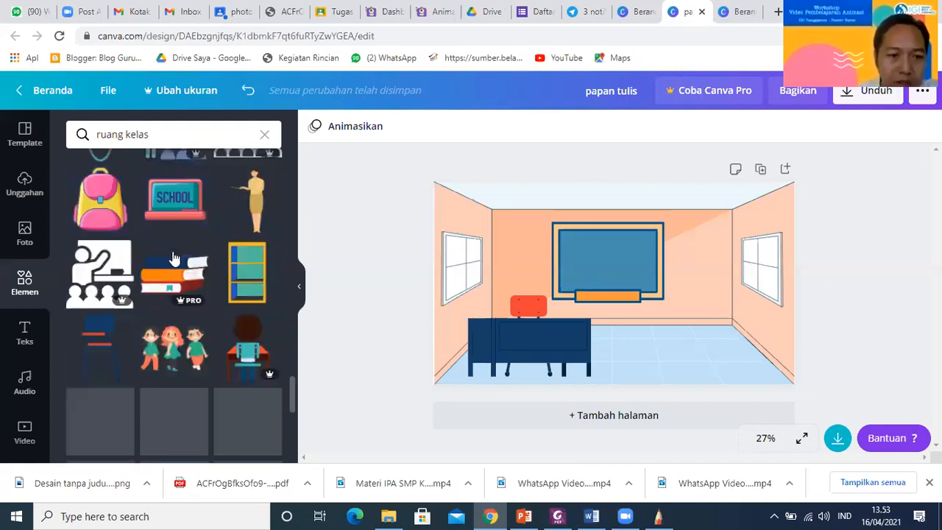
scroll(174, 257, "up", 5)
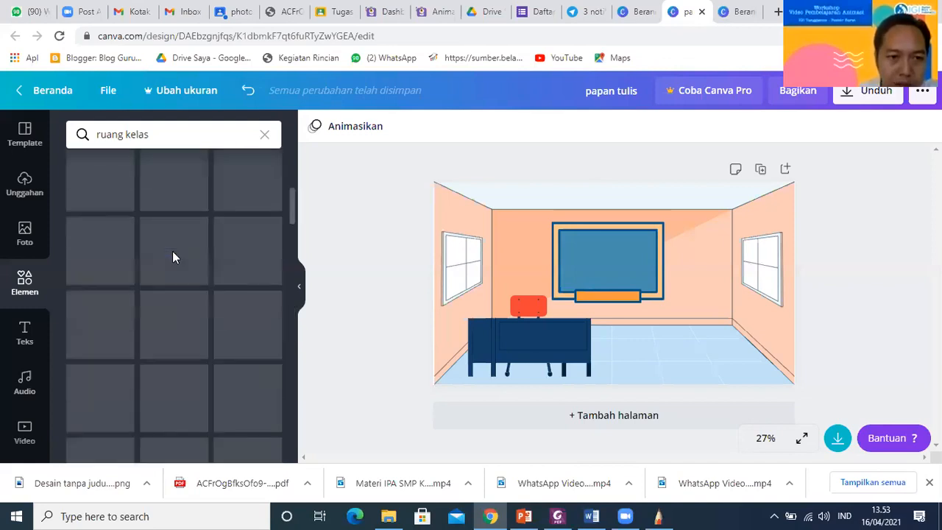
- Search the elements for "rak" and place the light wooden shelf, reduced in size, against the back wall right of the blackboard
left_click(169, 139)
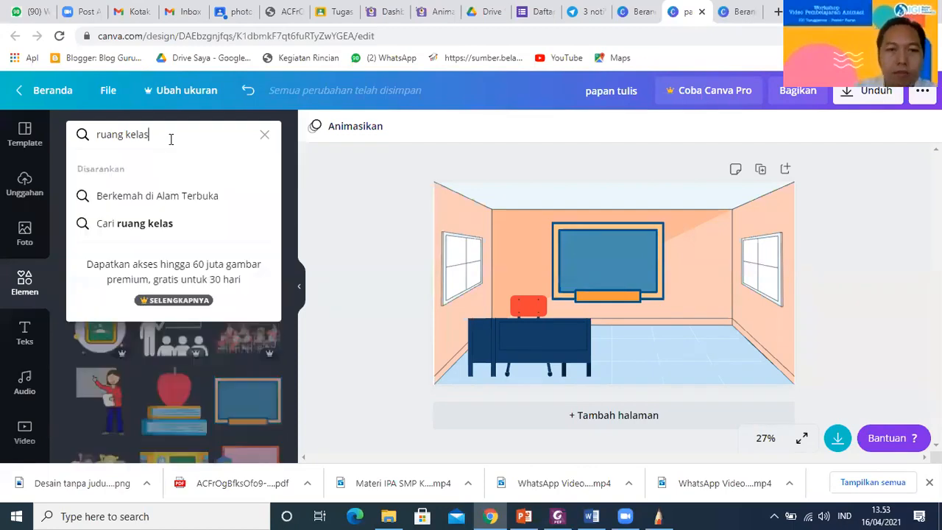
key("BackSpace")
key("BackSpace")
key("BackSpace")
key("BackSpace")
key("BackSpace")
key("BackSpace")
key("BackSpace")
key("BackSpace")
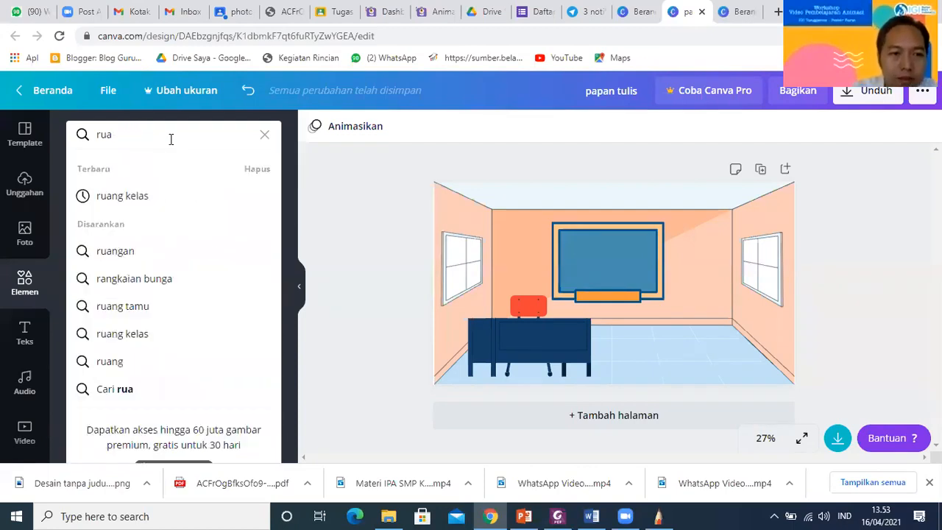
key("BackSpace")
key("BackSpace")
type("ak")
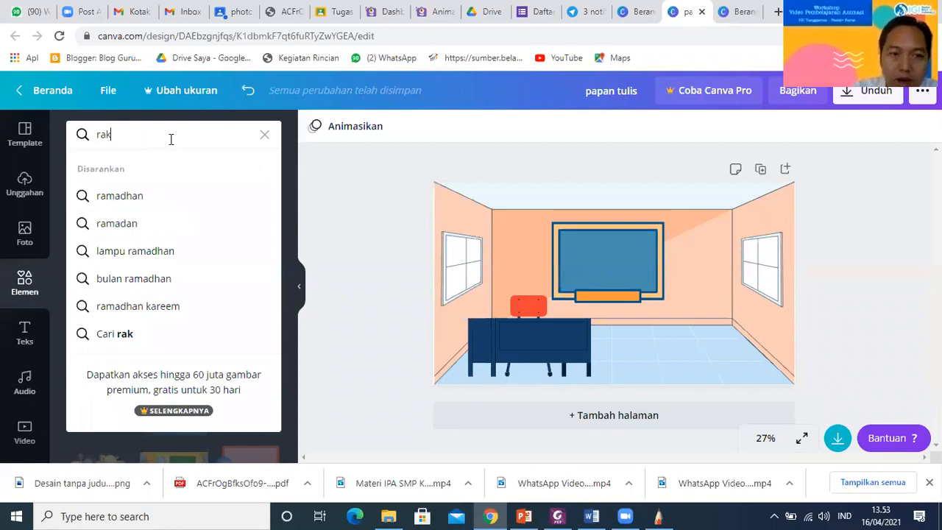
key("Return")
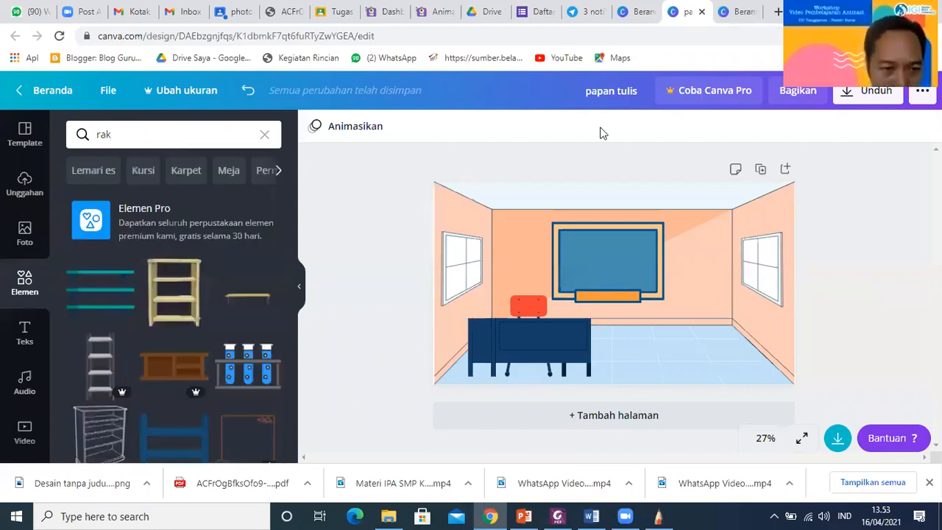
left_click_drag(169, 300, 690, 309)
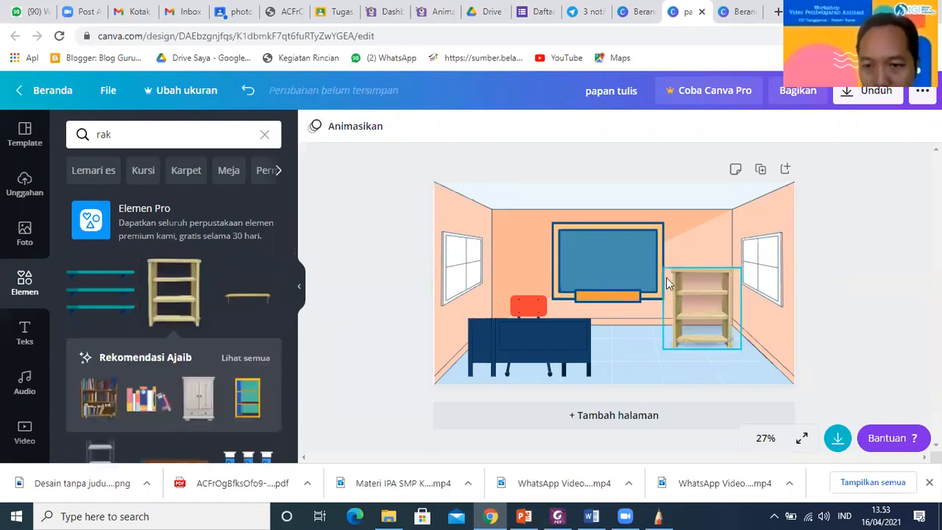
left_click_drag(665, 268, 704, 311)
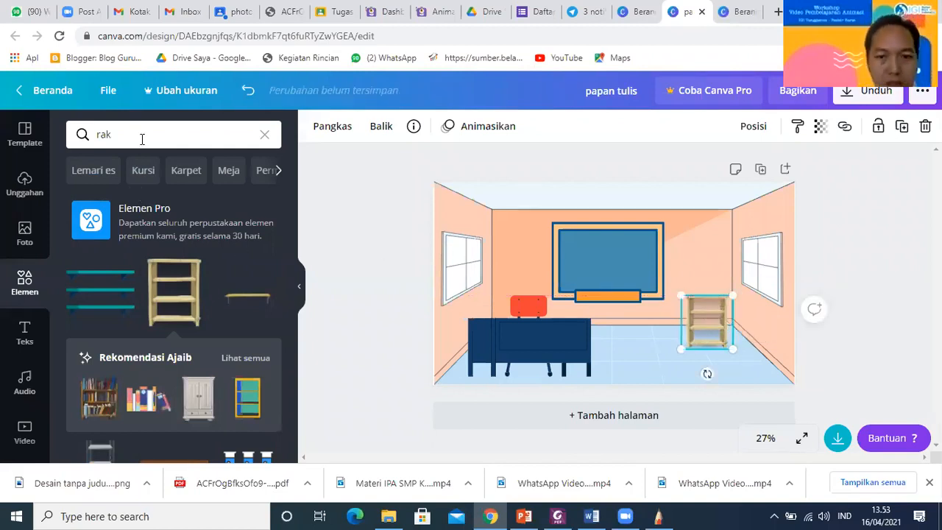
- Search the elements for "peta" and look through the results for a wall map
left_click(142, 139)
key("BackSpace")
key("BackSpace")
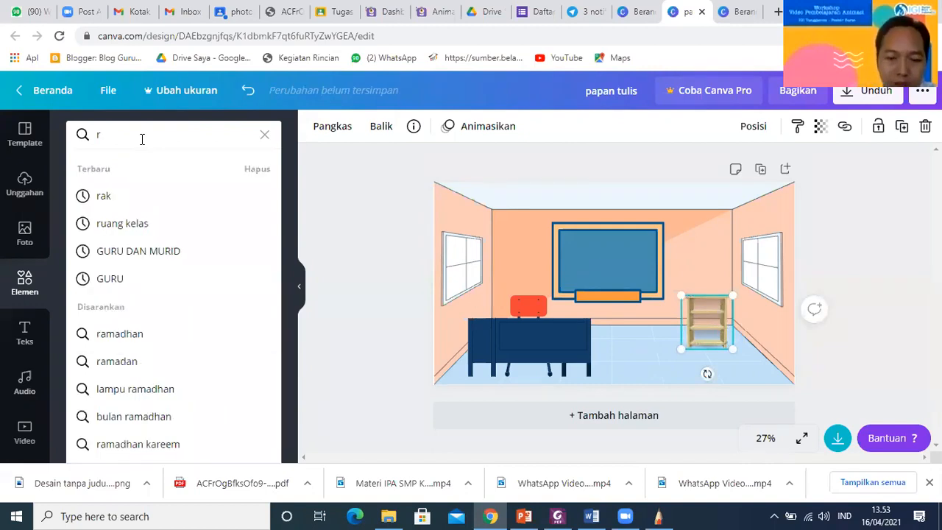
key("BackSpace")
type("peta")
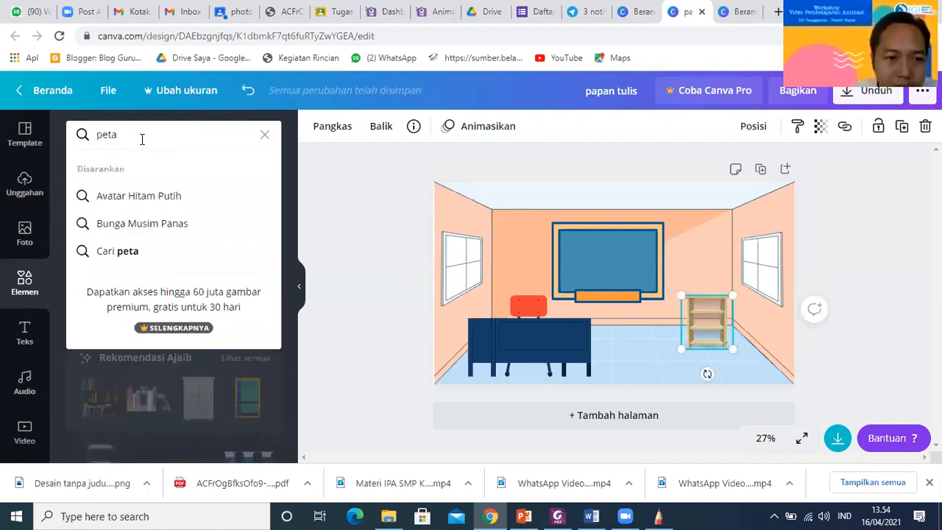
key("Return")
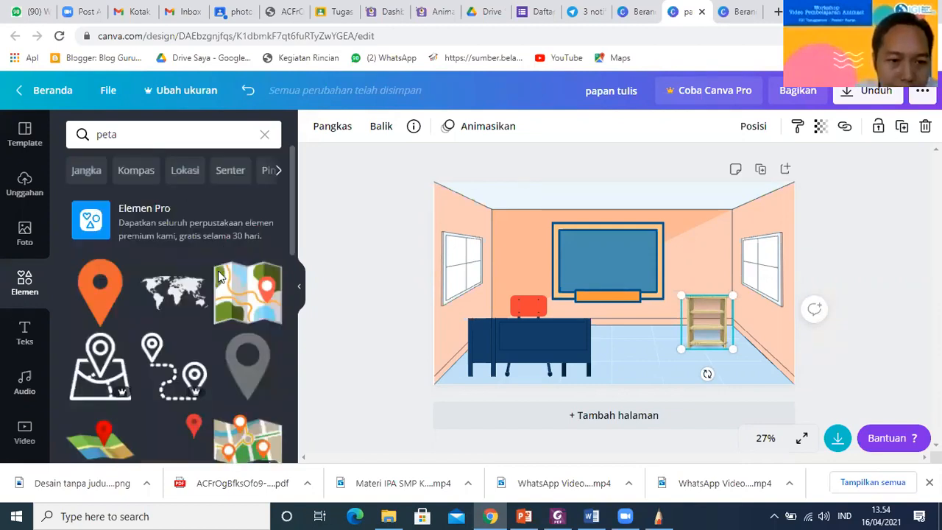
scroll(219, 277, "down", 5)
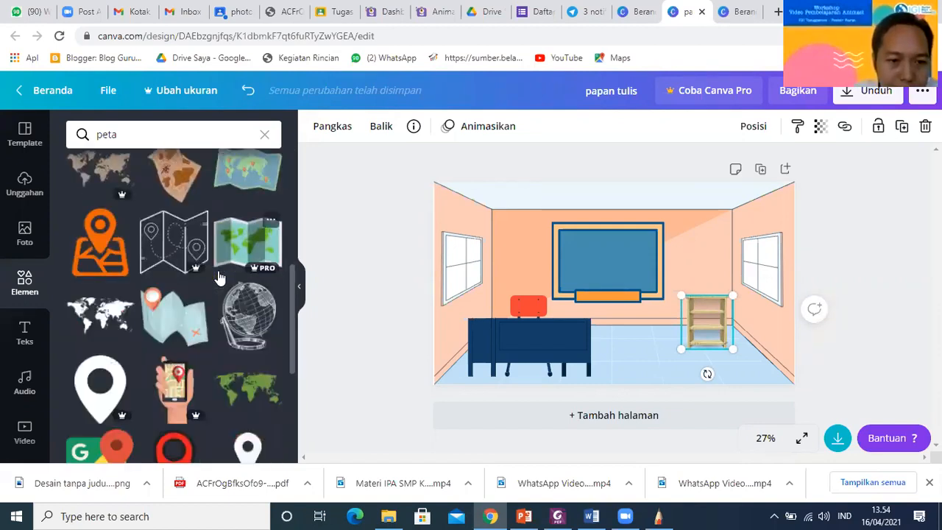
scroll(218, 277, "down", 4)
scroll(177, 361, "down", 2)
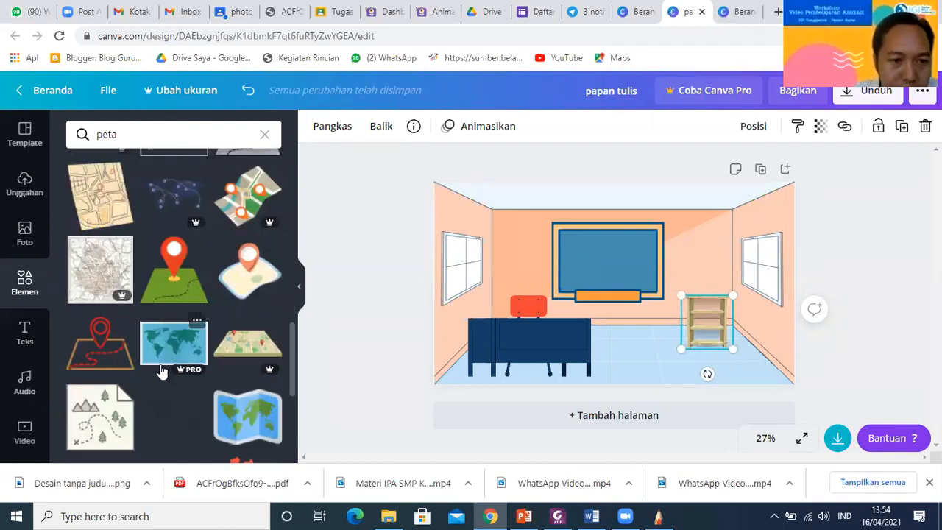
scroll(167, 351, "up", 2)
scroll(163, 309, "down", 3)
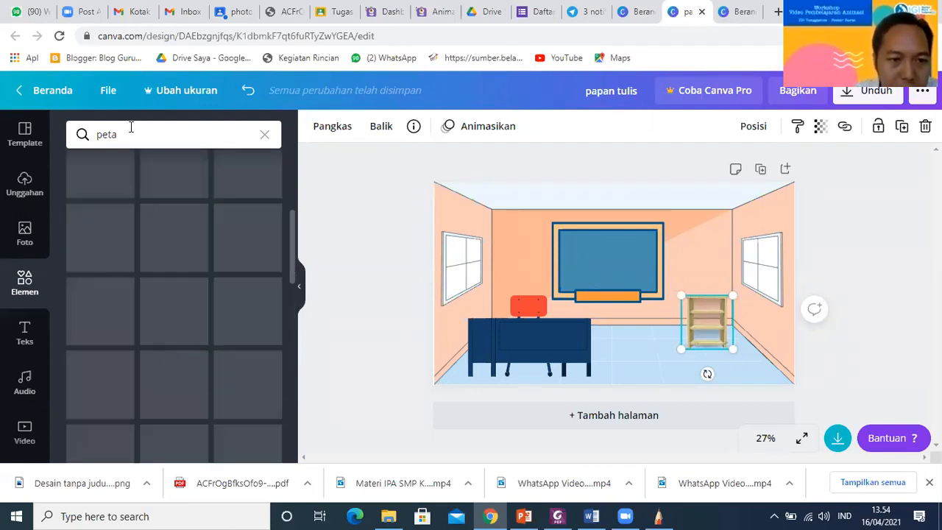
- Search the elements for "map" and look through the results
left_click(131, 140)
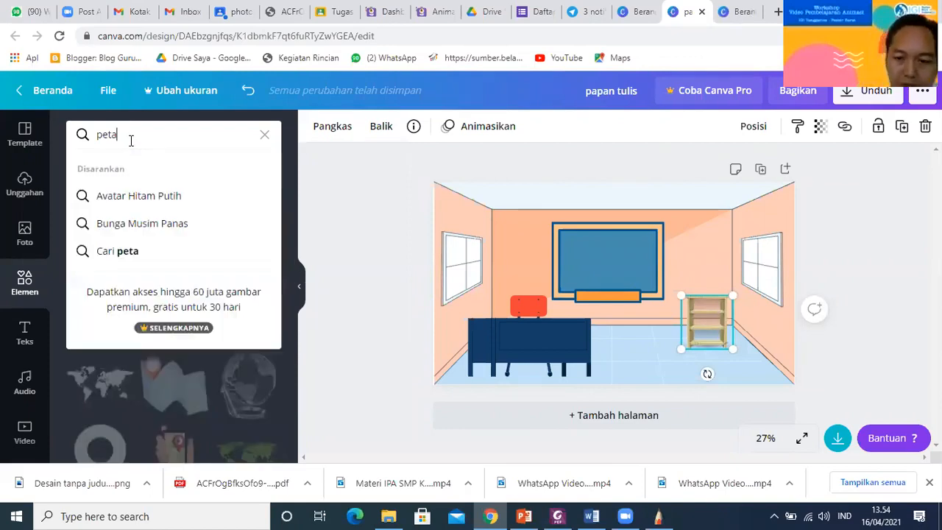
key("BackSpace")
key("BackSpace")
key("BackSpace")
key("BackSpace")
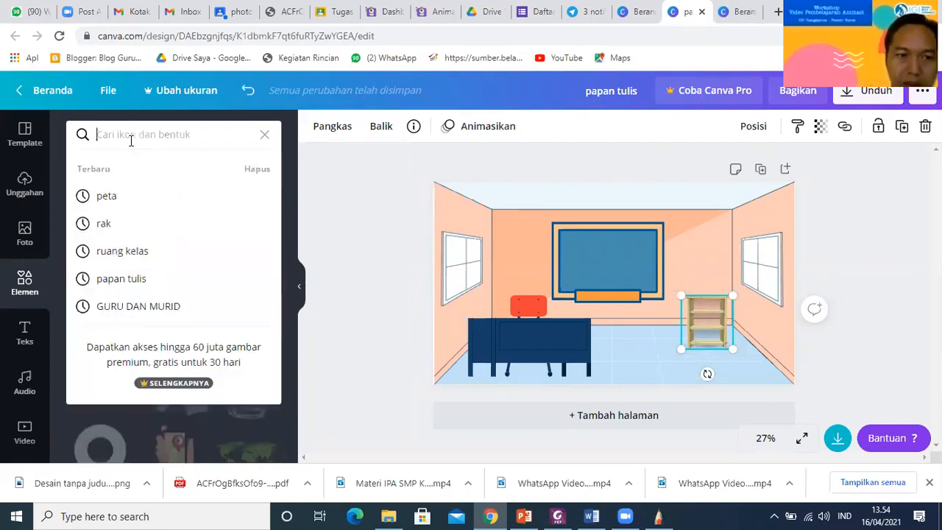
type("map")
key("Return")
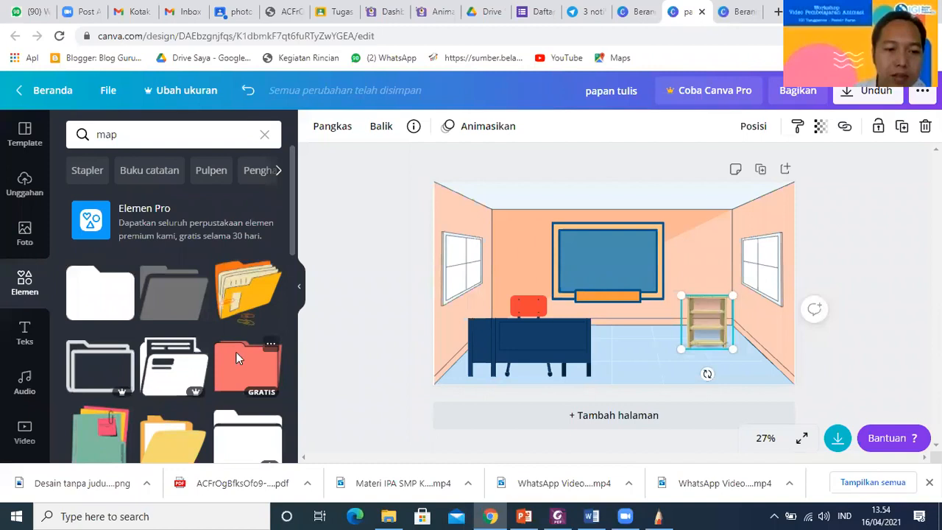
scroll(236, 358, "down", 5)
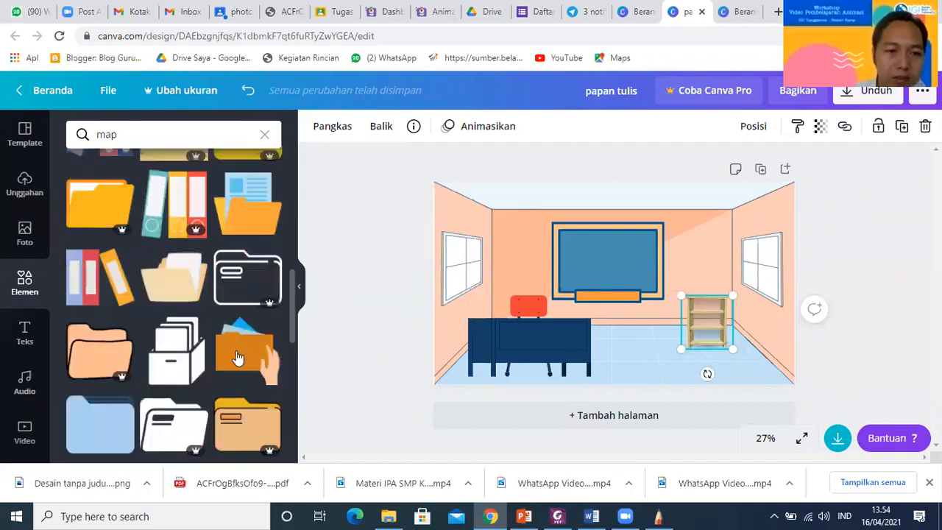
- Place the three coloured binders from the "map" results on top of the wooden shelf, reduced to fit its width
scroll(237, 357, "down", 2)
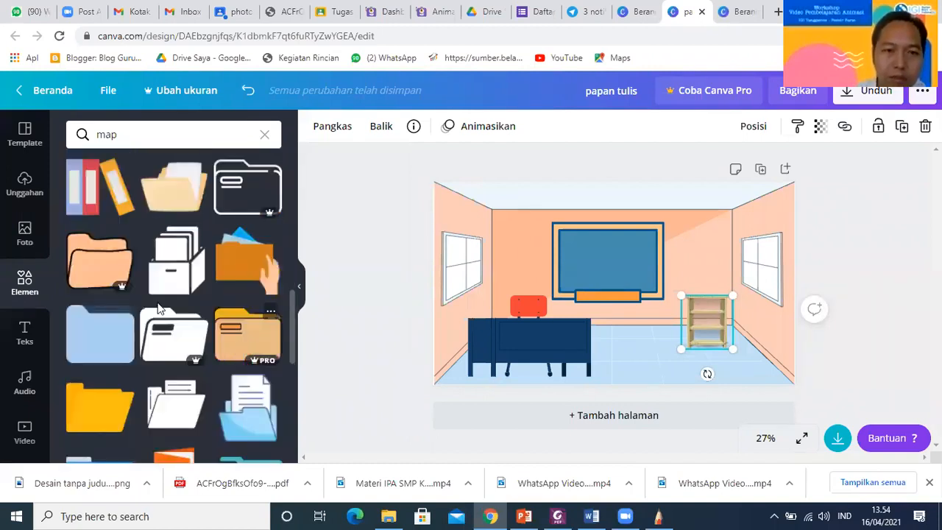
left_click_drag(98, 186, 754, 338)
left_click_drag(701, 292, 724, 293)
left_click(495, 313)
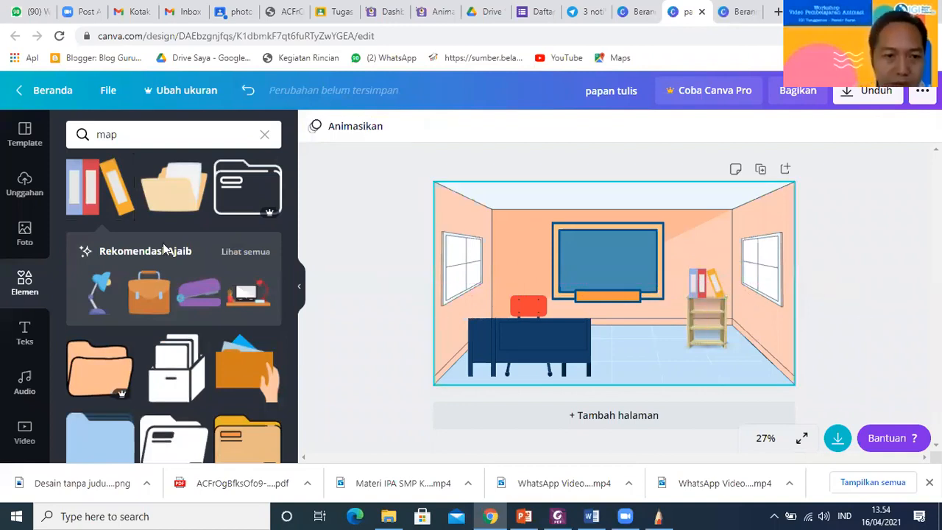
- Search the elements for "vas" and place the white vase with red flowers, reduced in size, on the left end of the desk
left_click(145, 138)
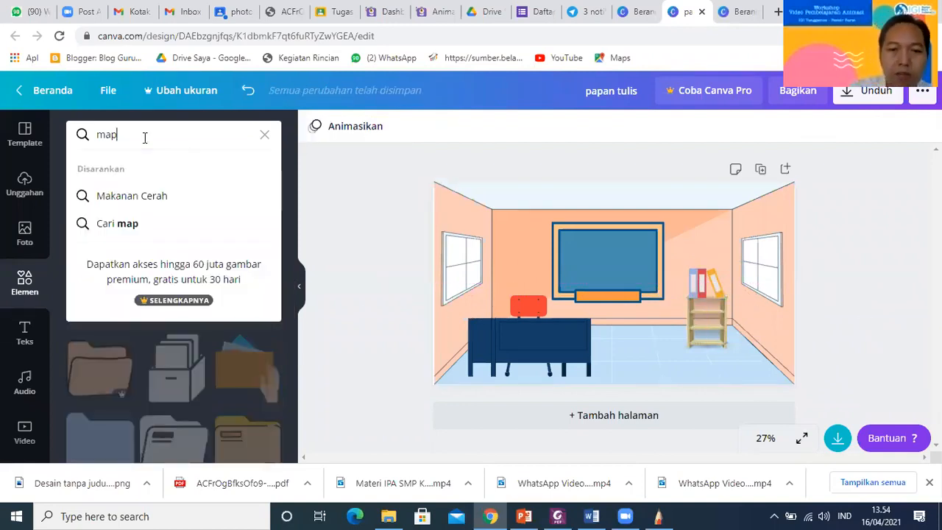
key("BackSpace")
key("BackSpace")
key("BackSpace")
type("v")
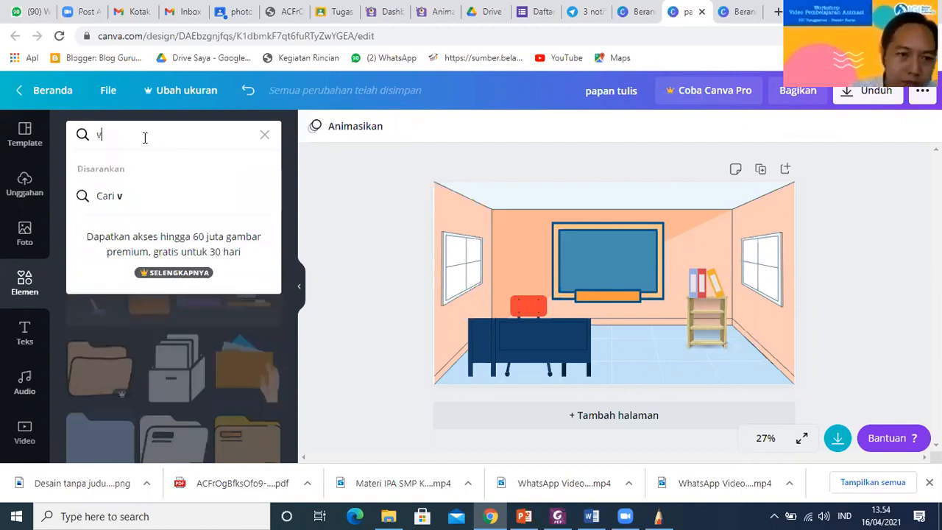
type("as")
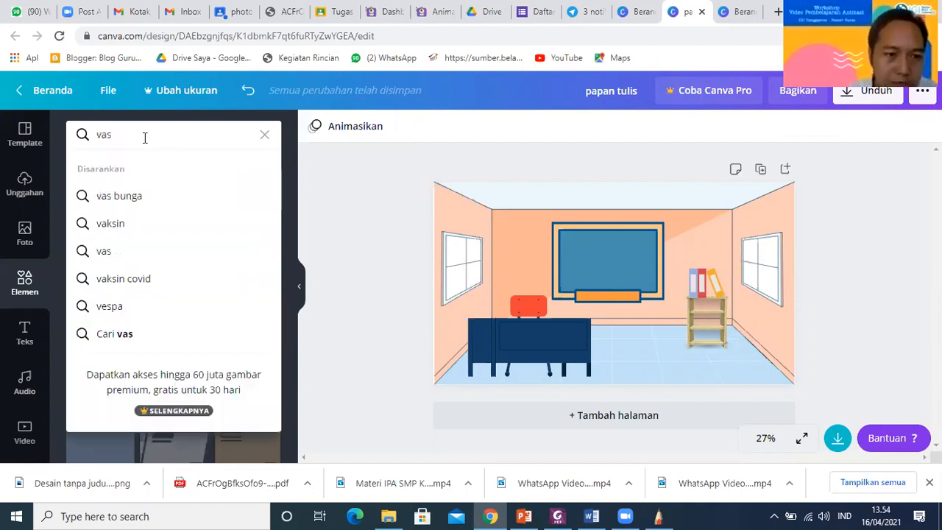
left_click(121, 254)
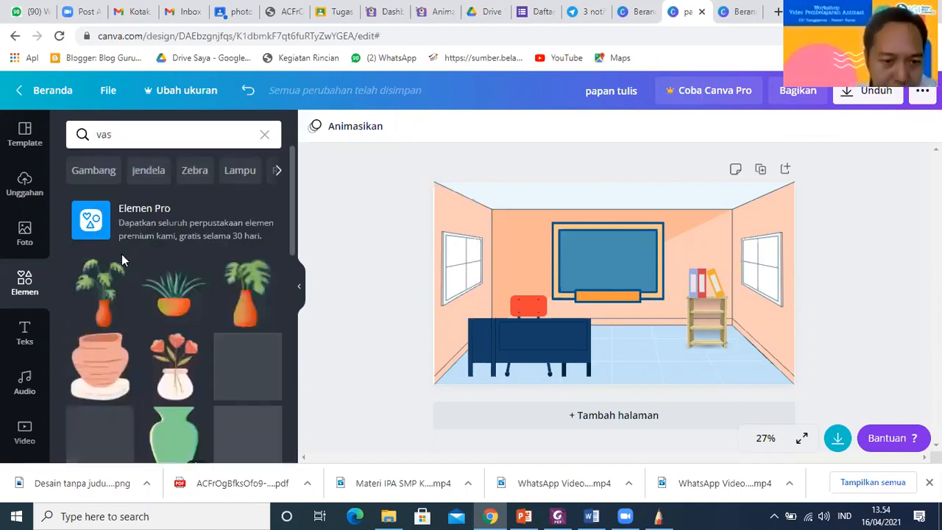
scroll(125, 263, "down", 1)
left_click_drag(169, 223, 490, 275)
left_click_drag(490, 307, 495, 341)
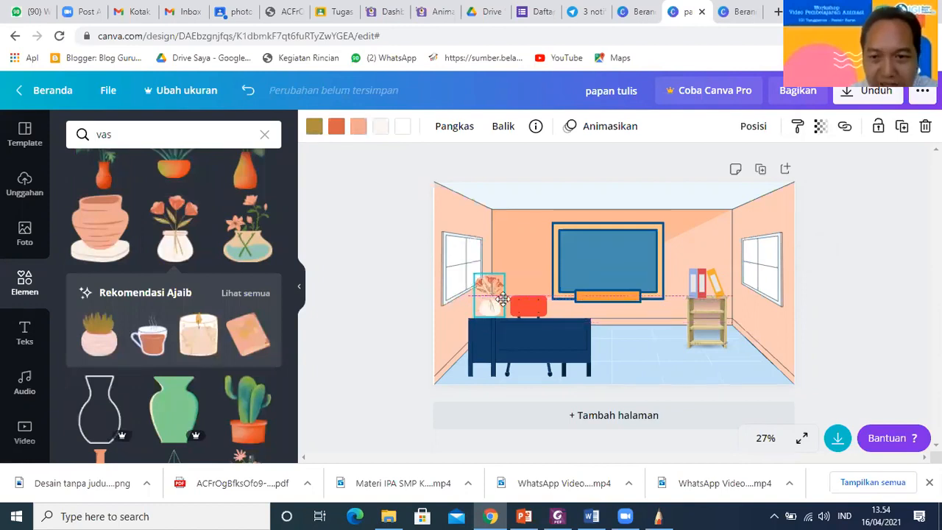
- Enlarge the blackboard on the back wall slightly
left_click(634, 263)
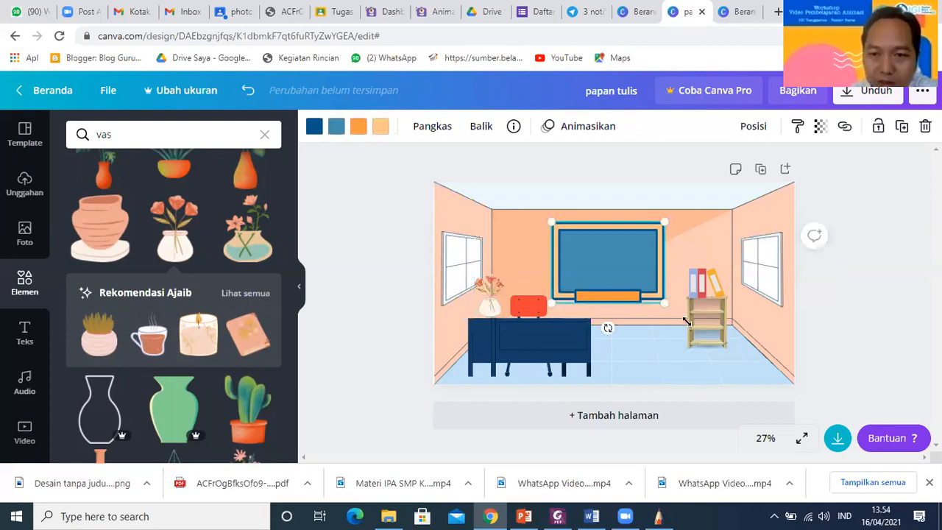
left_click_drag(666, 305, 678, 318)
left_click(876, 257)
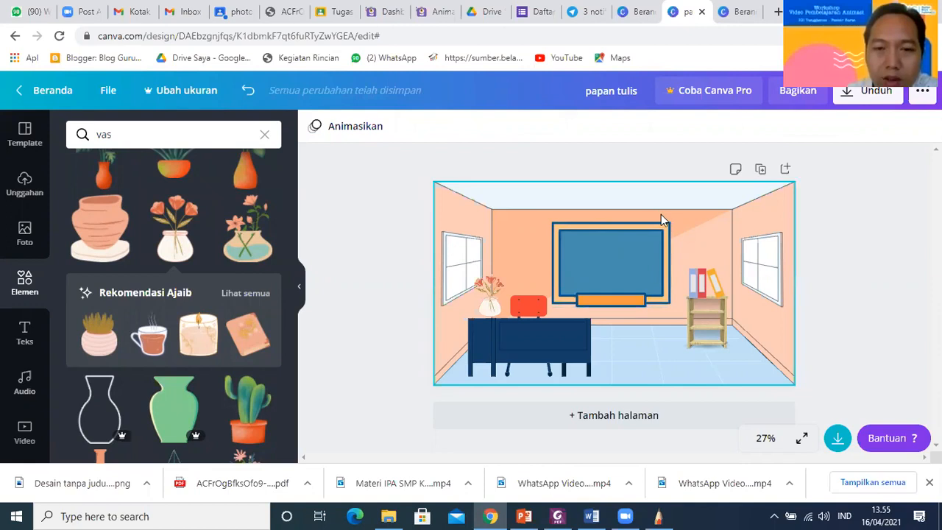
- Search the elements for "jam" and place the black clock with the red rim, reduced in size, on the back wall above the shelf
left_click(118, 134)
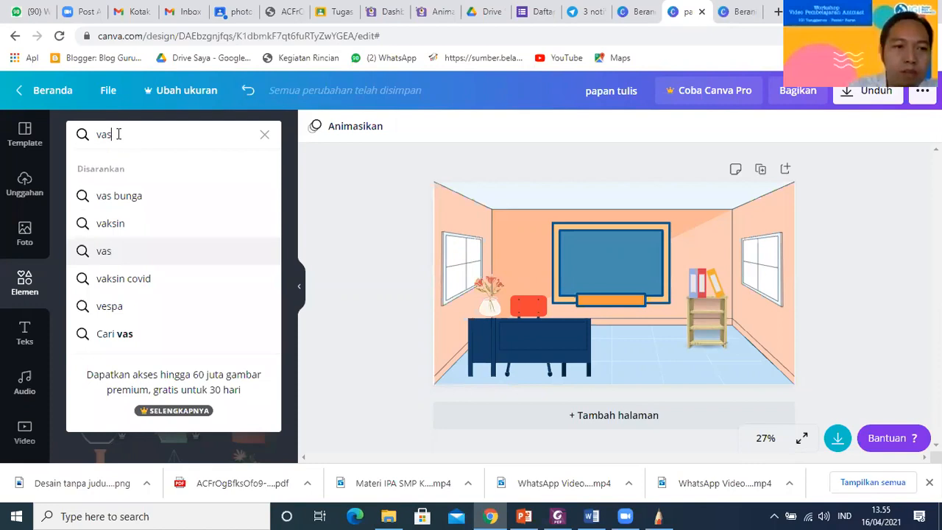
key("BackSpace")
key("BackSpace")
key("BackSpace")
type("jam")
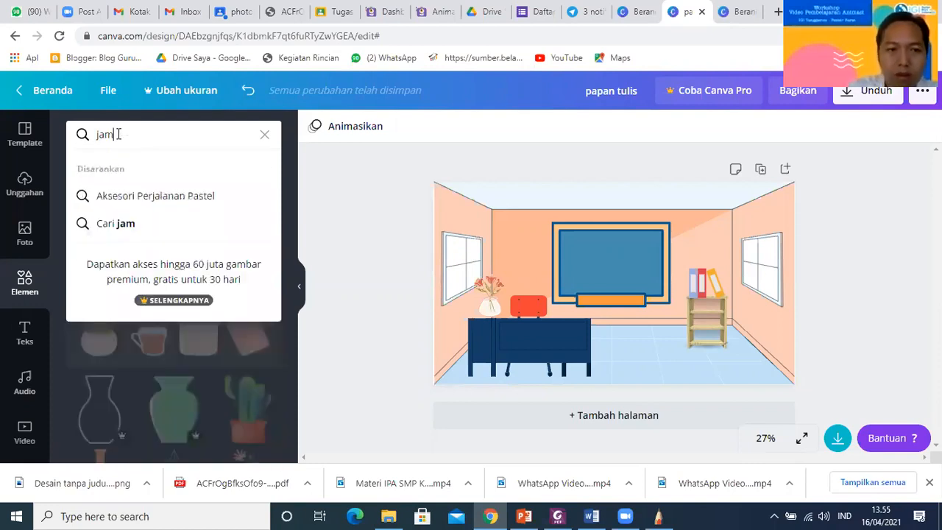
key("Return")
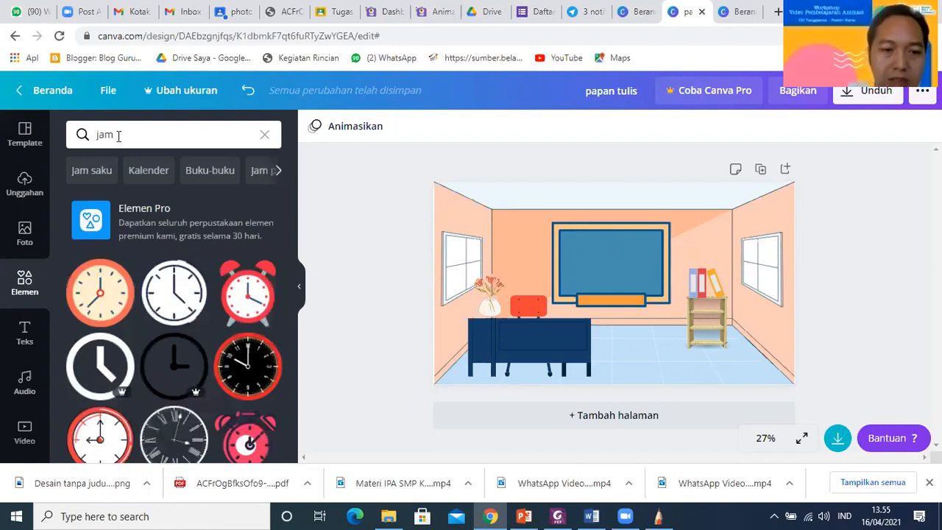
left_click_drag(732, 251, 702, 243)
left_click_drag(822, 372, 716, 238)
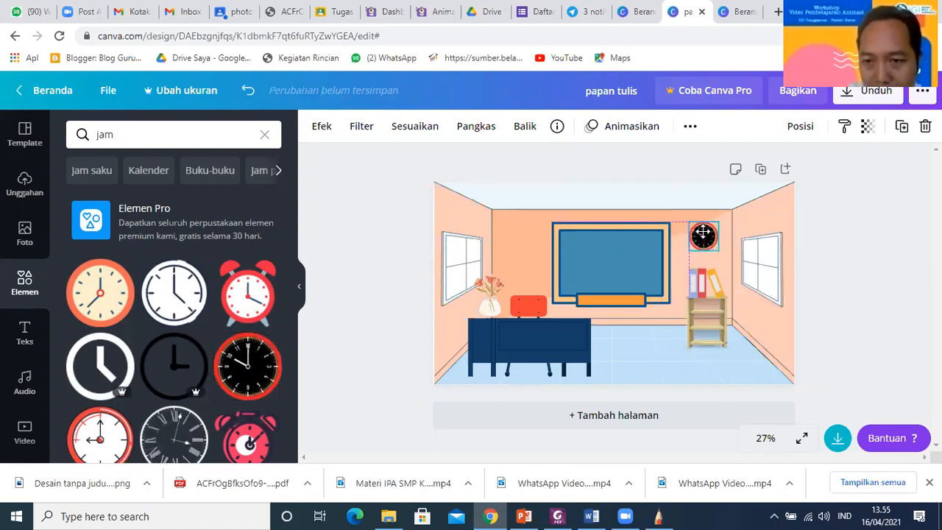
left_click(897, 298)
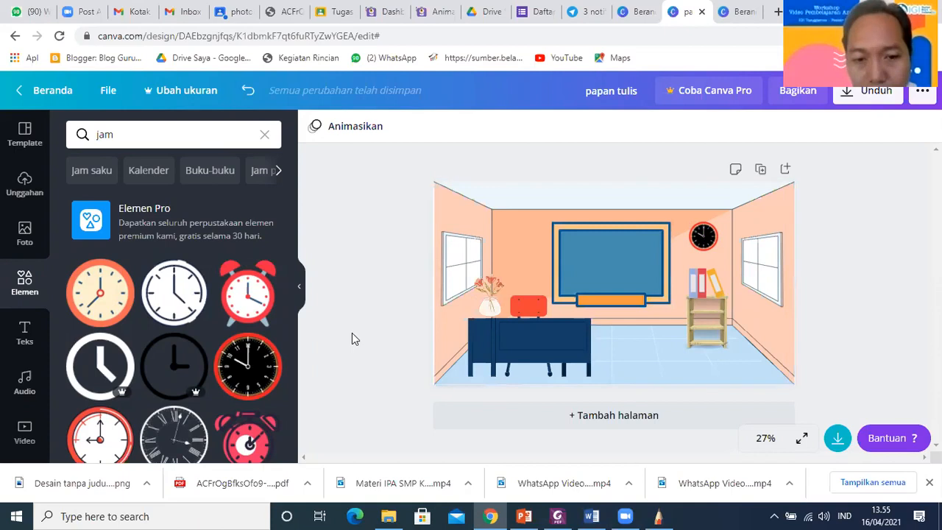
- Search the elements for "sampah" and look through the results for a trash can
left_click(188, 129)
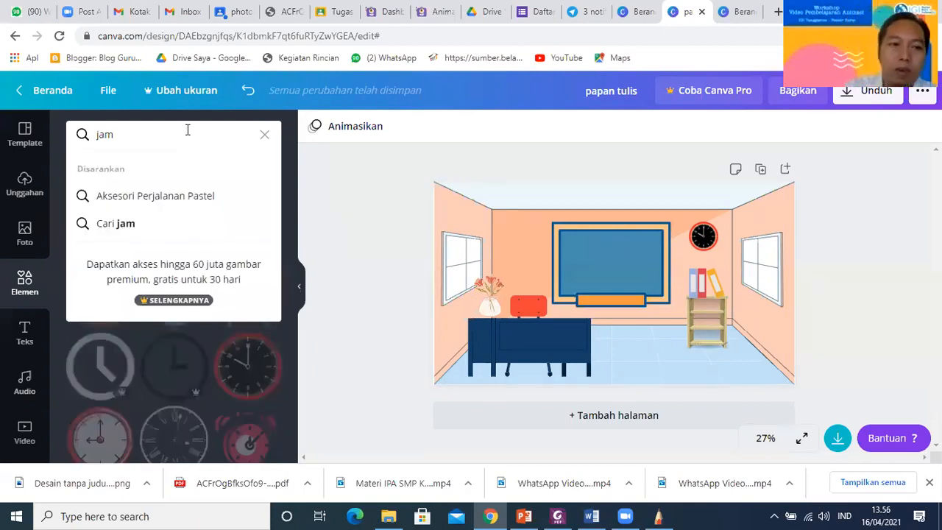
key("BackSpace")
key("BackSpace")
type("ko")
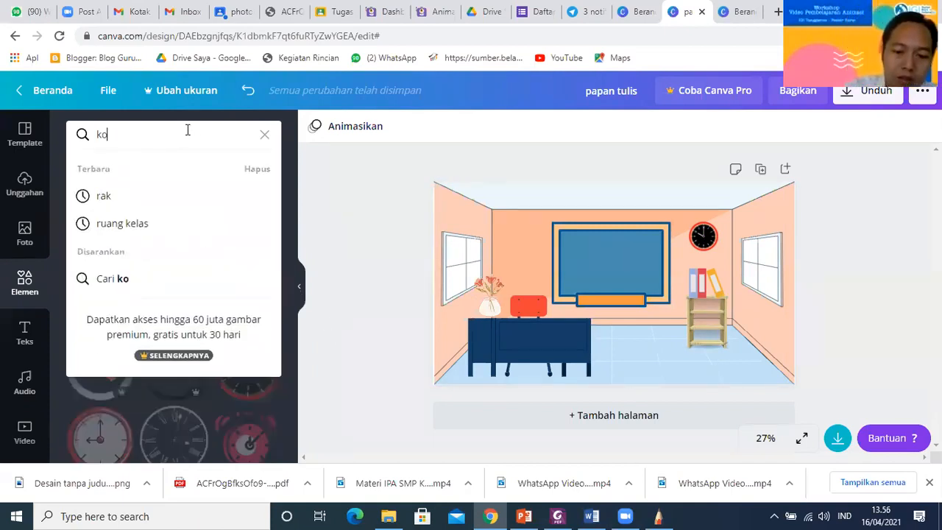
type("tak sa")
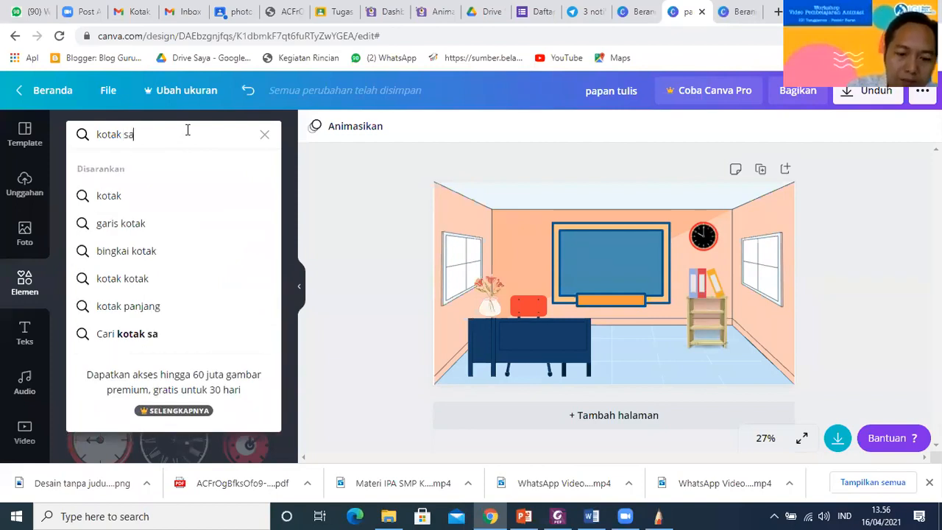
type("mpah")
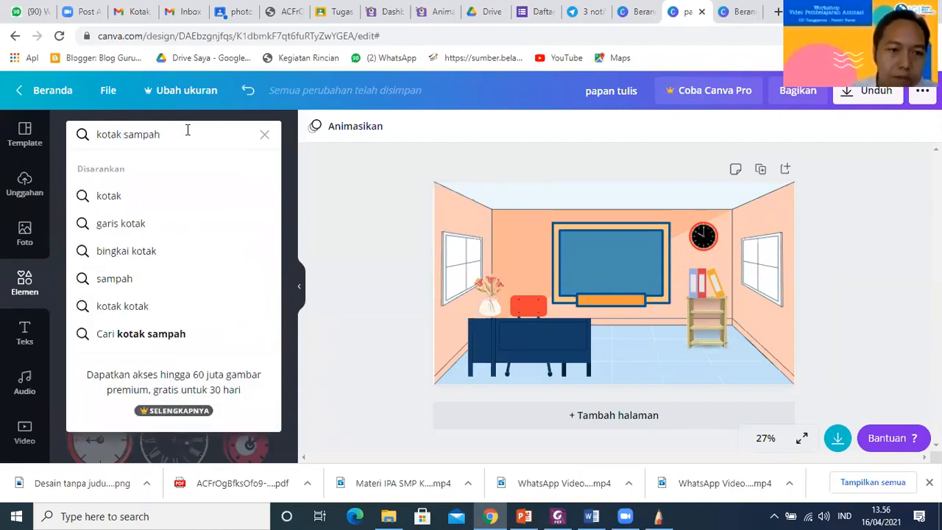
left_click(119, 280)
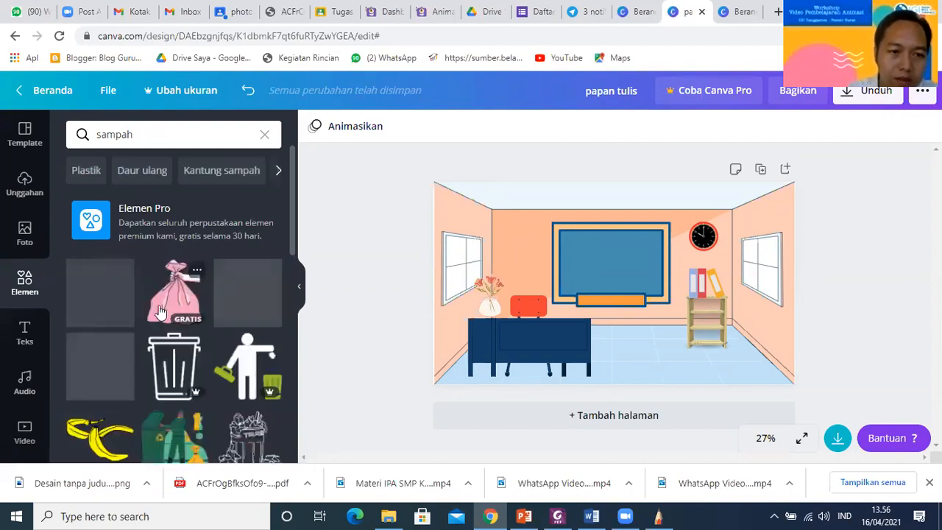
scroll(160, 313, "down", 2)
scroll(166, 309, "down", 2)
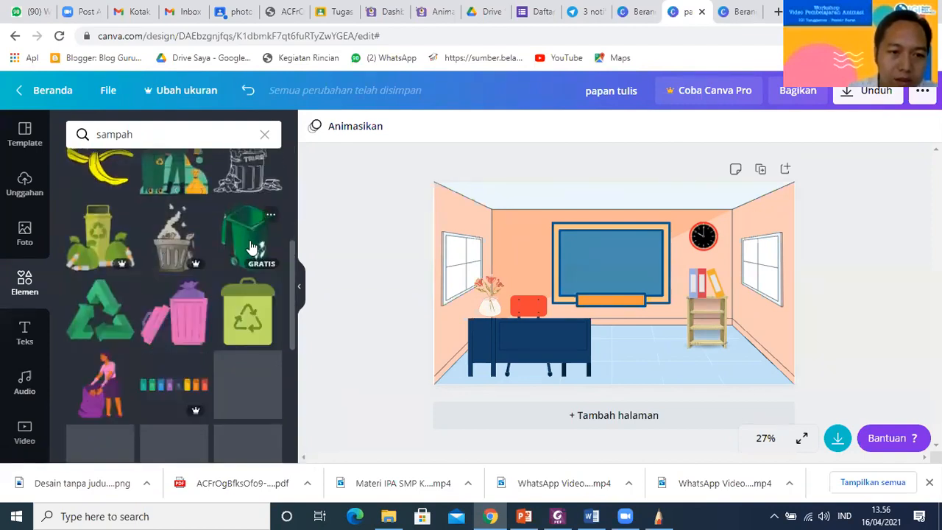
- Try the open green recycling bin, reduced in size, beside the shelf and in the front left corner by the desk
left_click_drag(272, 248, 715, 302)
left_click_drag(739, 345, 709, 302)
left_click_drag(743, 340, 679, 321)
left_click(889, 340)
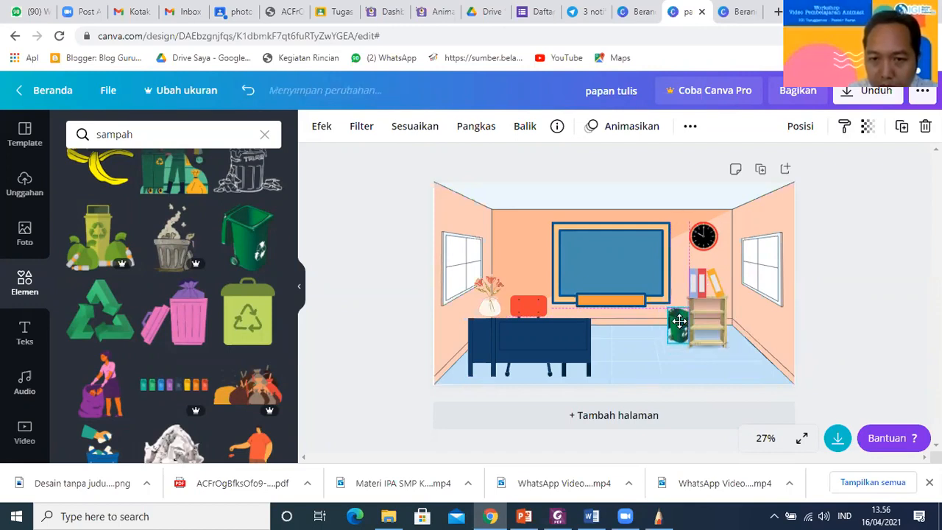
left_click_drag(679, 321, 454, 357)
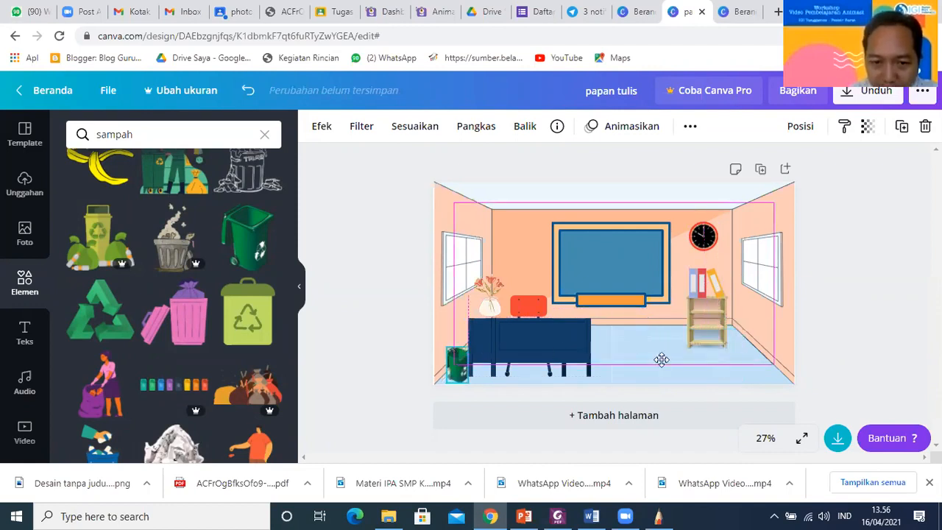
- Replace the green bin with the grey-green lidded trash can from the "sampah" results
scroll(221, 331, "down", 3)
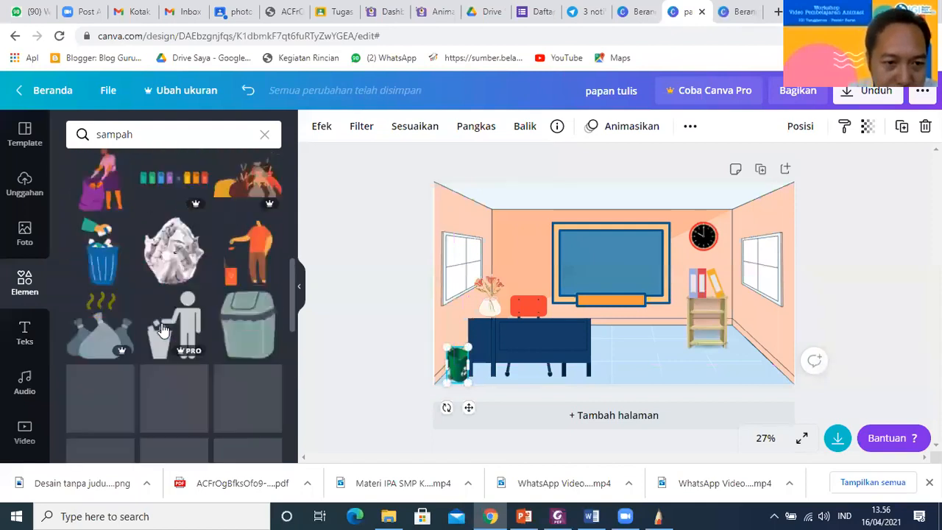
left_click_drag(250, 337, 754, 345)
left_click(457, 364)
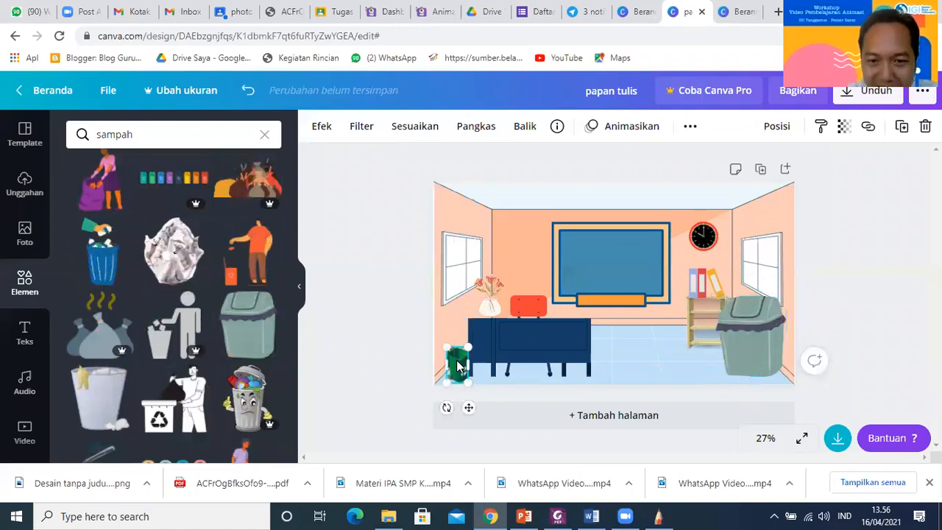
key("Delete")
- Shrink the grey-green trash can, shift the shelf and binders slightly left, and set the can on the floor right of the shelf
left_click(758, 324)
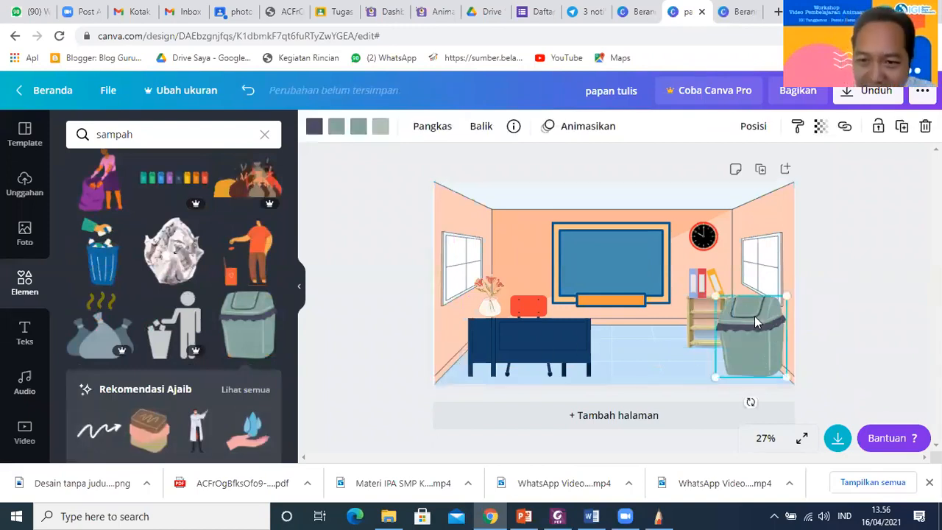
left_click_drag(717, 293, 749, 359)
left_click_drag(707, 324, 697, 319)
left_click_drag(704, 281, 693, 276)
left_click_drag(745, 351, 725, 322)
left_click(869, 348)
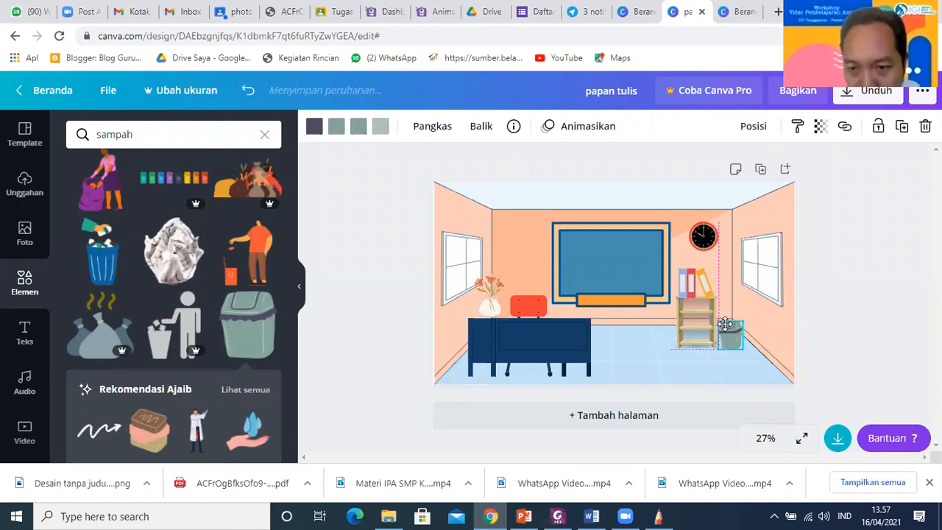
left_click(862, 337)
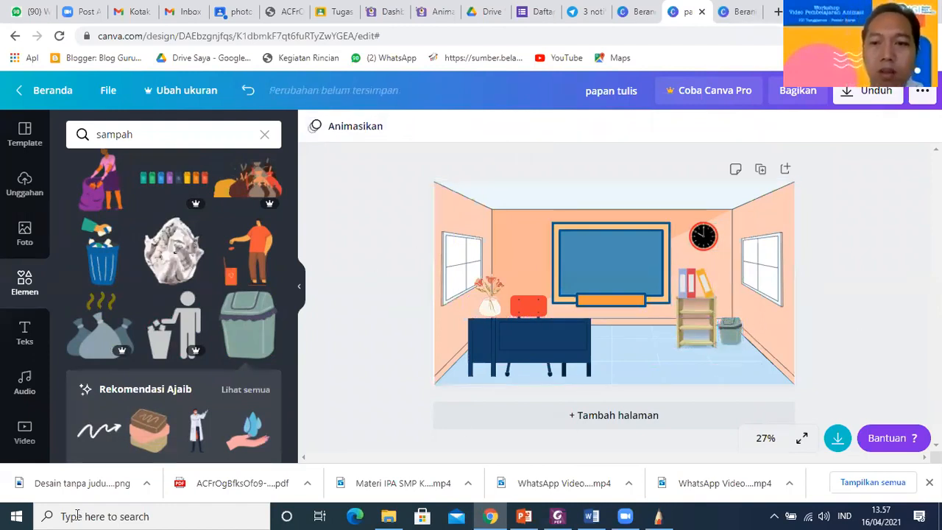
- Download the classroom design as a PNG without a transparent background
left_click(876, 91)
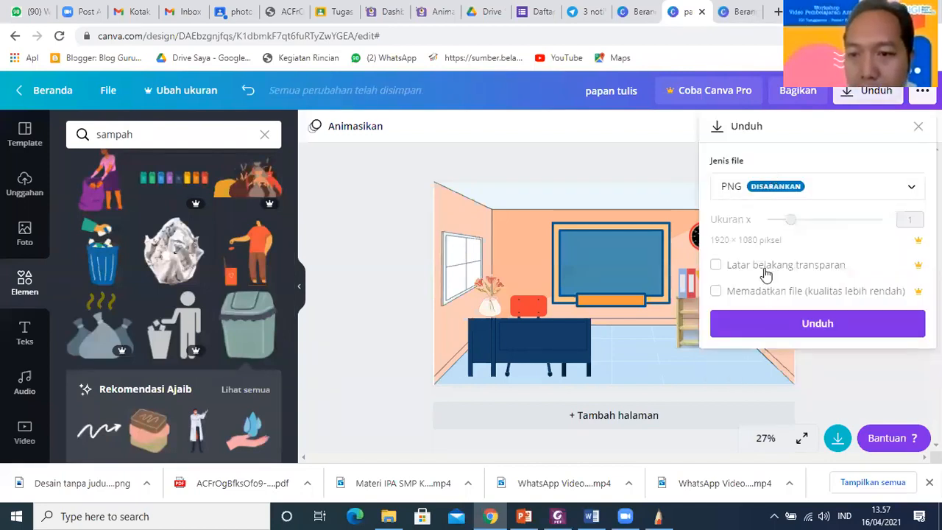
left_click(720, 271)
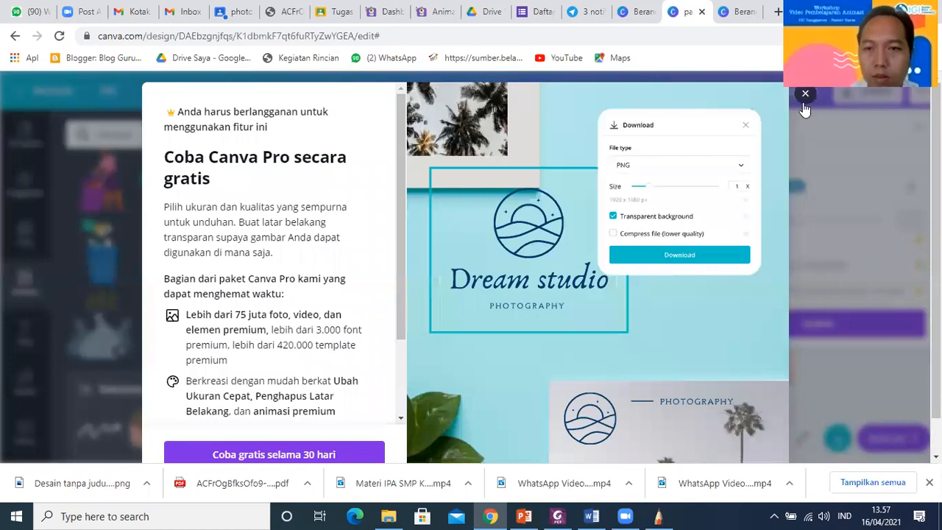
left_click(804, 96)
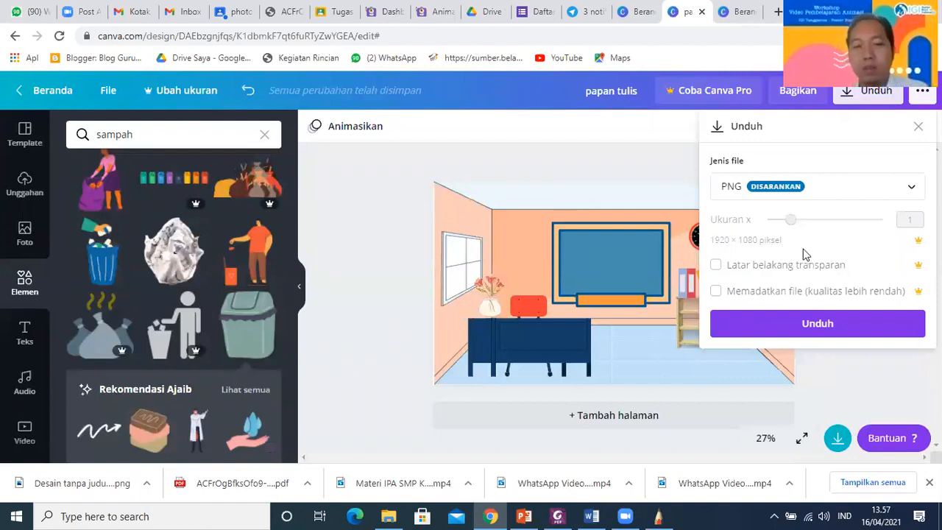
left_click(774, 331)
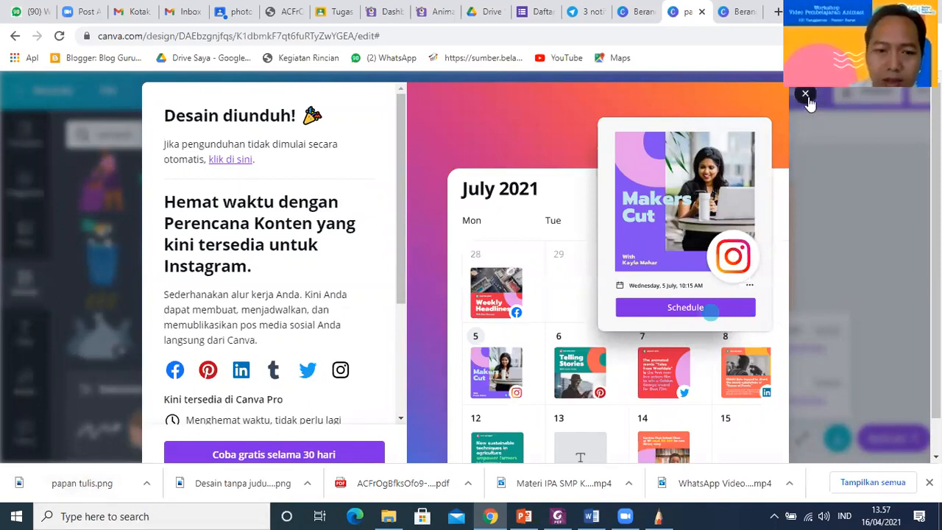
left_click(874, 205)
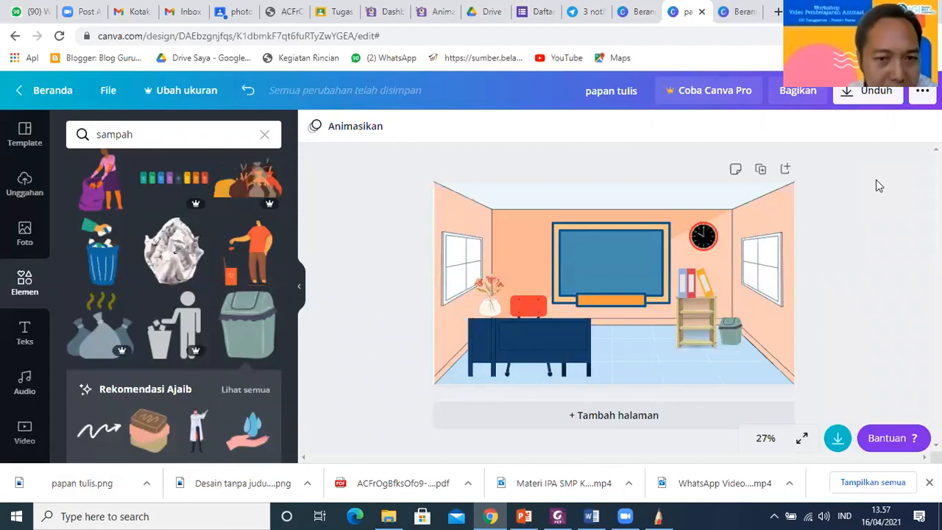
left_click(782, 440)
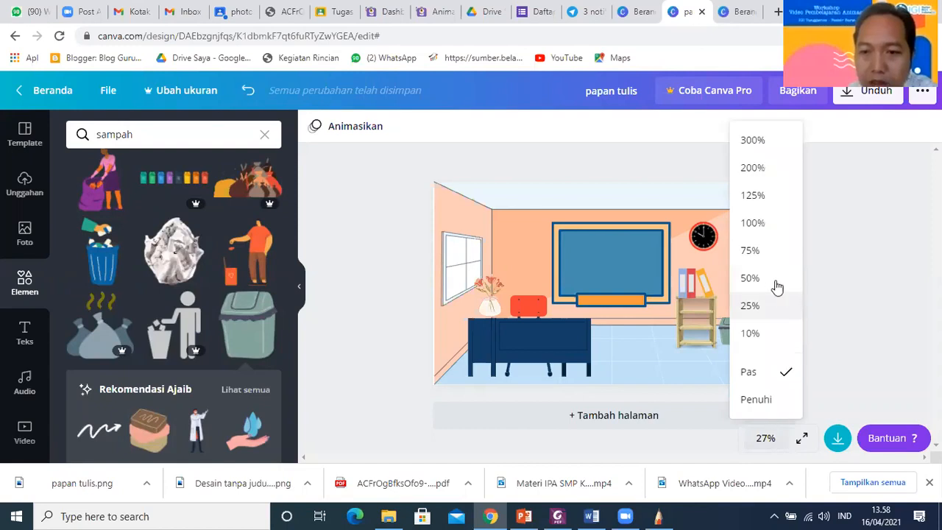
left_click(885, 301)
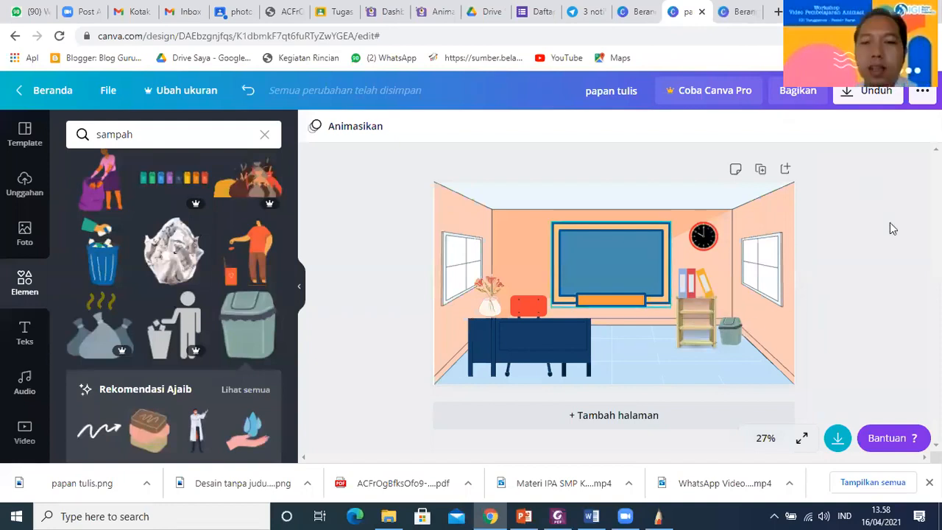
- Replace the element search term with "GURU" to find teacher illustrations
left_click(145, 139)
key("BackSpace")
key("BackSpace")
key("BackSpace")
key("BackSpace")
key("BackSpace")
key("BackSpace")
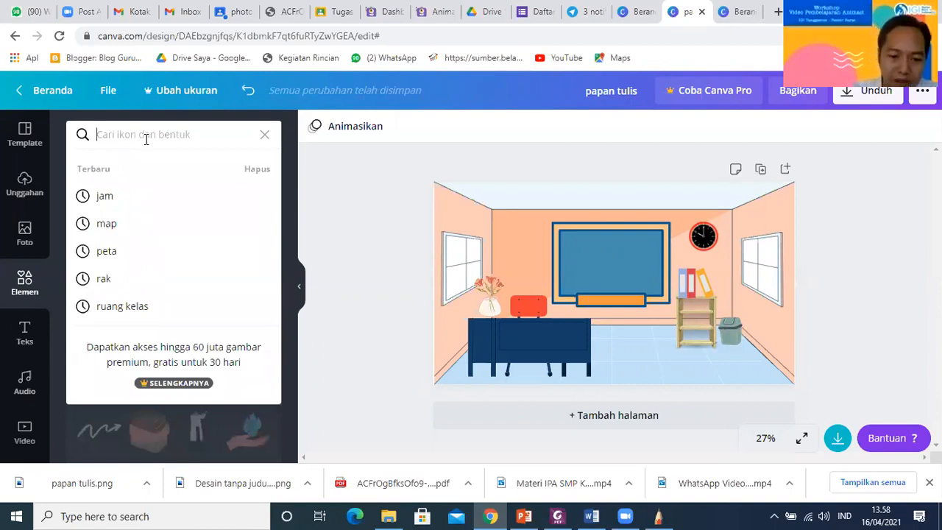
type("guru")
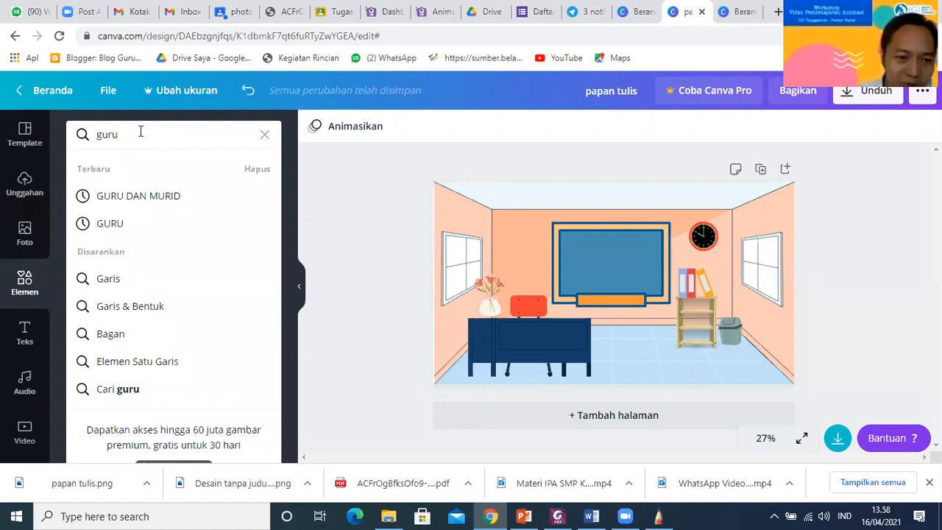
left_click(118, 223)
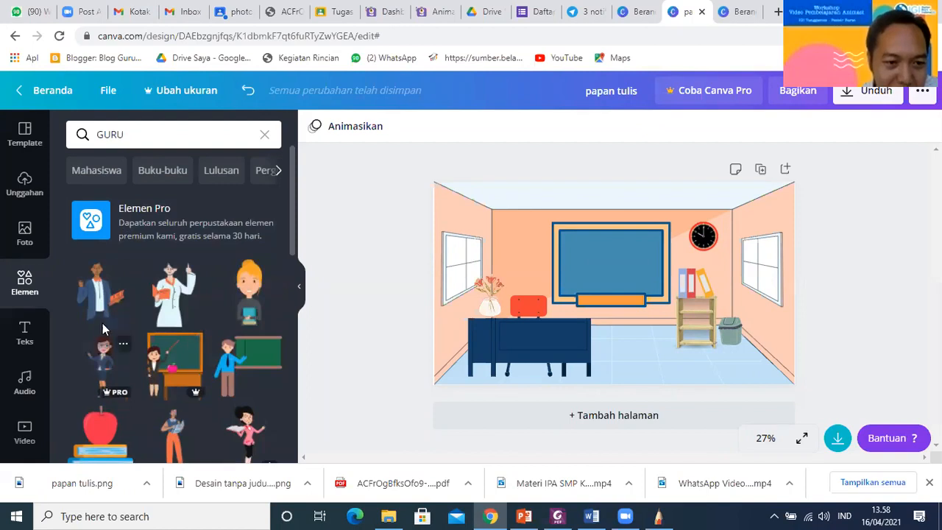
- Try the teacher in the blue shirt and tie between the desk and shelf, and delete him again
scroll(115, 334, "down", 2)
scroll(116, 331, "down", 2)
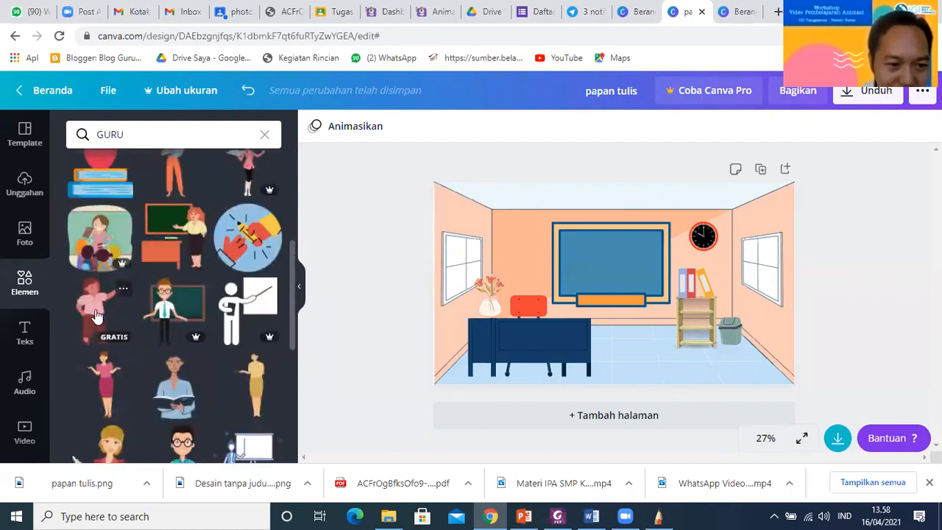
scroll(94, 394, "down", 4)
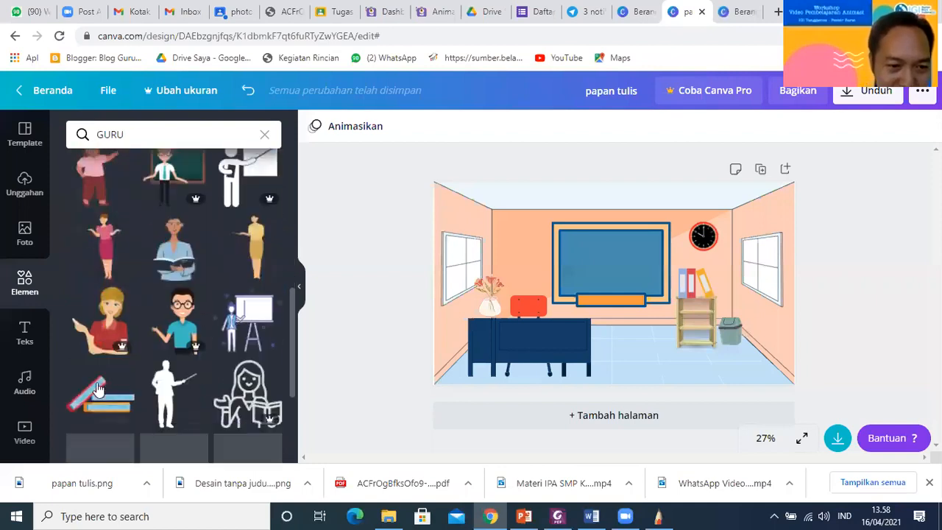
scroll(103, 370, "down", 1)
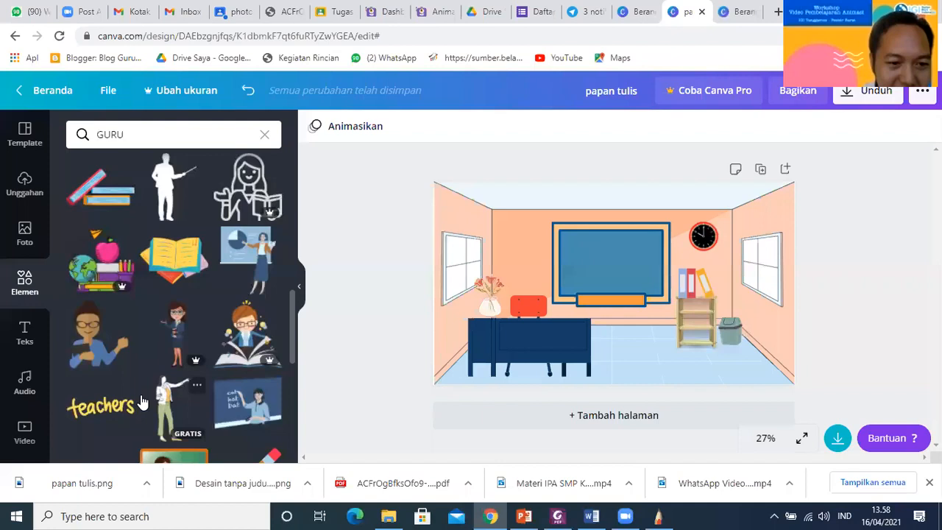
scroll(155, 397, "down", 2)
scroll(178, 358, "down", 2)
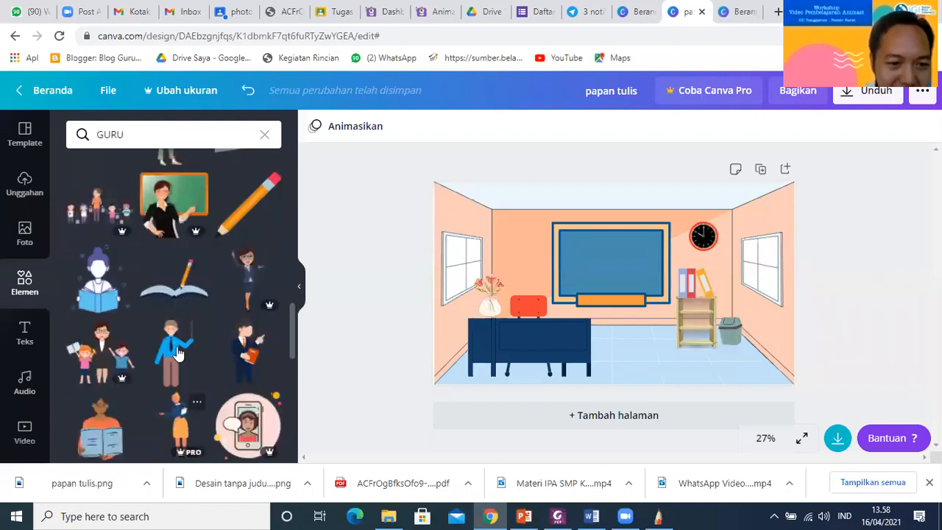
left_click_drag(651, 317, 656, 385)
left_click(880, 304)
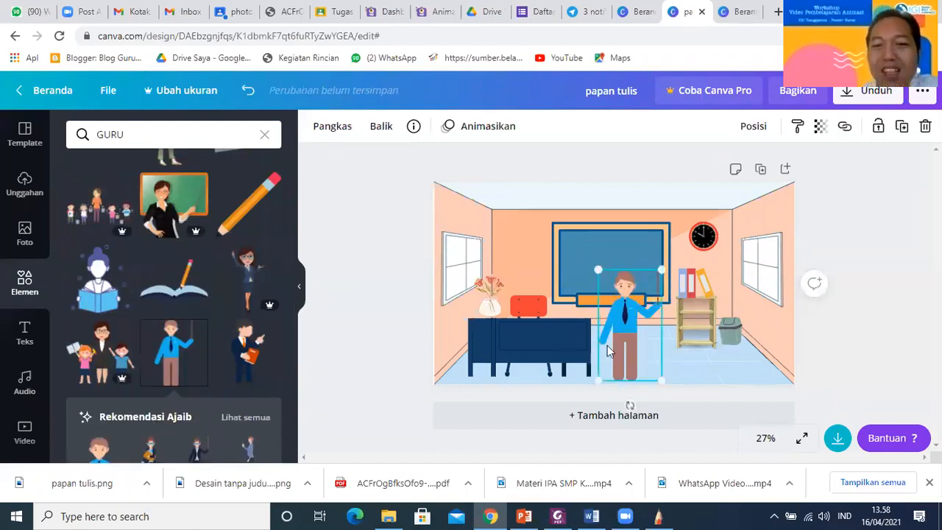
left_click(634, 318)
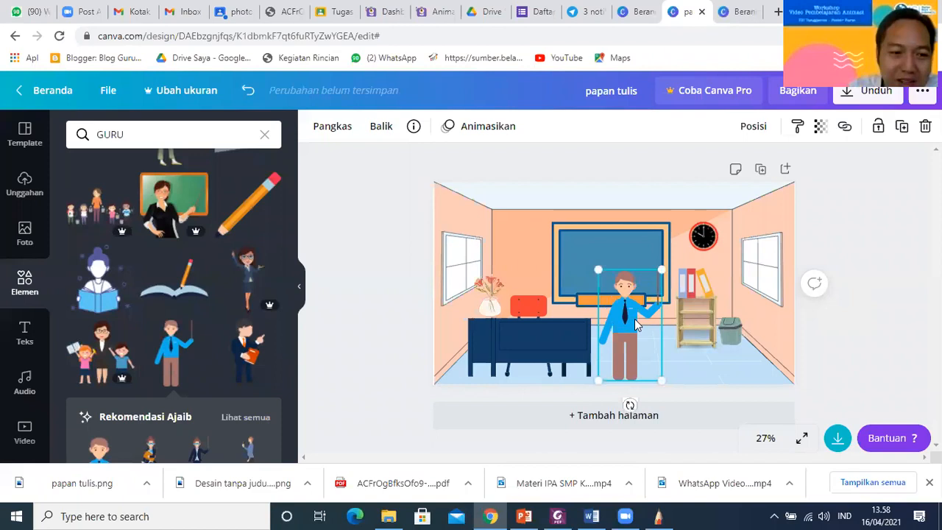
key("Delete")
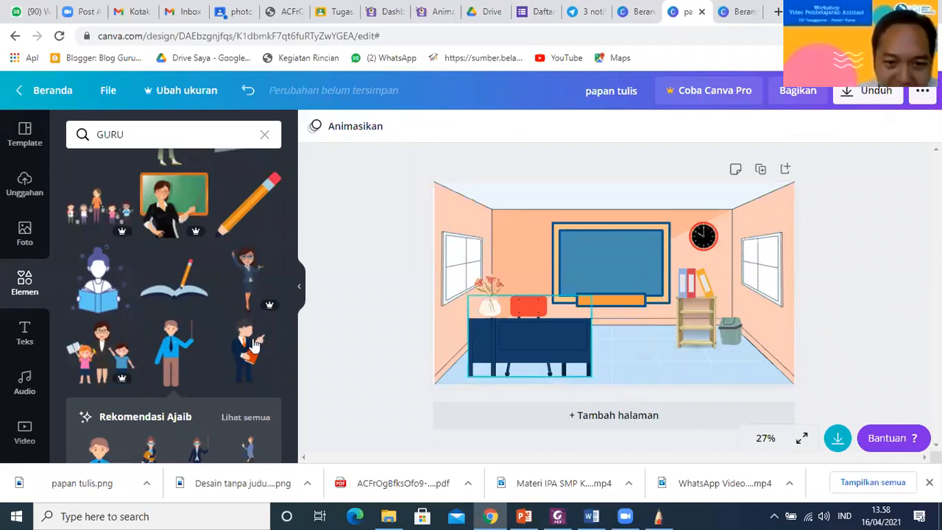
- Try the teacher in the dark suit holding an orange book in front of the board, and remove him again
left_click_drag(254, 344, 649, 383)
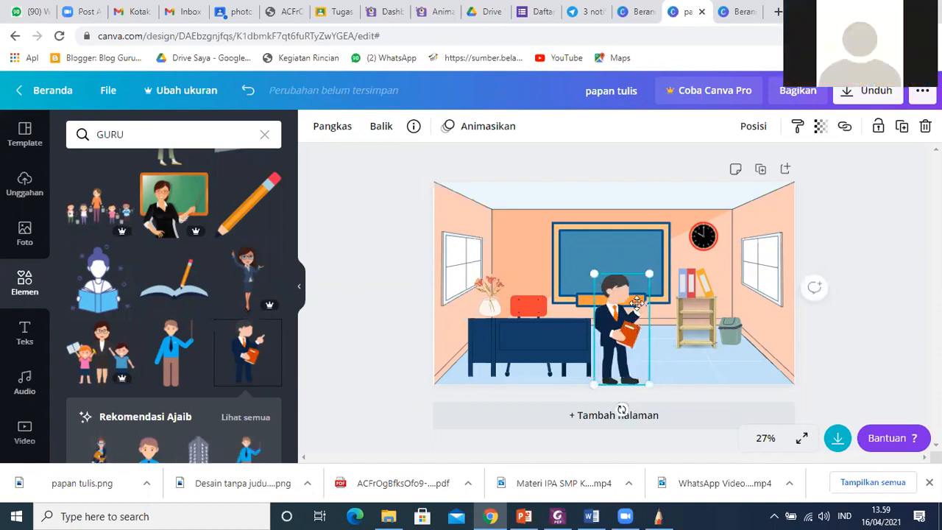
left_click_drag(637, 301, 642, 283)
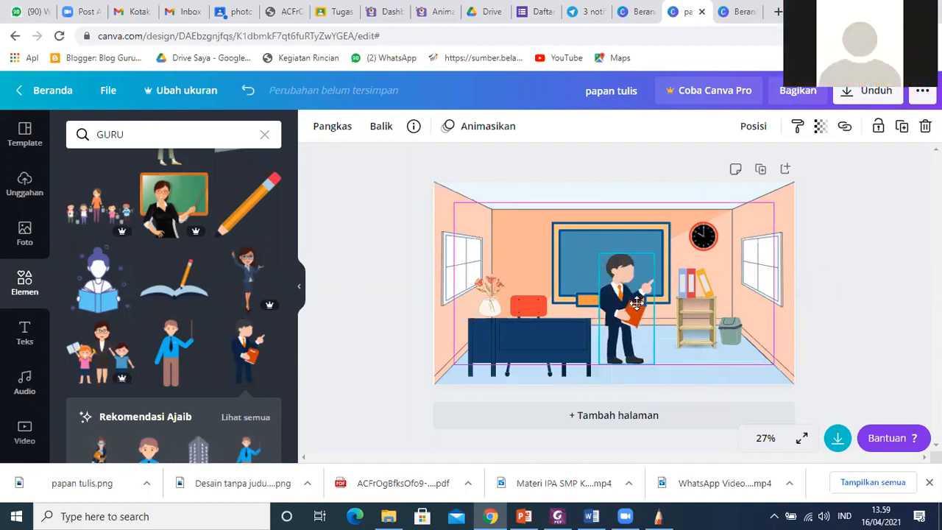
left_click(909, 261)
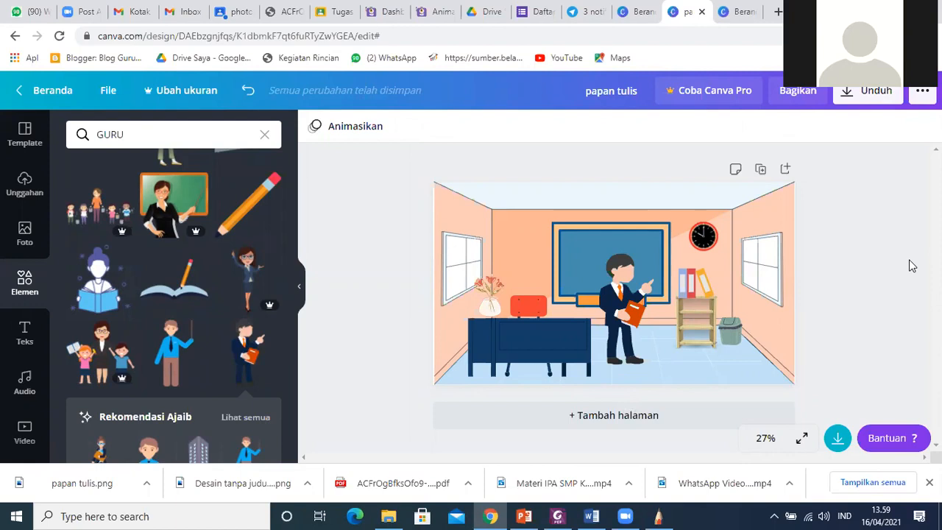
left_click(631, 305)
key("Delete")
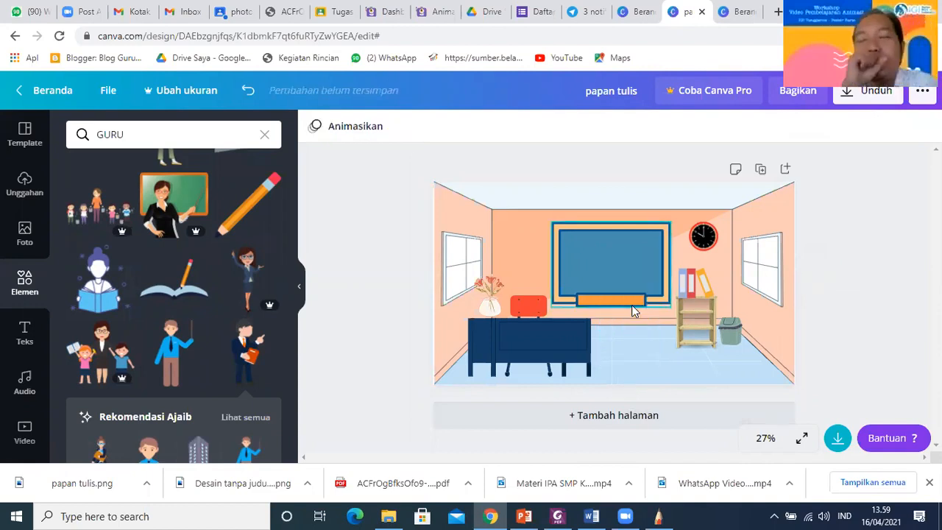
- Browse further teacher illustrations, and search the elements for "murid"
scroll(159, 367, "down", 2)
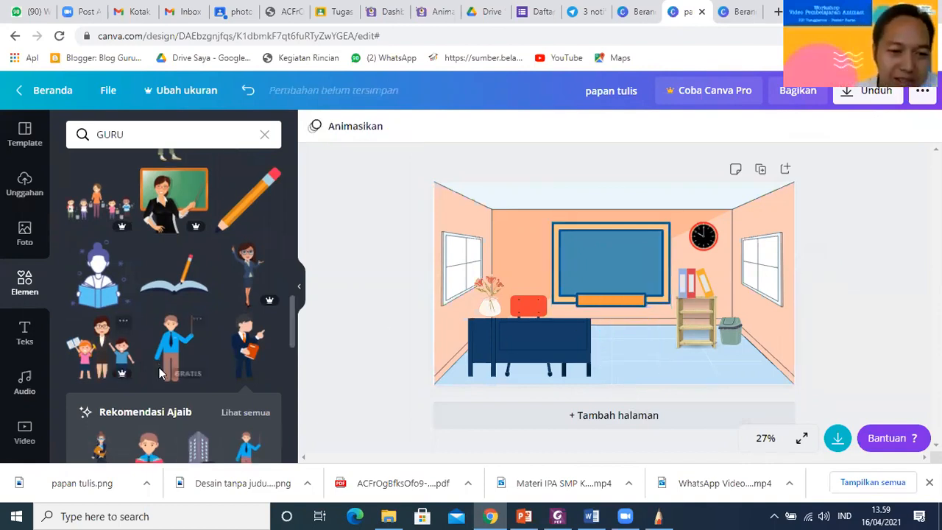
scroll(159, 394, "down", 3)
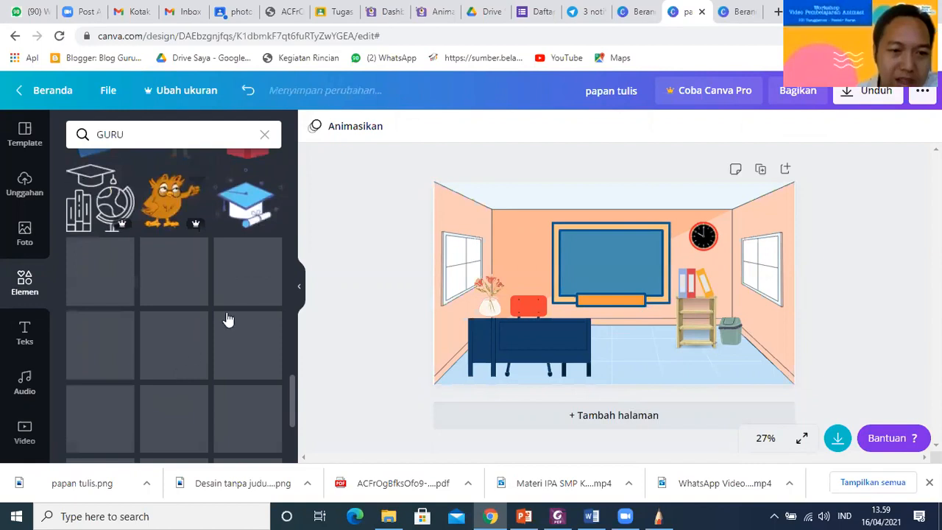
scroll(226, 311, "down", 3)
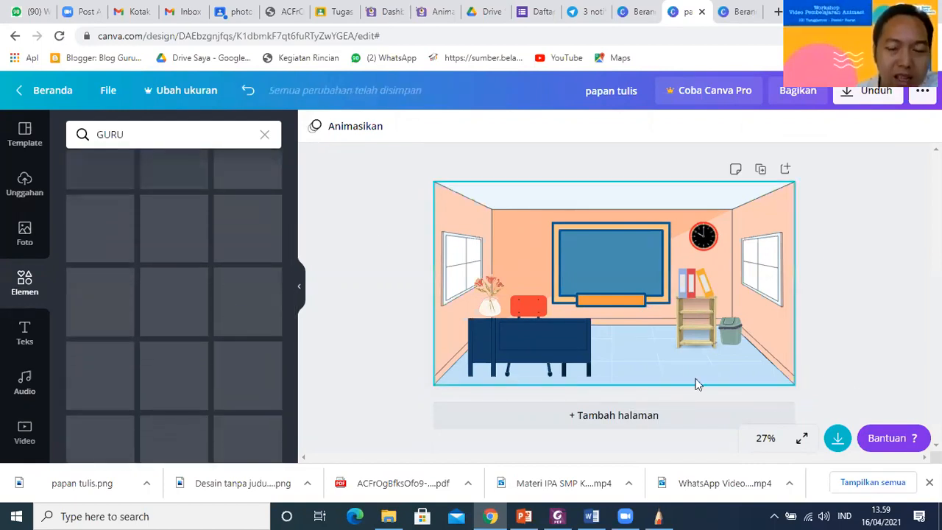
scroll(286, 279, "up", 3)
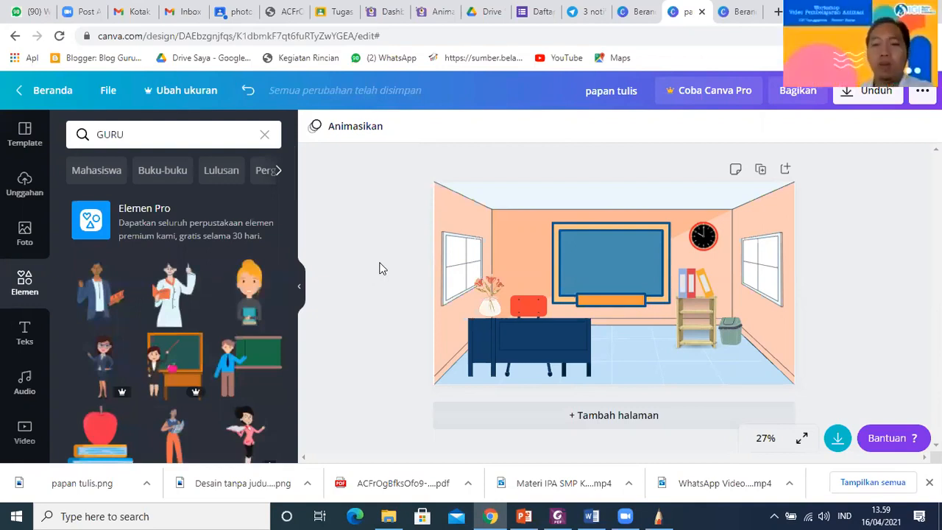
left_click(144, 138)
key("BackSpace")
key("BackSpace")
key("BackSpace")
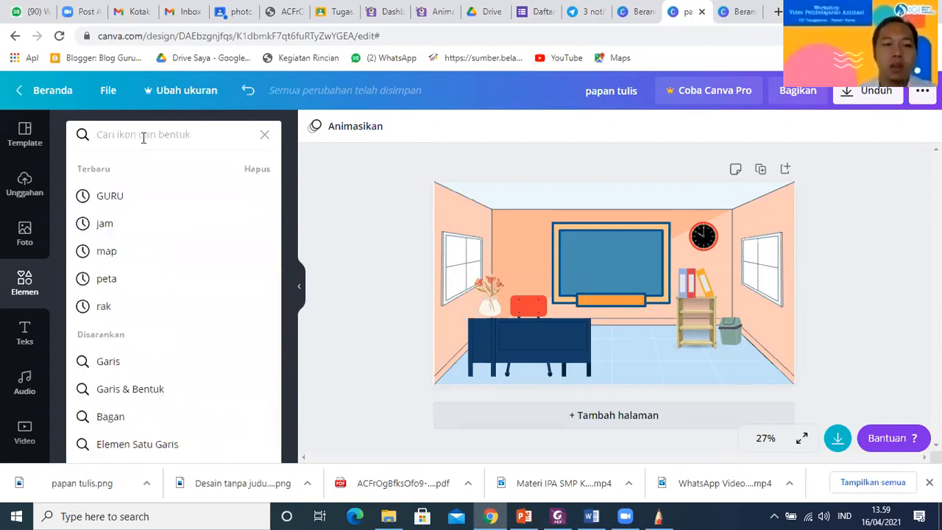
type("murid")
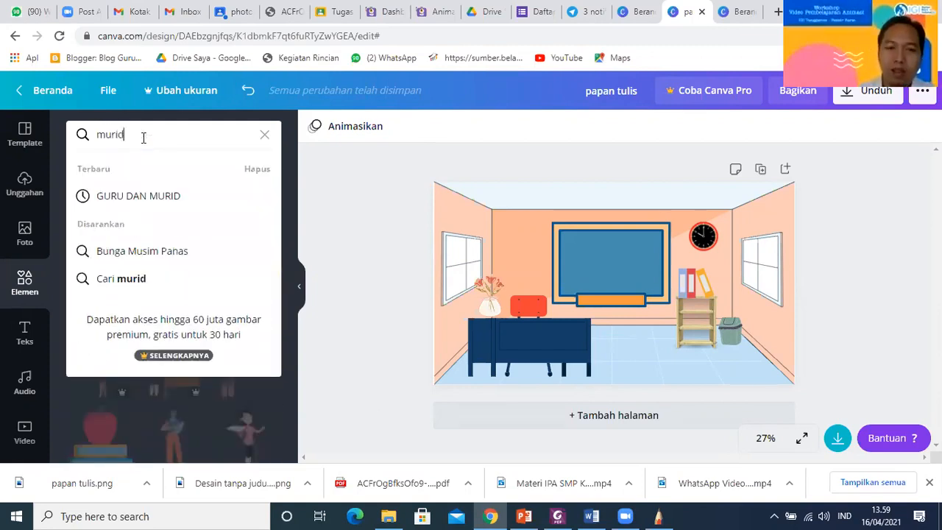
key("Return")
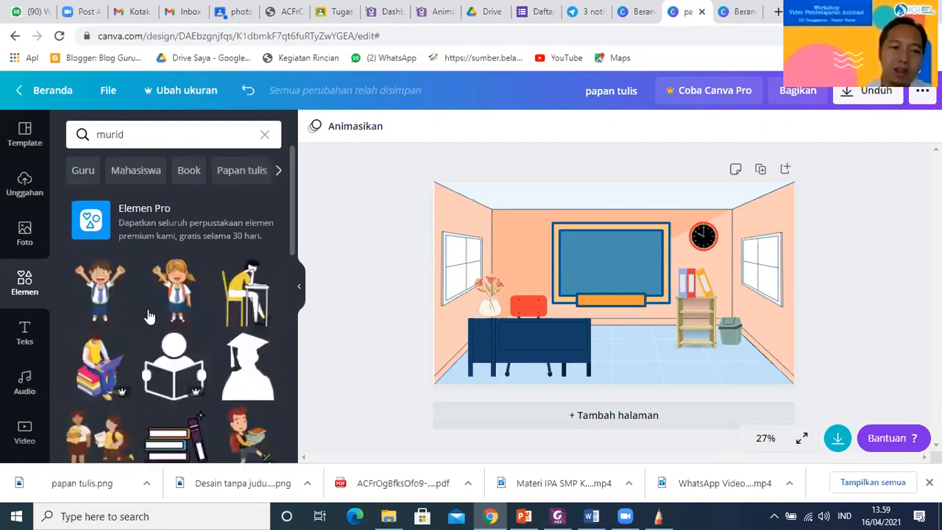
- Try the girl in red writing at a desk on the classroom floor, and delete her again
scroll(148, 316, "down", 5)
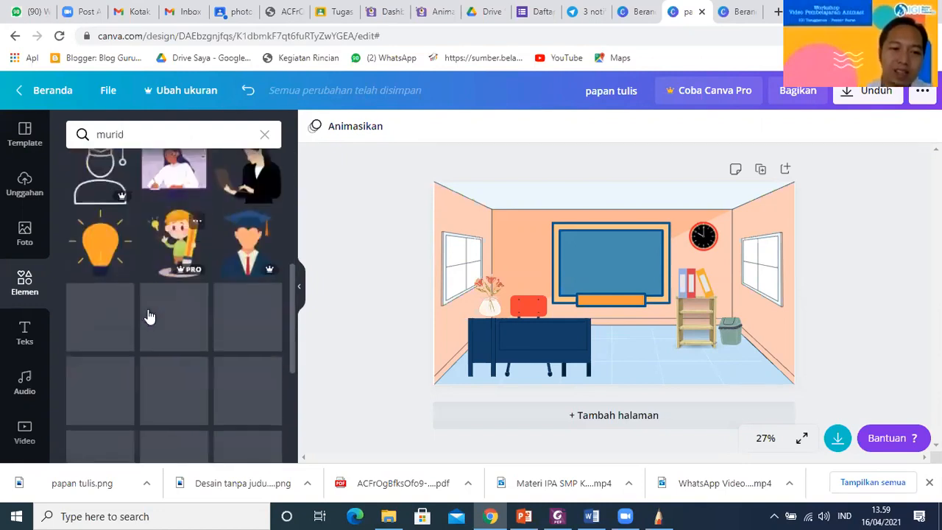
scroll(148, 316, "down", 5)
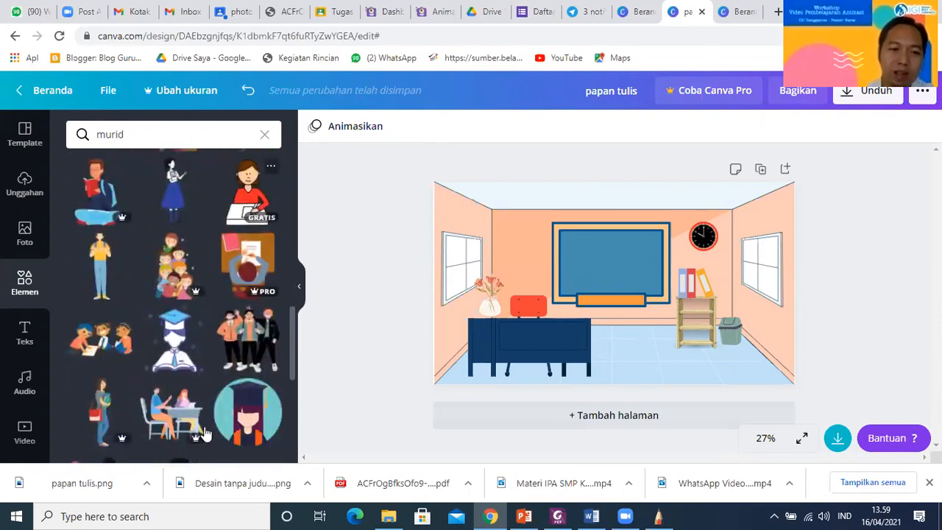
left_click_drag(250, 209, 640, 333)
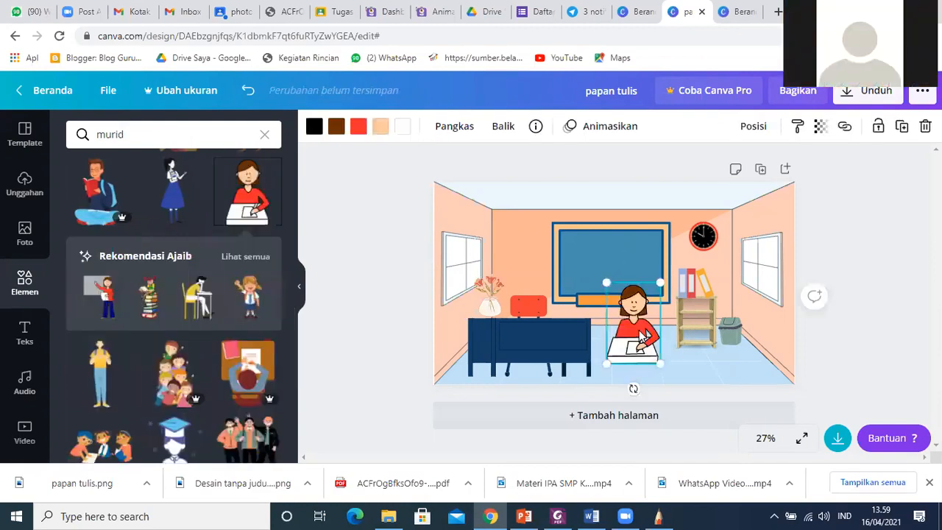
key("Delete")
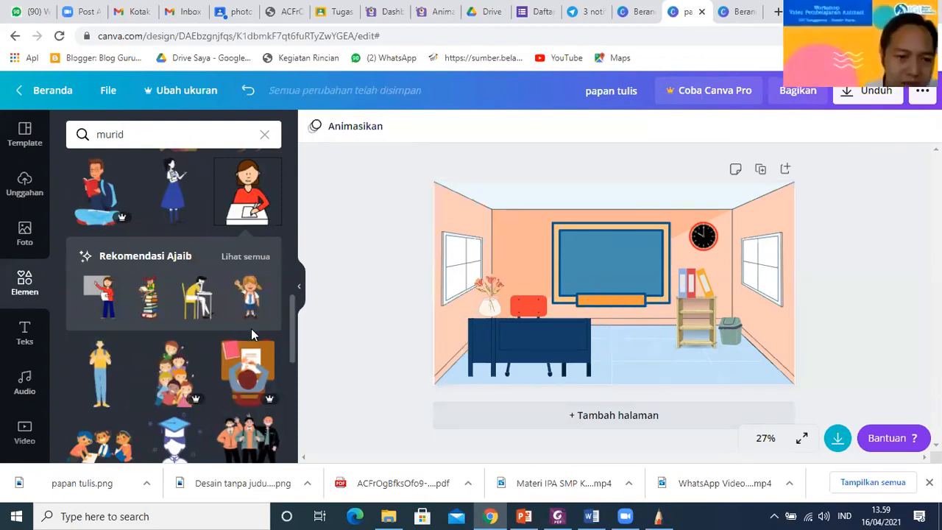
scroll(251, 328, "down", 2)
scroll(250, 331, "down", 2)
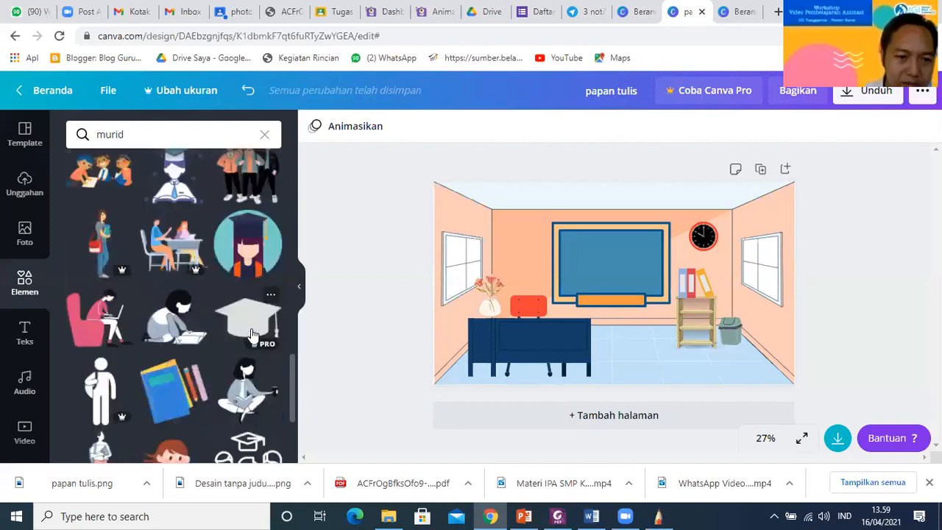
scroll(251, 335, "down", 3)
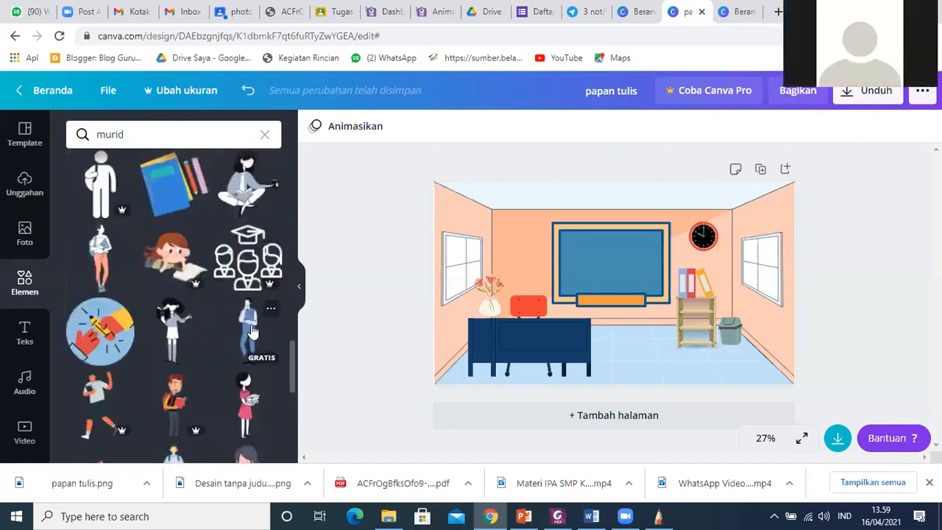
- Add a subheading text and place it on the floor below the shelf and trash can
left_click(25, 336)
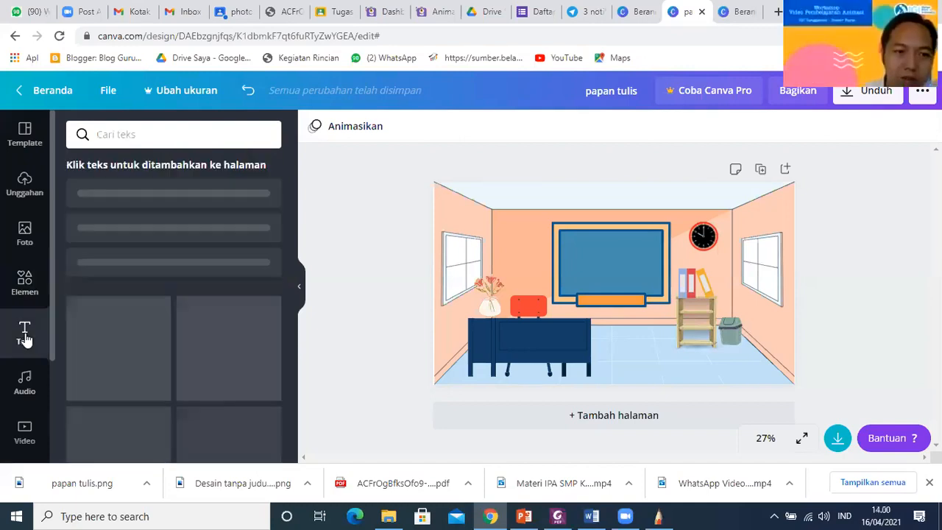
left_click(144, 248)
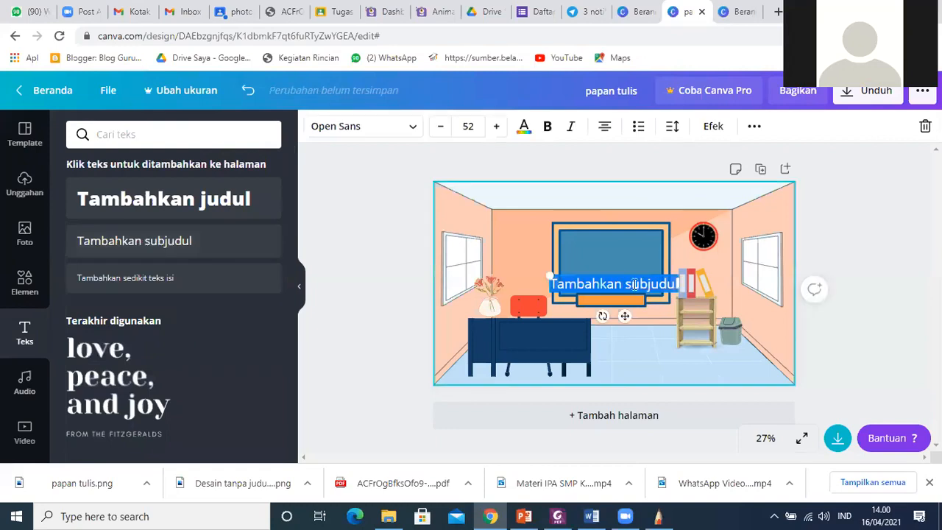
left_click_drag(618, 273, 568, 183)
left_click_drag(612, 222, 744, 371)
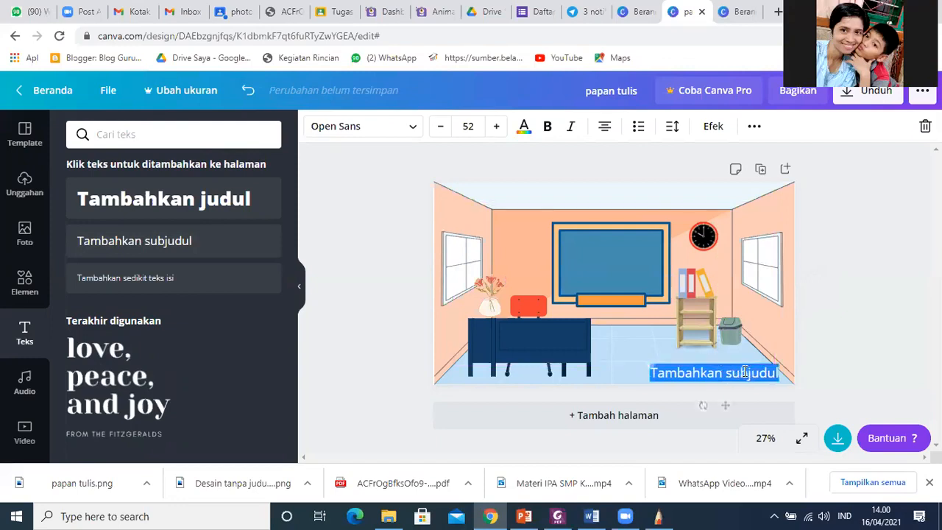
- Replace the placeholder subheading text on the floor with "SMPN 3 PUGUNG"
left_click(768, 366)
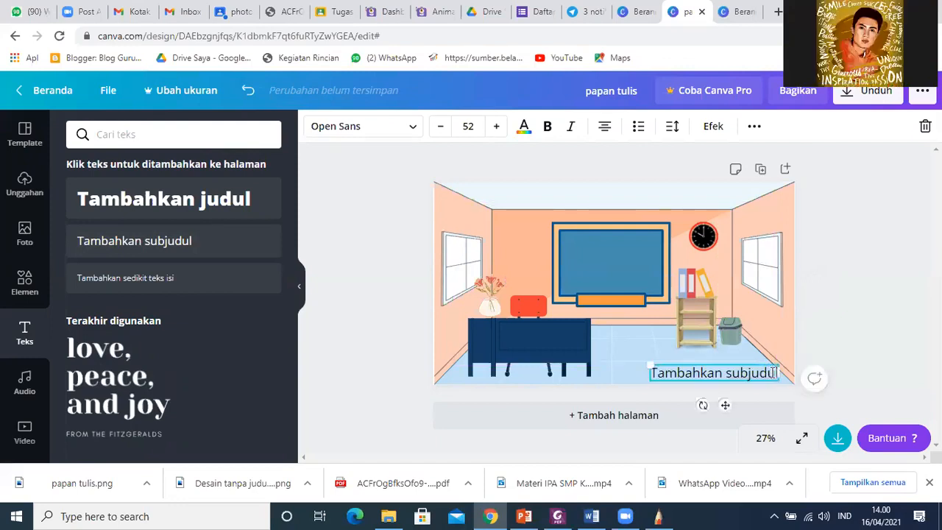
left_click_drag(773, 373, 771, 371)
key("BackSpace")
key("BackSpace")
key("BackSpace")
key("BackSpace")
key("BackSpace")
key("BackSpace")
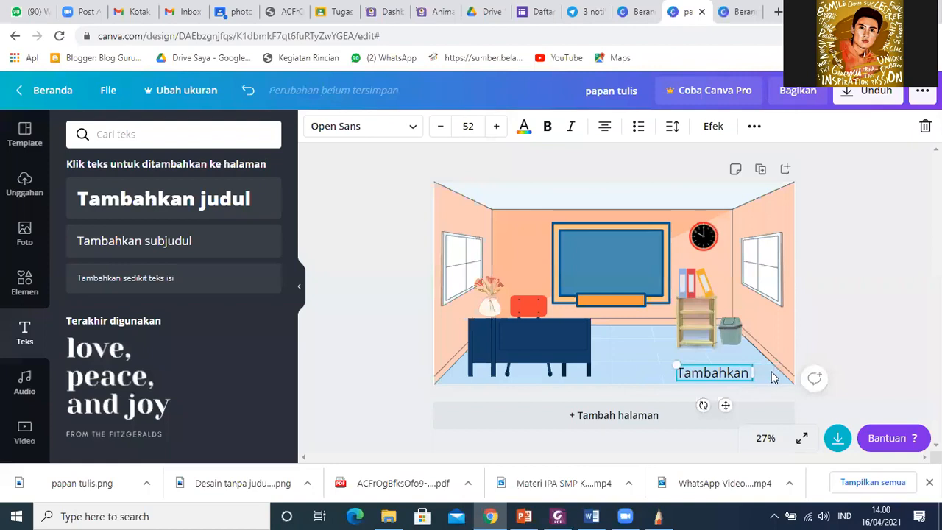
key("BackSpace")
key("BackSpace")
key("BackSpace")
key("BackSpace")
key("BackSpace")
key("BackSpace")
key("BackSpace")
key("BackSpace")
key("BackSpace")
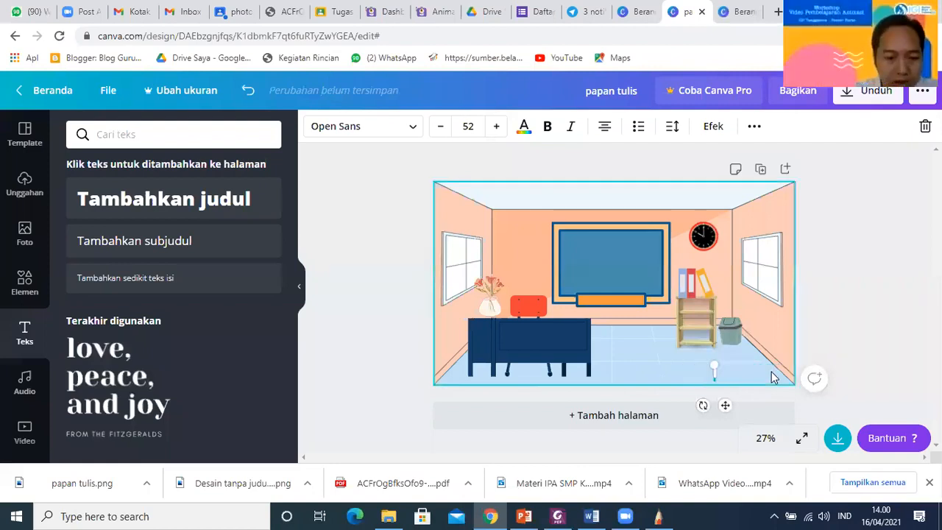
type("Sm")
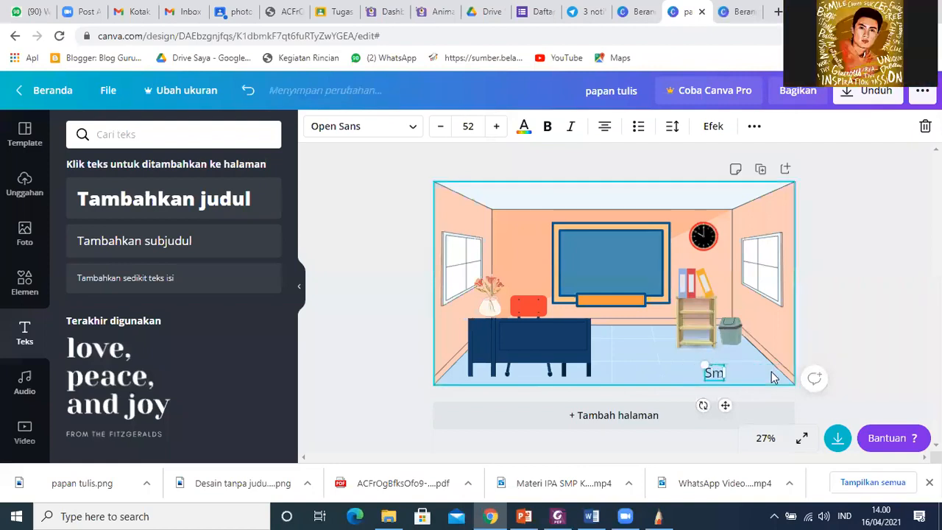
type("pn")
key("BackSpace")
key("BackSpace")
key("BackSpace")
type("M")
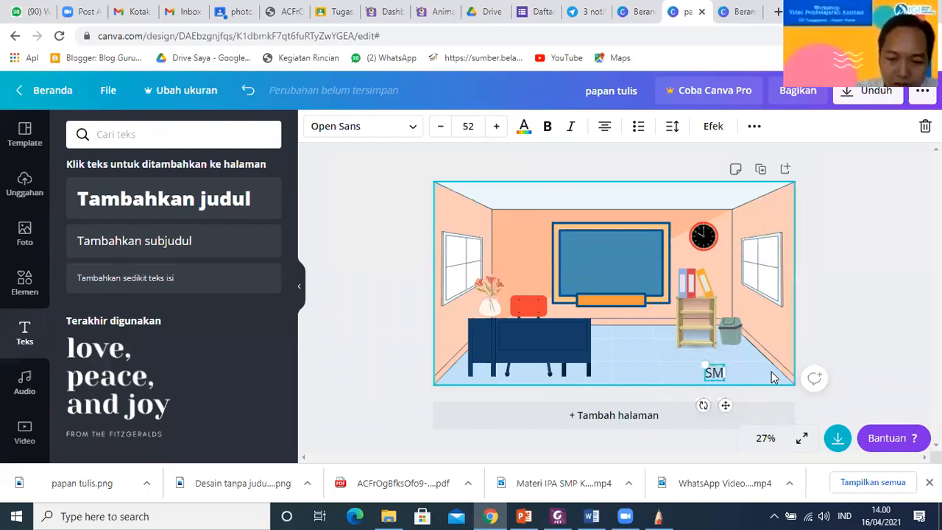
type("PN 3 PUGUNG")
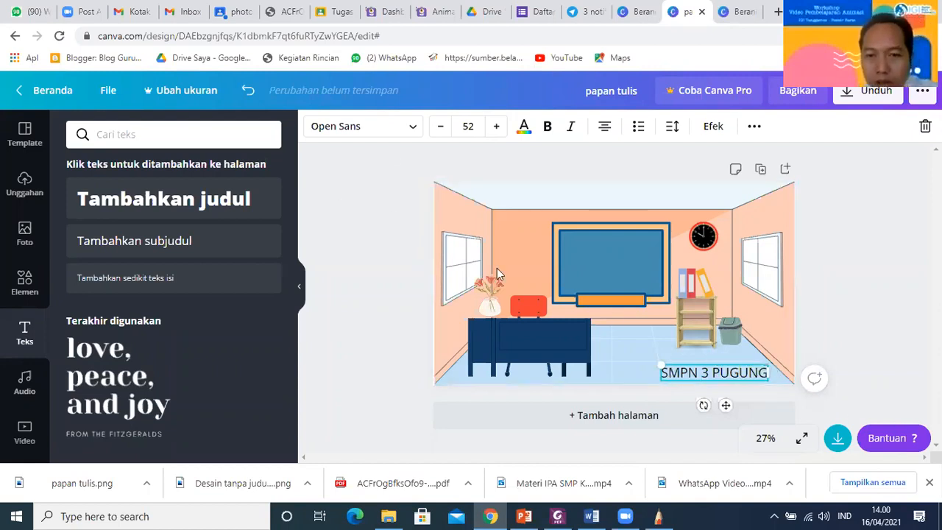
- Change the school name text's font to Bukhari Script and shrink it toward the classroom floor's right corner
left_click(411, 136)
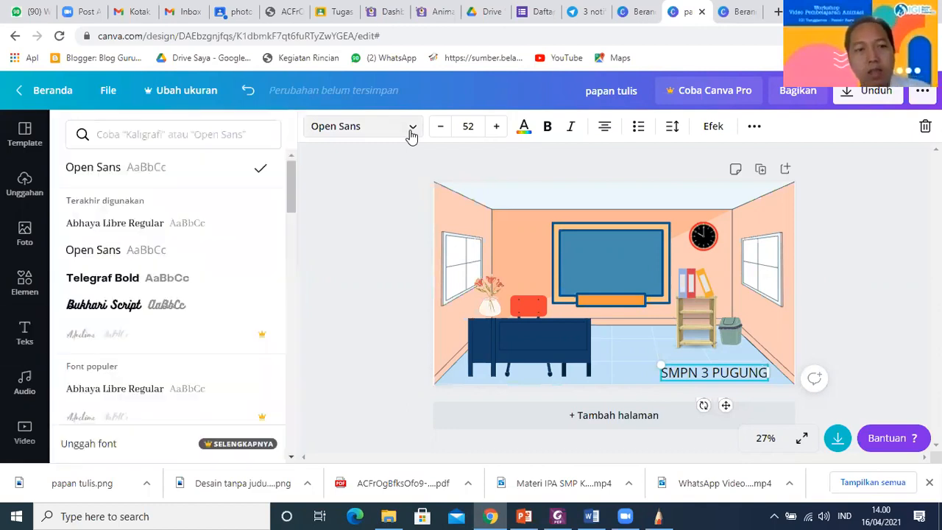
left_click(129, 307)
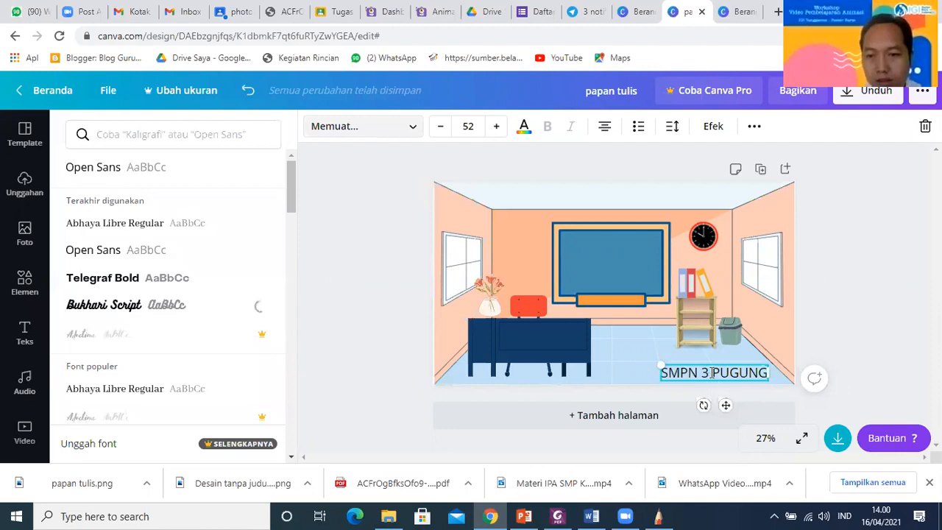
double_click(762, 373)
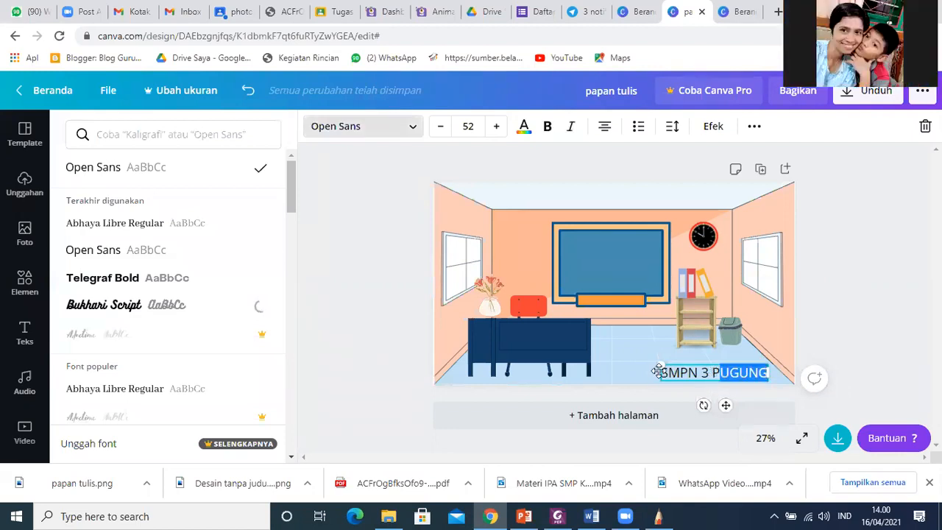
left_click(75, 254)
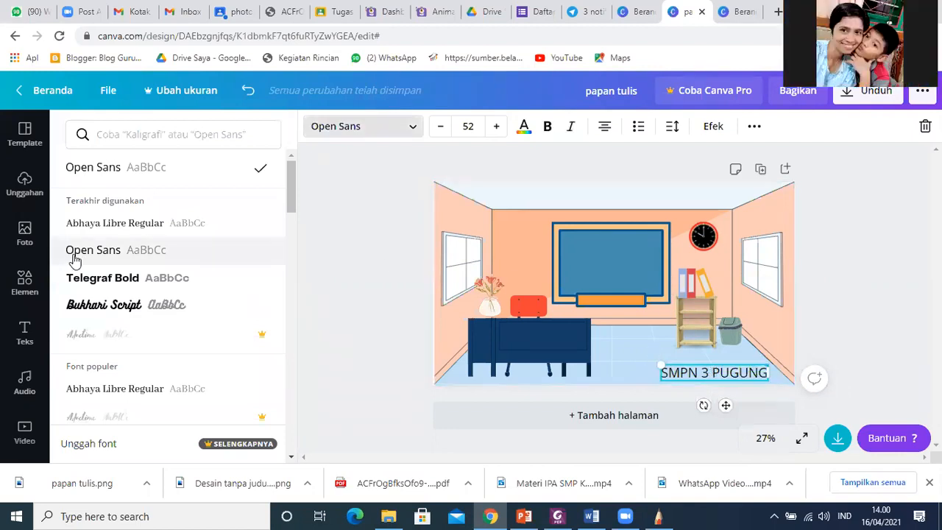
left_click(107, 305)
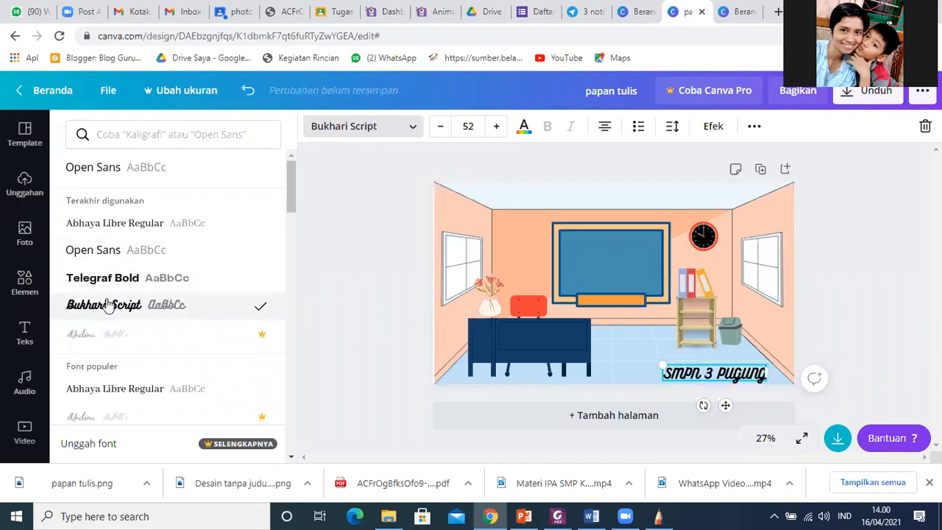
left_click(883, 346)
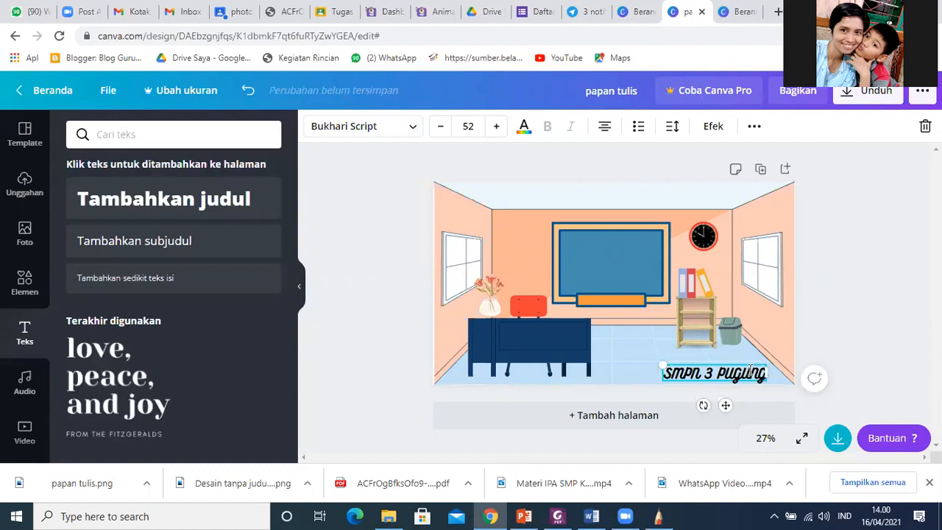
left_click_drag(662, 365, 712, 373)
left_click(890, 337)
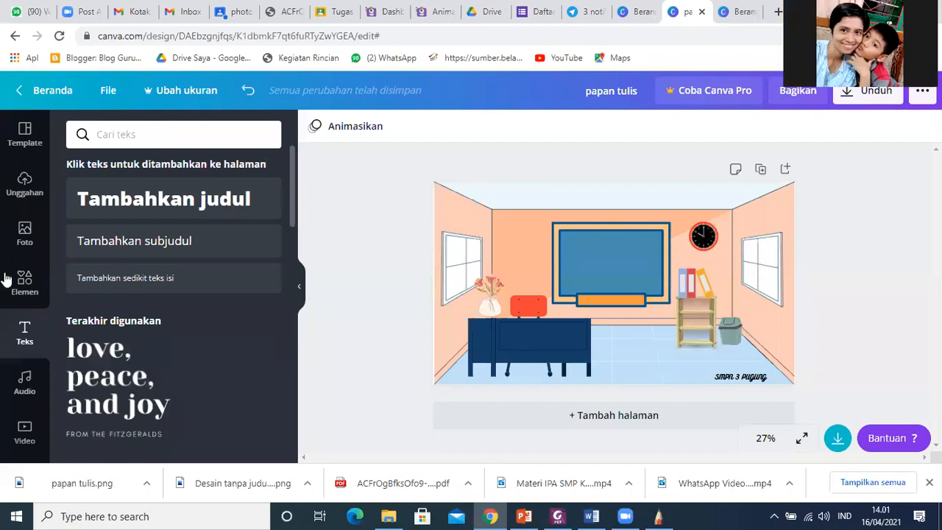
- On the Canva home page, look through the whole list of design types for a new design, including Wallpaper Desktop
left_click(15, 294)
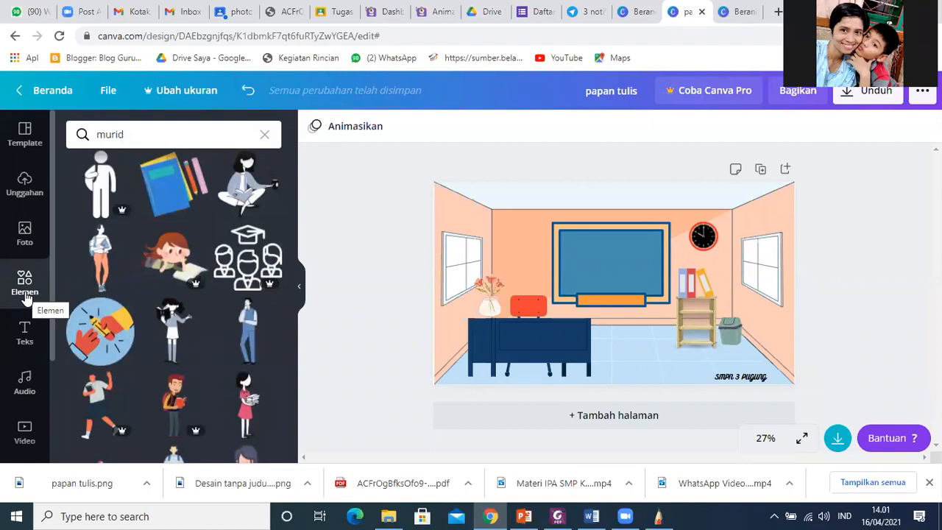
left_click(633, 13)
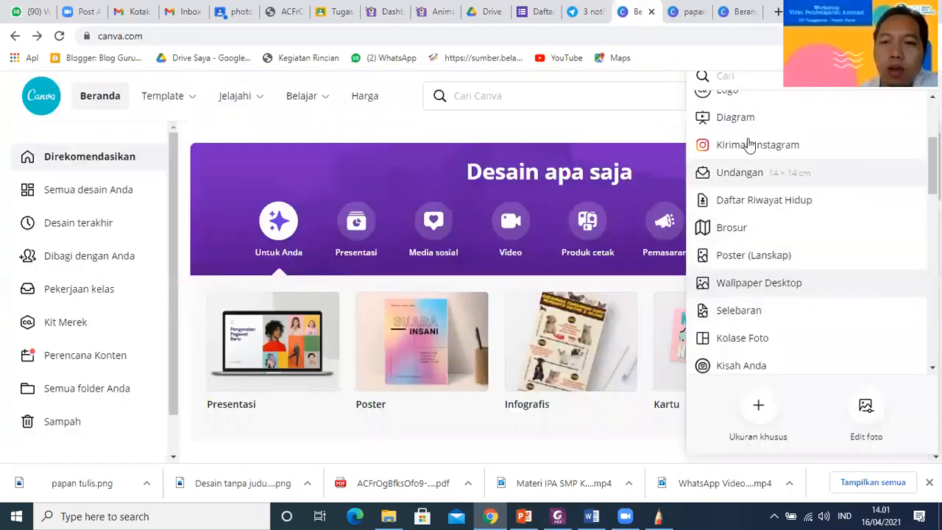
left_click(515, 130)
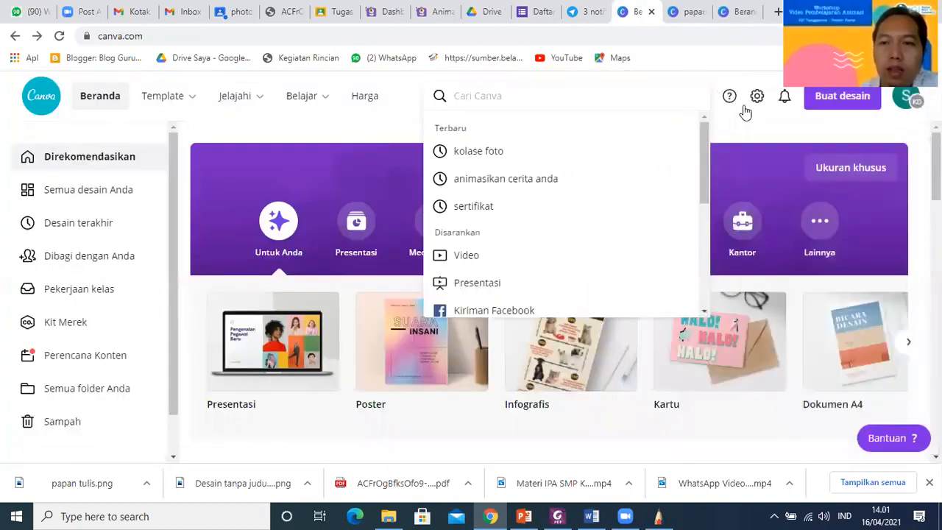
left_click(825, 100)
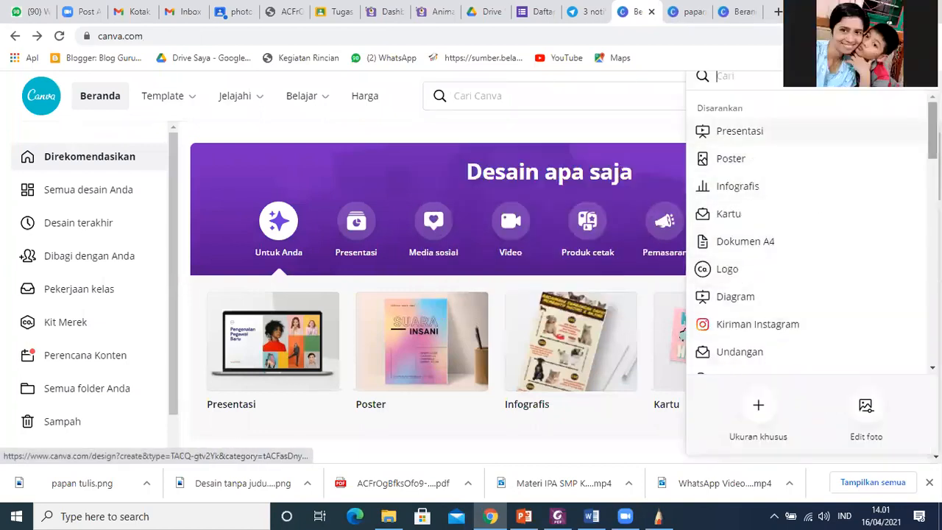
scroll(795, 136, "down", 5)
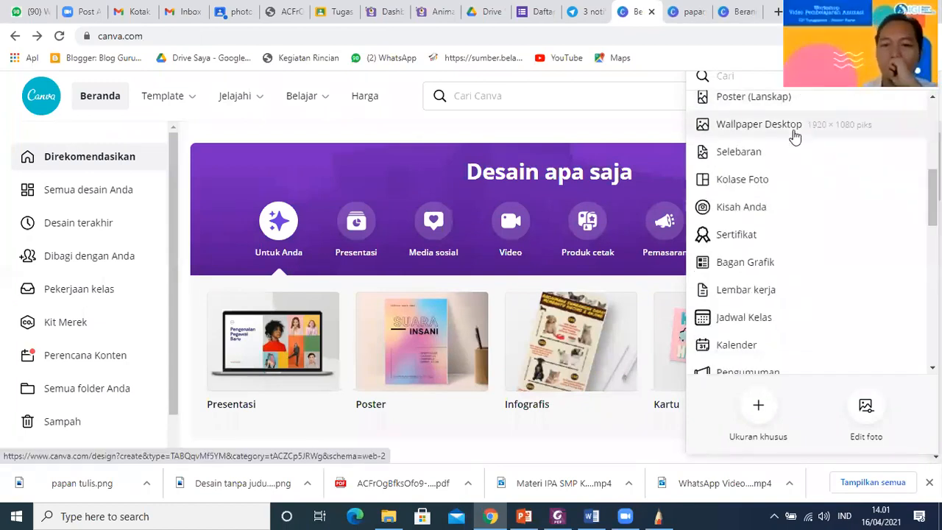
scroll(805, 253, "down", 3)
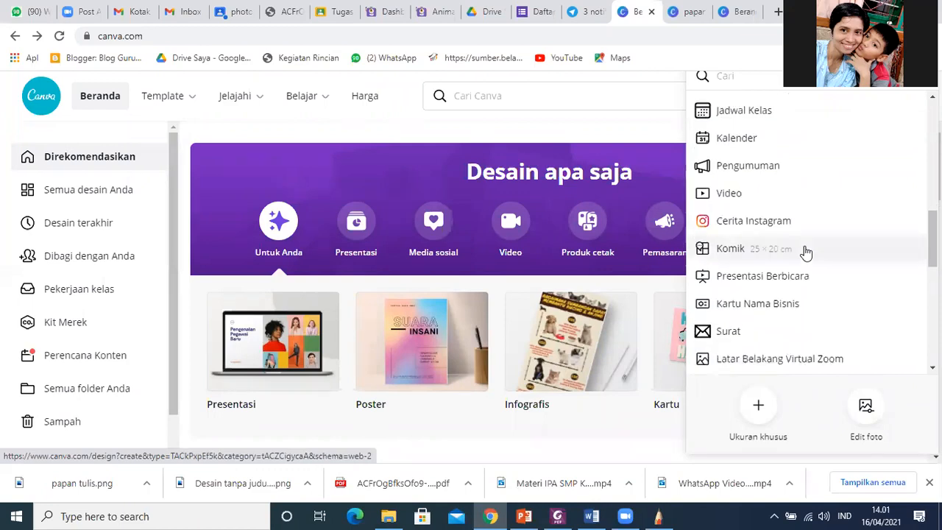
scroll(806, 252, "down", 3)
scroll(806, 252, "down", 1)
scroll(806, 252, "down", 2)
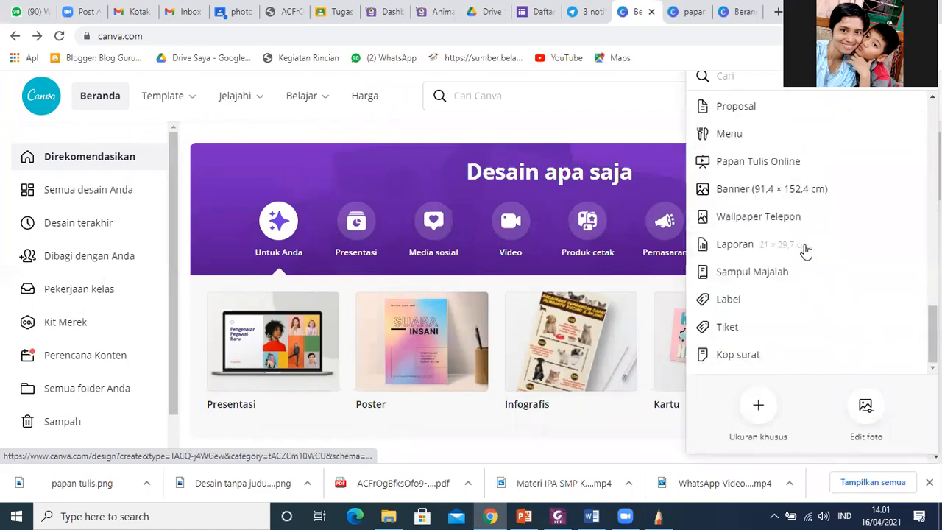
scroll(805, 249, "up", 2)
scroll(806, 248, "down", 2)
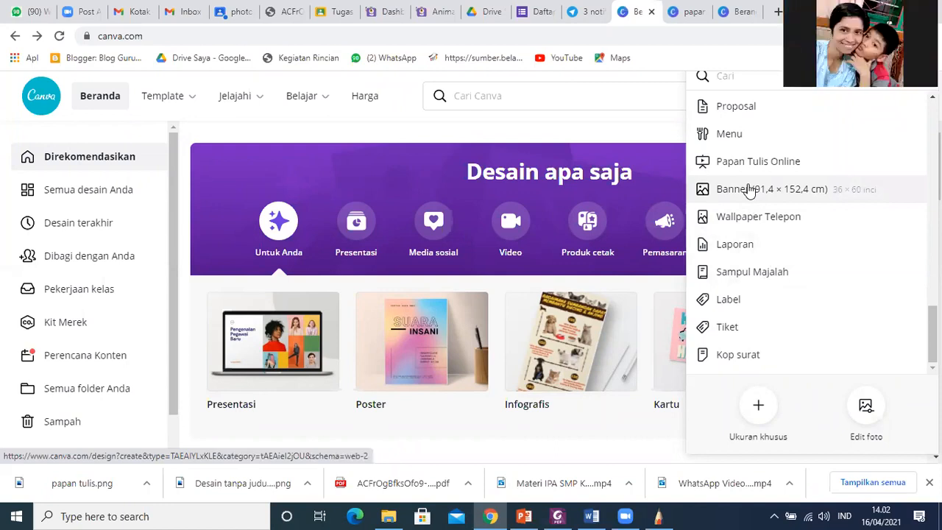
scroll(780, 221, "up", 2)
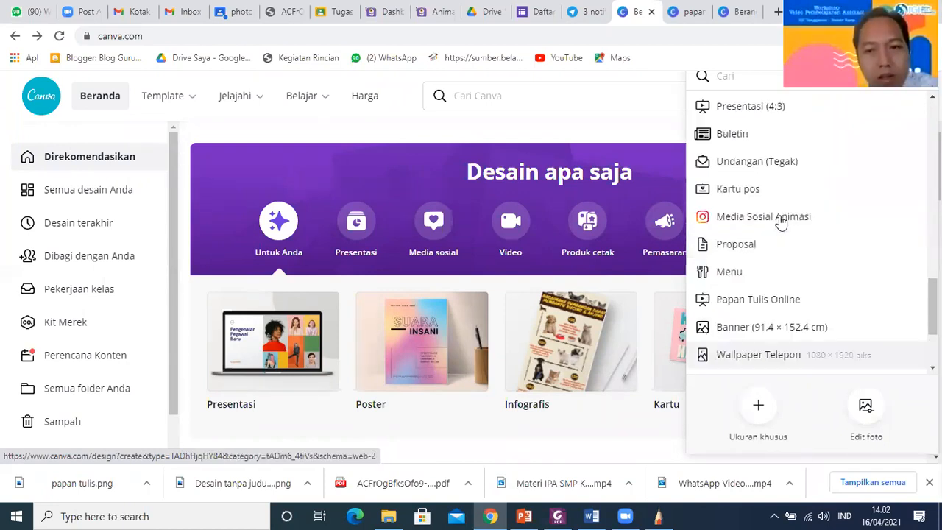
scroll(780, 221, "up", 8)
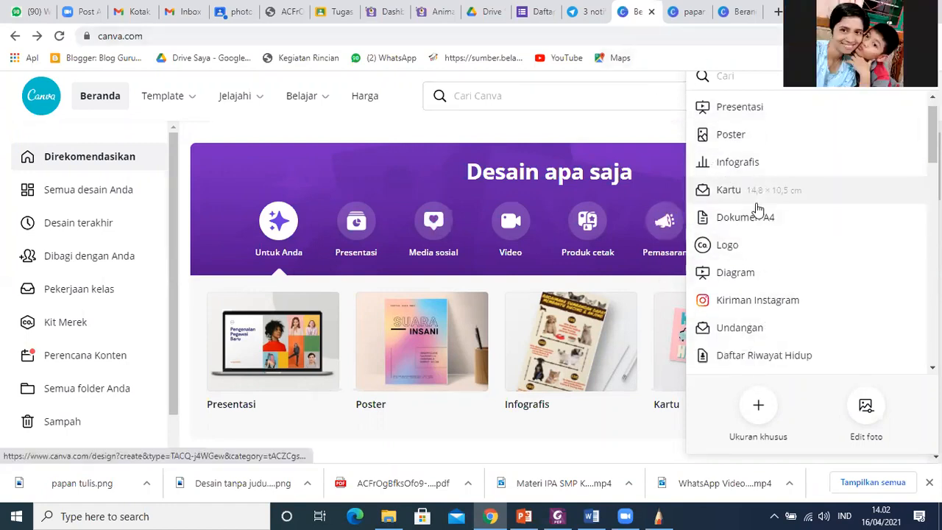
scroll(795, 250, "down", 3)
scroll(780, 274, "down", 1)
scroll(758, 264, "down", 1)
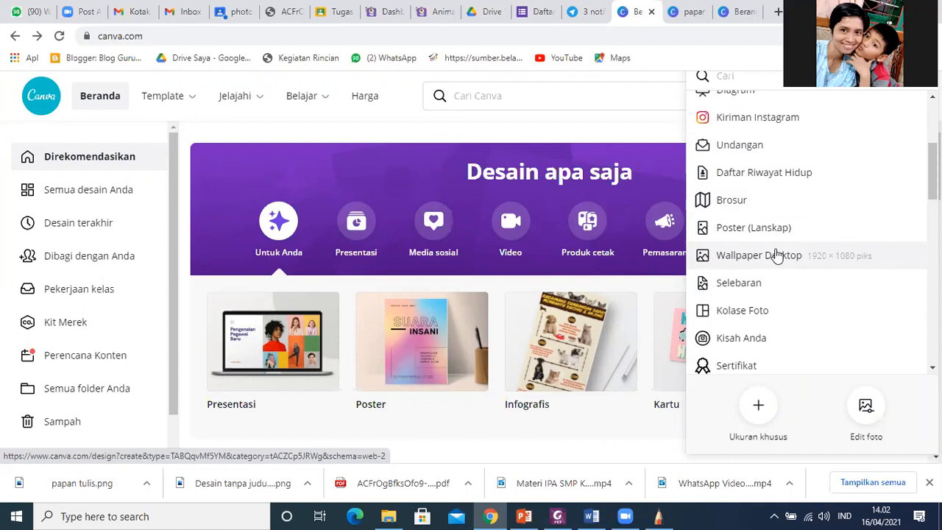
- Return to the classroom design and review the file types offered for download, then close the download options without downloading
left_click(688, 11)
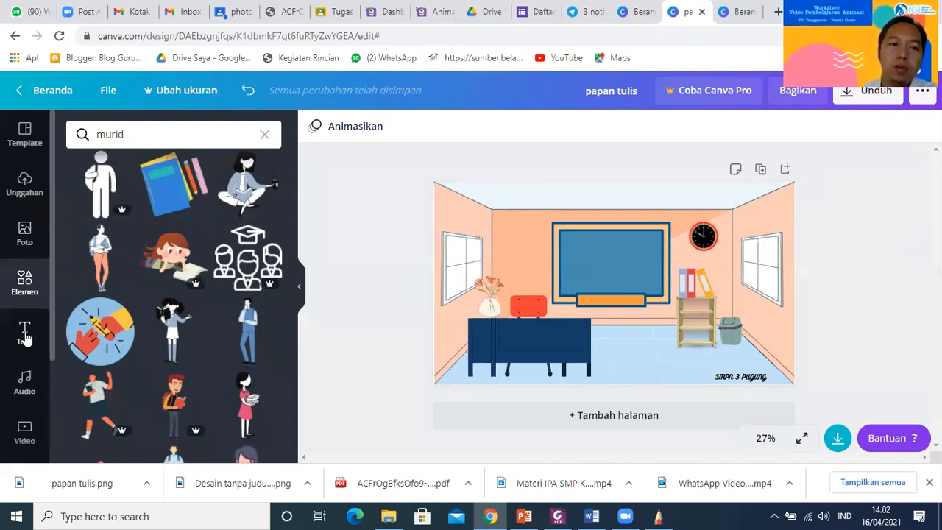
left_click_drag(50, 355, 57, 468)
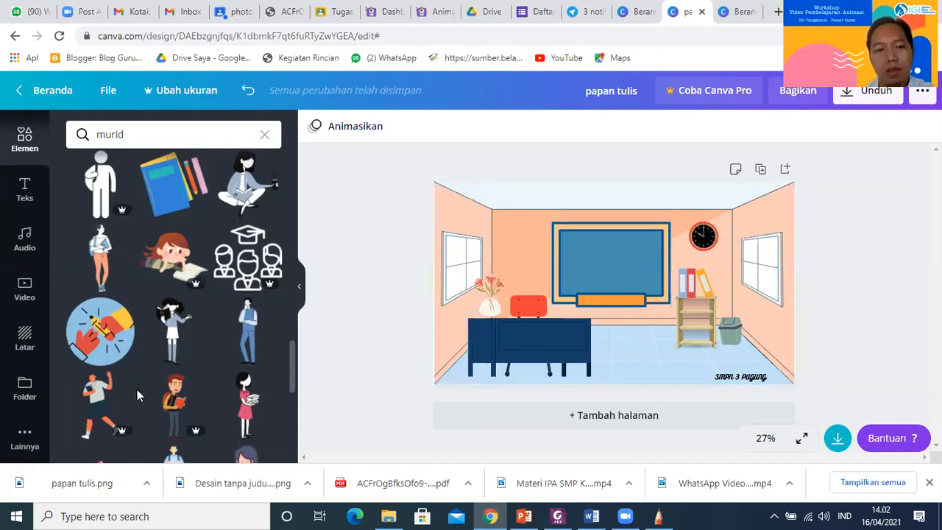
scroll(48, 309, "up", 2)
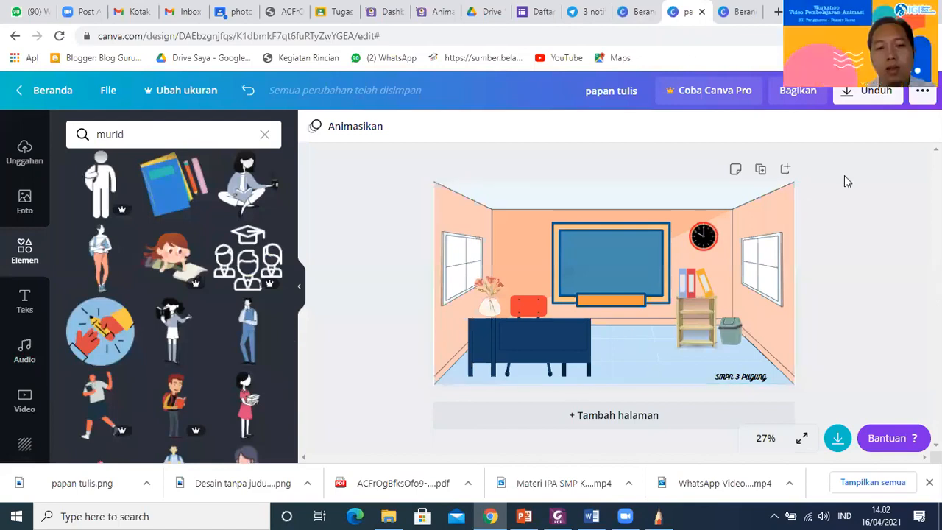
left_click(847, 98)
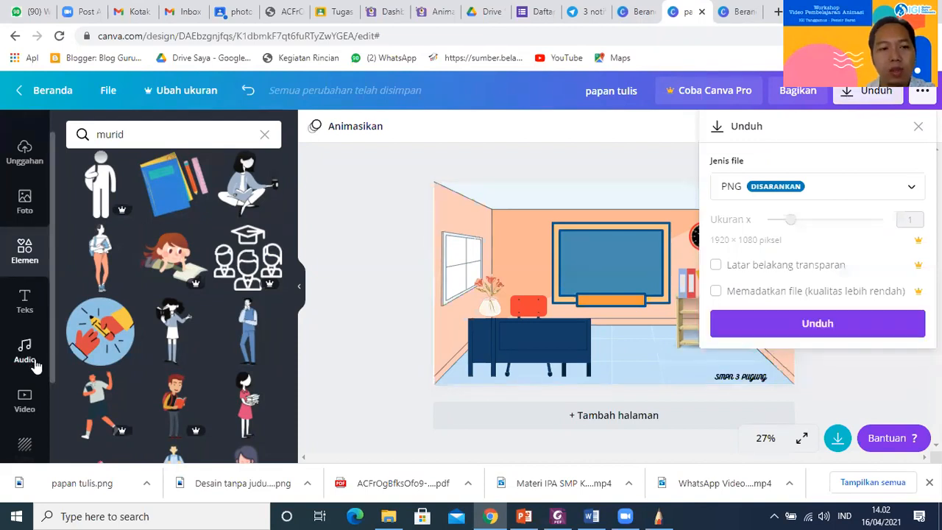
left_click(912, 186)
scroll(901, 368, "down", 1)
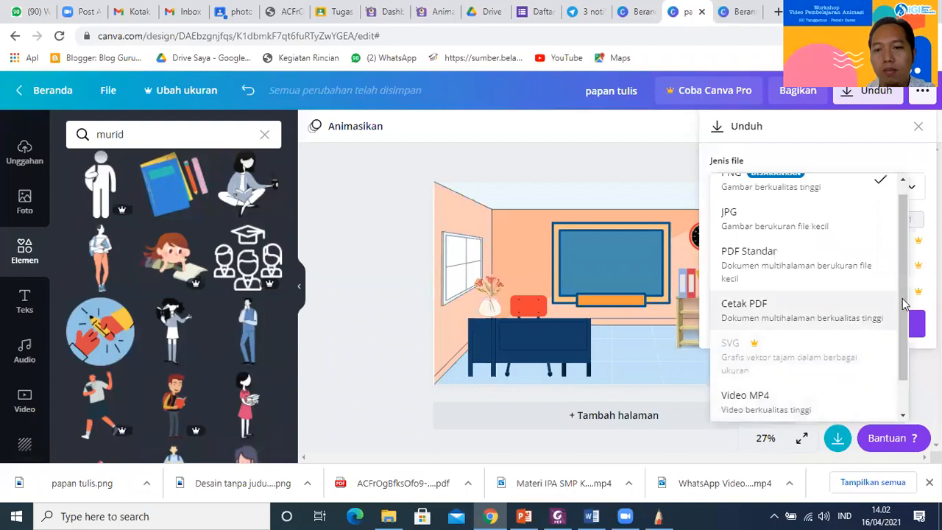
scroll(908, 371, "down", 1)
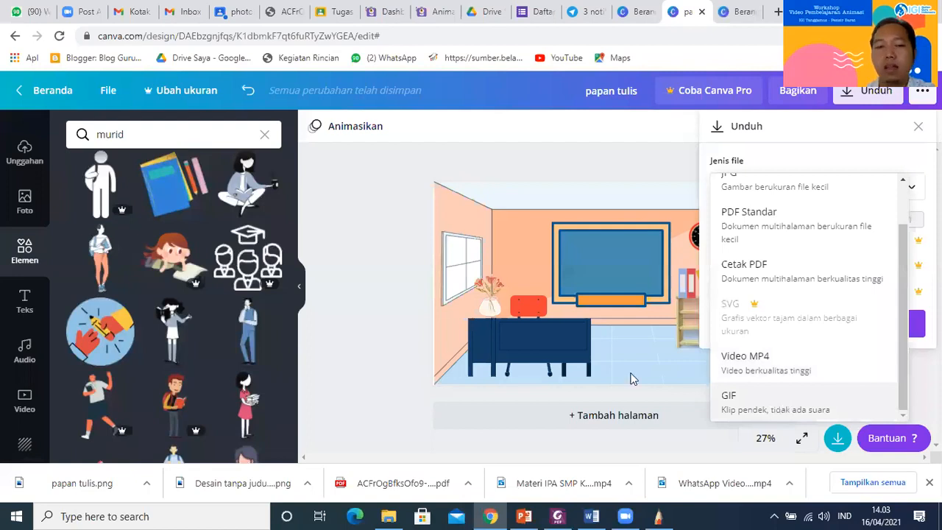
left_click(384, 261)
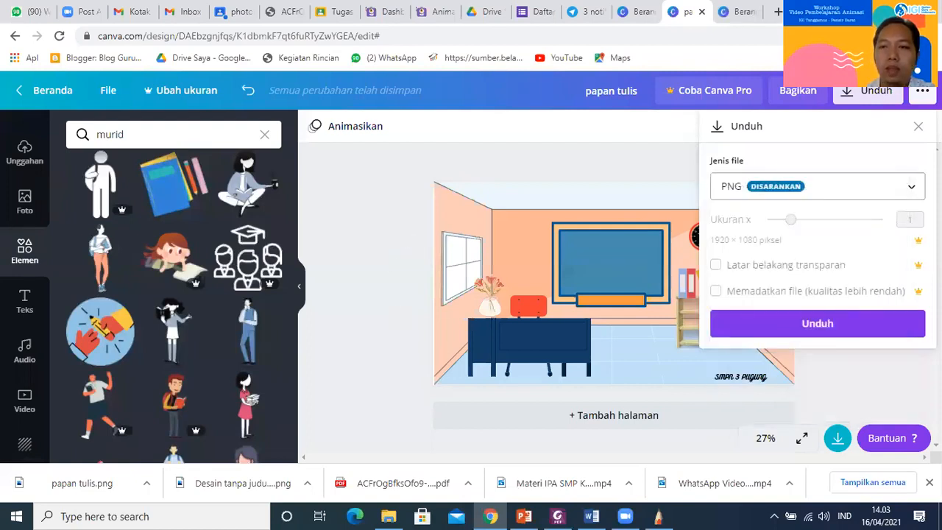
left_click(917, 128)
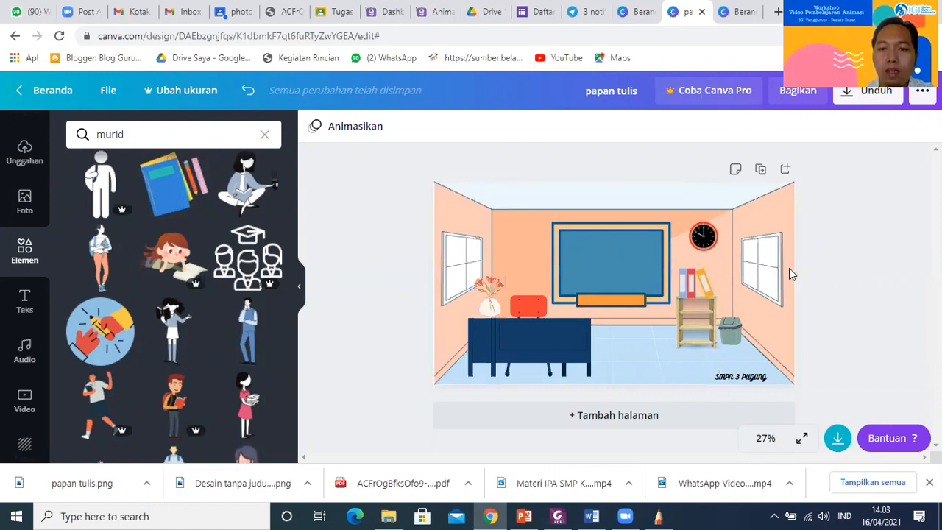
- Add a blank second page below the classroom and compare it with the first page
left_click(571, 417)
scroll(634, 244, "up", 3)
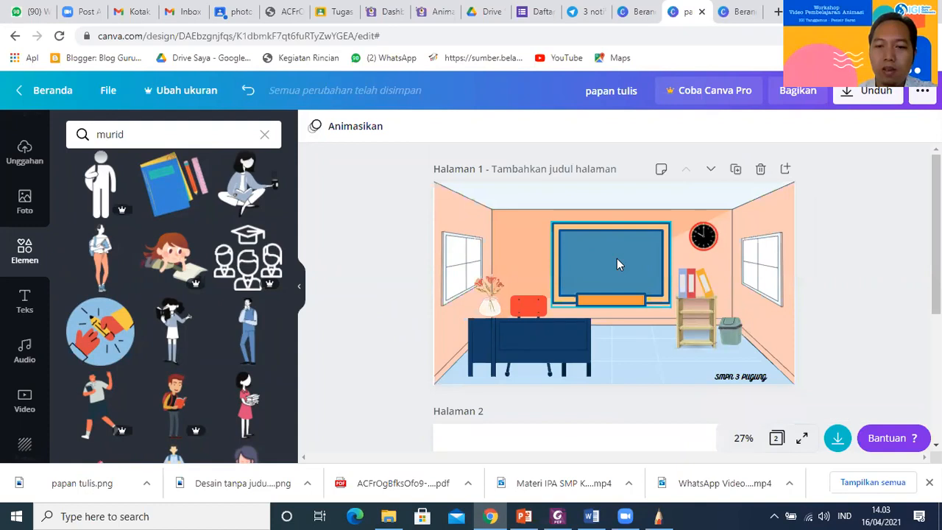
scroll(616, 258, "down", 3)
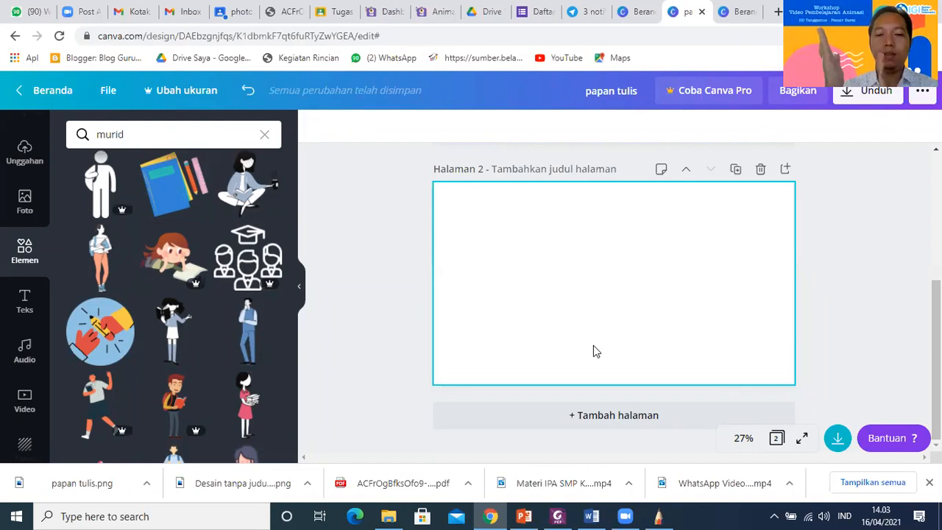
scroll(620, 301, "up", 3)
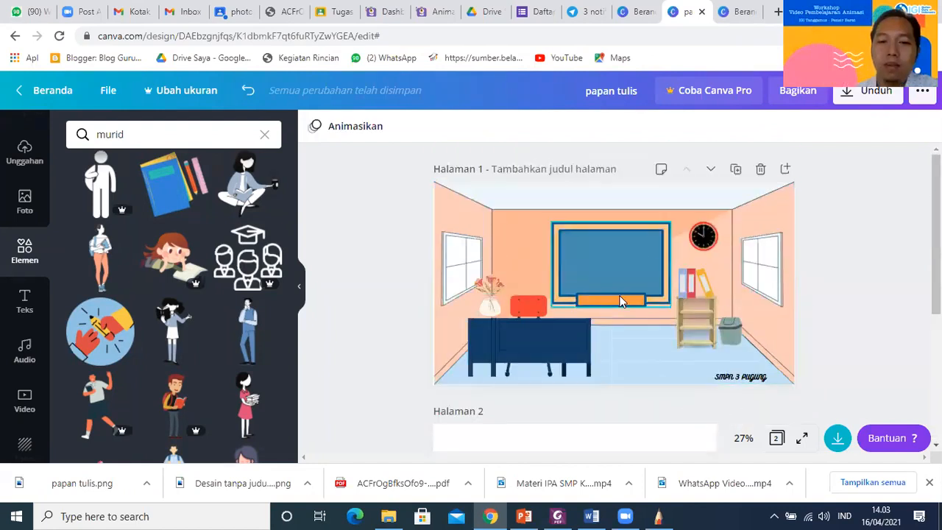
- Check the blank second page, then review the download options and file types for the design and close them without downloading
scroll(621, 301, "down", 3)
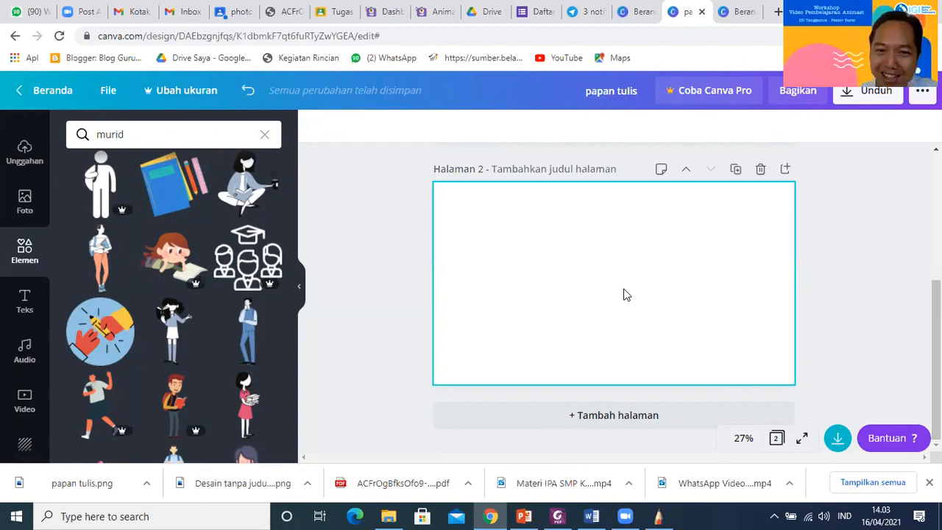
scroll(626, 286, "up", 3)
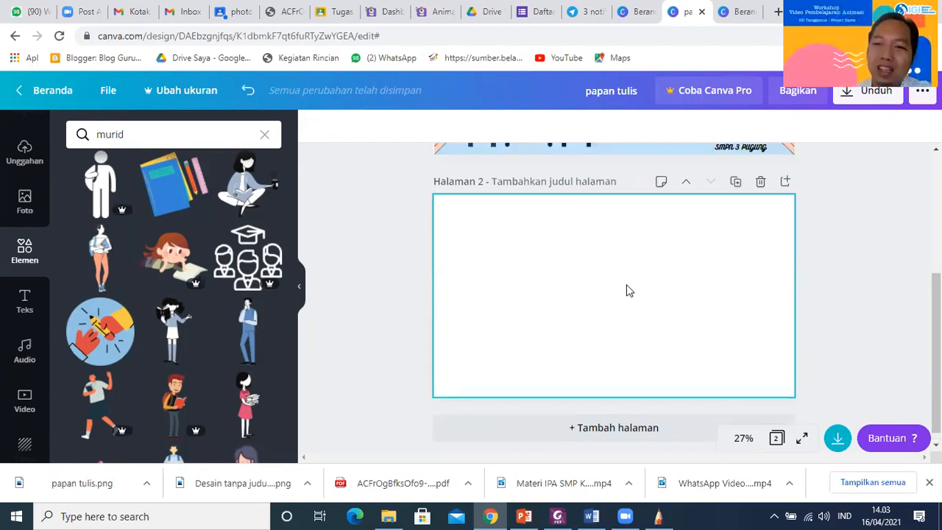
left_click(872, 97)
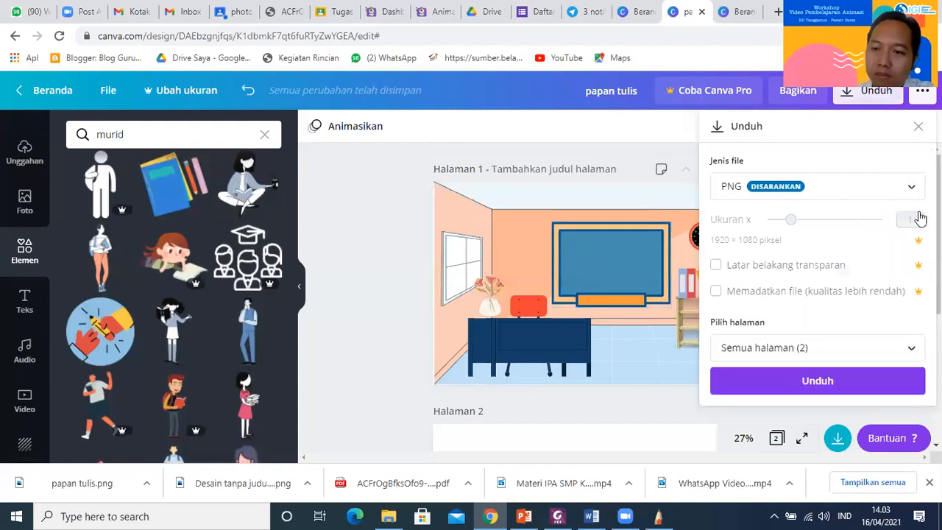
left_click(865, 96)
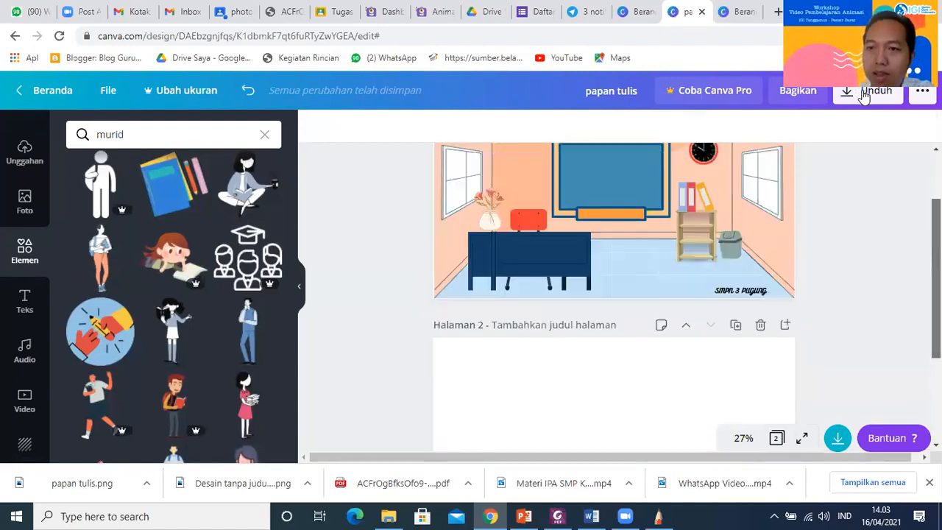
left_click(864, 96)
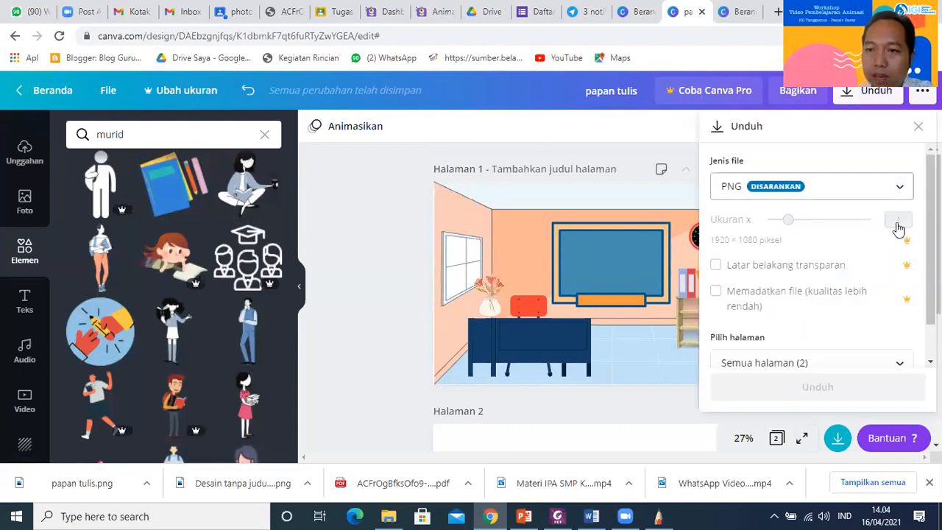
left_click(904, 188)
scroll(906, 347, "down", 1)
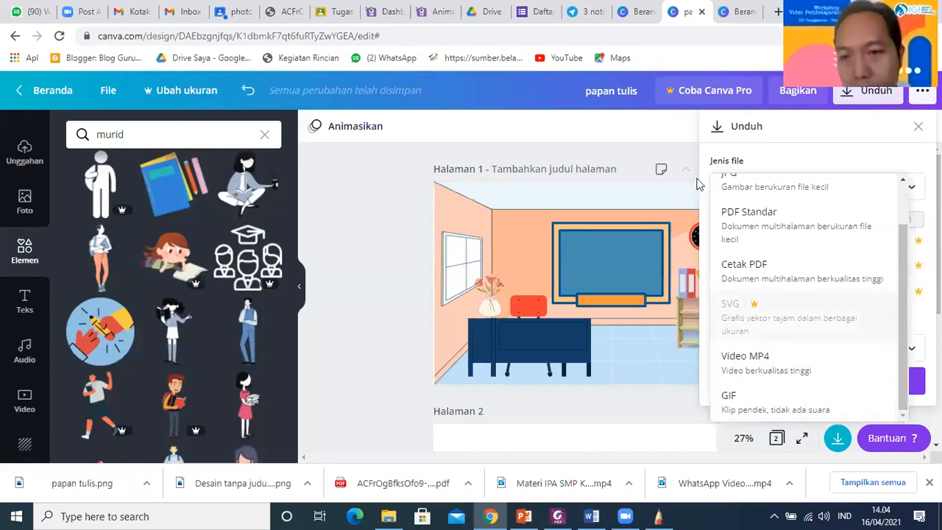
left_click(338, 281)
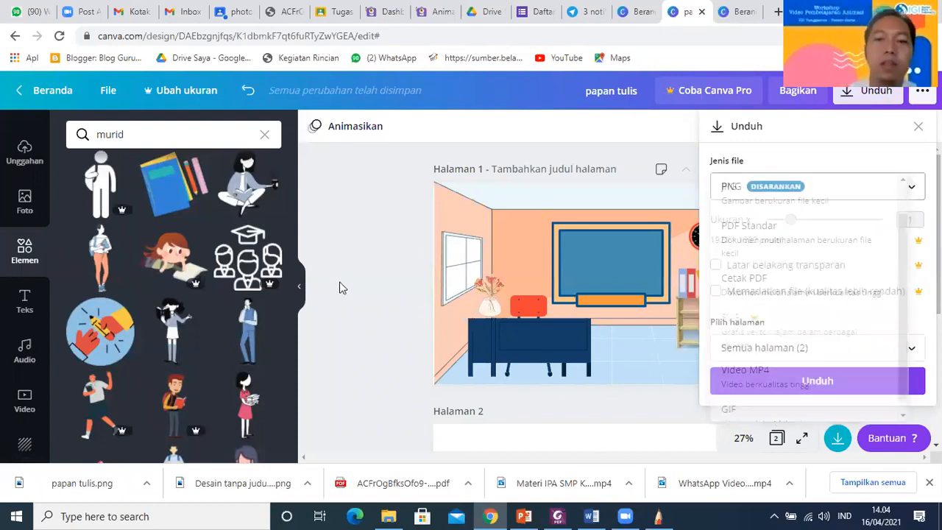
left_click(916, 127)
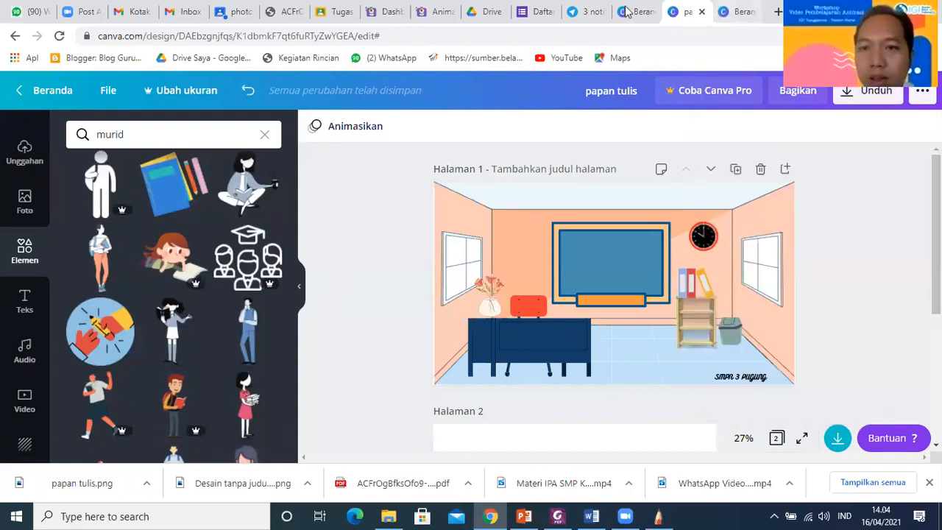
- View the account and team options on the personal Canva home page, then return to the classroom design
left_click(634, 12)
left_click_drag(932, 154, 773, 29)
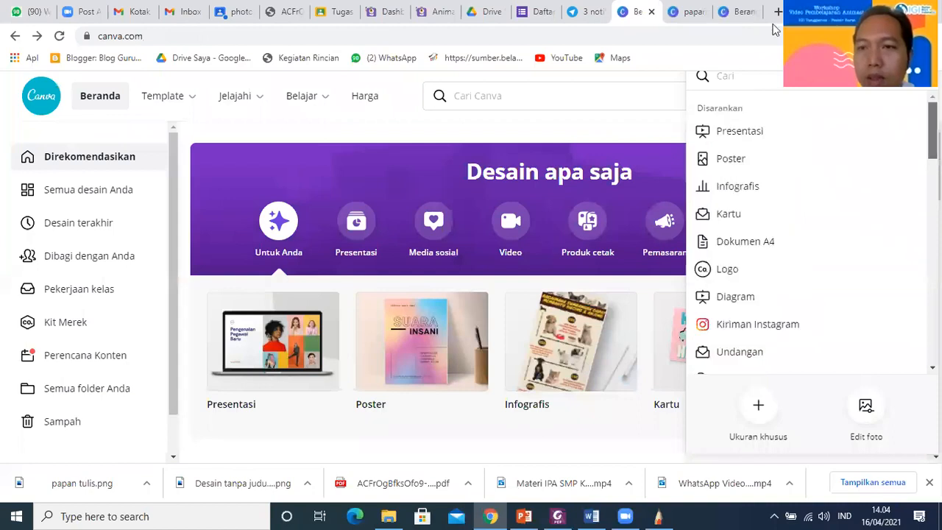
left_click(751, 22)
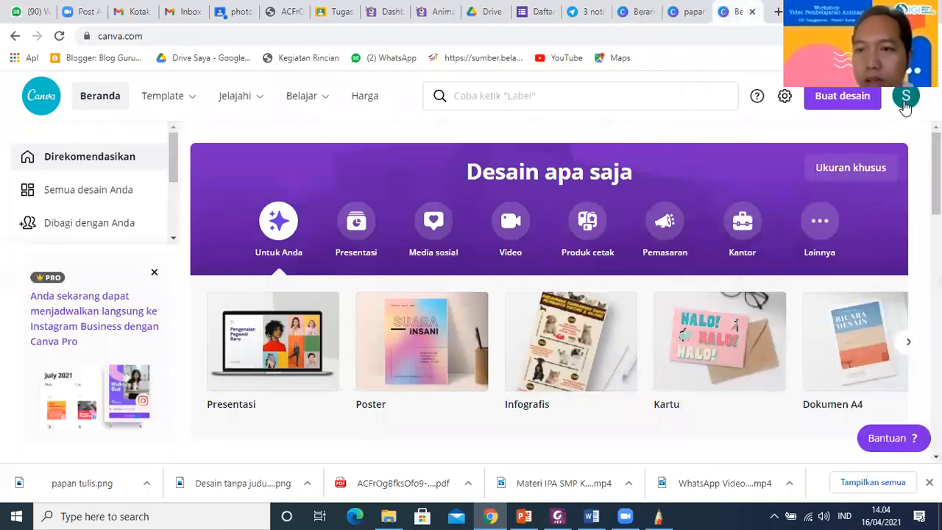
left_click(905, 103)
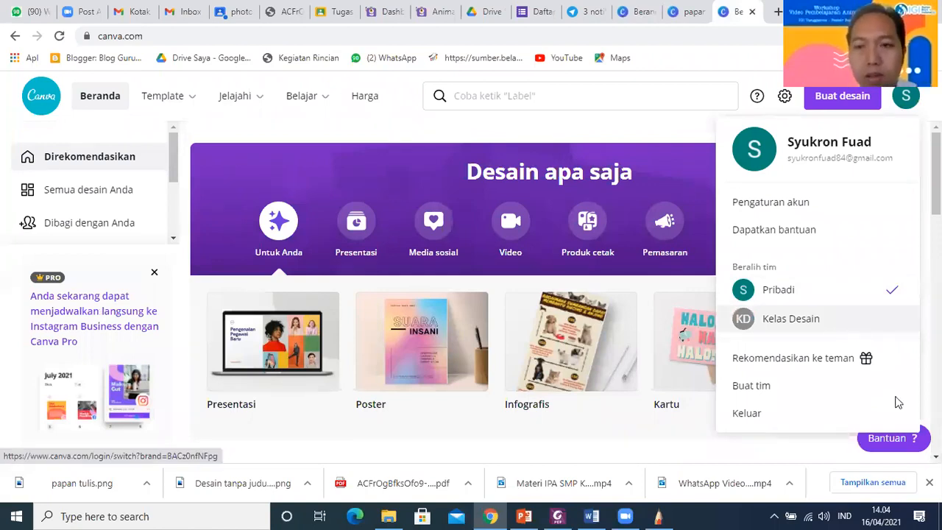
left_click(698, 13)
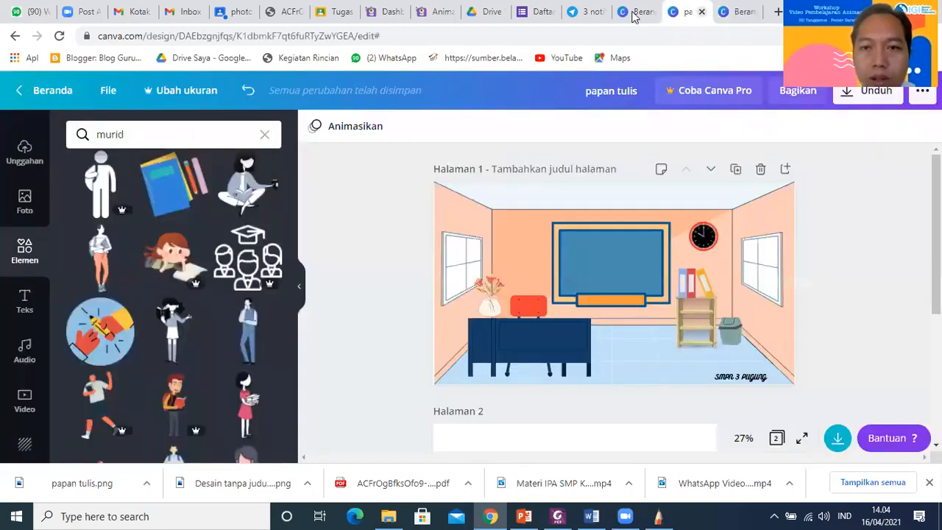
- Dismiss the design type list on the team's Canva home page, try opening the recent "ramadhan" design, then return to the home page
left_click(637, 12)
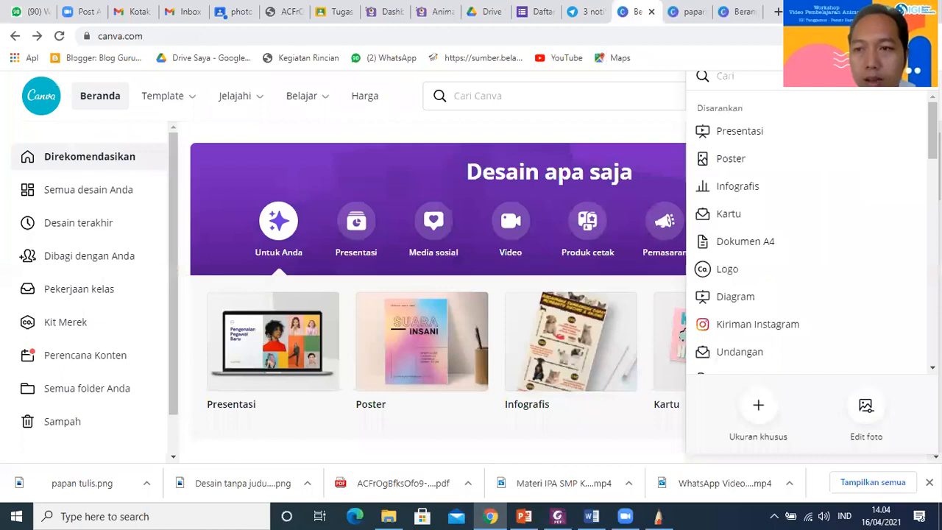
left_click(910, 107)
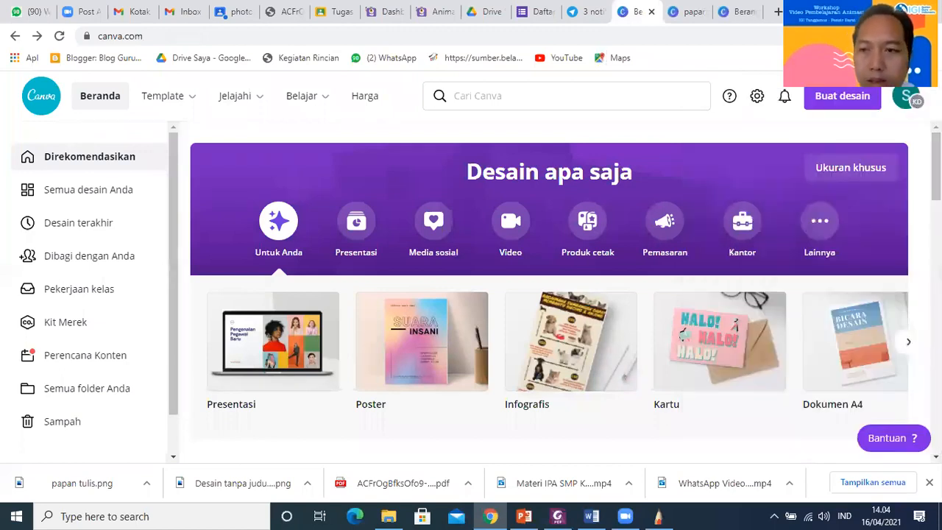
scroll(204, 375, "down", 5)
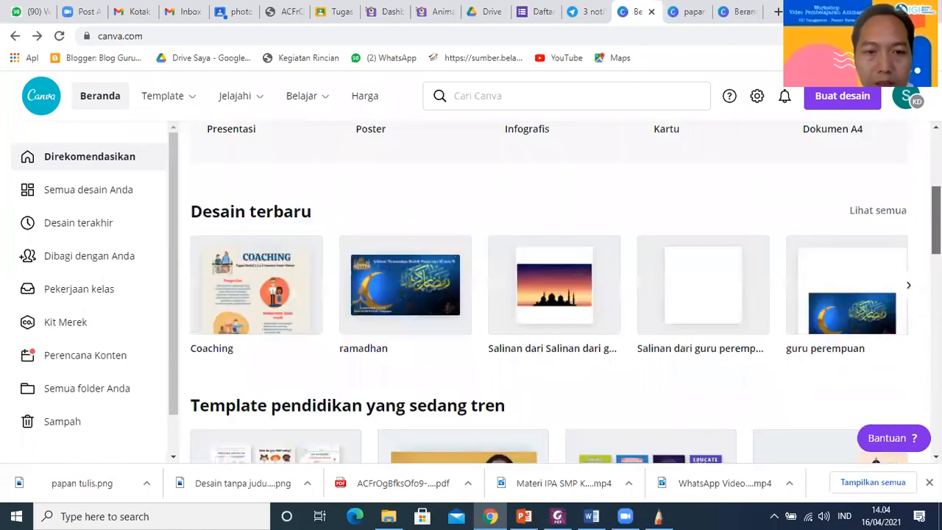
left_click(382, 270)
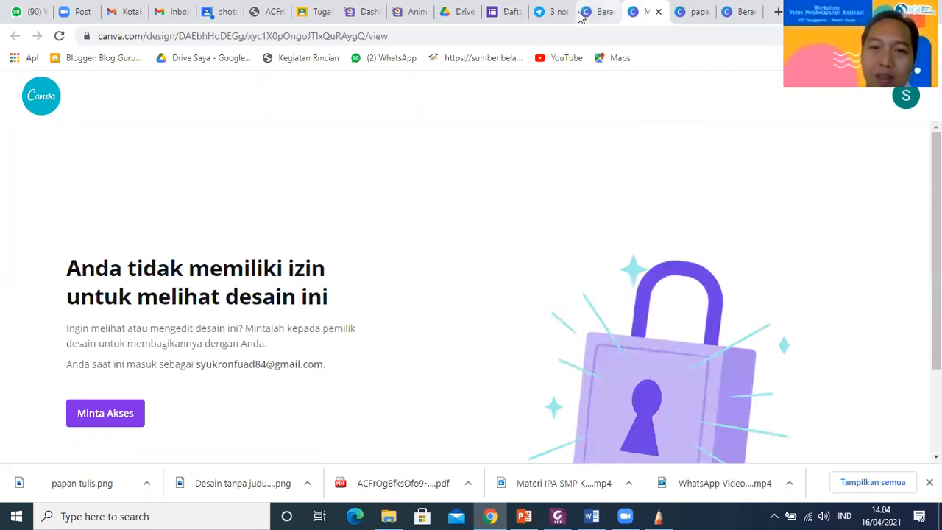
left_click(601, 19)
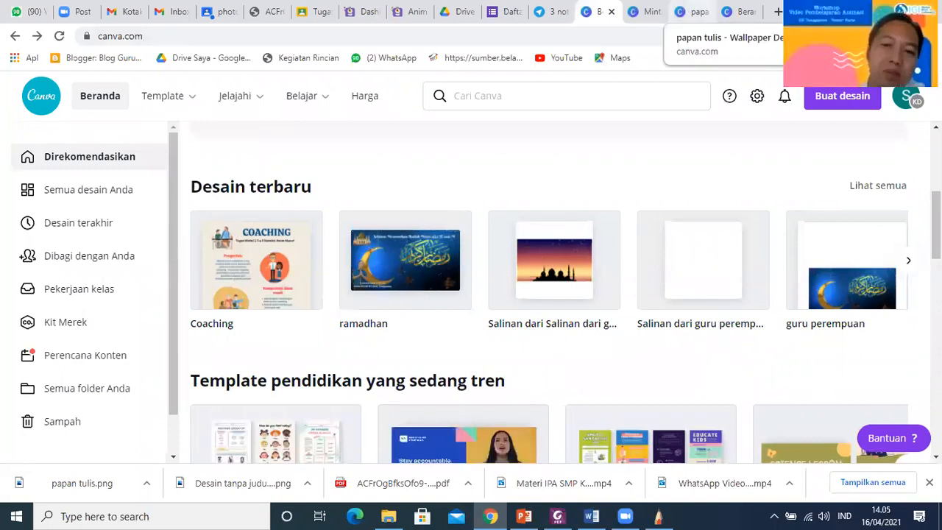
left_click(552, 13)
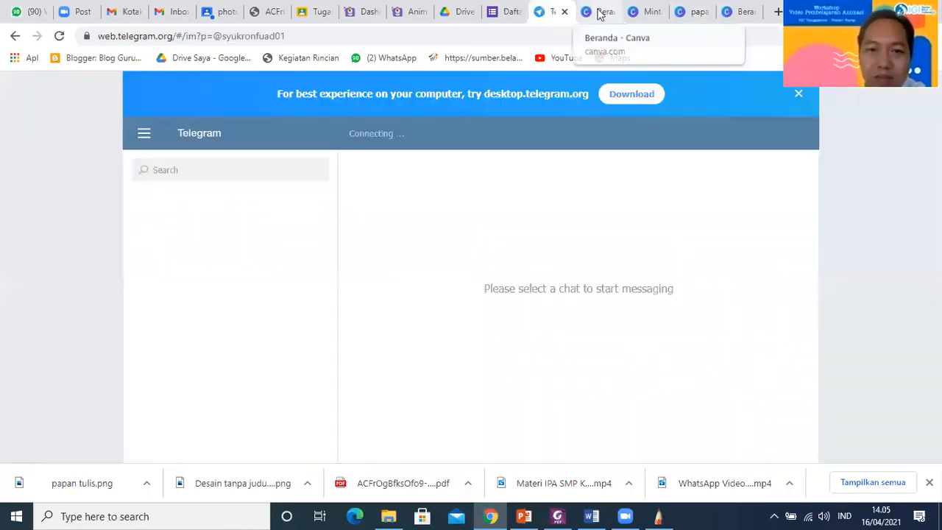
left_click(600, 13)
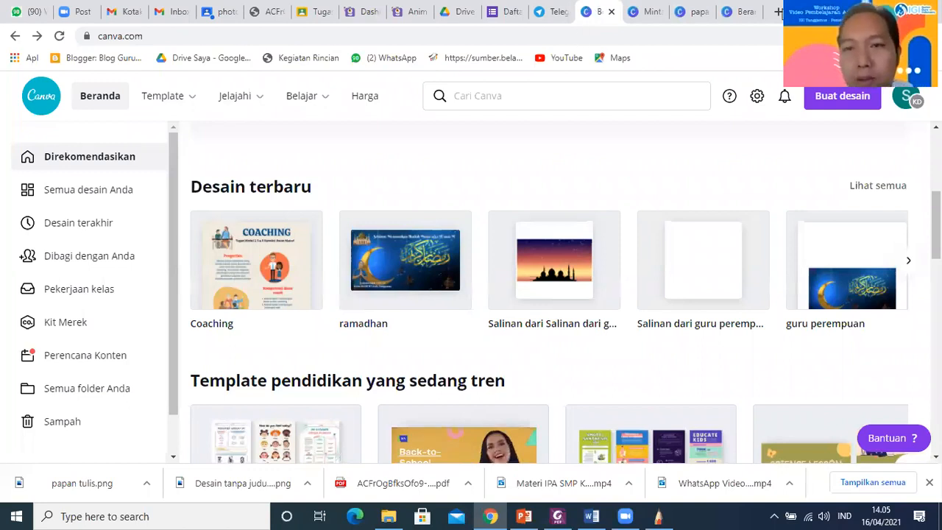
- Search Google for "freepik" in a new browser tab and open the Freepik website from the results
key("ctrl+t")
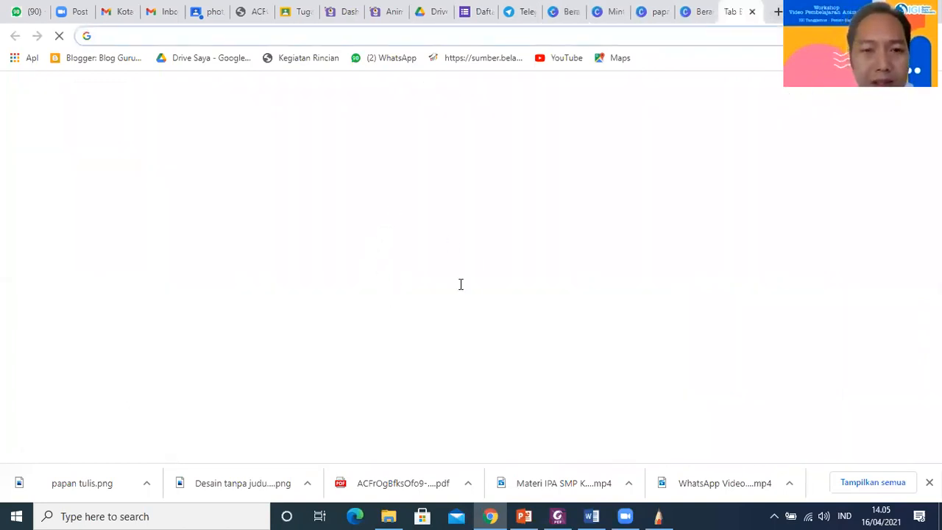
left_click(426, 287)
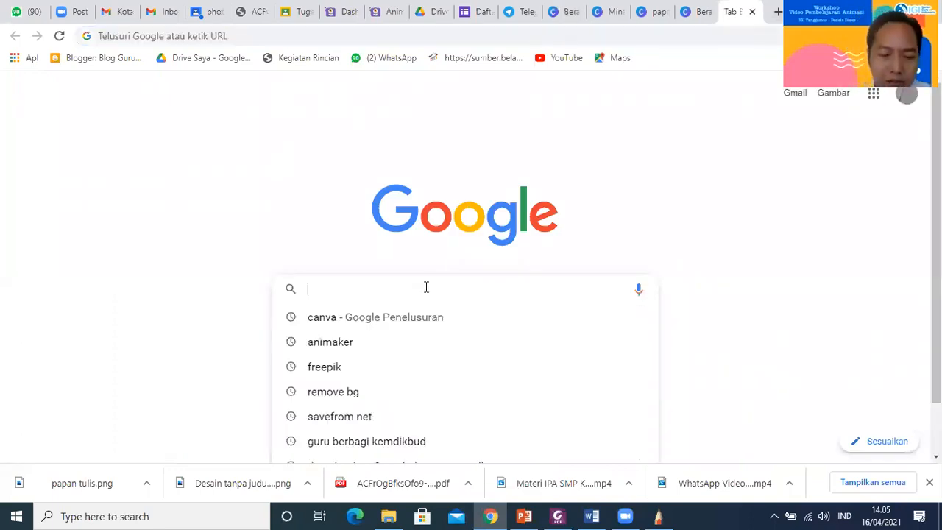
type("FREE")
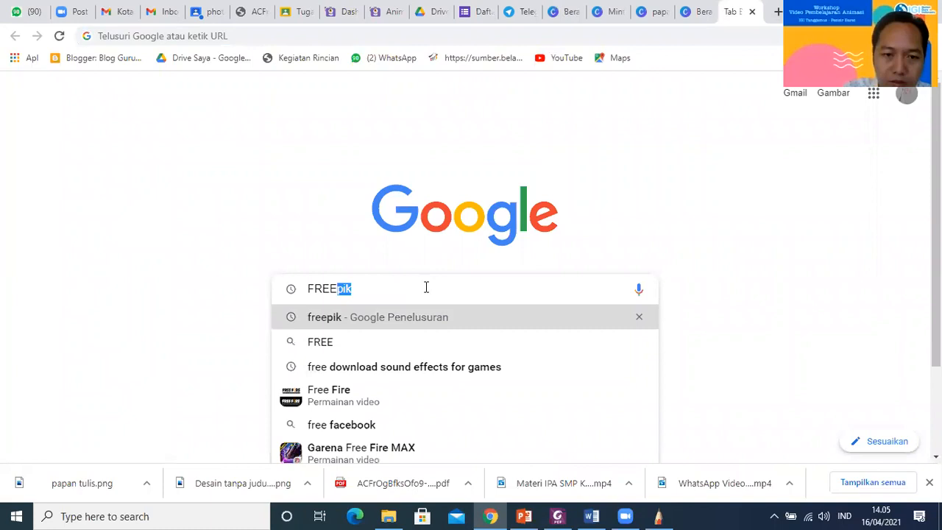
key("Escape")
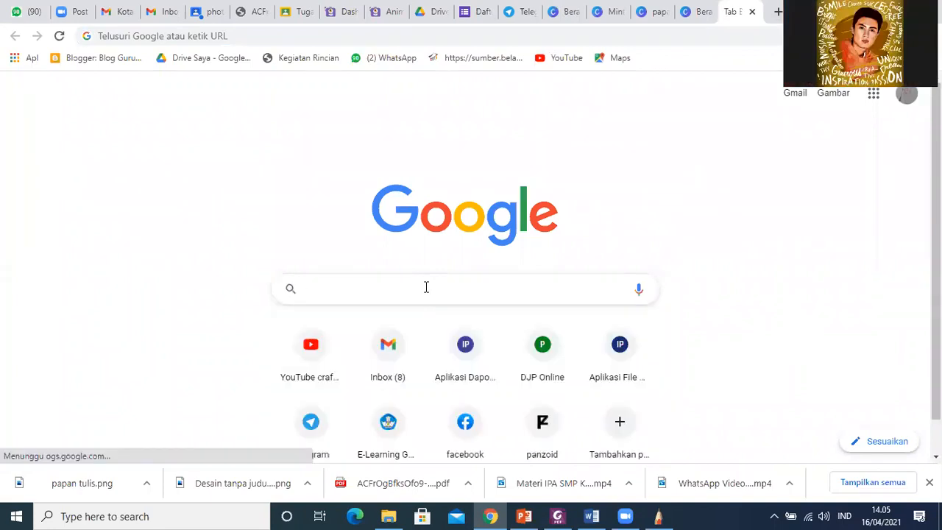
type("free")
key("Return")
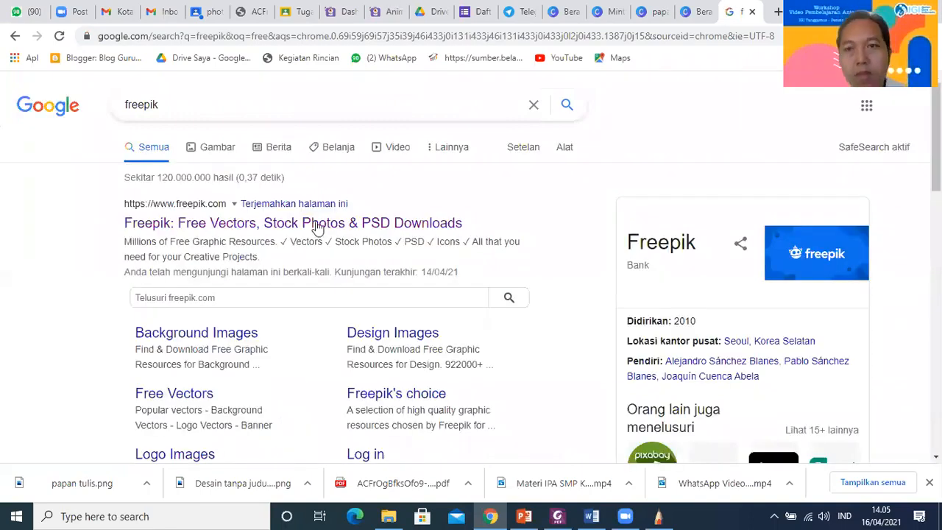
left_click(317, 228)
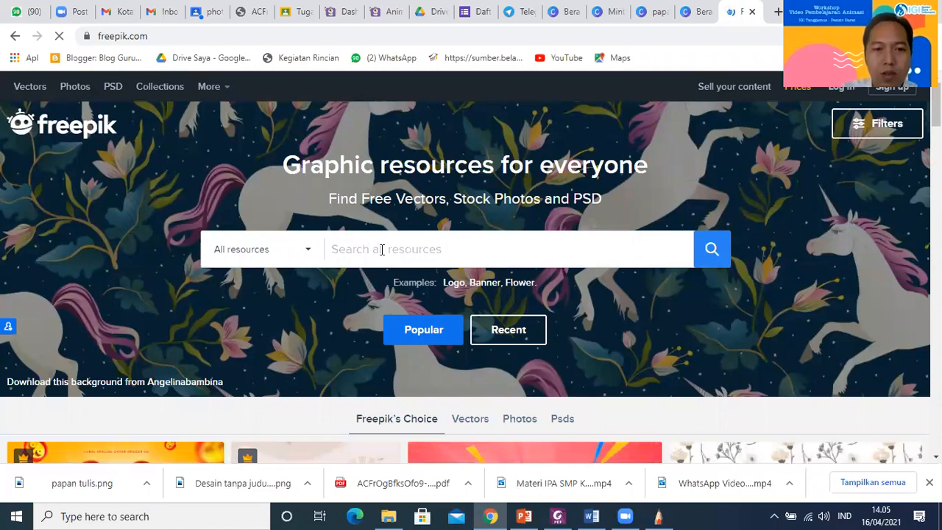
- Try to search all Freepik resources for "karakter animasi" and glance over the home page
type("karakter")
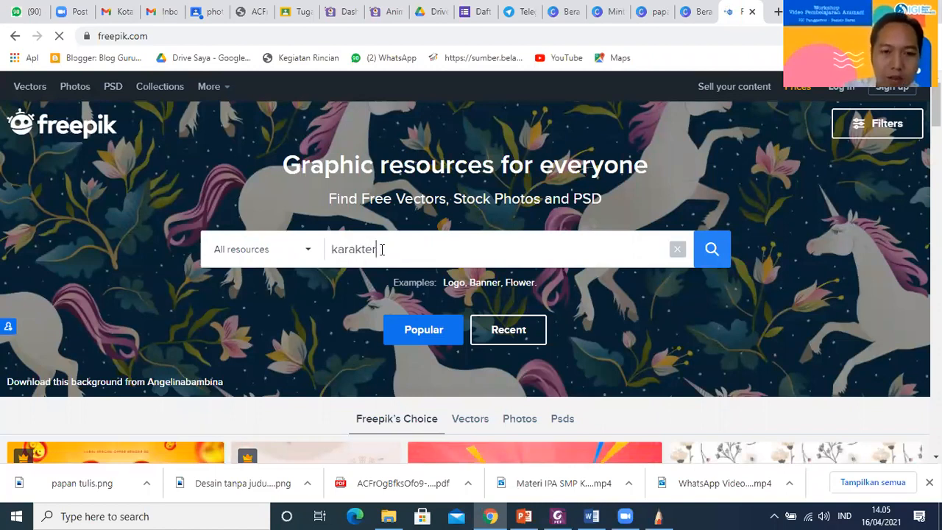
type(" anima")
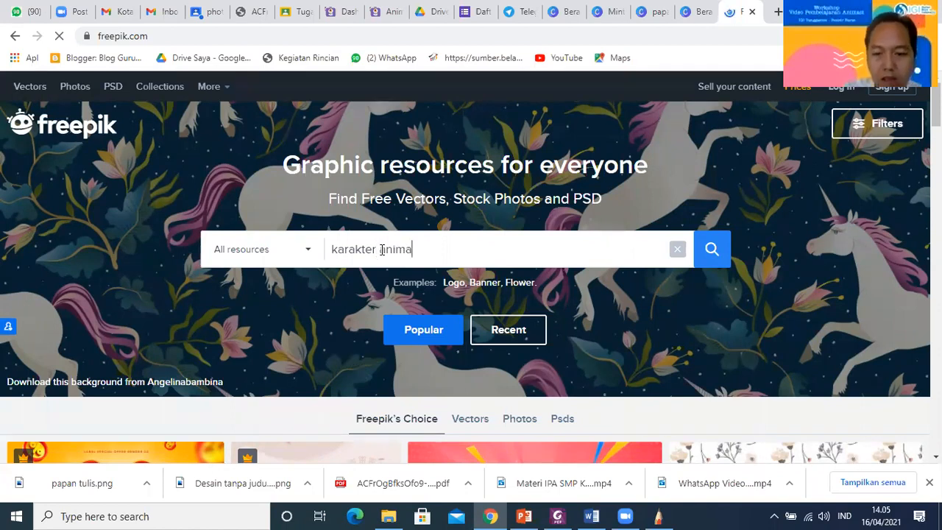
type("si")
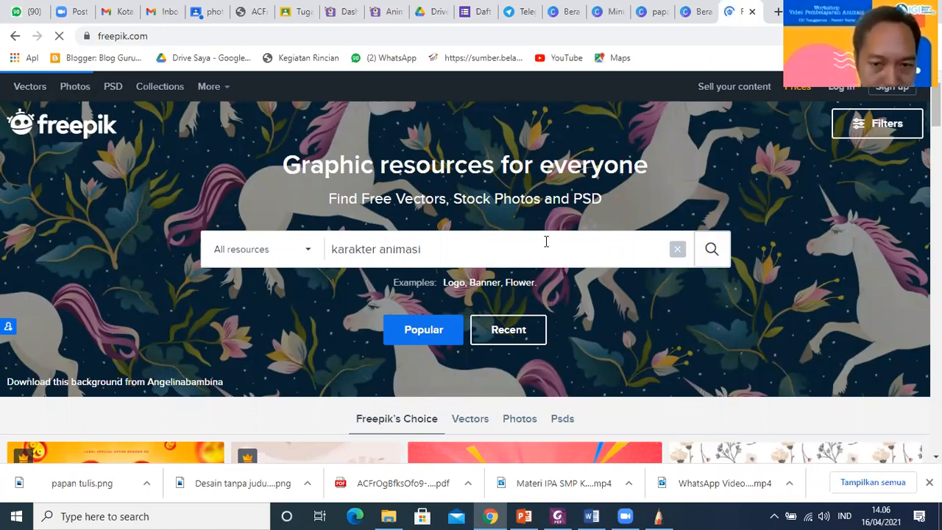
scroll(558, 245, "down", 1)
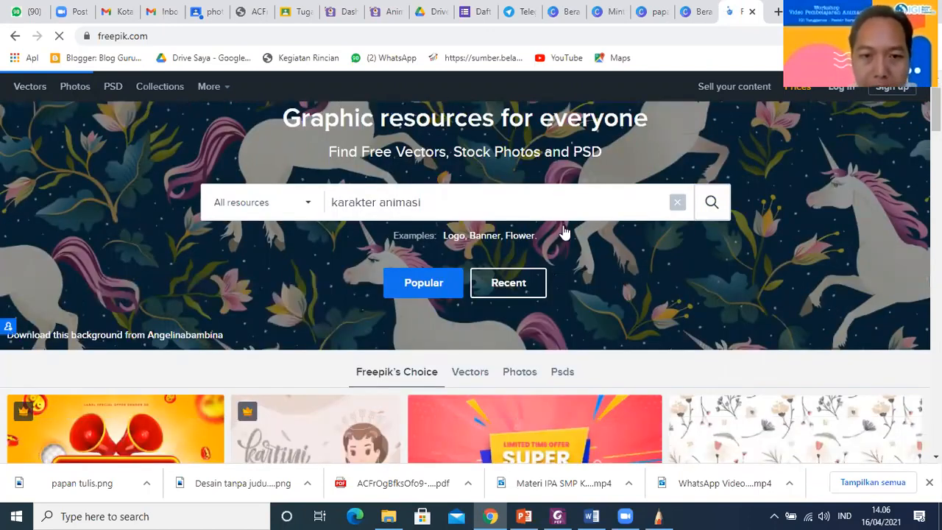
scroll(563, 232, "down", 5)
scroll(563, 233, "up", 5)
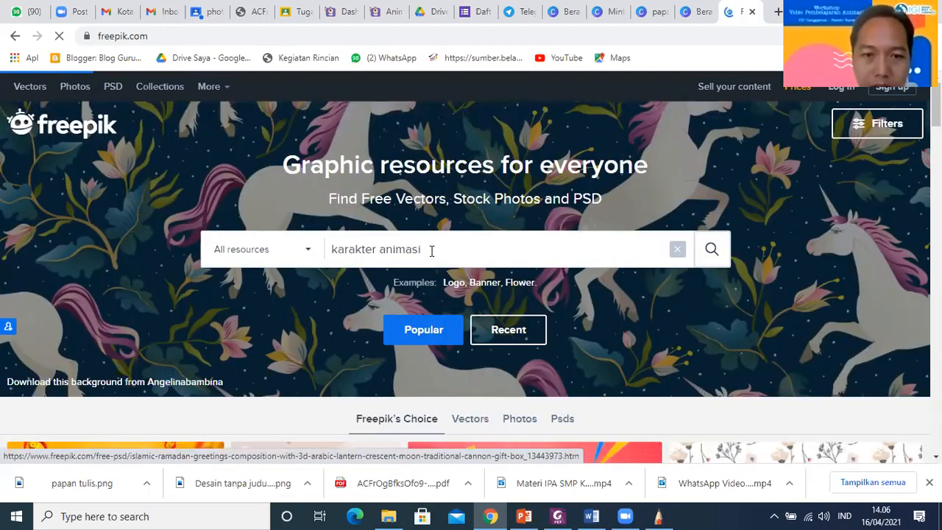
- Replace the Freepik query with an English one for character animation and run the search
left_click(431, 250)
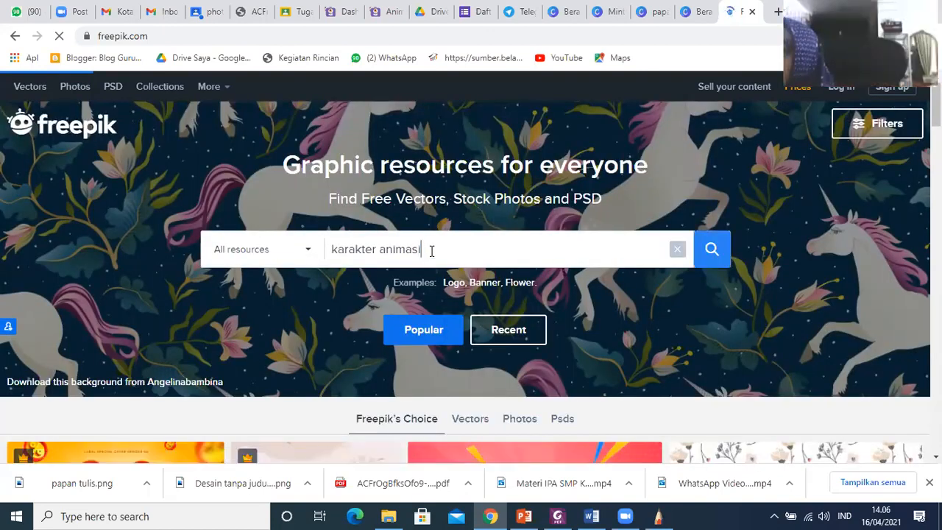
key("ctrl+a")
key("BackSpace")
type("animat")
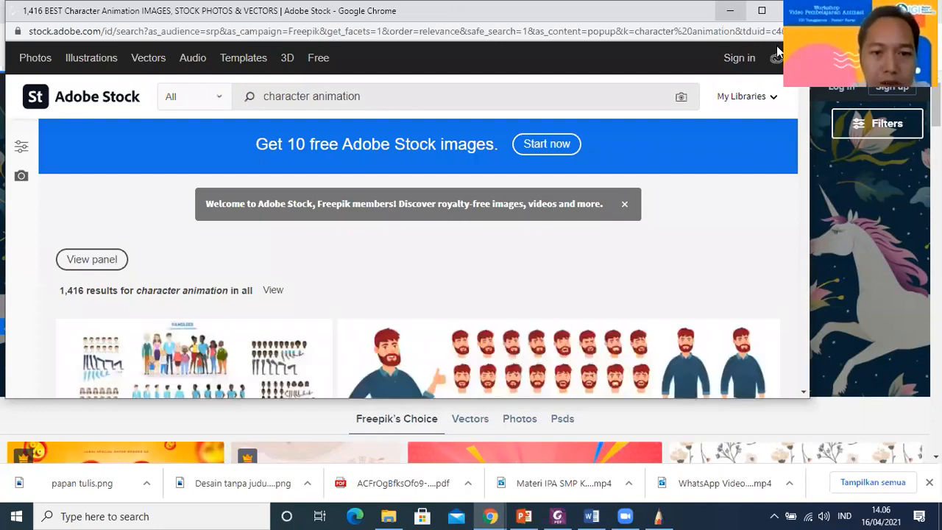
- Maximize the Adobe Stock window and browse its "character animation" results for poses, faces and lip-sync sets
left_click(762, 11)
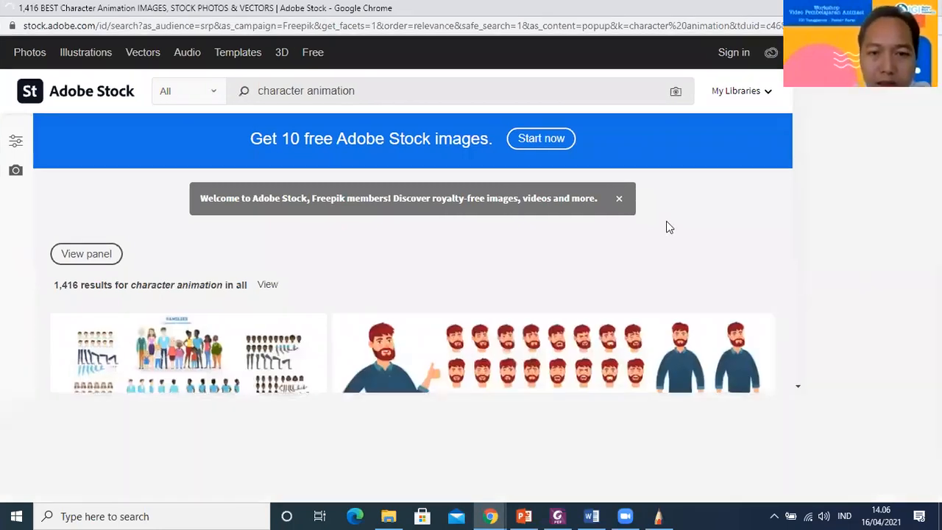
scroll(772, 258, "down", 1)
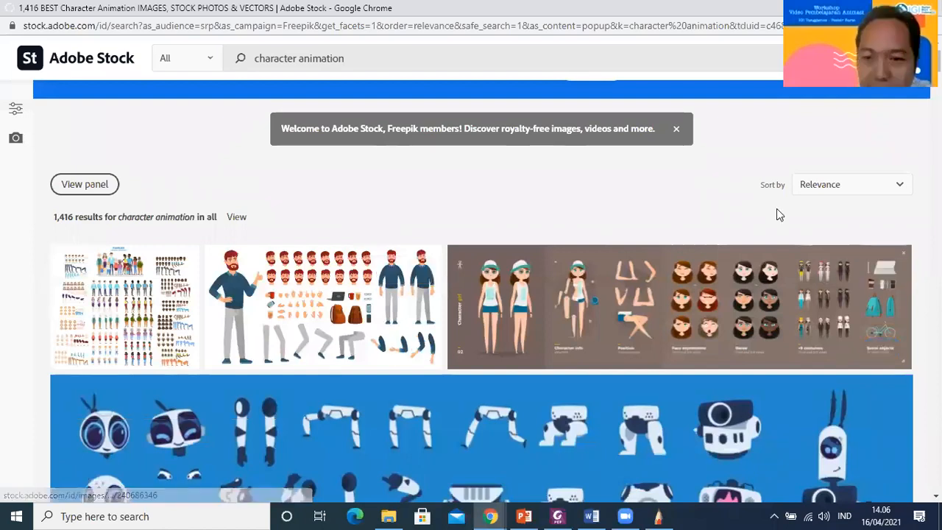
scroll(778, 216, "down", 4)
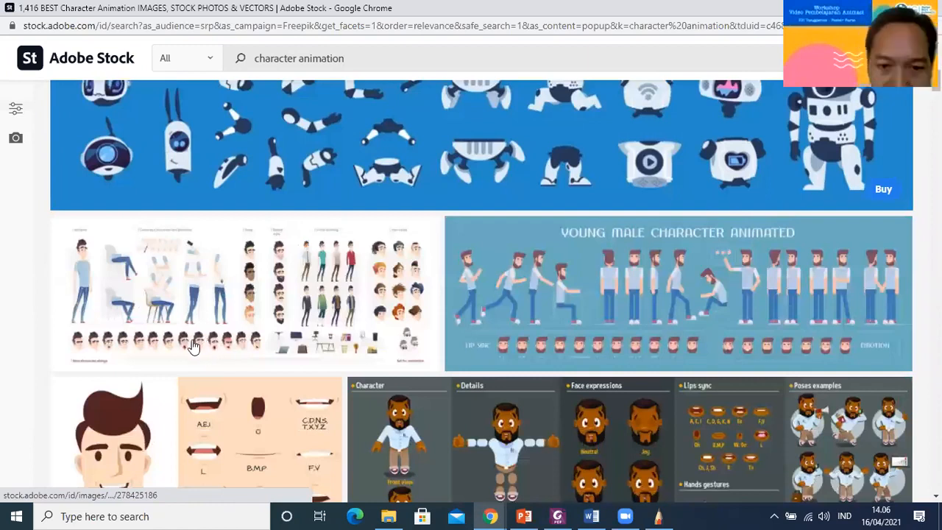
- Examine the Adobe Stock "character animation" results for sets with body parts, poses, face expressions and lip-sync mouths
mouse_move(193, 344)
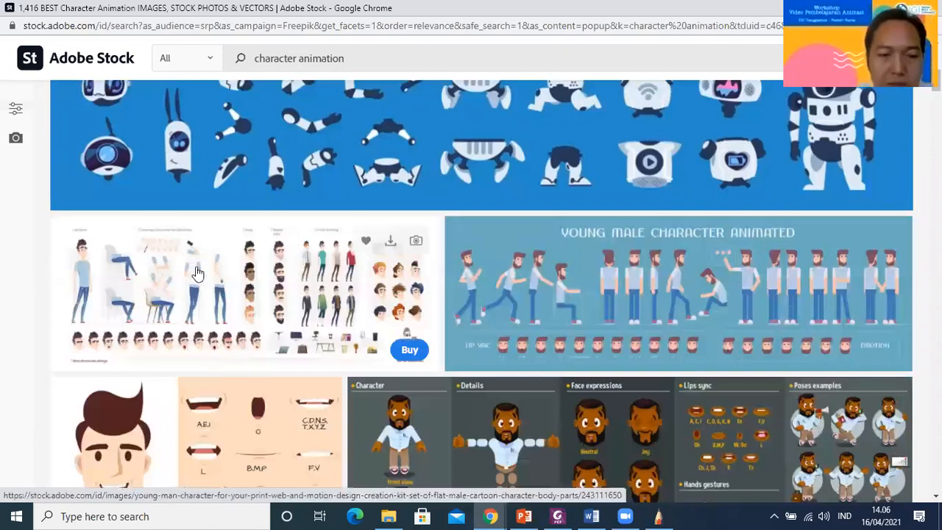
scroll(286, 329, "down", 2)
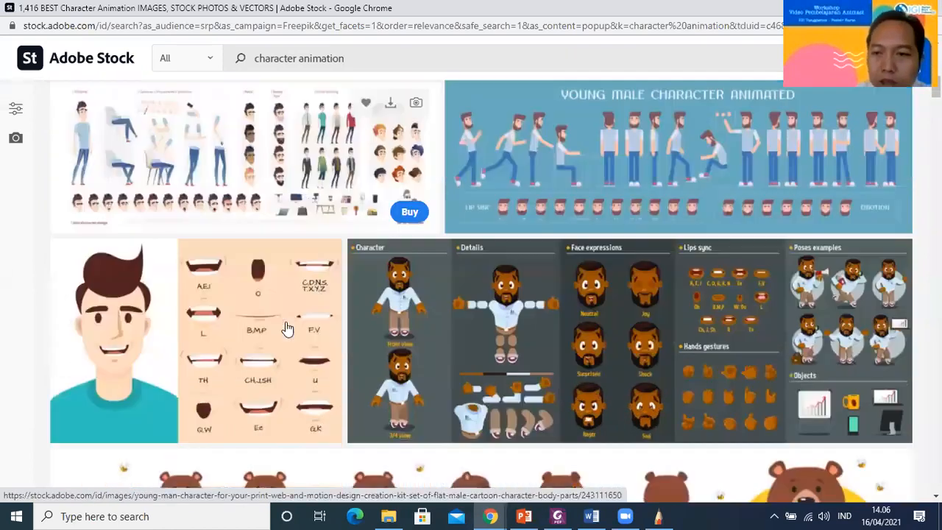
scroll(287, 329, "down", 1)
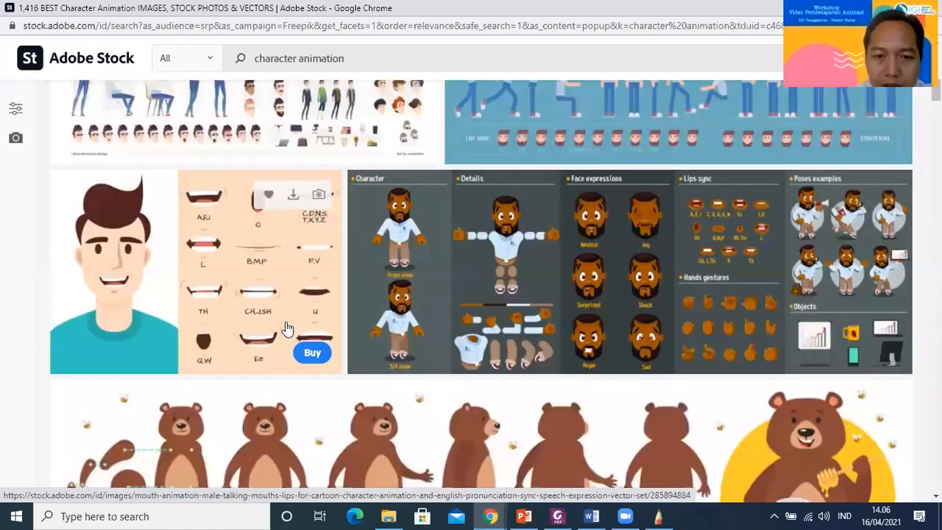
scroll(316, 342, "down", 5)
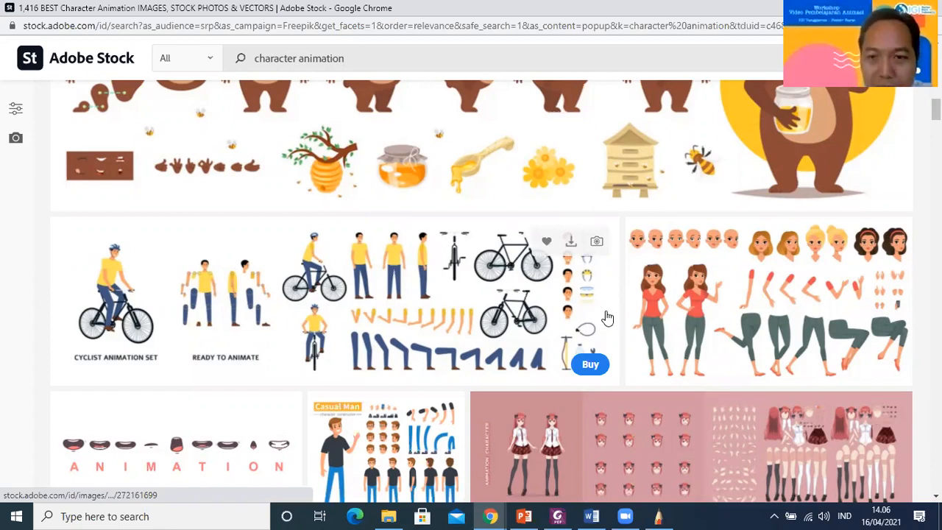
scroll(570, 265, "down", 6)
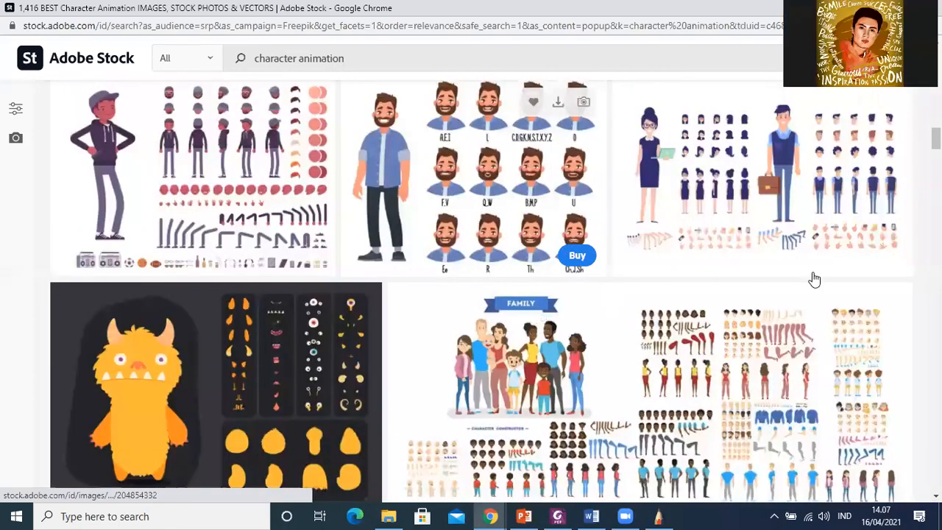
scroll(814, 278, "down", 4)
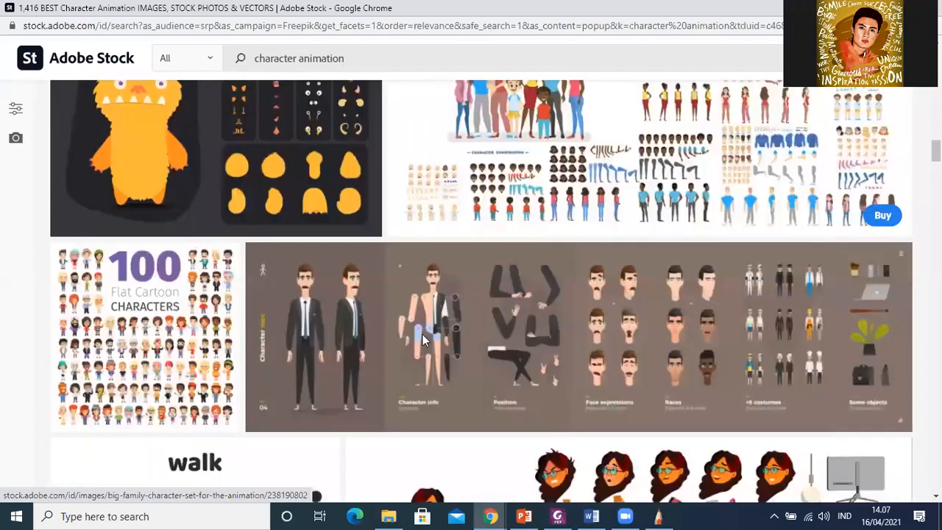
scroll(331, 281, "down", 3)
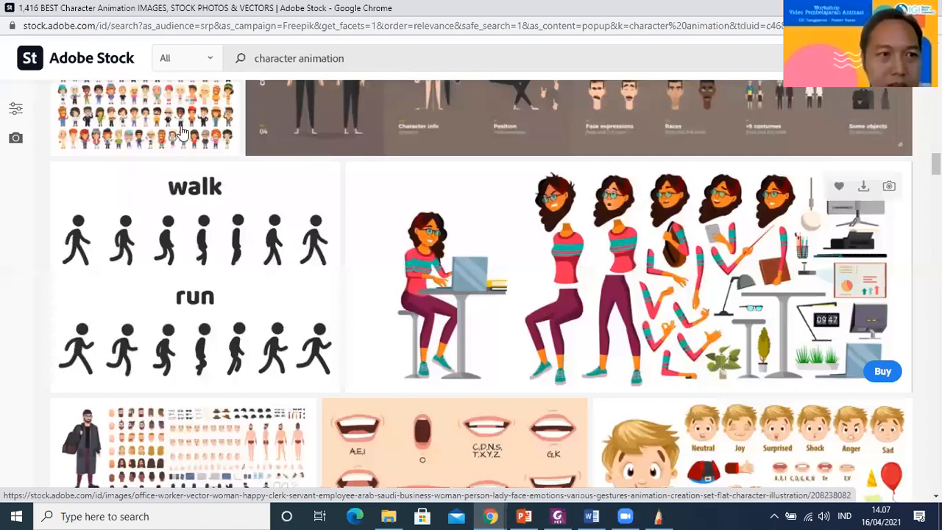
- View the details of the office worker woman vector set and look back over the earlier character results
left_click(834, 222)
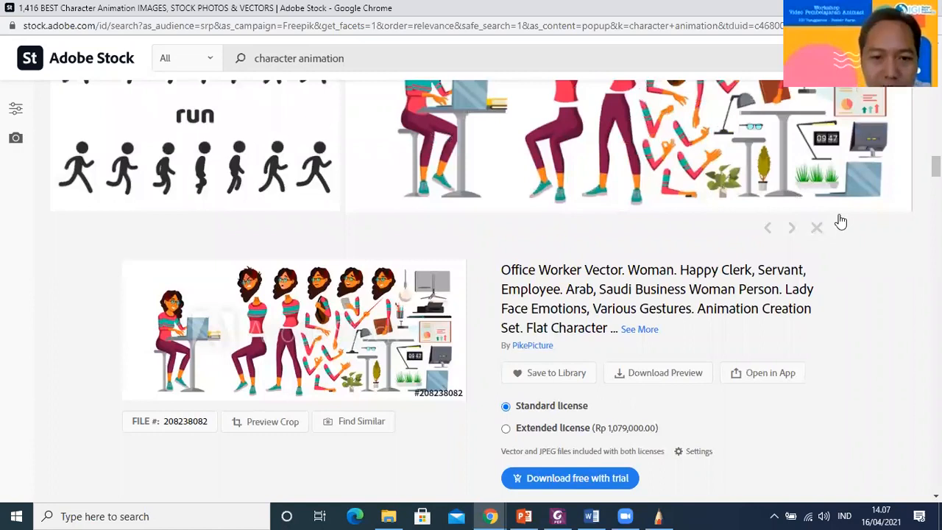
scroll(835, 228, "up", 3)
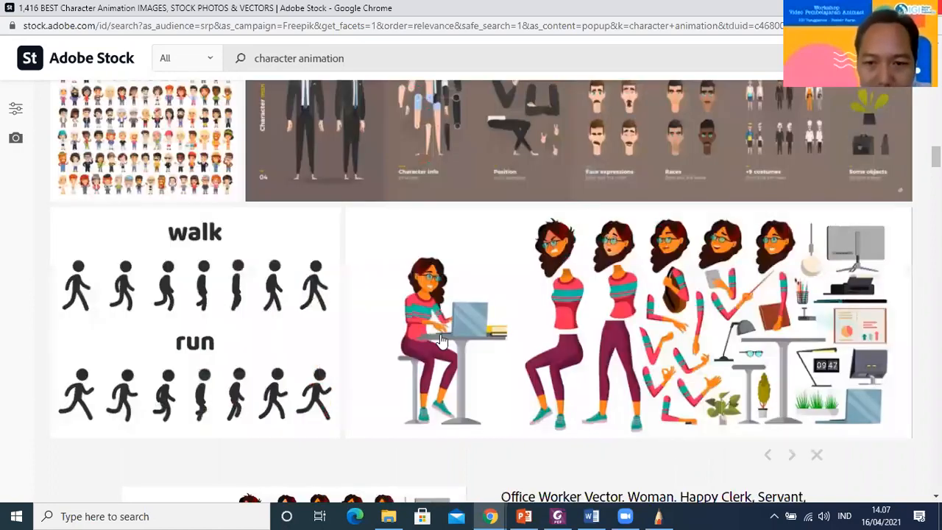
scroll(681, 246, "up", 3)
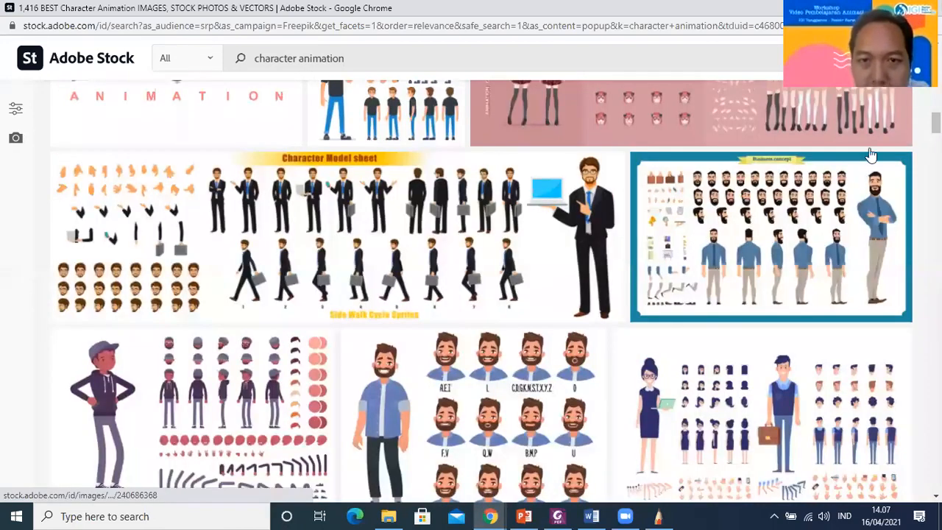
scroll(609, 421, "up", 2)
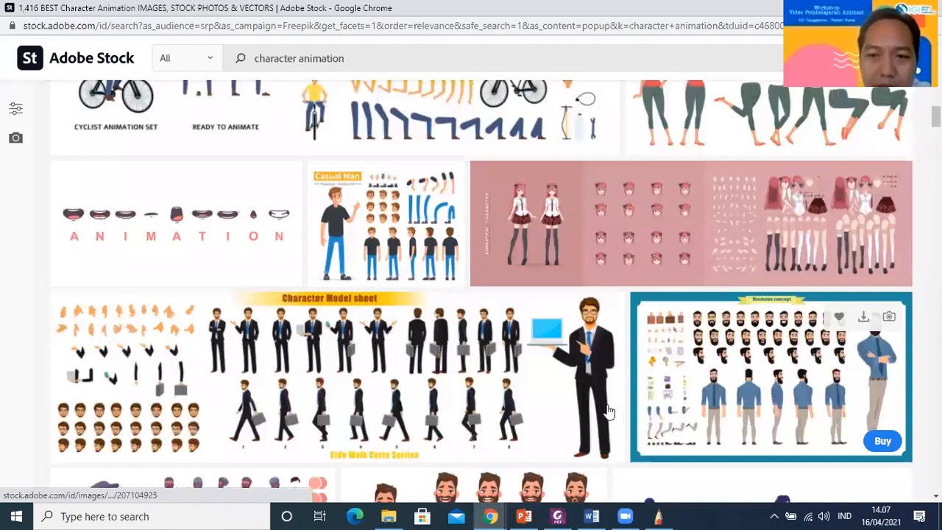
scroll(721, 231, "up", 5)
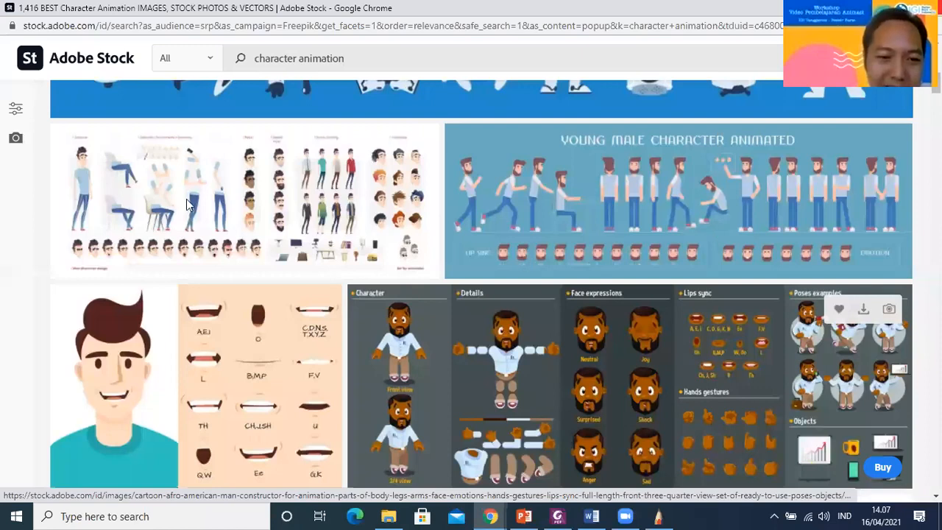
- Switch back to the Freepik results and open the premium cartoon character of a man in a casual white t-shirt
key("alt+Tab")
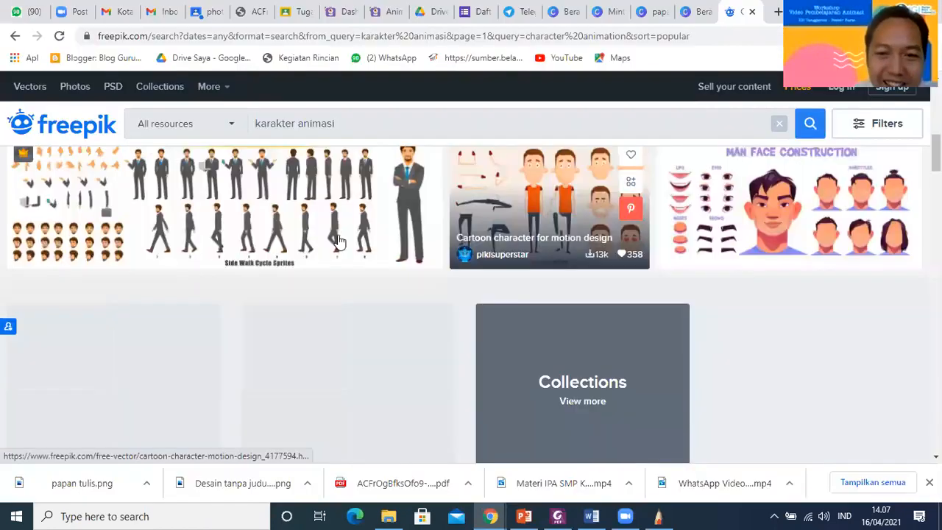
scroll(474, 248, "up", 3)
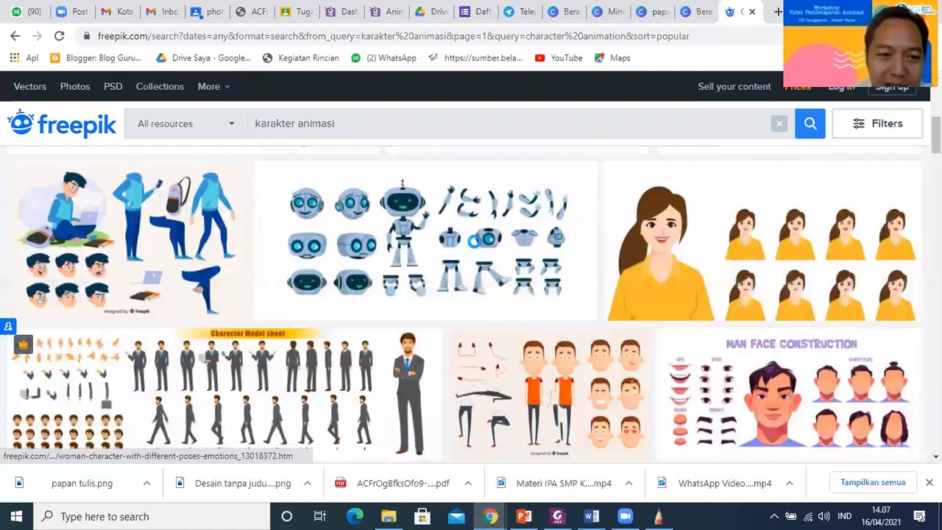
scroll(474, 241, "down", 3)
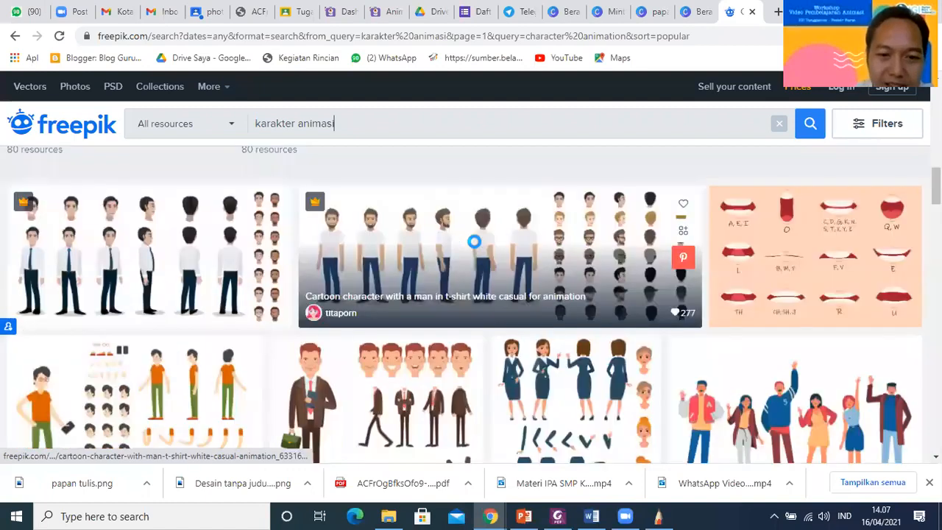
left_click(475, 241)
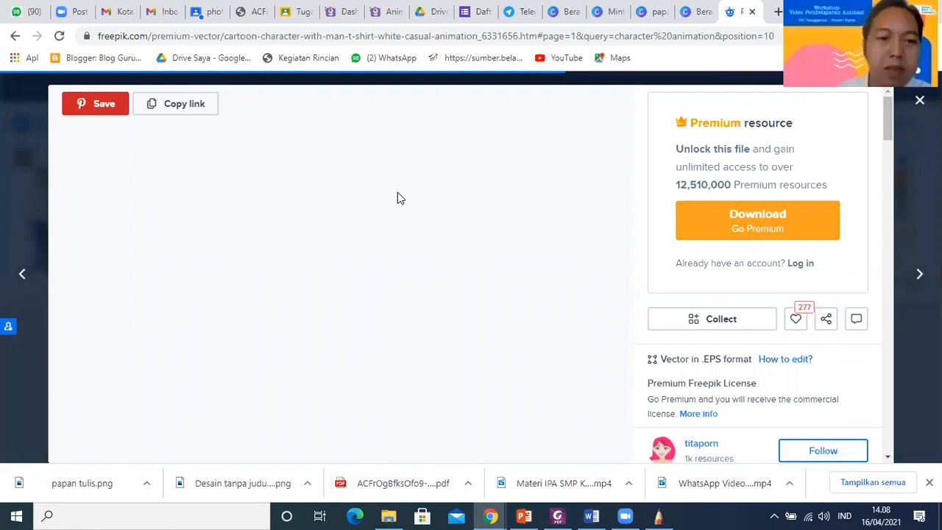
scroll(267, 318, "down", 3)
scroll(267, 317, "up", 3)
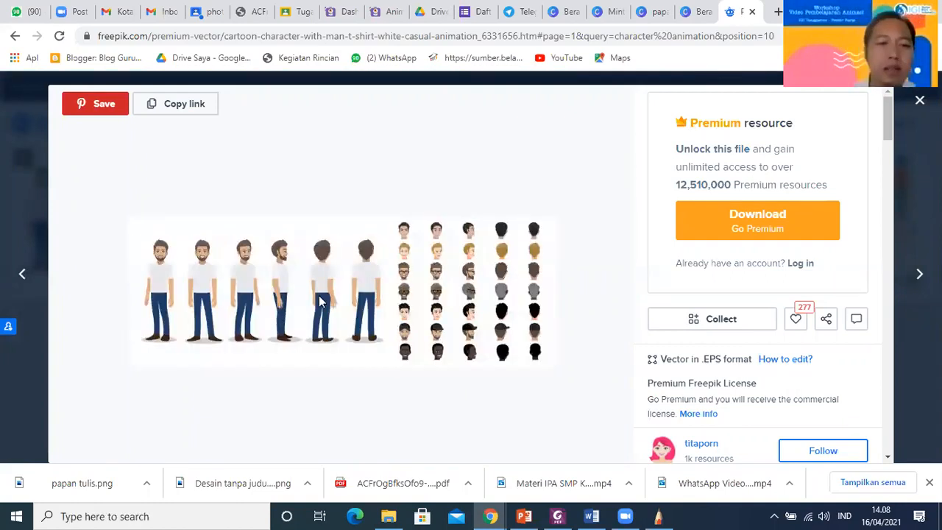
- Save the t-shirt man image as a JPEG in the "Pelatihan animasi IGI Tanggamus dan Pesibar" folder under its suggested file name
key("ctrl+s")
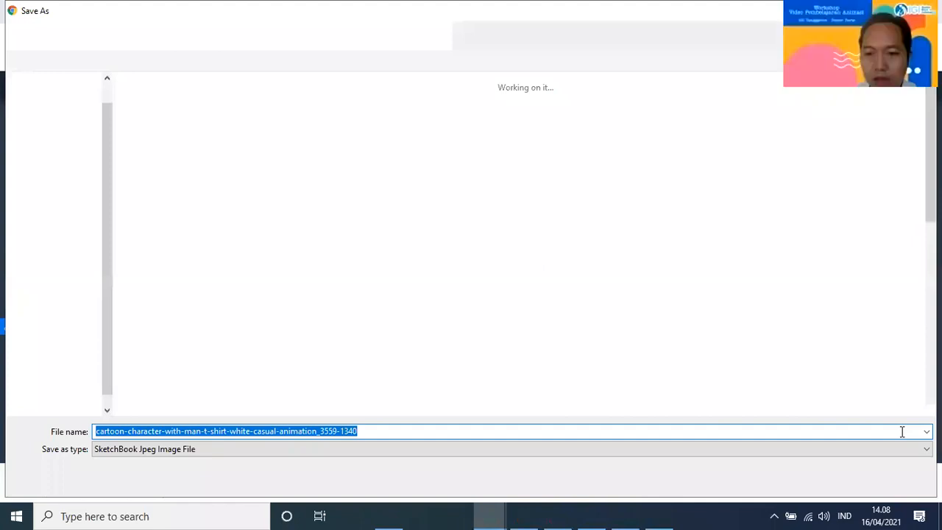
scroll(542, 162, "down", 3)
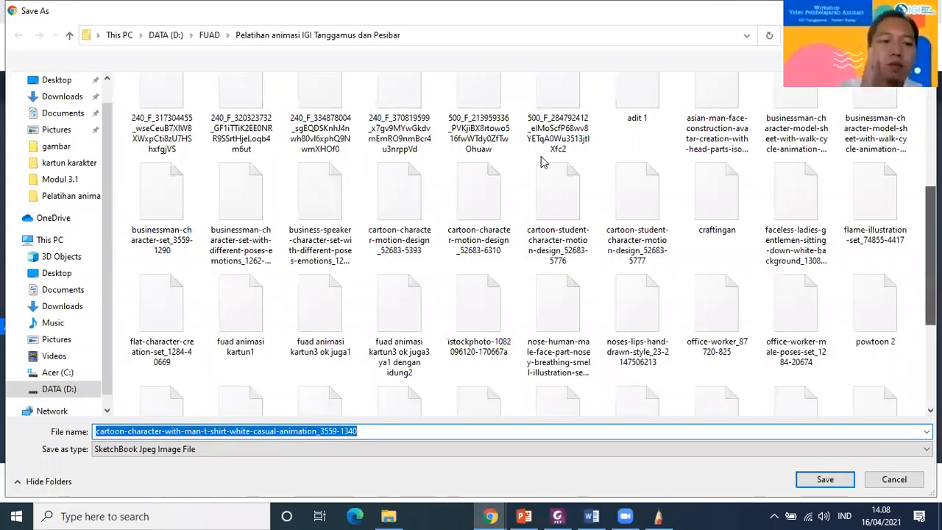
key("Return")
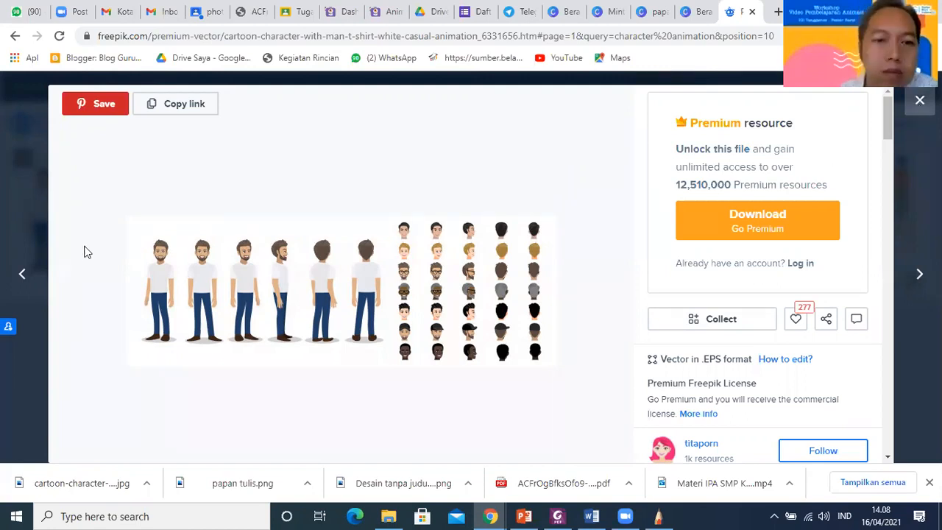
left_click(14, 37)
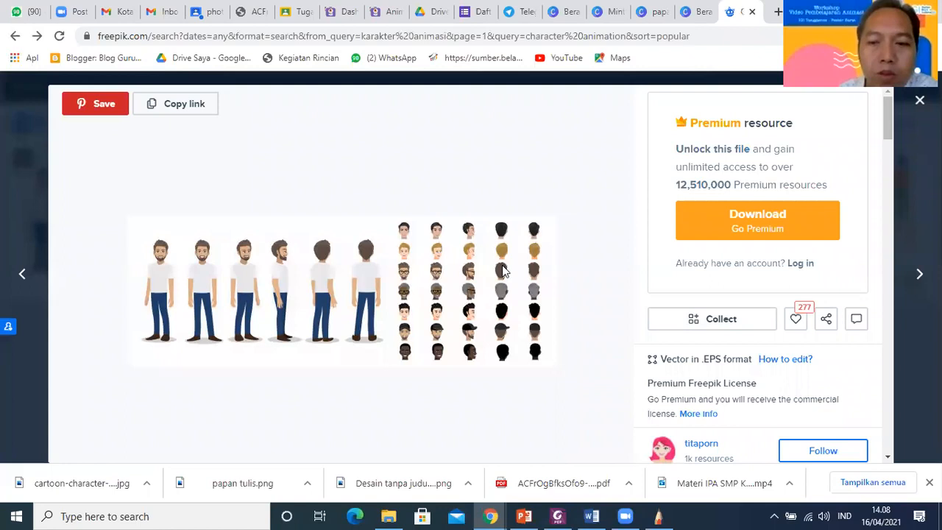
scroll(839, 309, "down", 3)
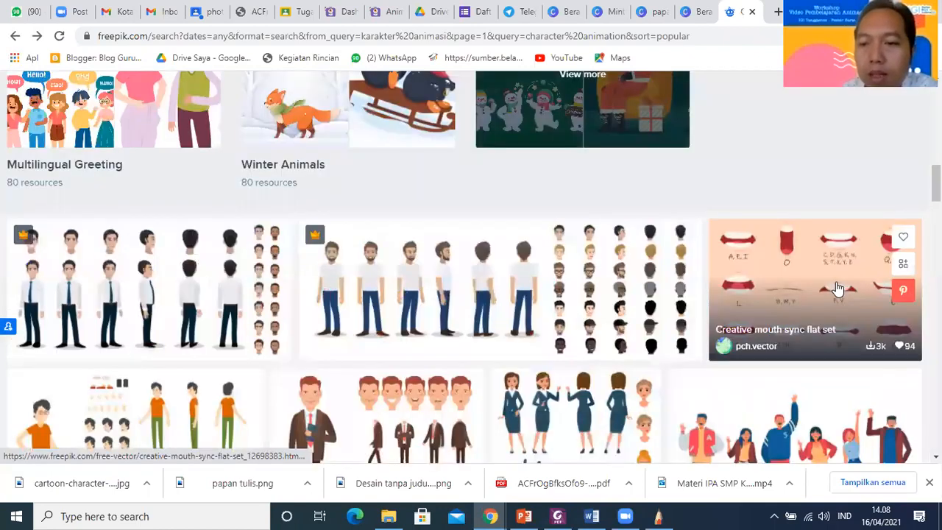
left_click(835, 283)
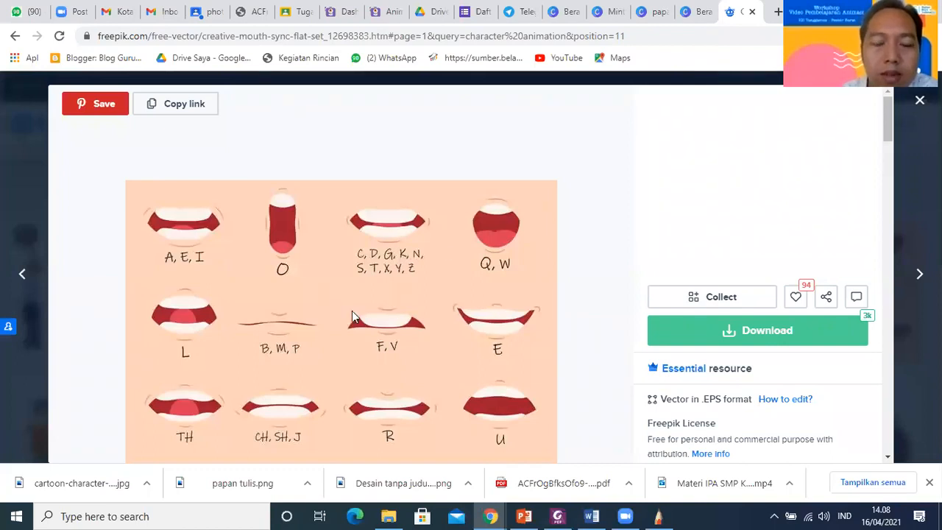
right_click(409, 324)
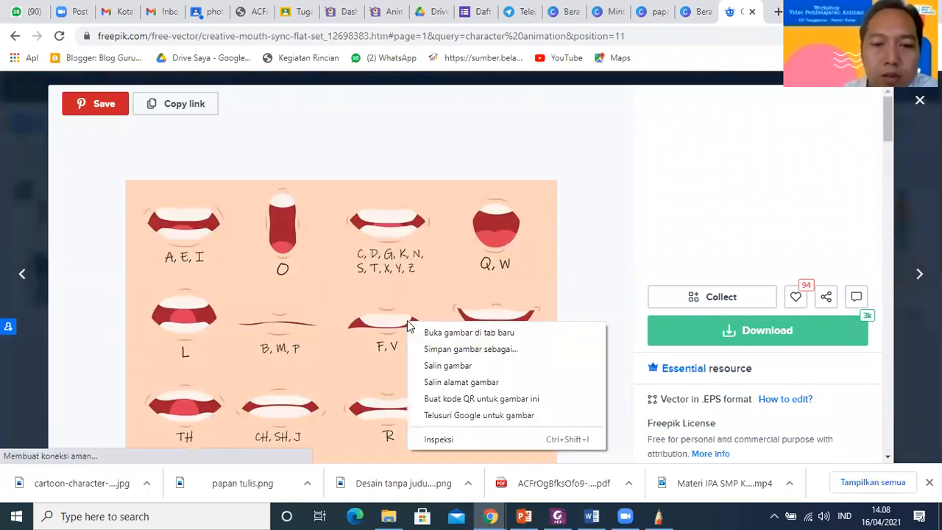
left_click(419, 333)
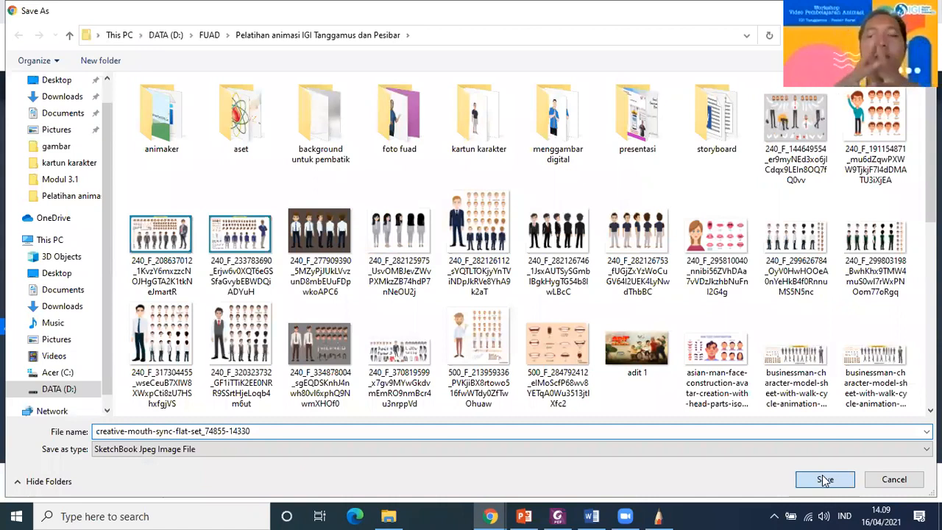
left_click(824, 480)
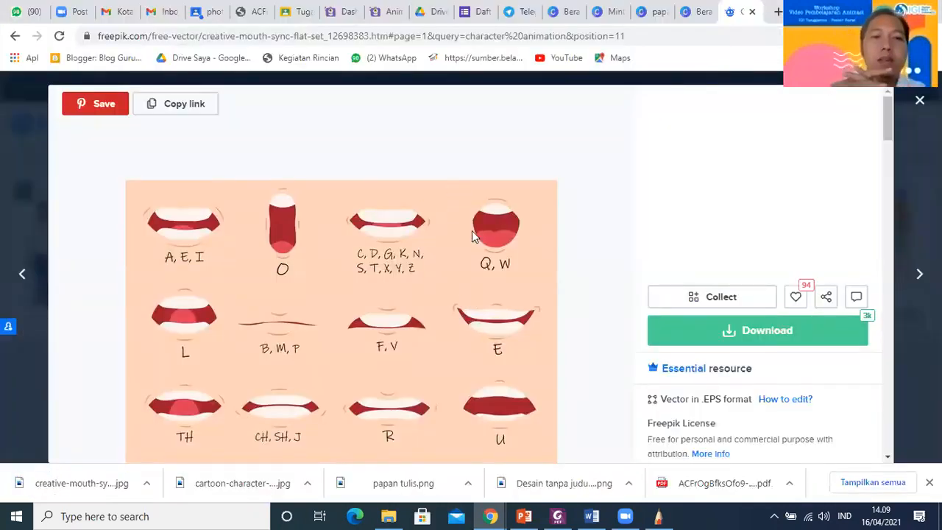
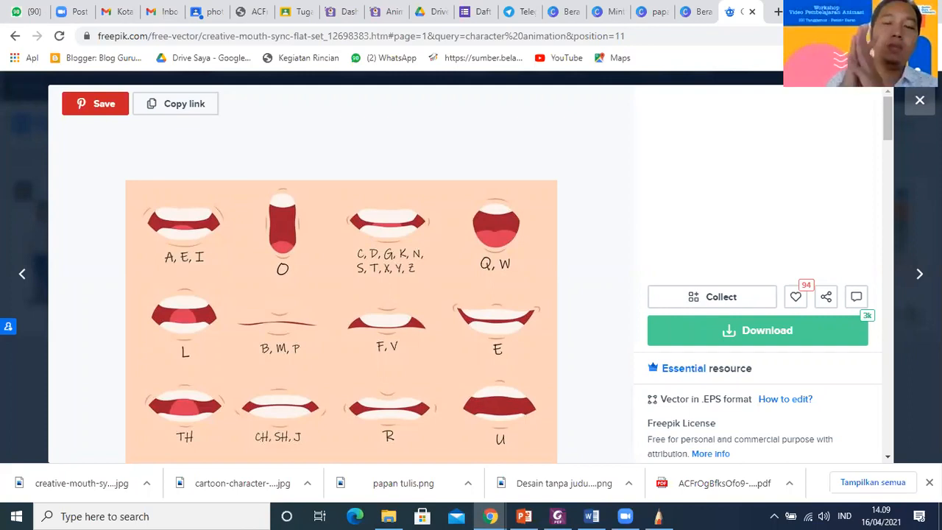
- Return to the Freepik results and open the page of the businessman character set with different poses and emotions
left_click(14, 37)
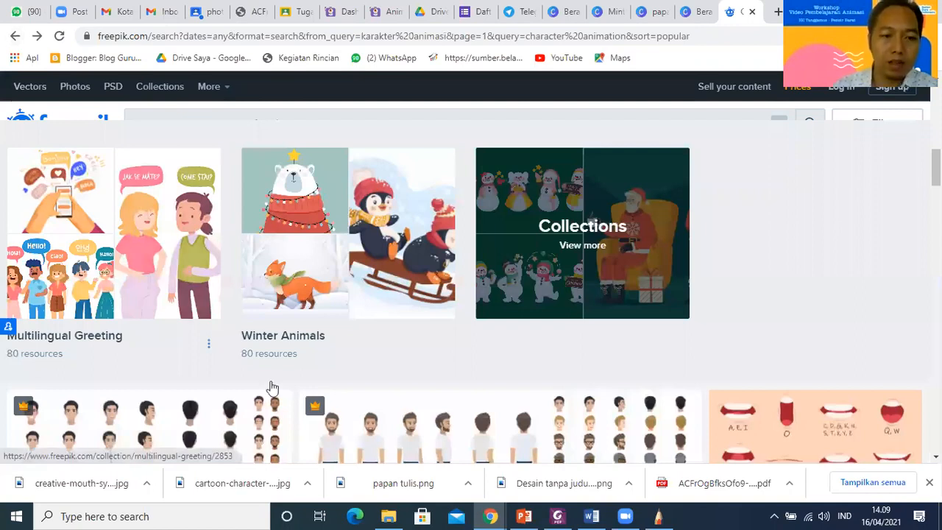
left_click(405, 396)
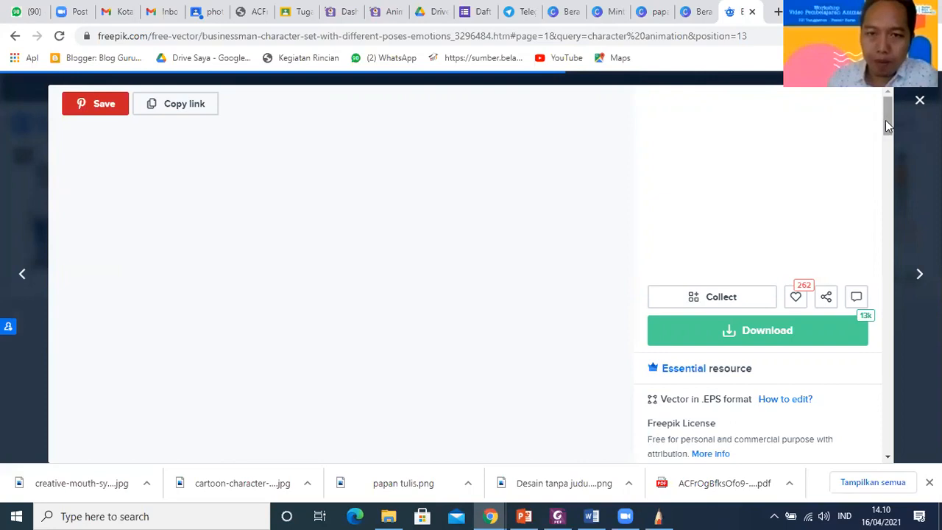
left_click_drag(885, 119, 897, 183)
left_click_drag(899, 143, 897, 99)
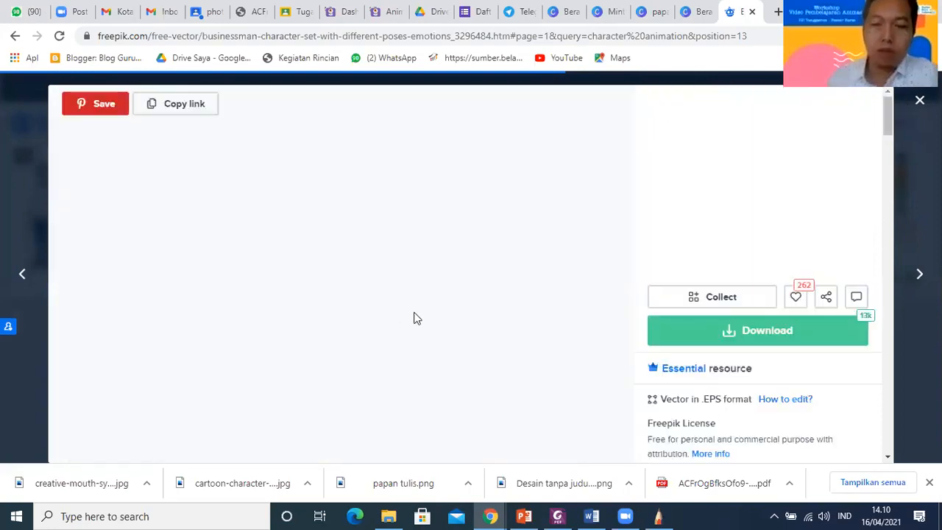
left_click(724, 340)
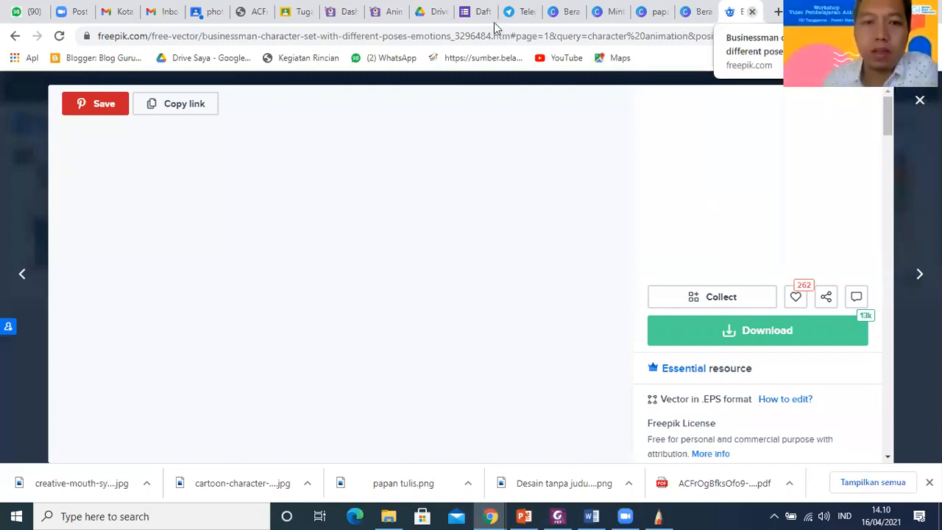
- Close the Freepik and Google Drive browser tabs, glancing at the Animaker tab in between
key("ctrl+w")
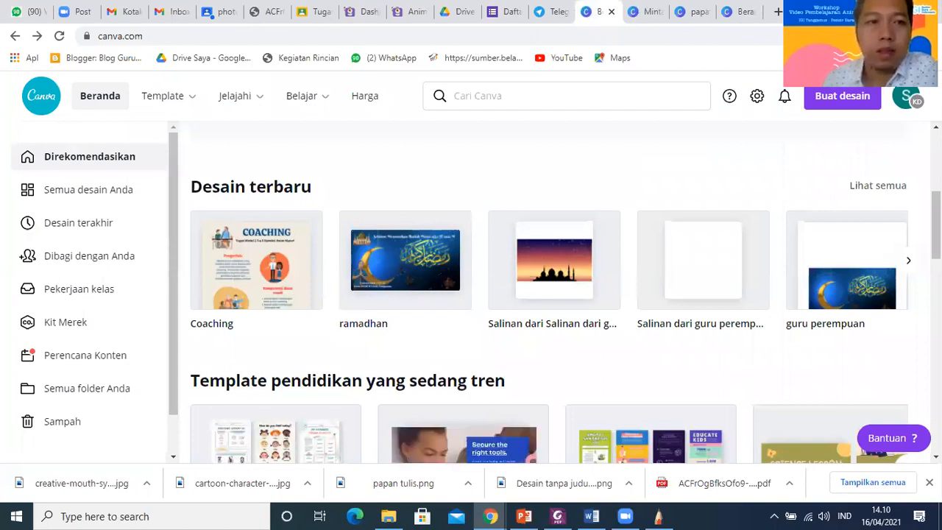
left_click(397, 16)
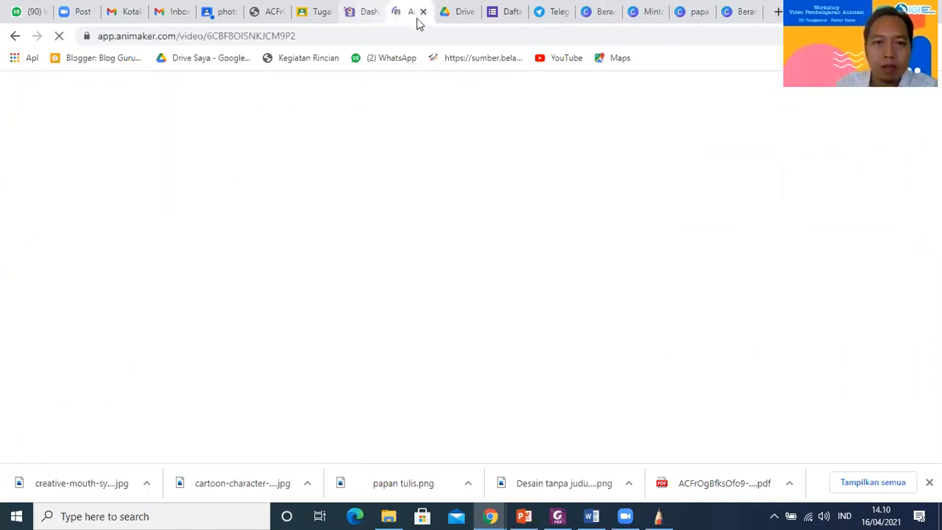
left_click(462, 14)
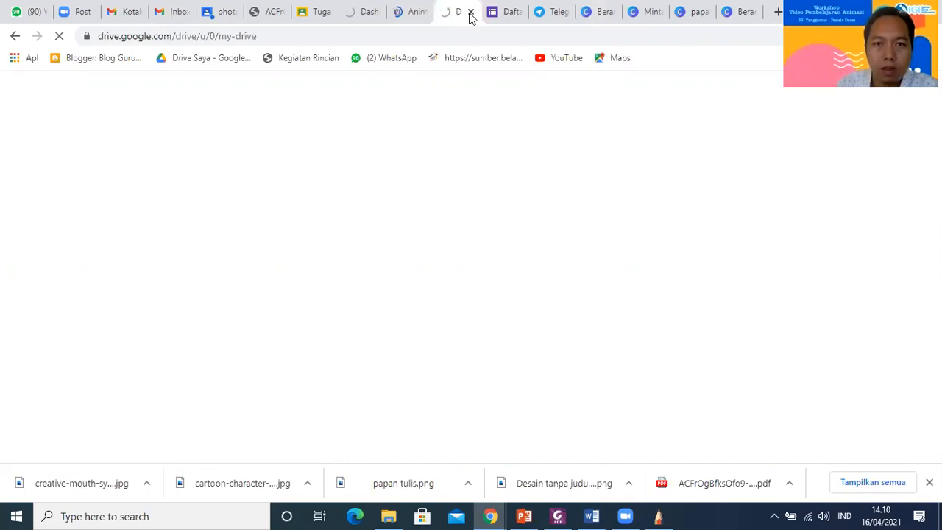
left_click(471, 16)
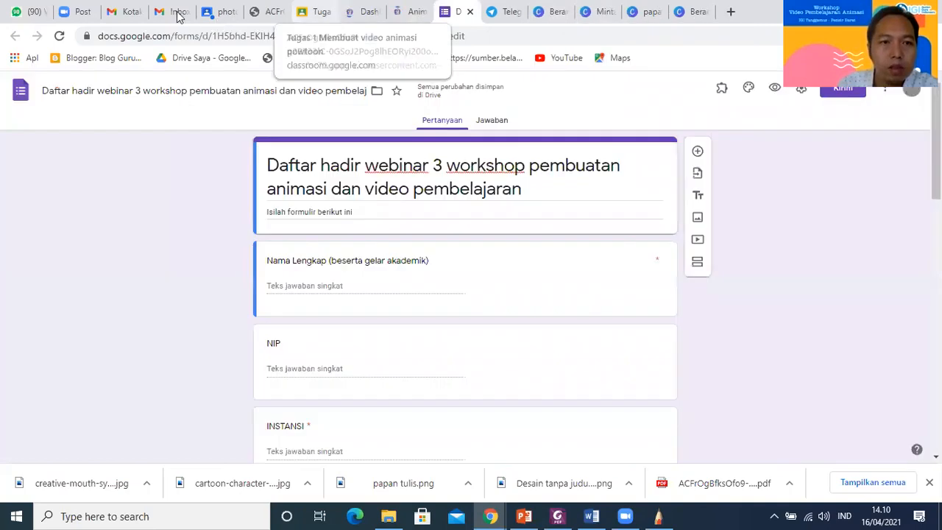
- Close the two Gmail tabs, the PDF tab and the last Canva home tab, and bring up the papan tulis design
left_click(182, 15)
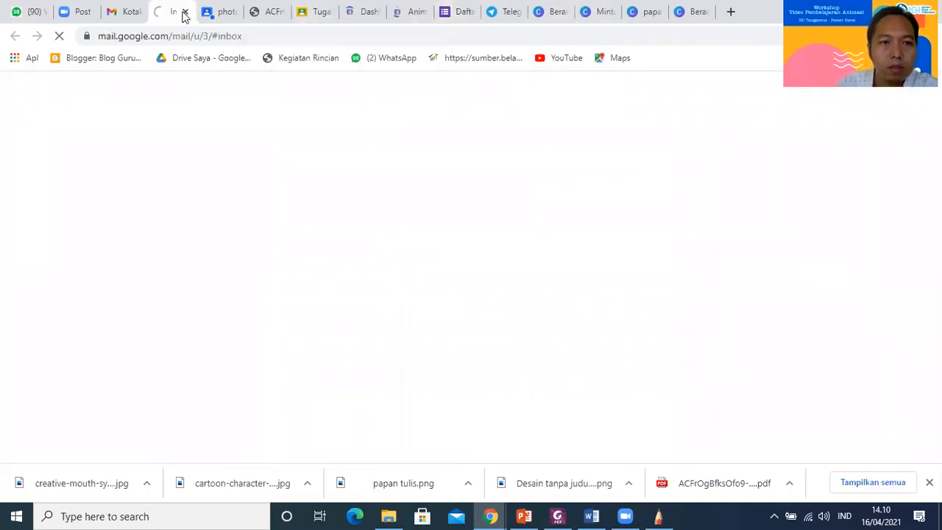
left_click(184, 15)
left_click(128, 19)
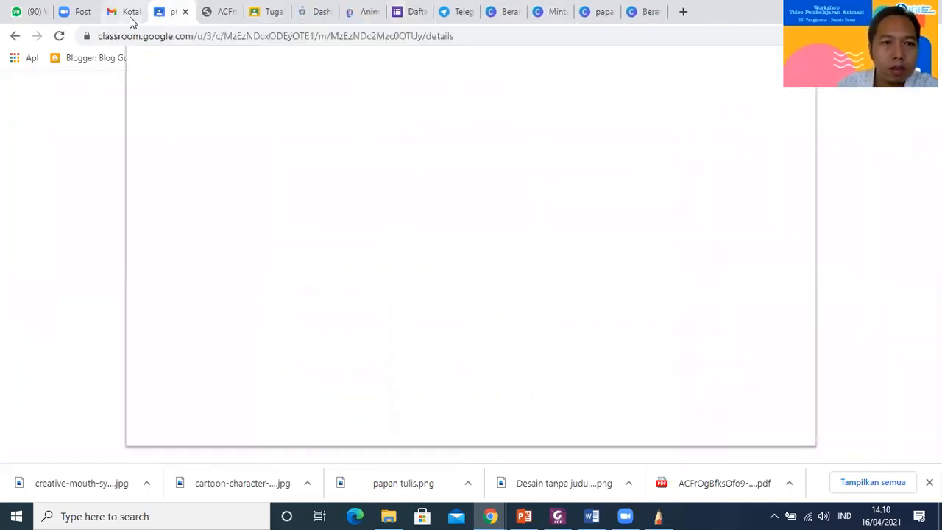
left_click(137, 14)
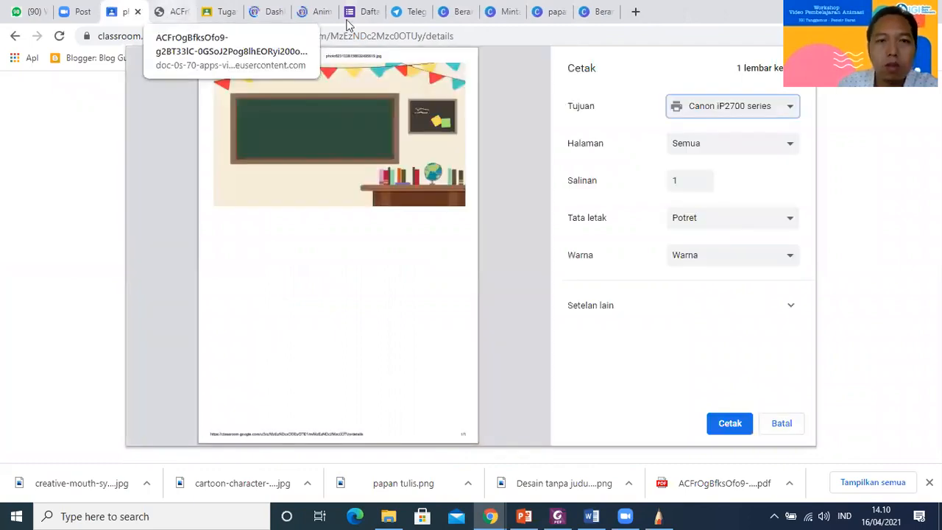
left_click(230, 12)
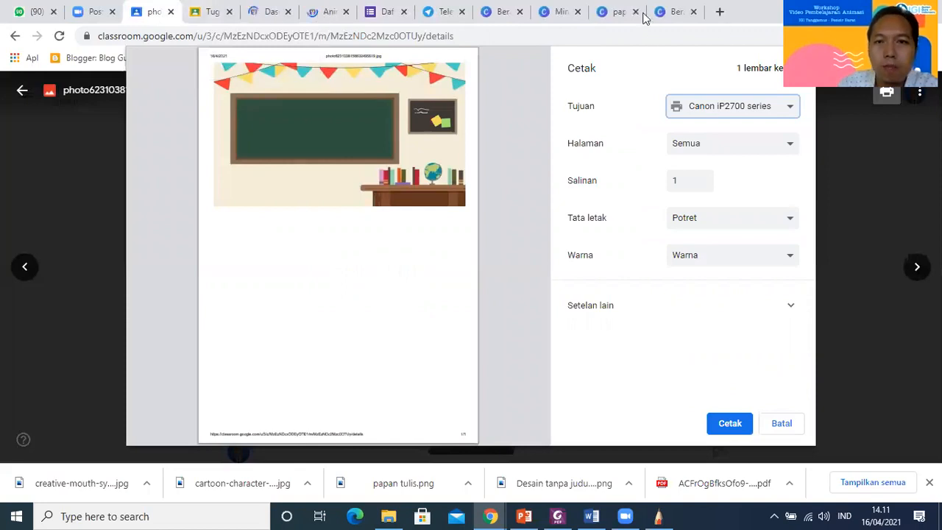
left_click(693, 12)
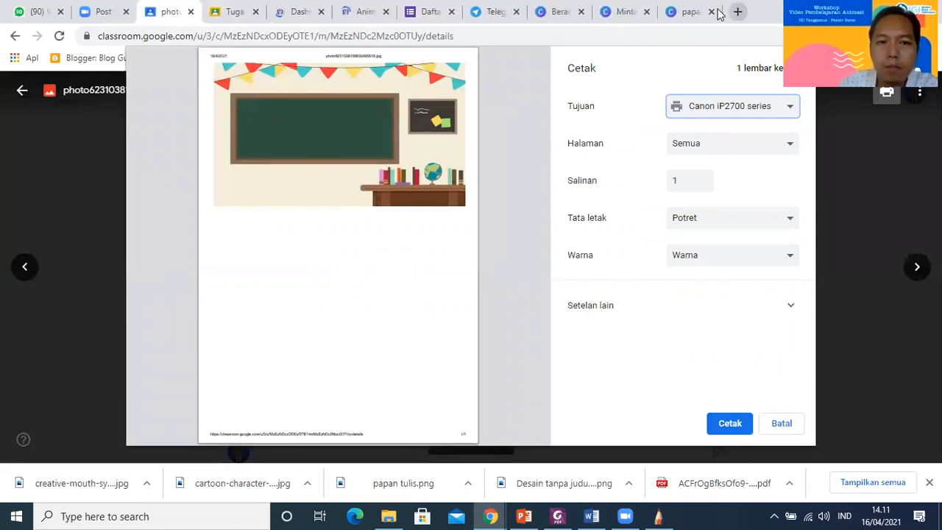
left_click(717, 13)
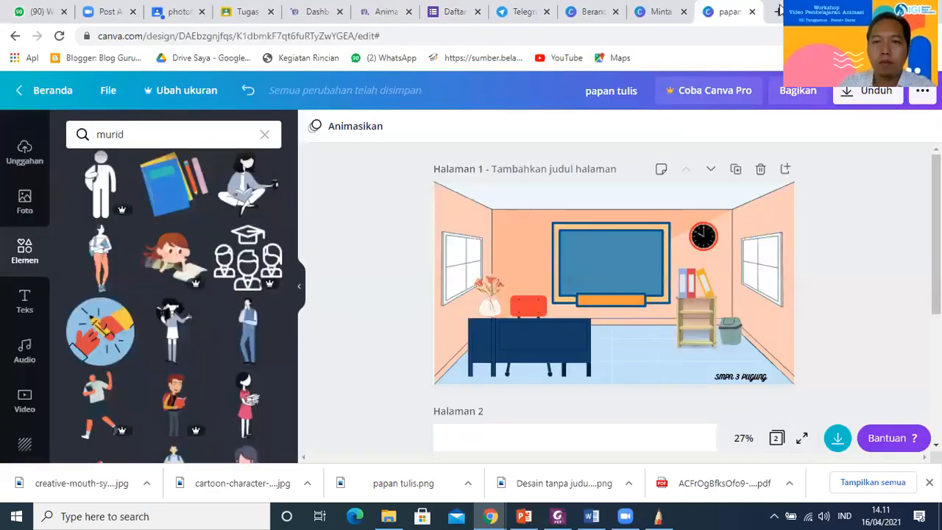
- Search Google for animaker in a new browser tab and open the Animaker website from the results
left_click(777, 12)
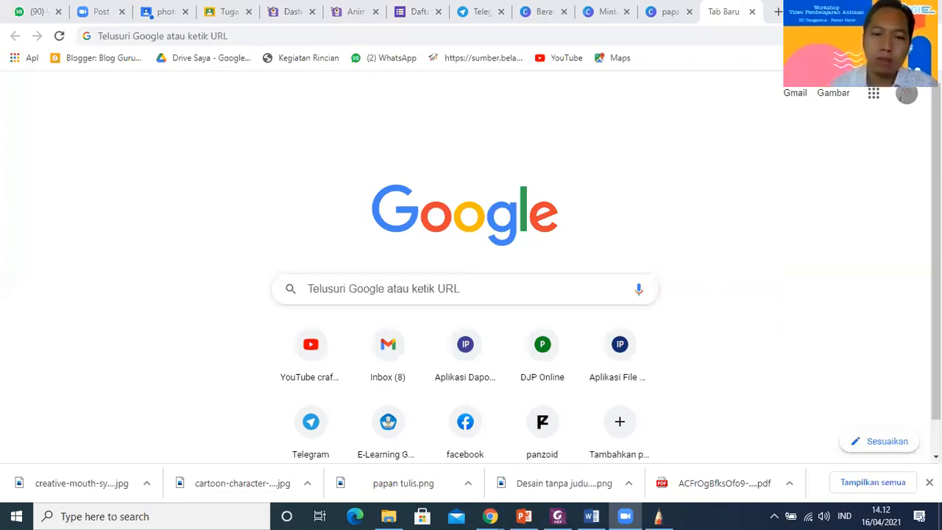
left_click(442, 288)
type("a")
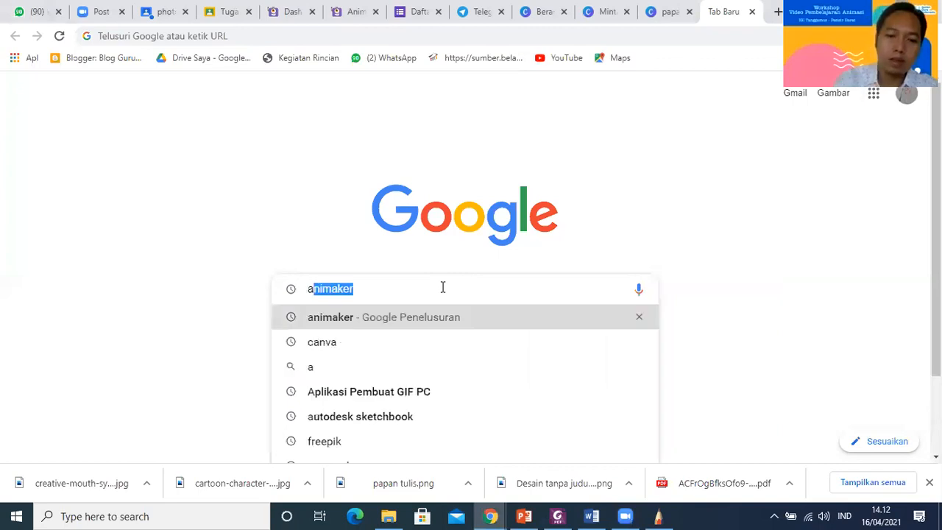
type("n")
key("Return")
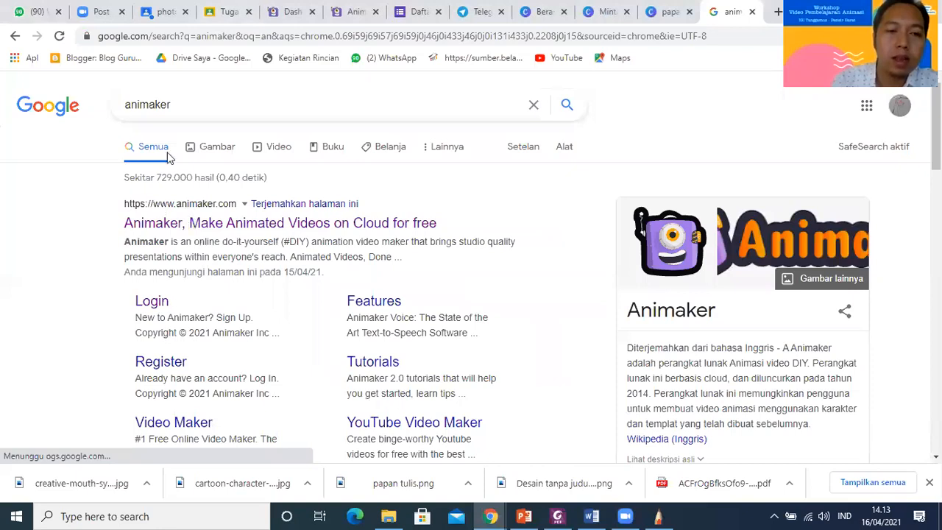
left_click(207, 225)
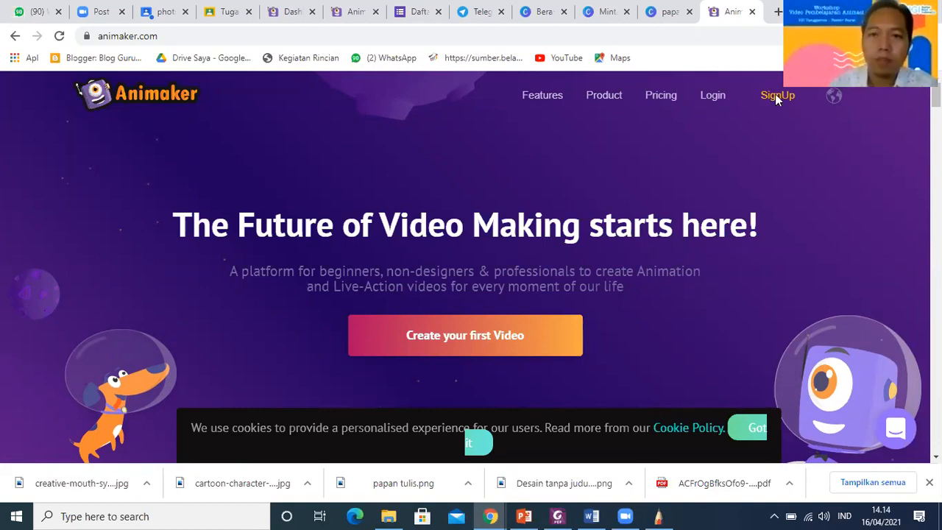
- Close the two older Animaker tabs and the attendance form tab
left_click(376, 12)
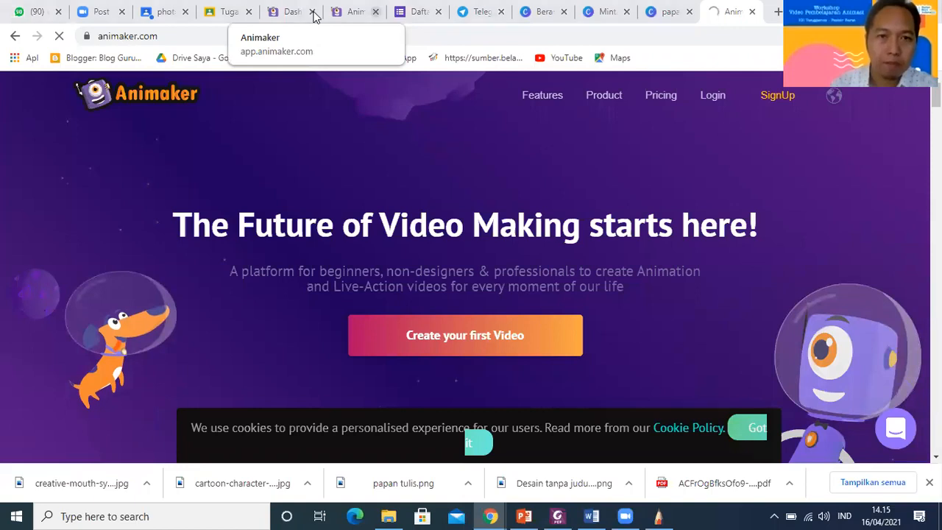
left_click(375, 12)
left_click(375, 12)
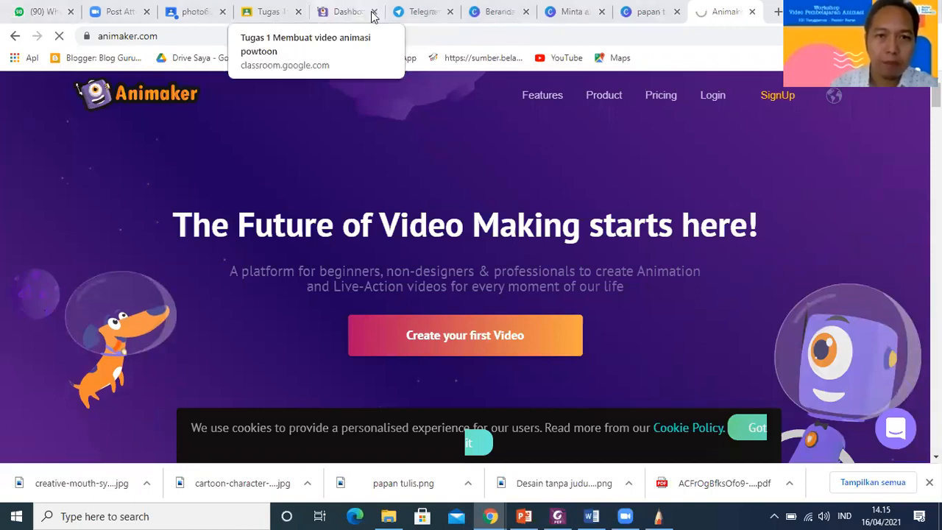
left_click(370, 13)
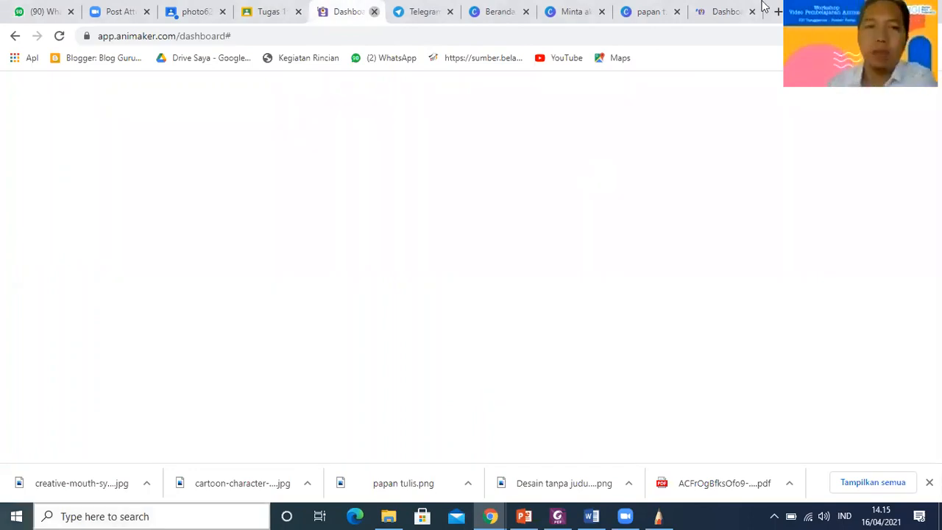
left_click(374, 12)
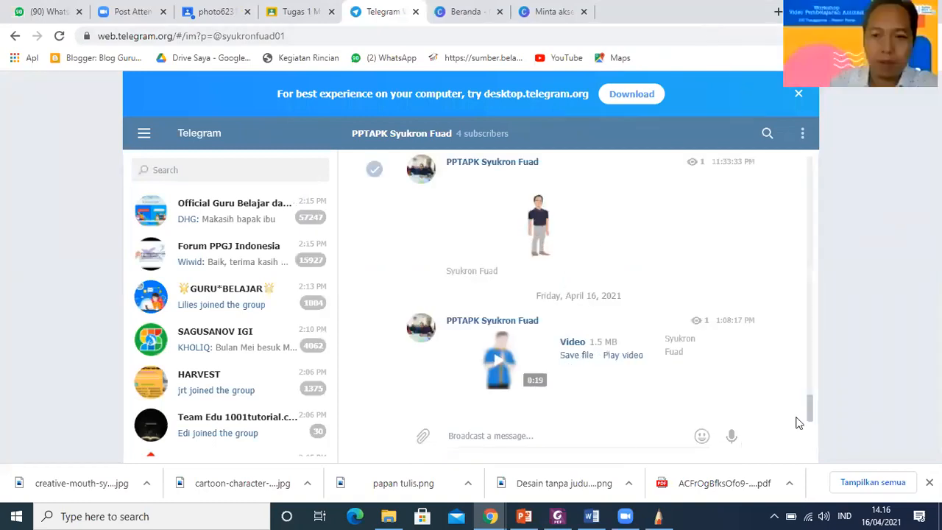
- Glance back through the Telegram channel's earlier messages, return to the Animaker dashboard and select its web address
scroll(683, 358, "up", 1)
scroll(561, 296, "up", 3)
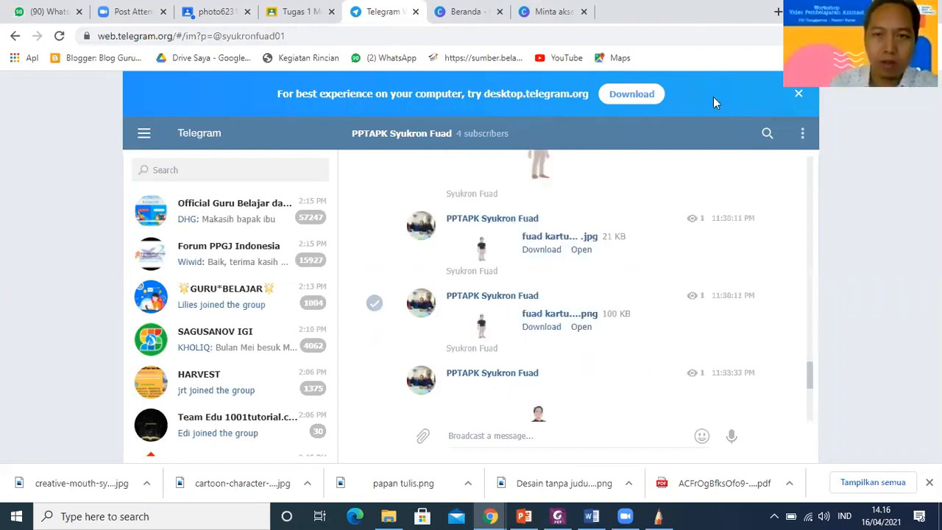
left_click(778, 12)
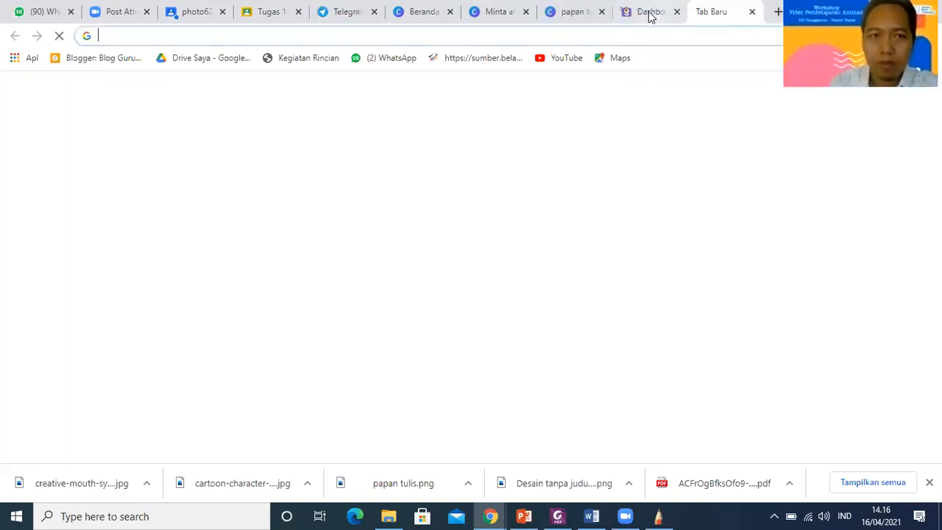
left_click(650, 15)
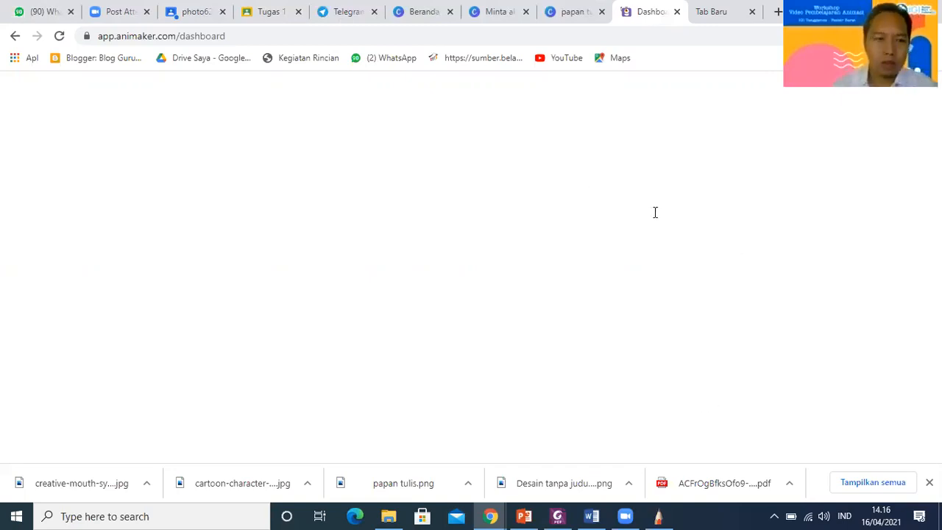
left_click(233, 35)
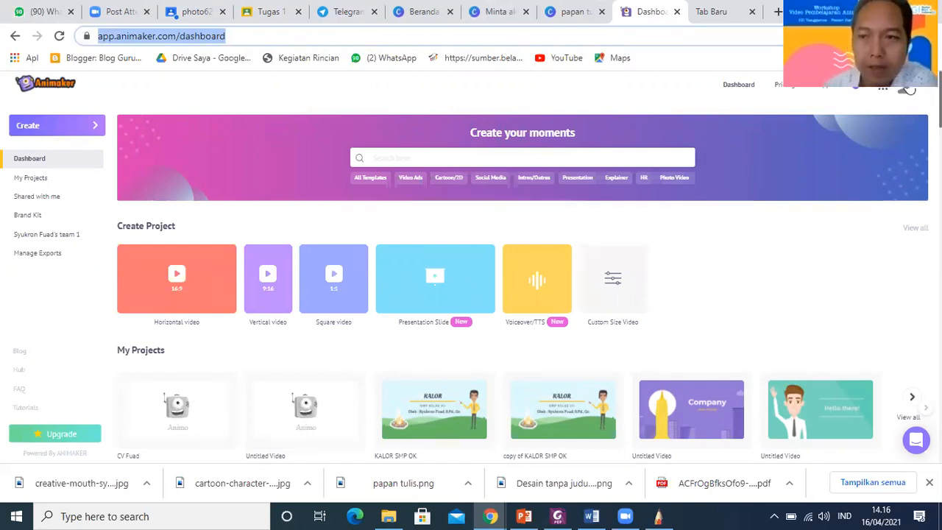
- Sign out of the Animaker account and sign back in through Google with the first listed account
left_click(906, 88)
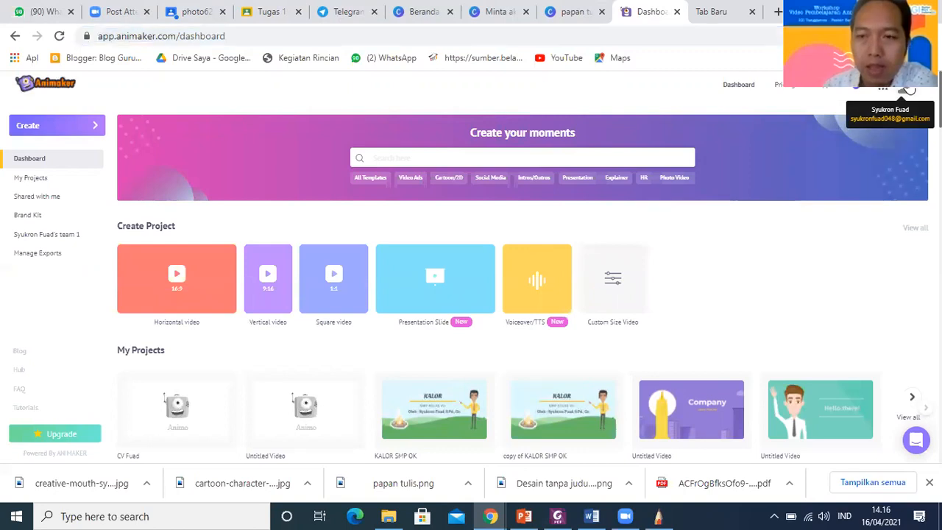
left_click(906, 88)
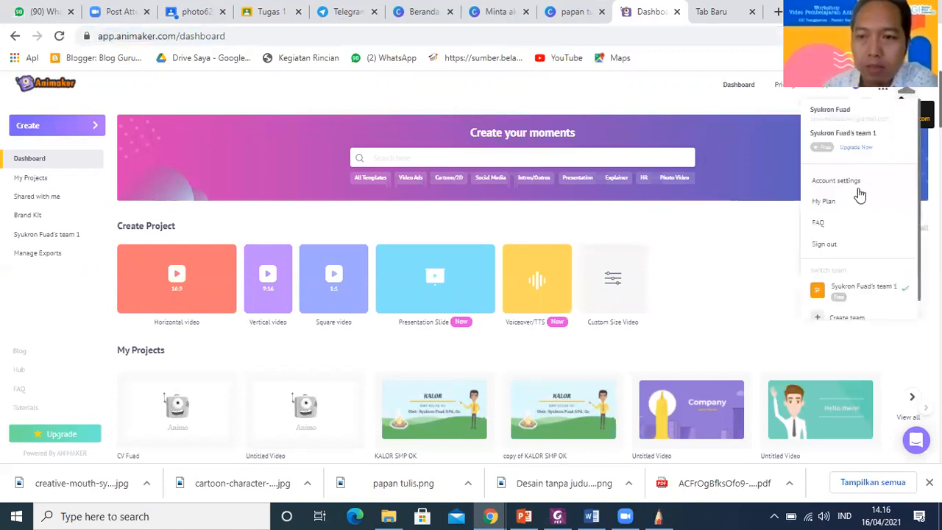
left_click(852, 243)
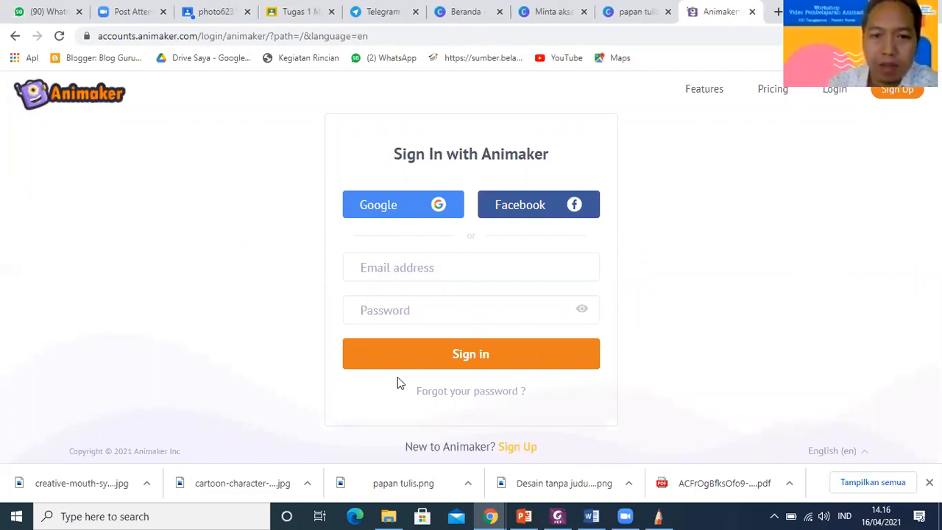
left_click(396, 206)
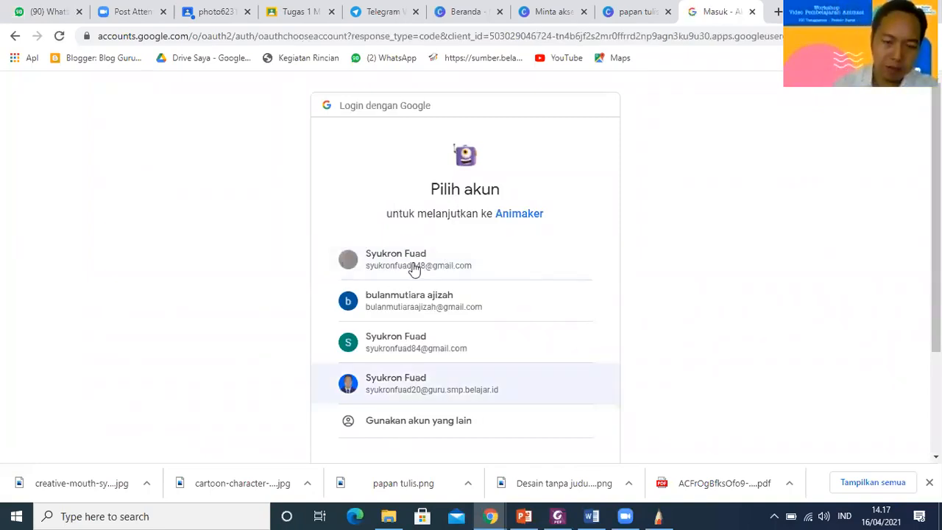
left_click(414, 269)
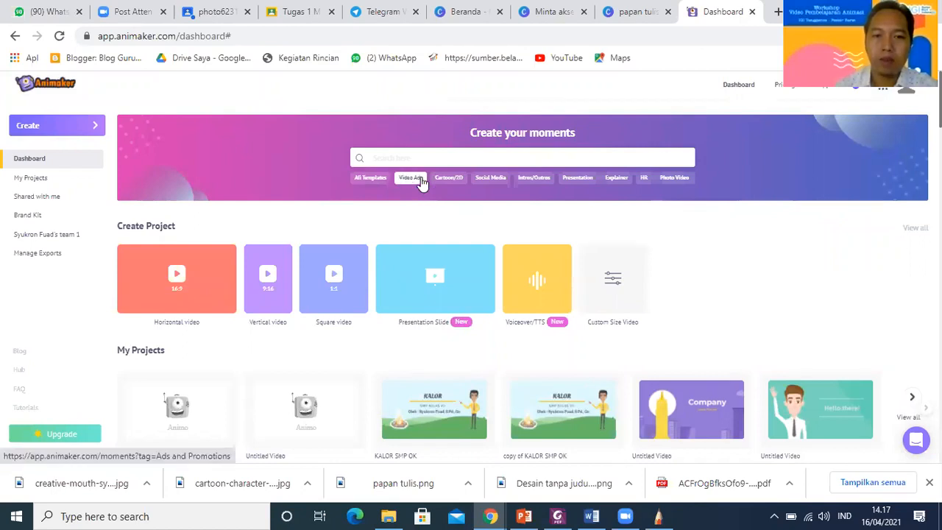
- Browse the Cartoon/2D video templates and switch the template gallery to All Templates
left_click(446, 179)
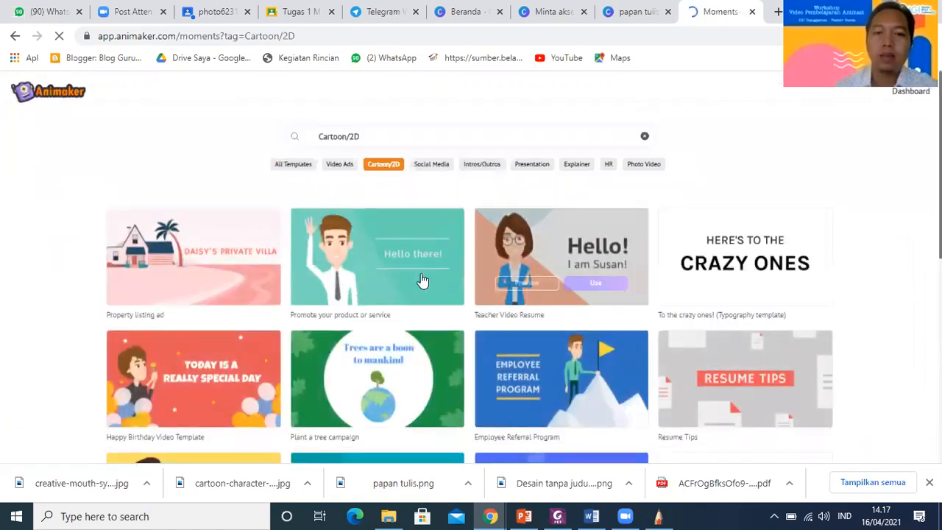
mouse_move(417, 242)
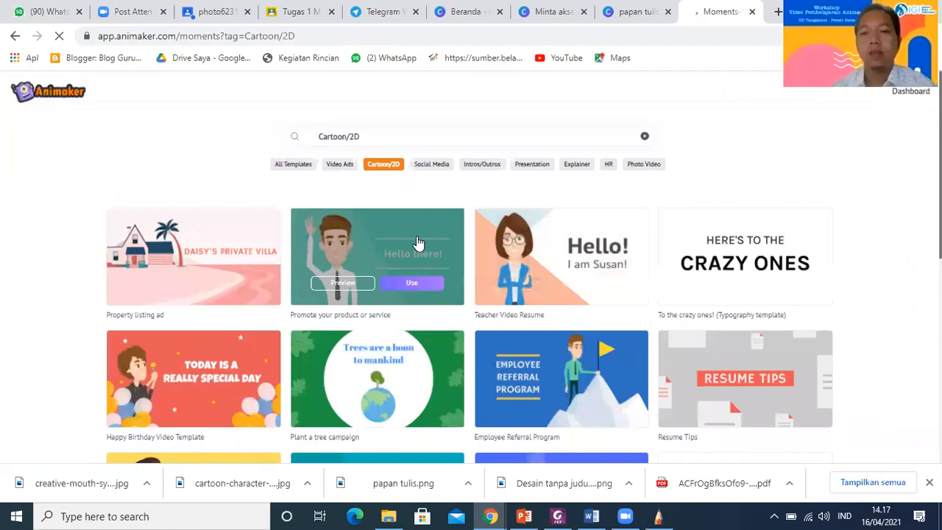
scroll(444, 259, "down", 3)
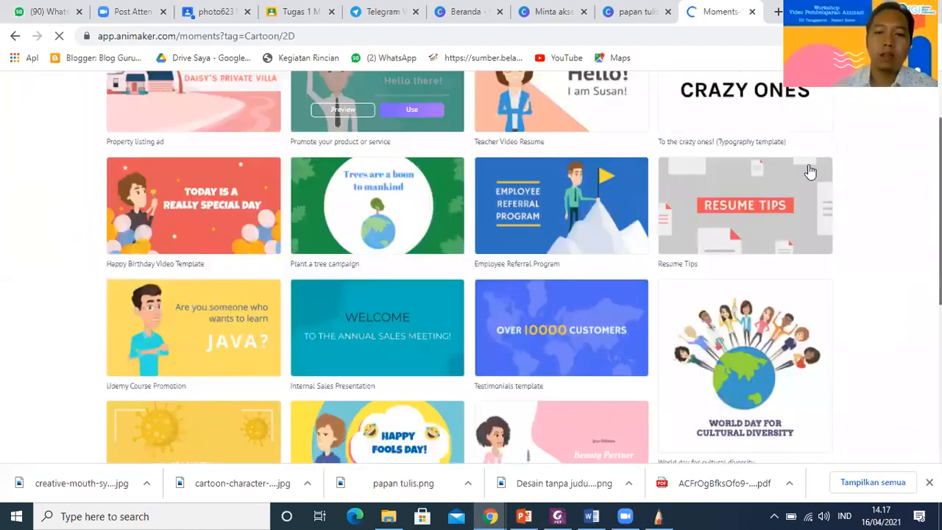
scroll(810, 171, "down", 3)
mouse_move(428, 351)
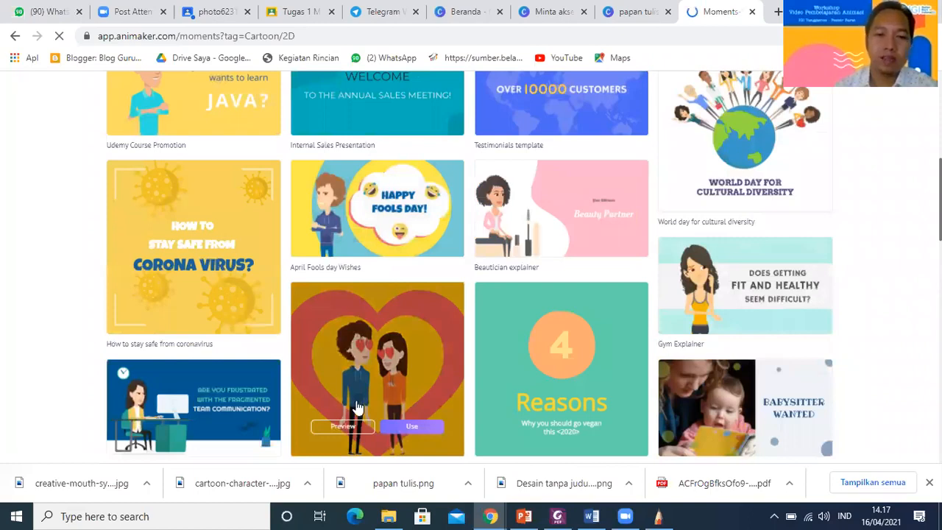
scroll(356, 406, "down", 3)
scroll(477, 387, "down", 3)
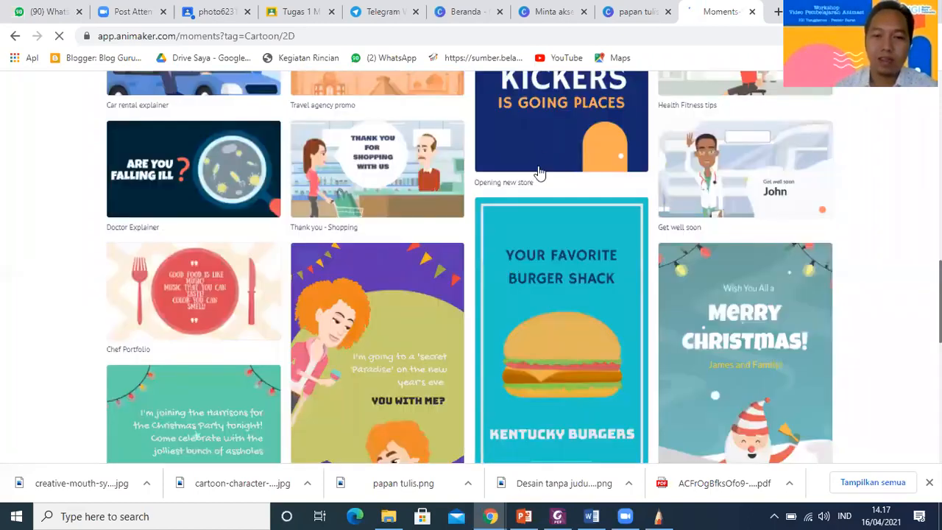
scroll(538, 172, "down", 5)
scroll(566, 270, "up", 4)
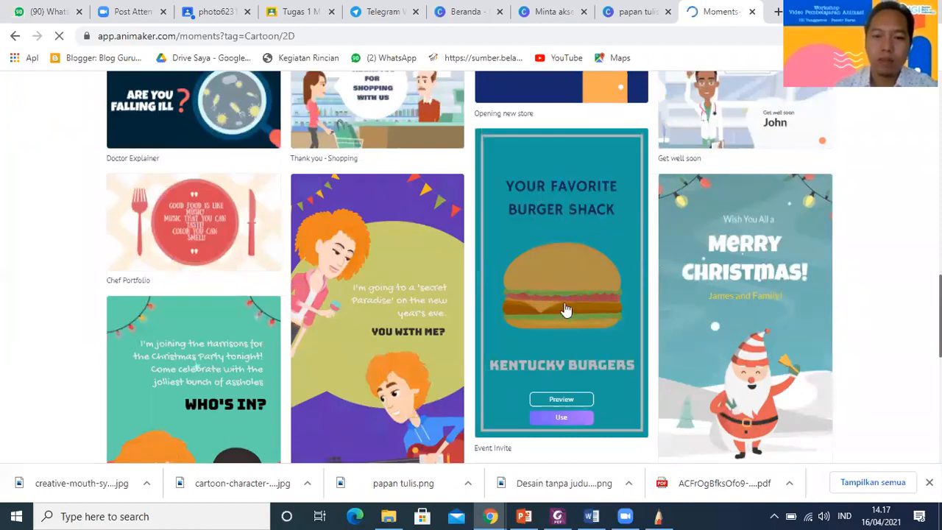
scroll(571, 316, "down", 5)
scroll(721, 295, "up", 7)
scroll(724, 323, "up", 2)
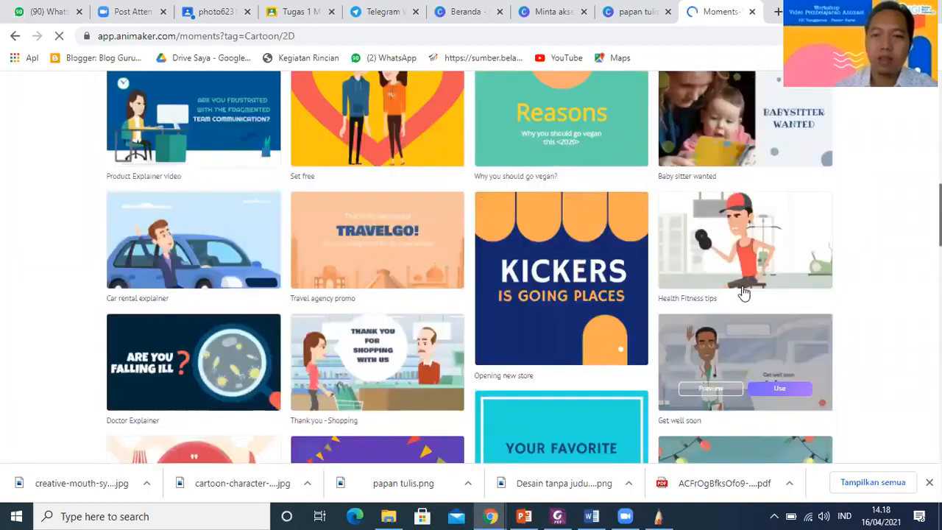
scroll(707, 272, "up", 3)
scroll(309, 169, "up", 3)
left_click(290, 165)
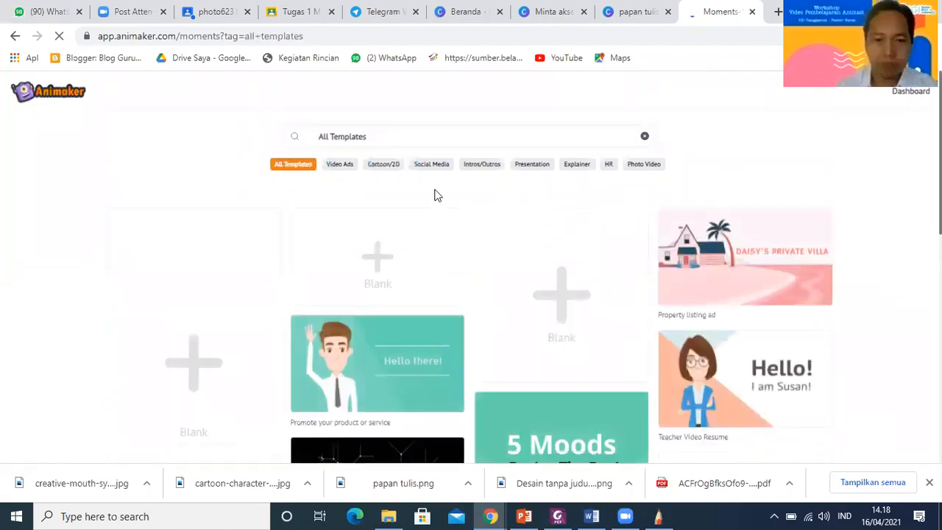
- Return to the Animaker dashboard and look over its project formats and existing projects
left_click(906, 102)
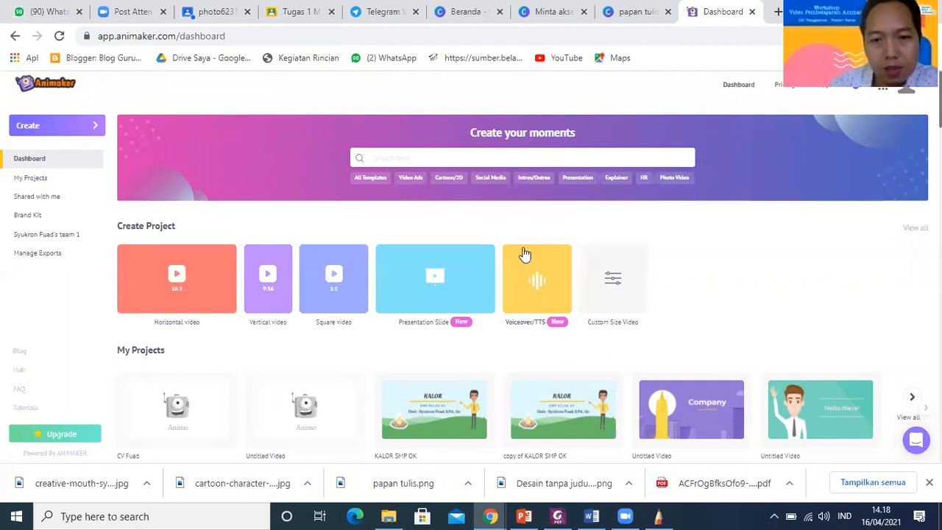
scroll(524, 254, "down", 2)
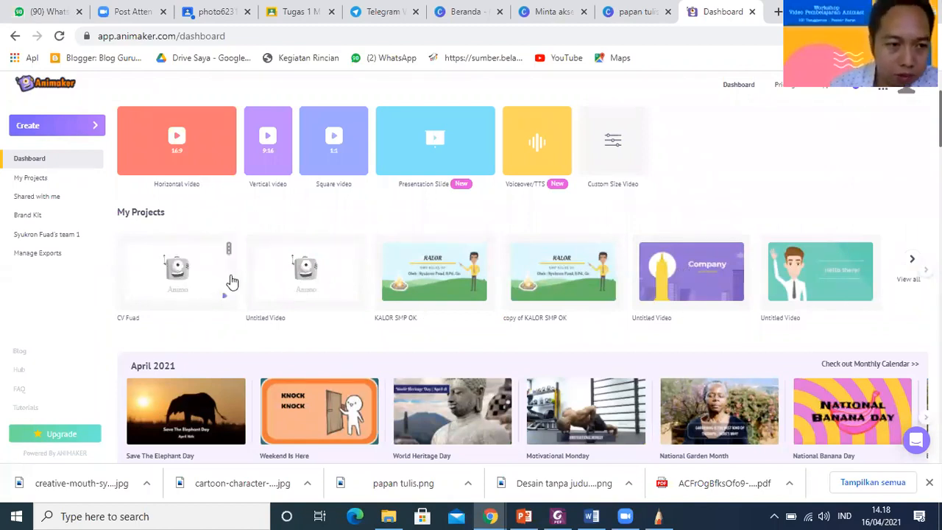
scroll(231, 275, "down", 3)
scroll(110, 184, "up", 5)
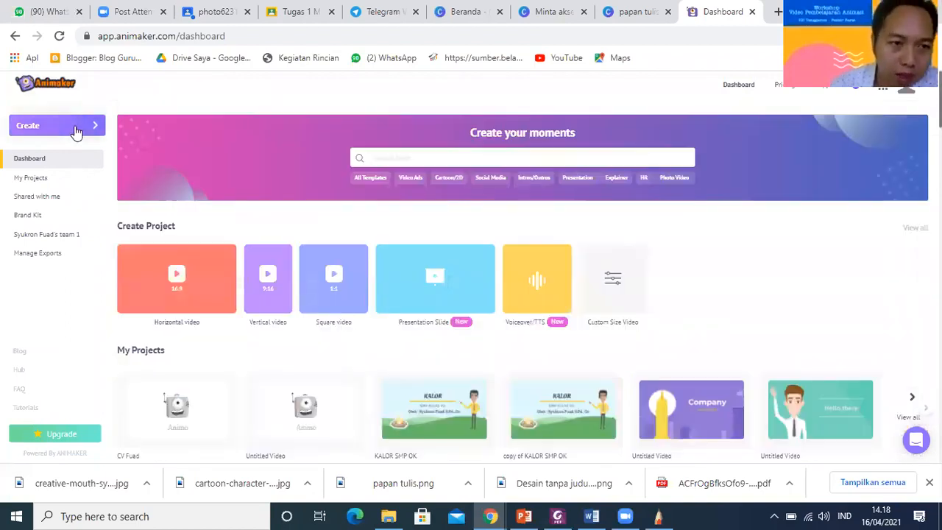
- Start a new video from the landscape blank option in the template gallery
left_click(77, 131)
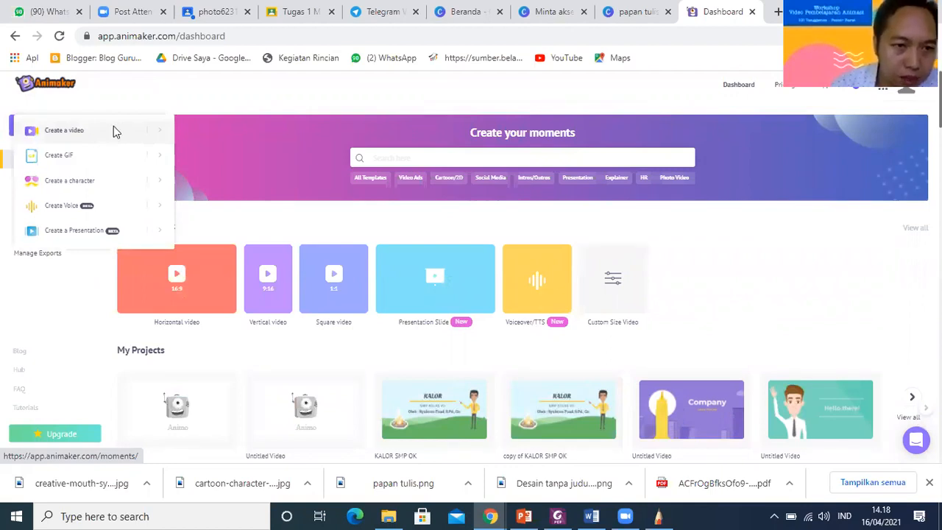
left_click(114, 131)
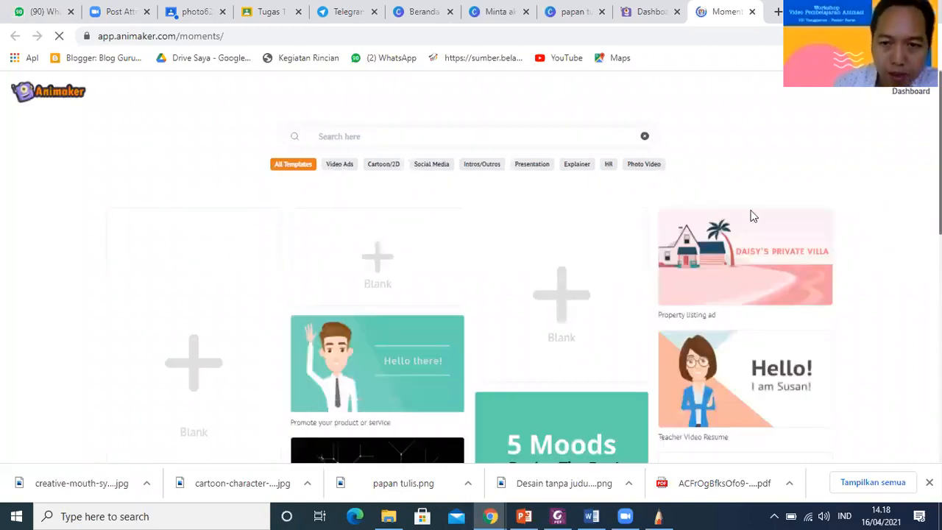
left_click(383, 266)
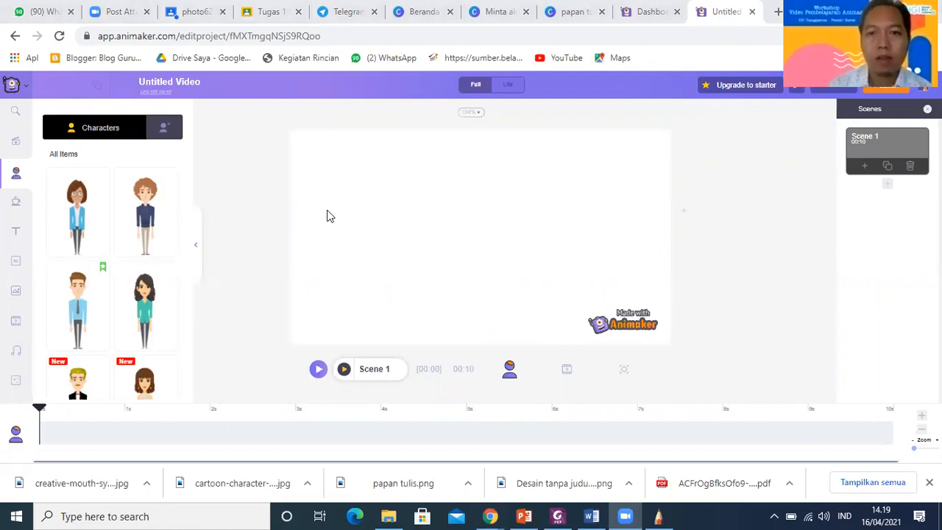
- On the dashboard, view and dismiss the horizontal video's creation options, and reopen and close the video template gallery
left_click(650, 12)
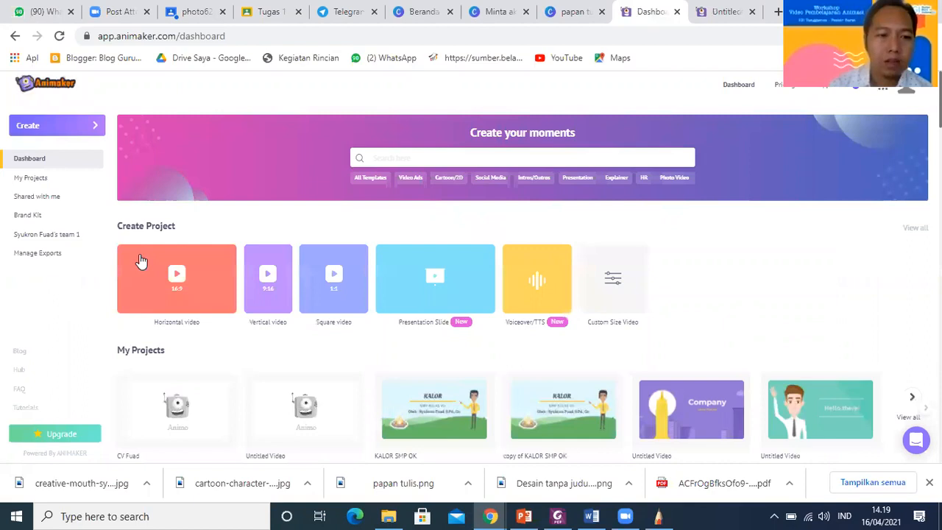
left_click(151, 306)
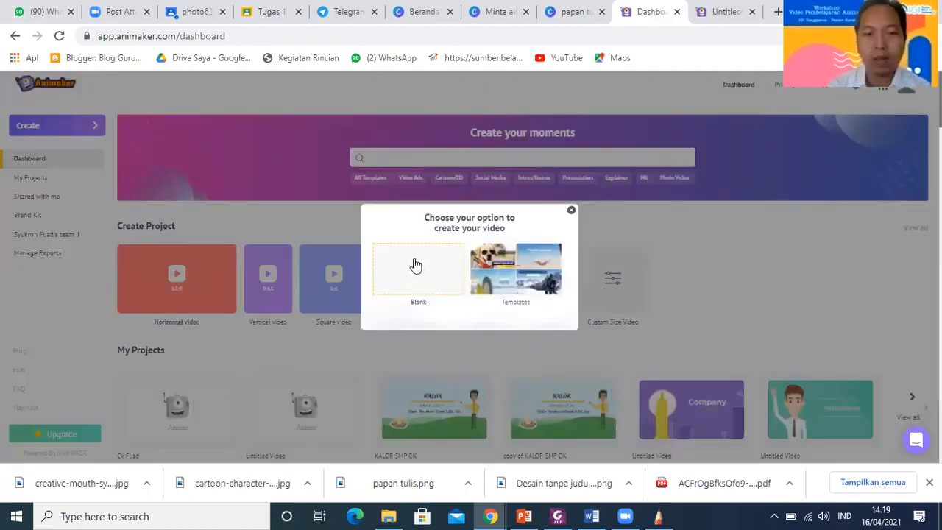
left_click(724, 12)
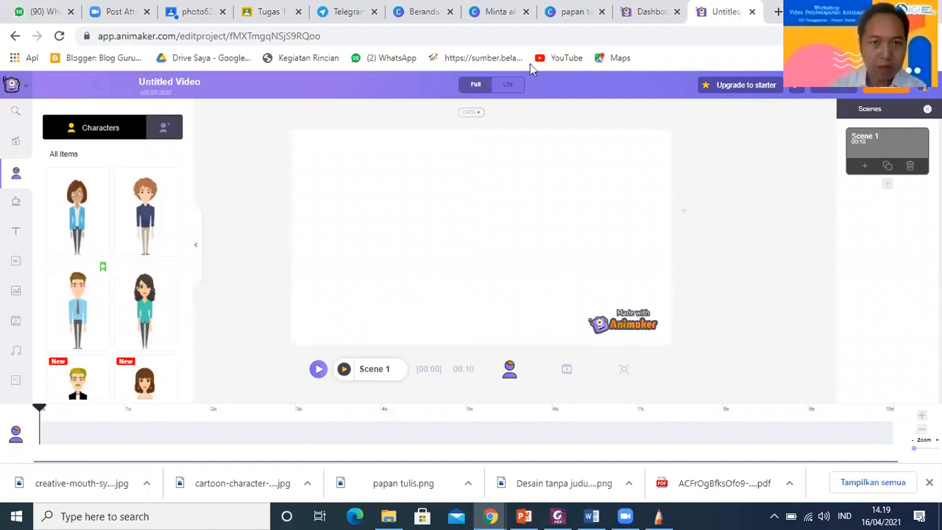
left_click(652, 12)
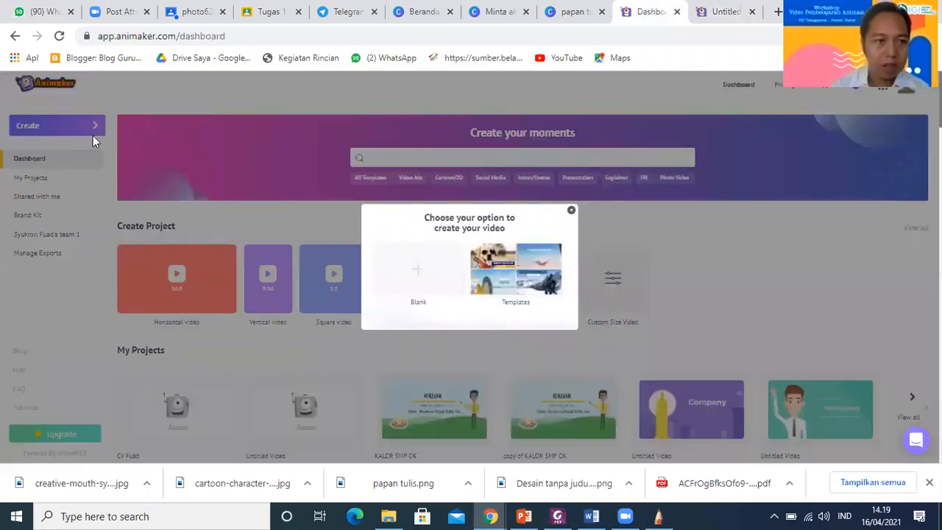
left_click(78, 130)
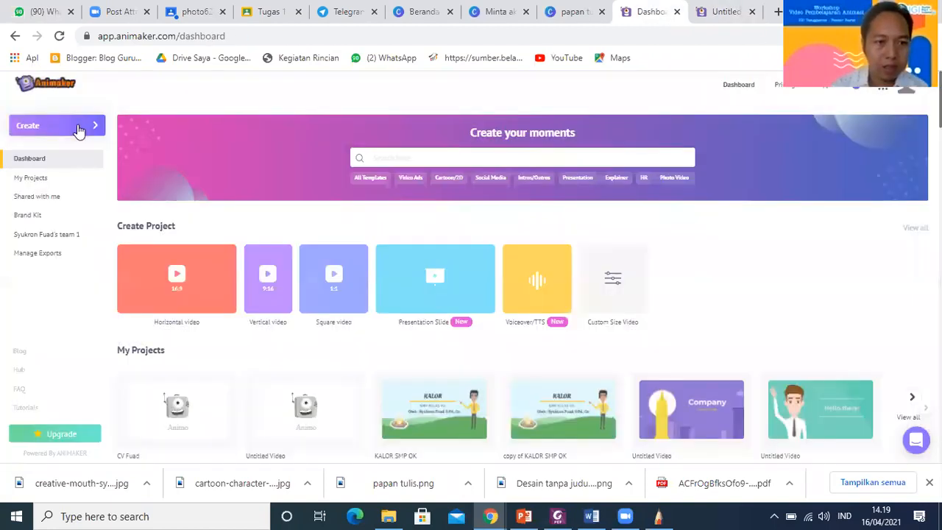
mouse_move(76, 130)
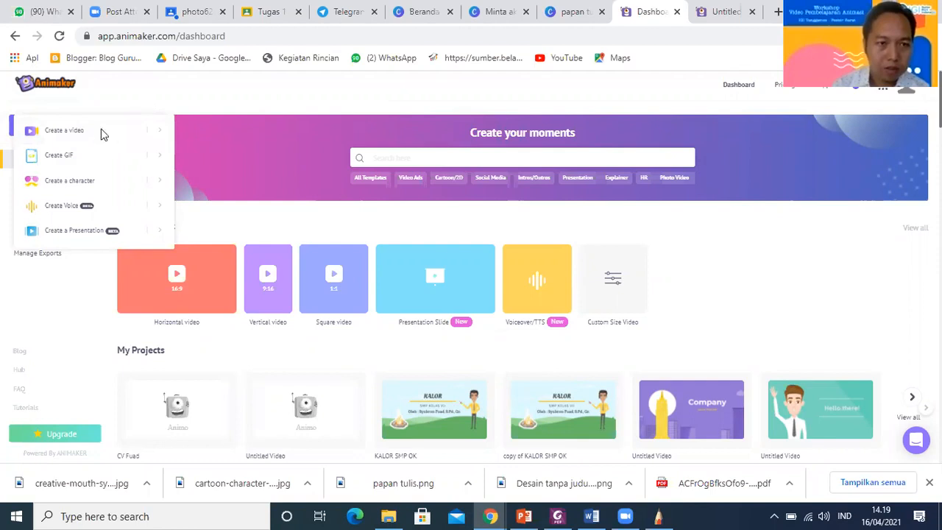
left_click(102, 135)
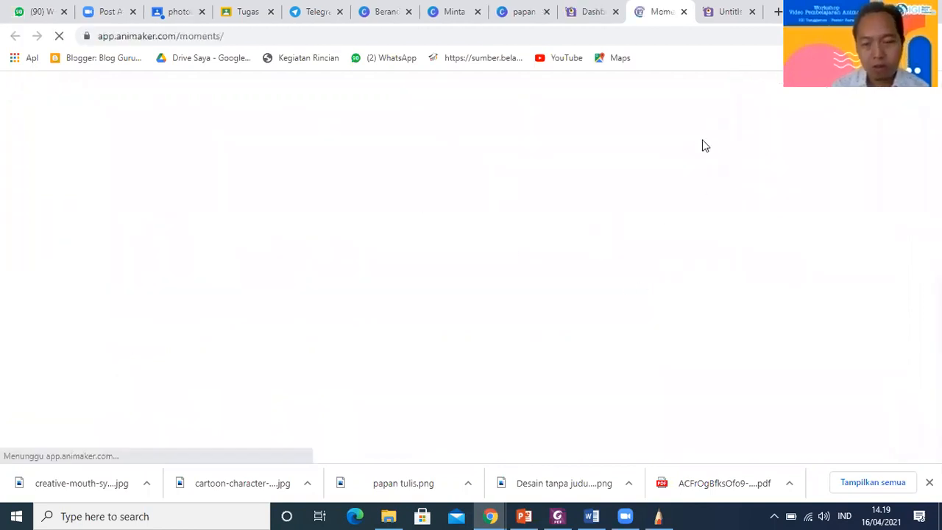
left_click(684, 12)
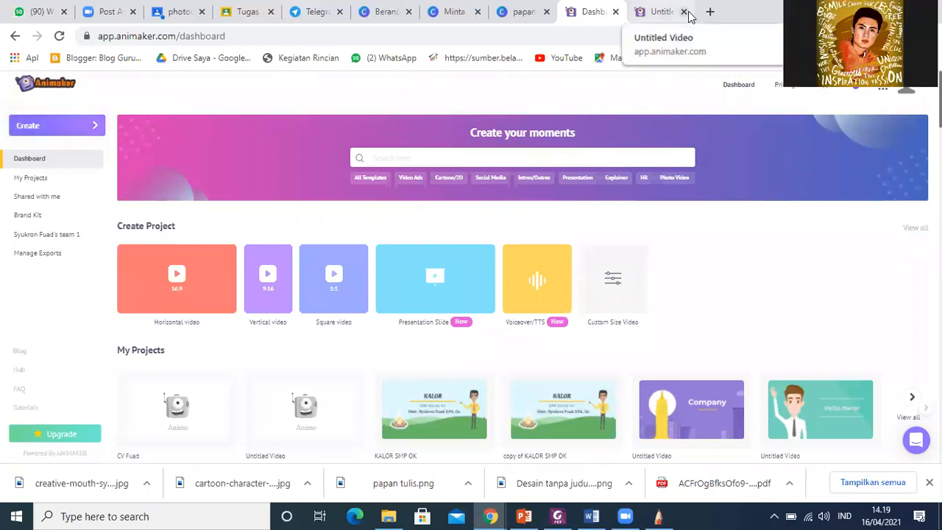
- Create a blank horizontal video from the dashboard and close the tab of the earlier untitled project
left_click(196, 296)
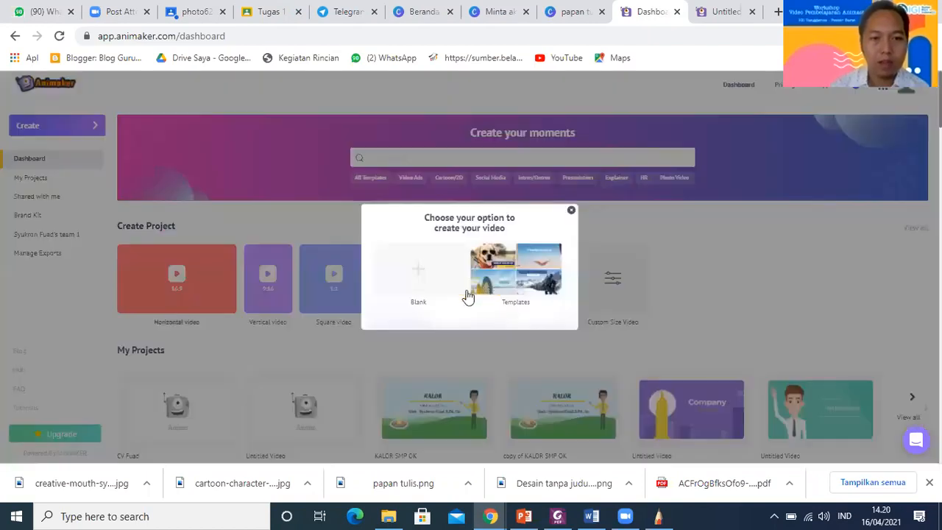
left_click(427, 282)
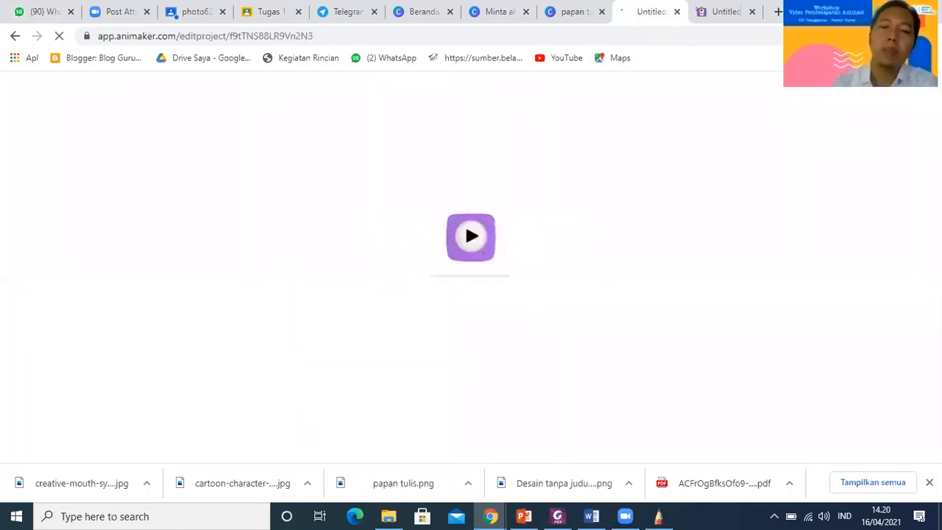
left_click(752, 12)
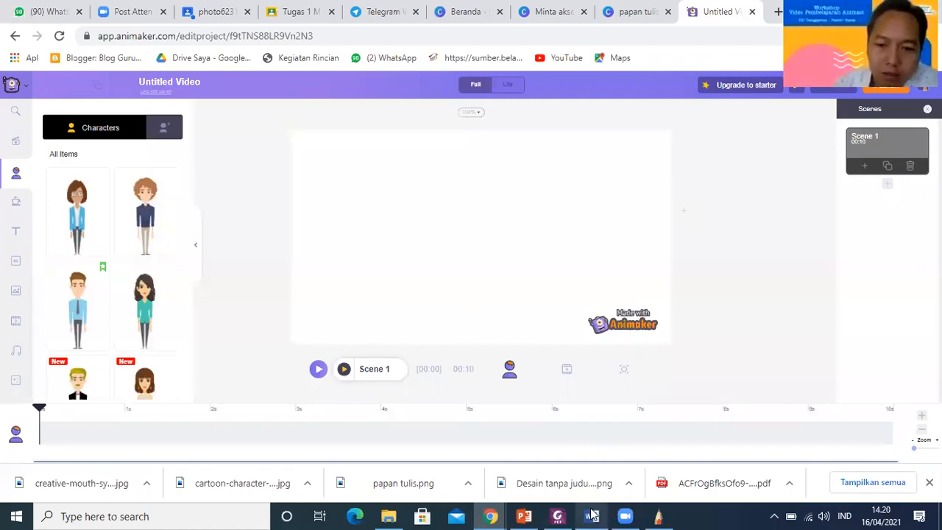
- Switch to the storyline document in Word, shrink its window over the Animaker editor and examine the Opening Title row of the storyline table
mouse_move(590, 513)
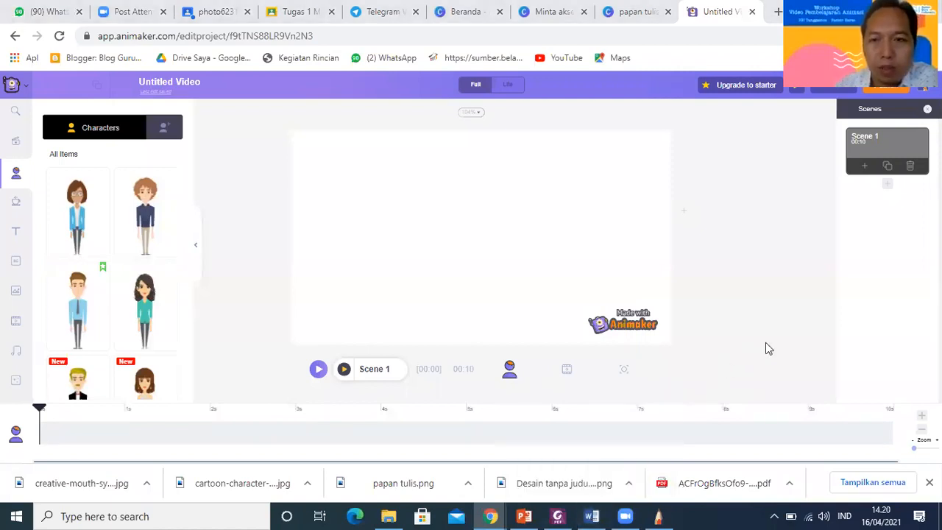
left_click(592, 515)
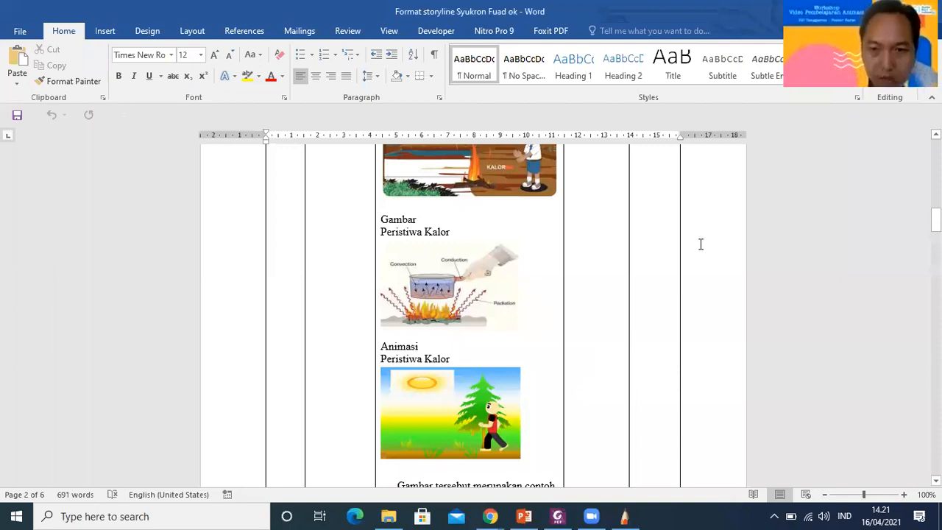
scroll(735, 100, "down", 2)
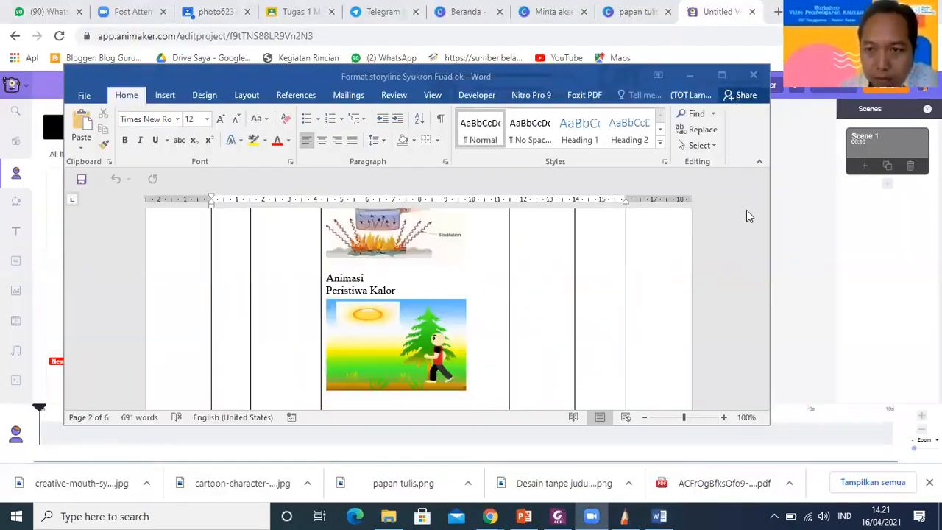
scroll(705, 287, "up", 1)
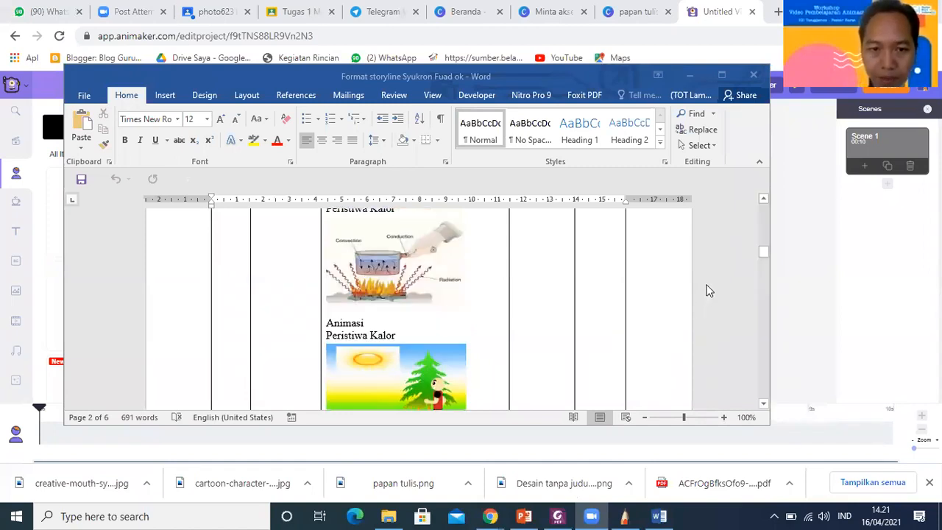
scroll(706, 291, "up", 5)
scroll(557, 326, "up", 5)
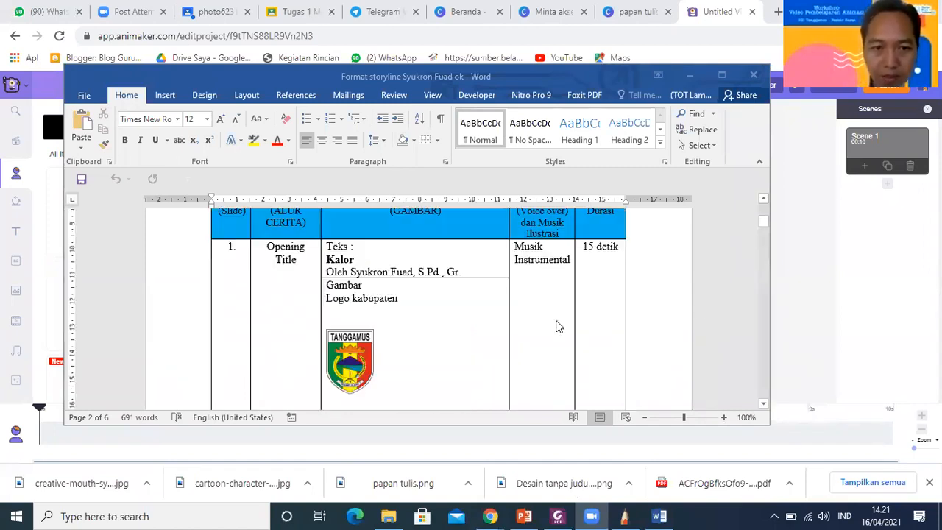
scroll(569, 319, "up", 2)
scroll(535, 318, "down", 1)
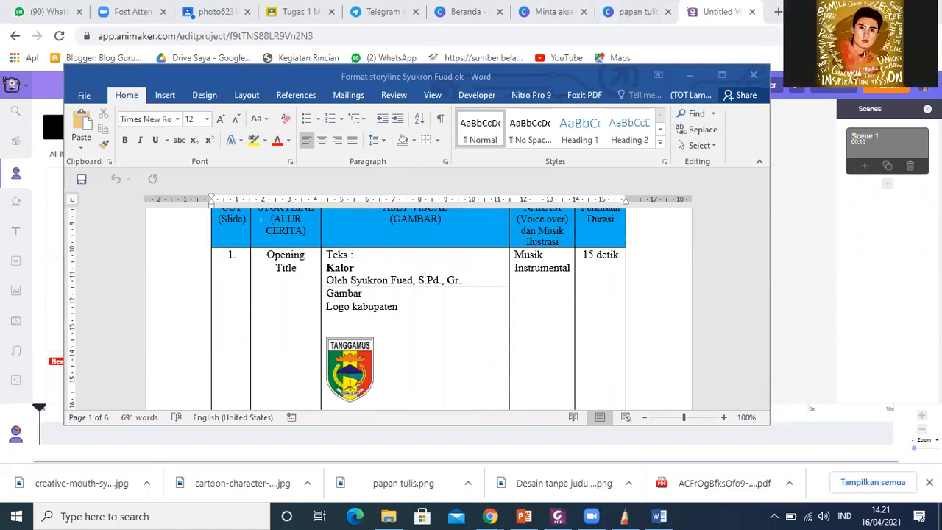
- Switch from the Word storyline to the Animaker project and rename the untitled video as "Kalor Untuk SMP"
left_click_drag(683, 78, 849, 227)
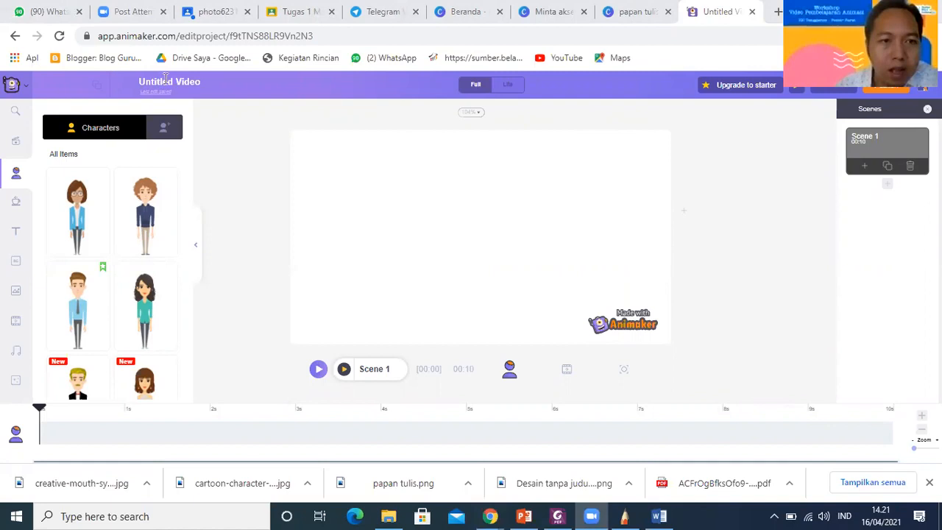
left_click(208, 87)
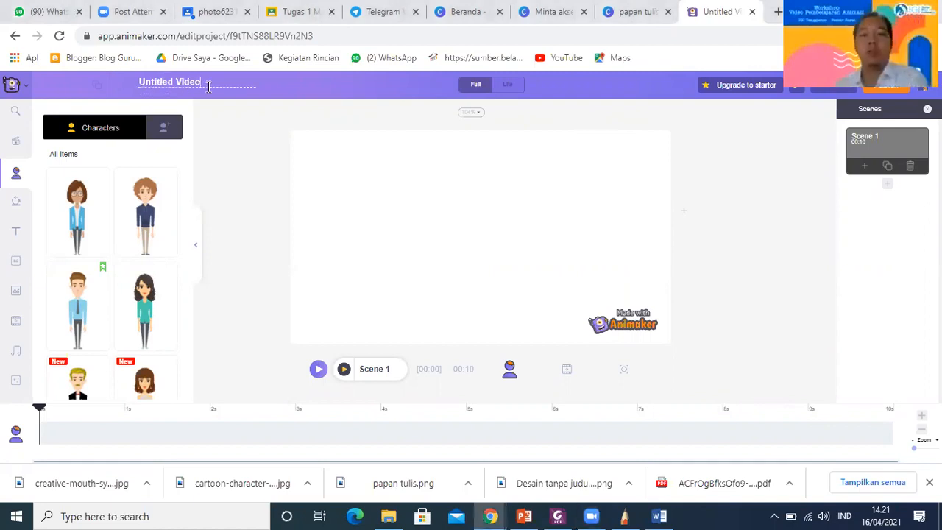
key("BackSpace")
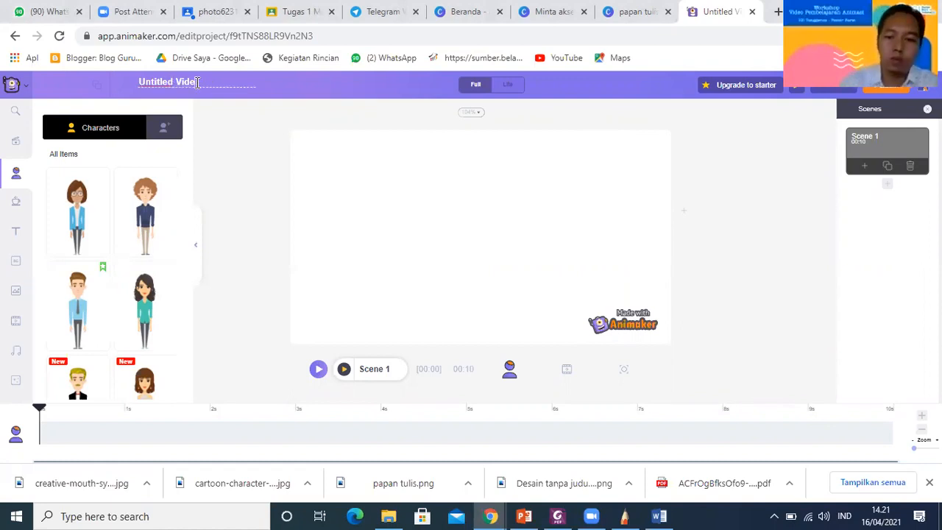
key("BackSpace")
key("BackSpace")
key("BackSpace")
key("BackSpace")
key("BackSpace")
key("BackSpace")
key("BackSpace")
key("BackSpace")
key("BackSpace")
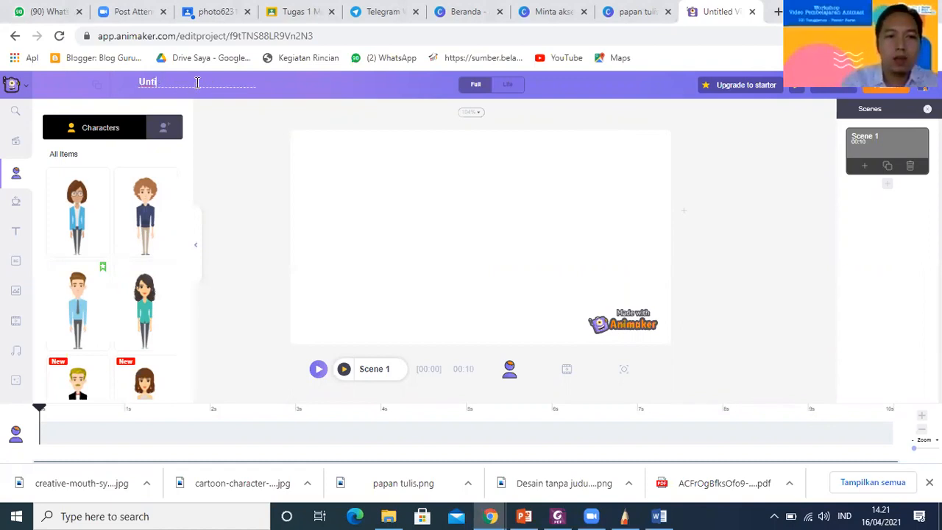
key("BackSpace")
key("BackSpace")
key("BackSpace")
key("BackSpace")
type("Kalor")
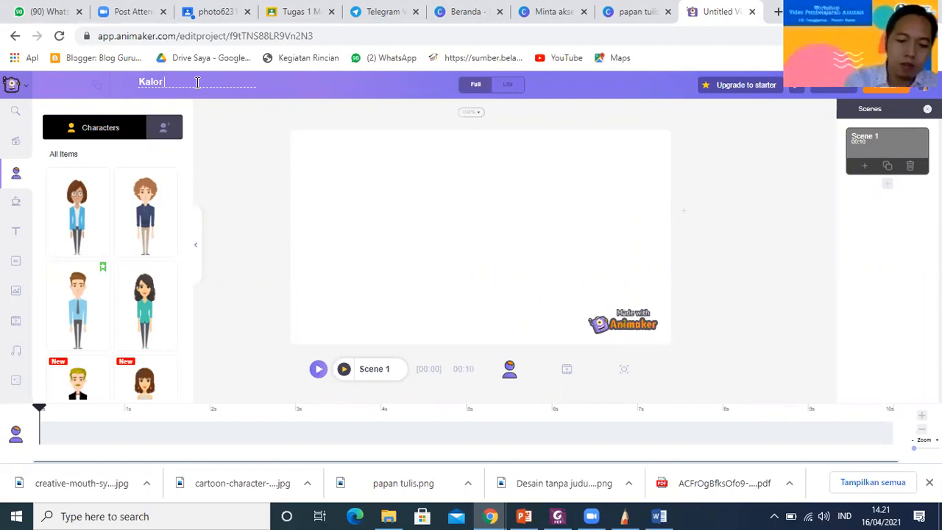
type(" Untuk SMP")
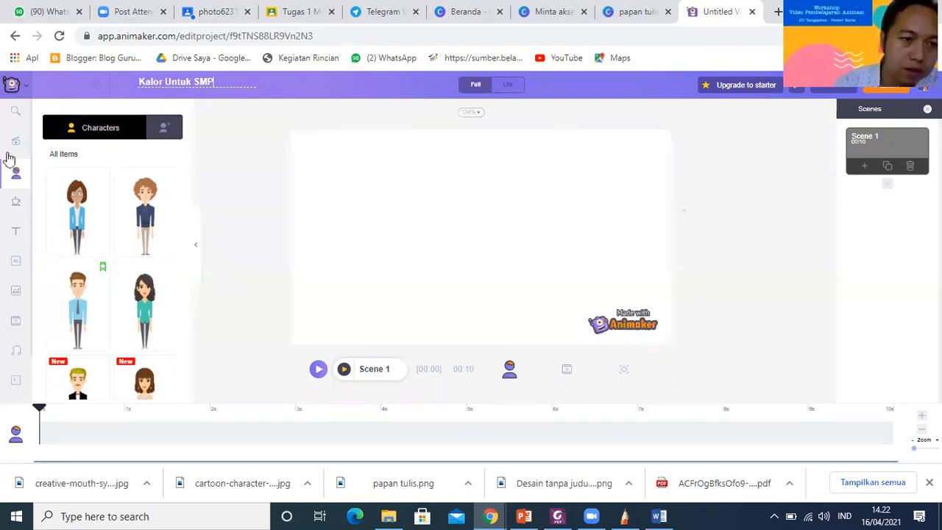
- Look through the asset libraries for characters, properties such as shapes, emoji and stickers, and text styles
left_click(18, 177)
left_click(16, 203)
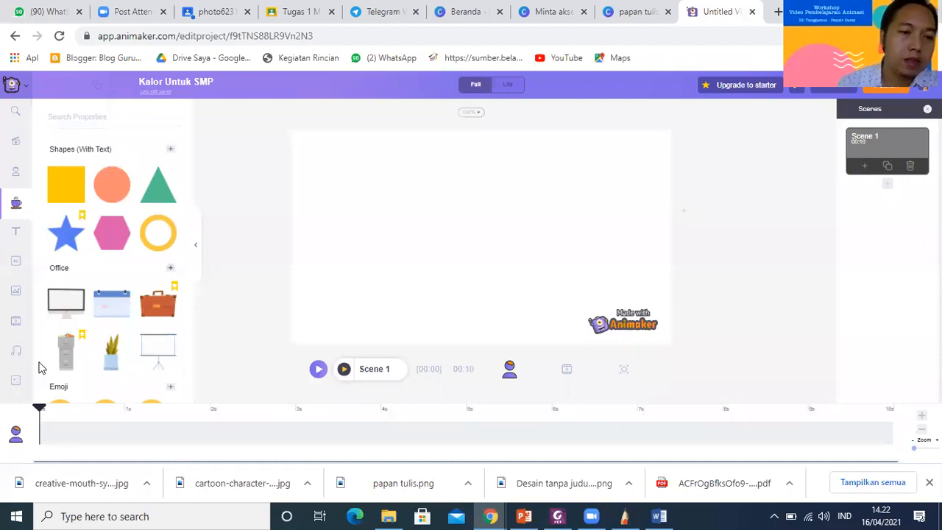
scroll(40, 368, "down", 3)
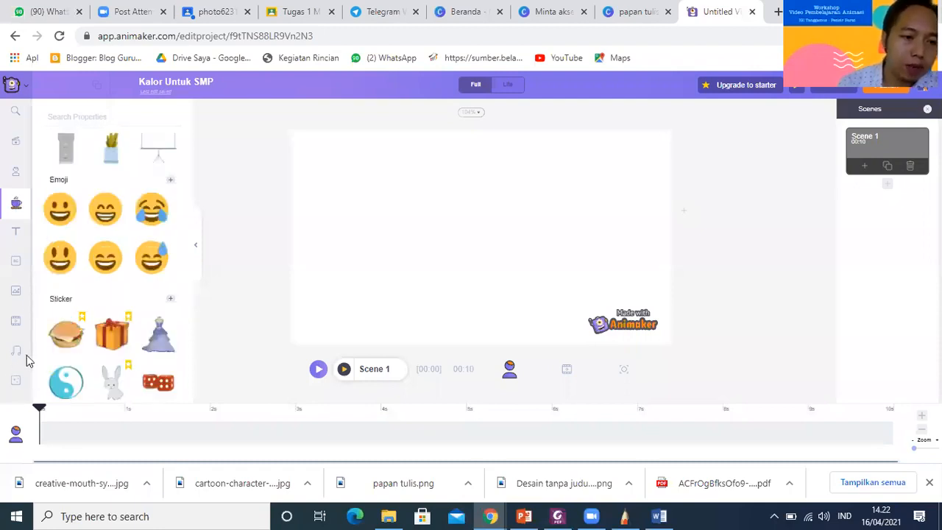
scroll(14, 362, "down", 1)
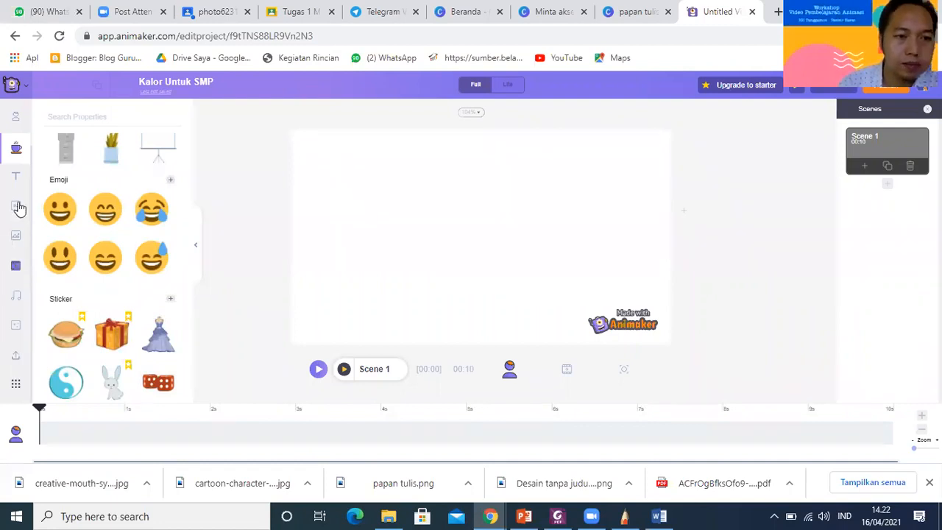
scroll(17, 242, "up", 1)
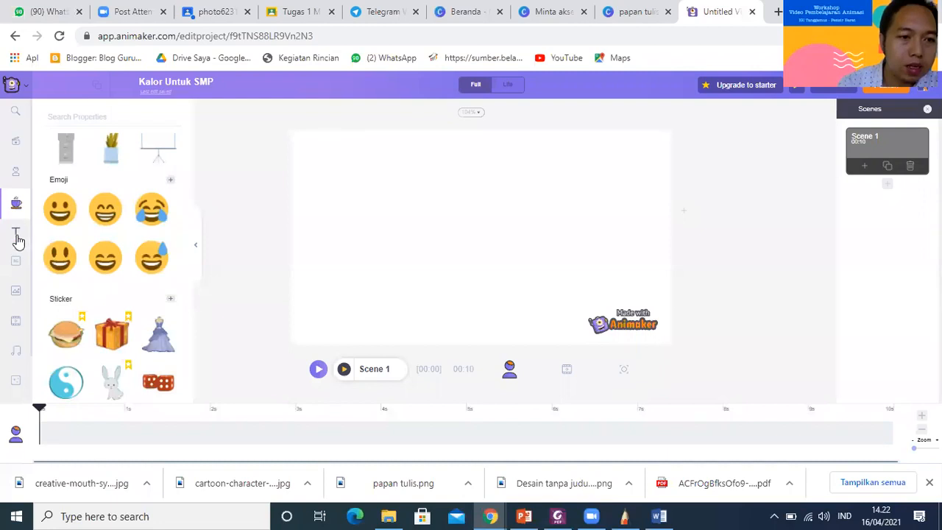
left_click(17, 236)
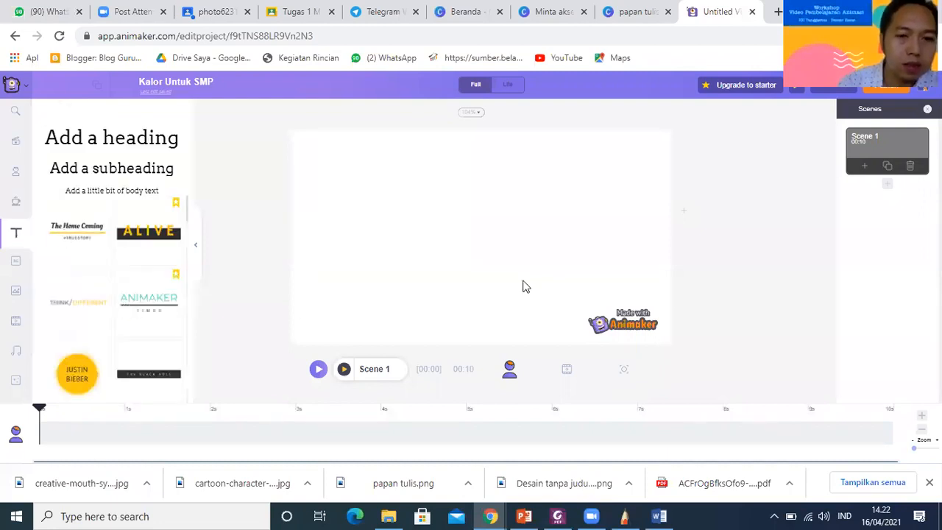
- Set Scene 1's background to the countryside landscape with red barns and a dirt path from the background library
left_click(17, 263)
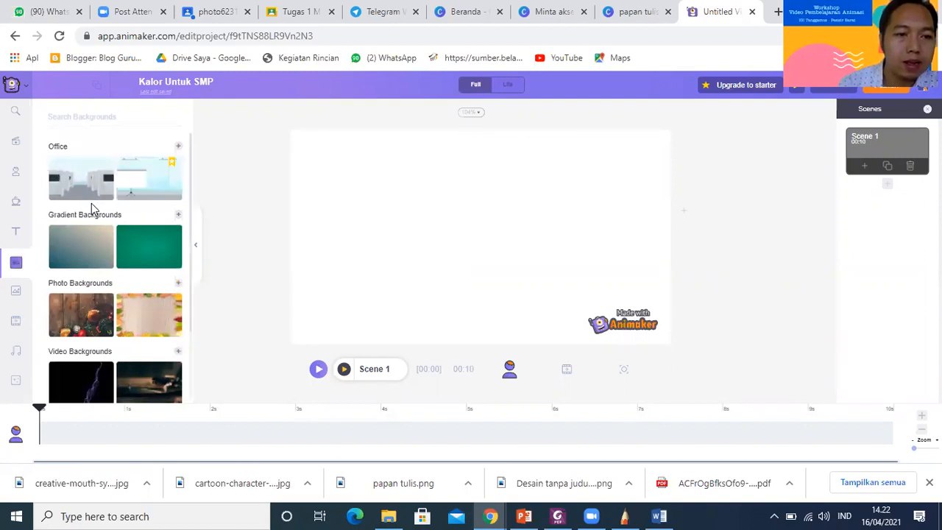
scroll(92, 209, "down", 1)
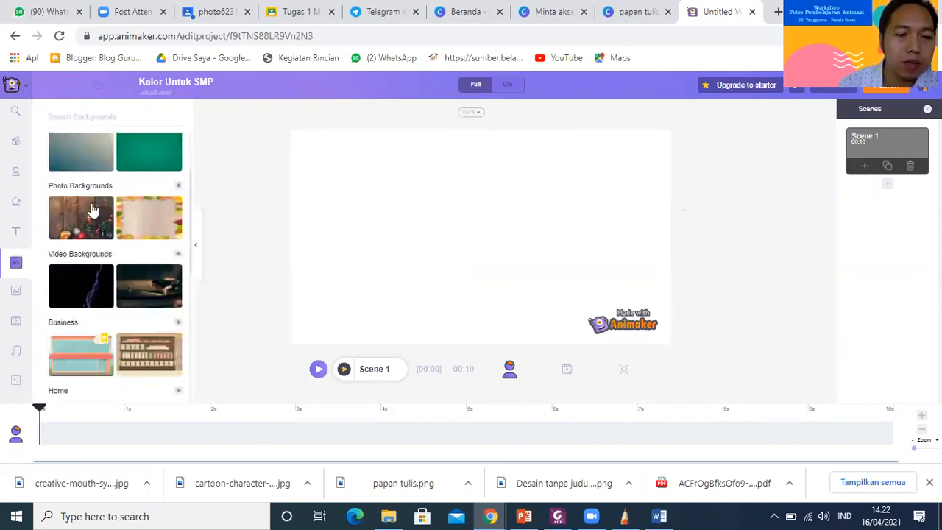
scroll(92, 209, "down", 2)
scroll(92, 211, "down", 2)
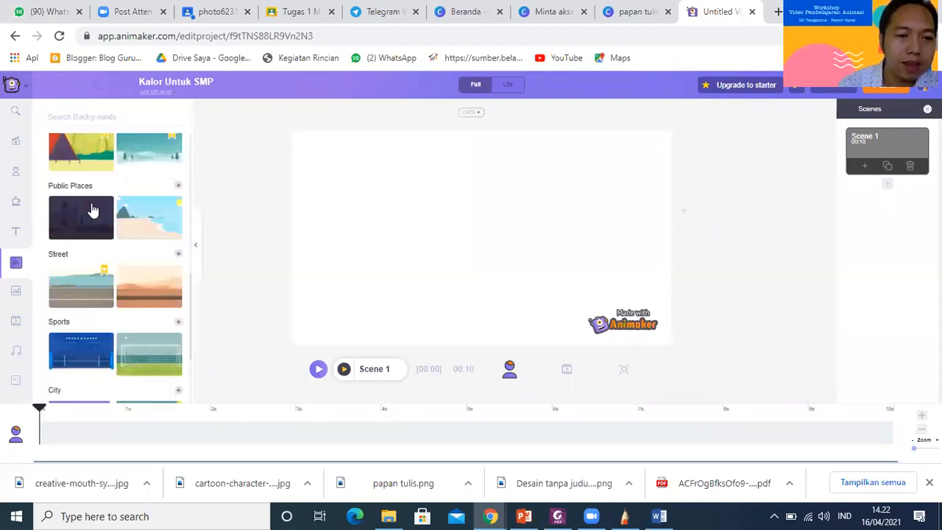
scroll(92, 211, "down", 2)
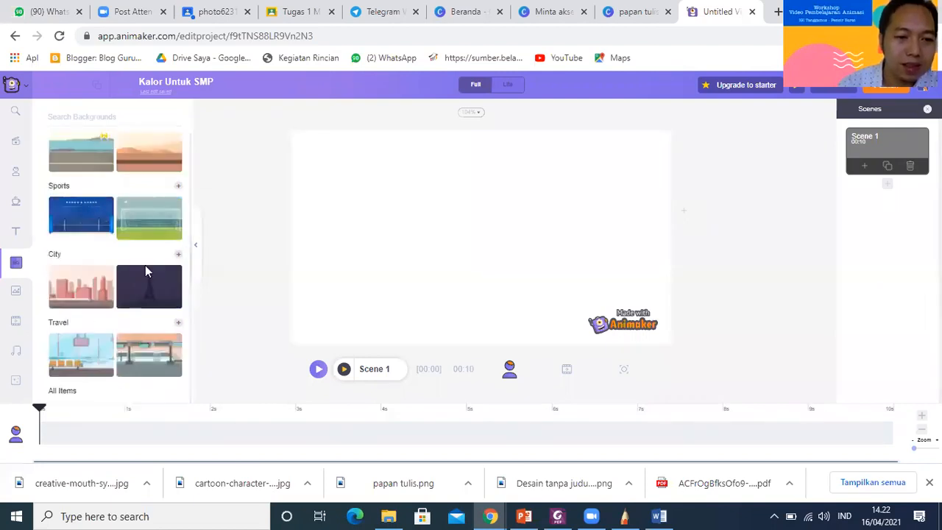
scroll(95, 266, "down", 3)
scroll(85, 261, "down", 2)
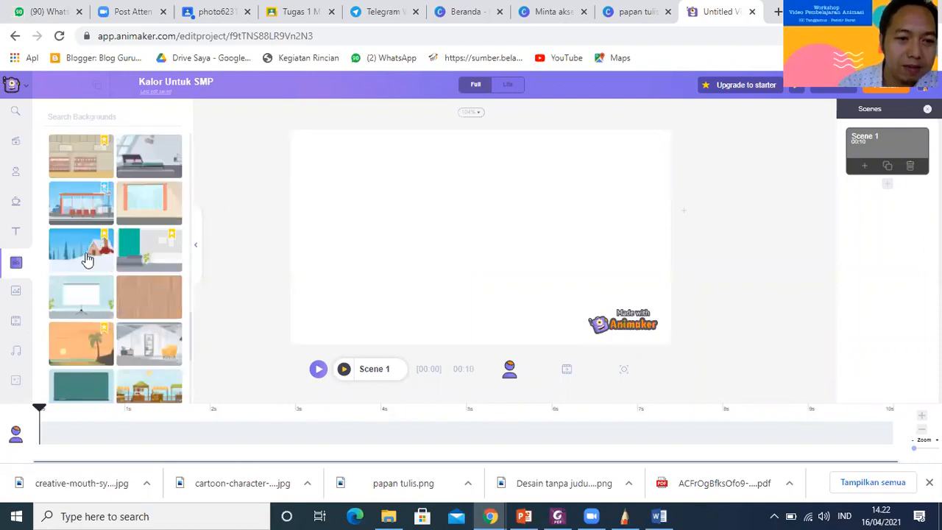
scroll(87, 257, "down", 2)
scroll(87, 258, "down", 1)
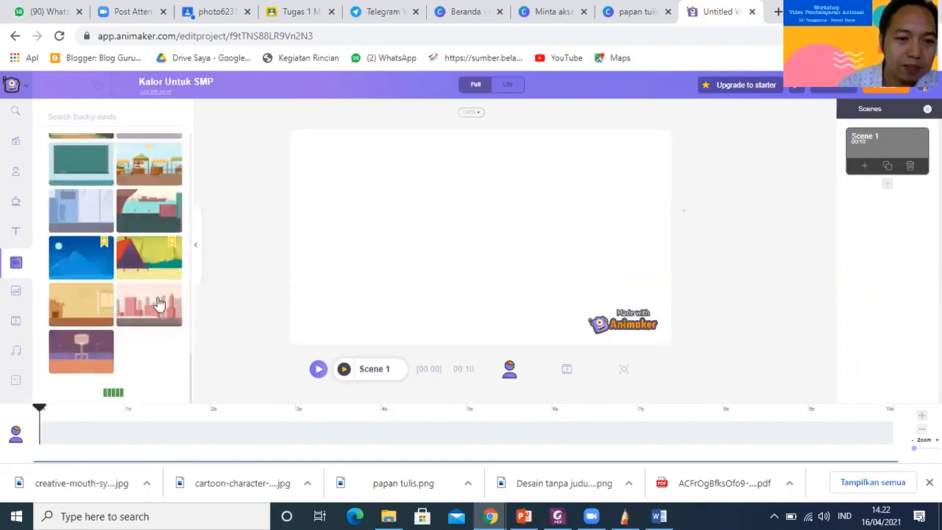
scroll(139, 301, "down", 2)
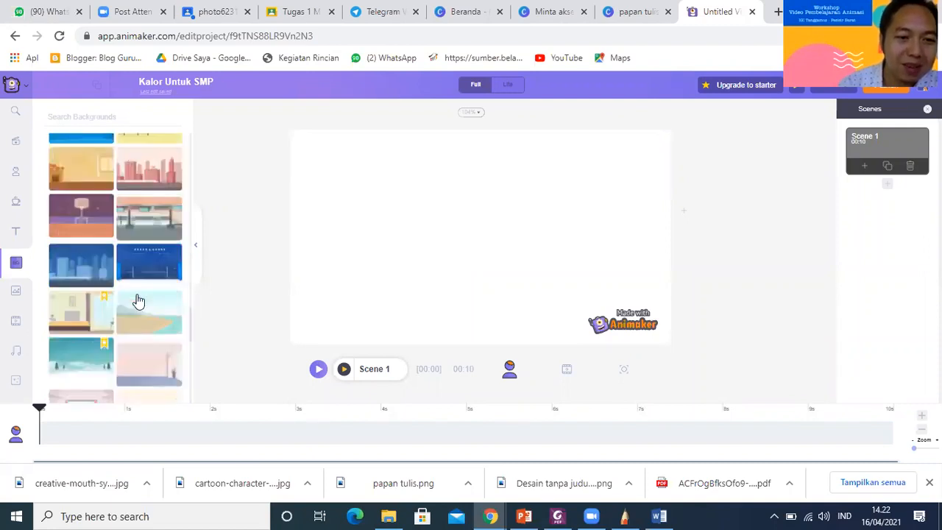
scroll(139, 301, "down", 2)
scroll(138, 301, "down", 2)
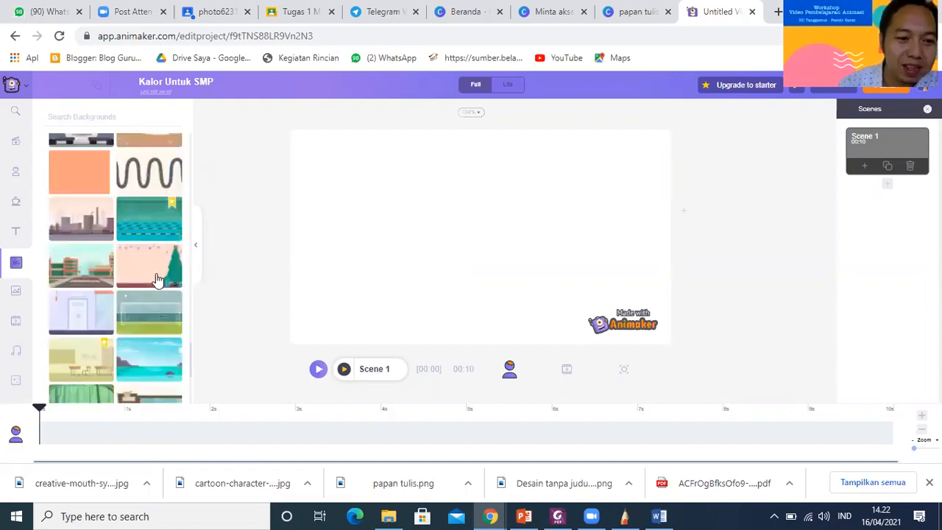
scroll(157, 285, "down", 2)
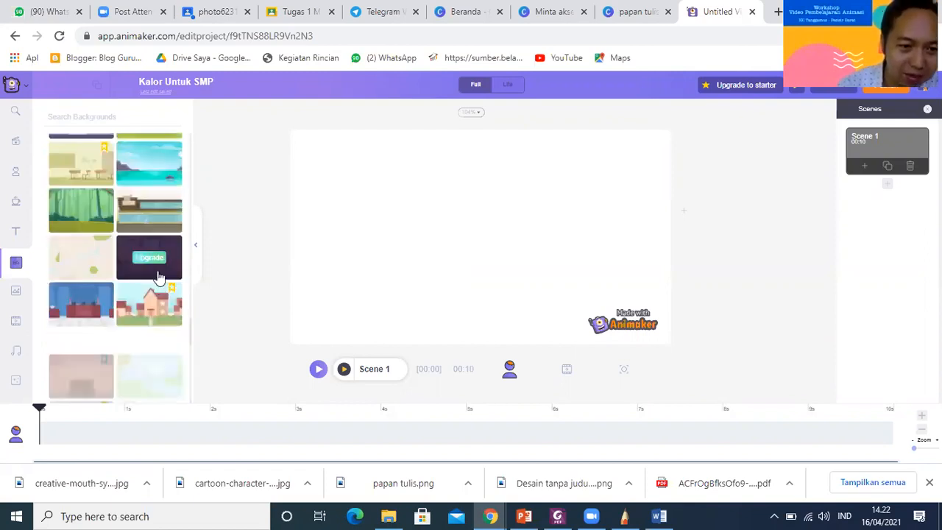
scroll(157, 276, "down", 2)
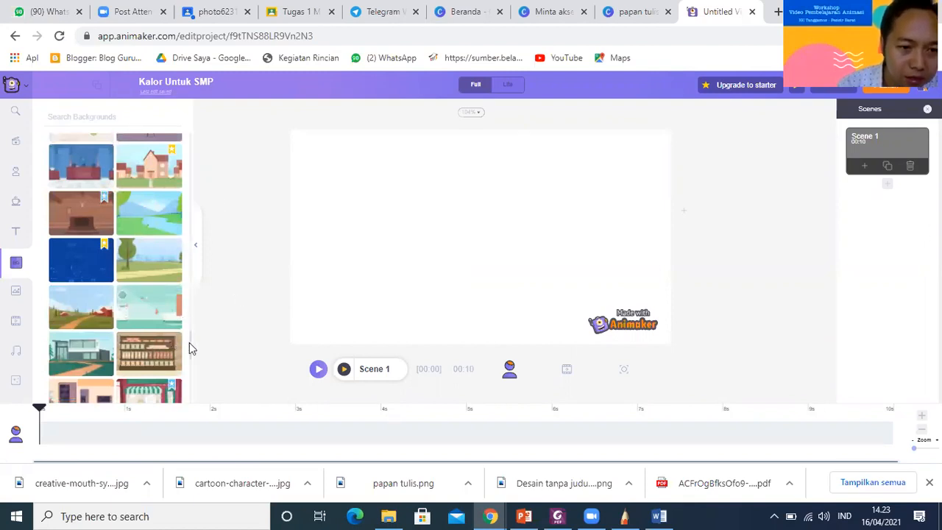
scroll(188, 332, "down", 2)
scroll(187, 330, "down", 2)
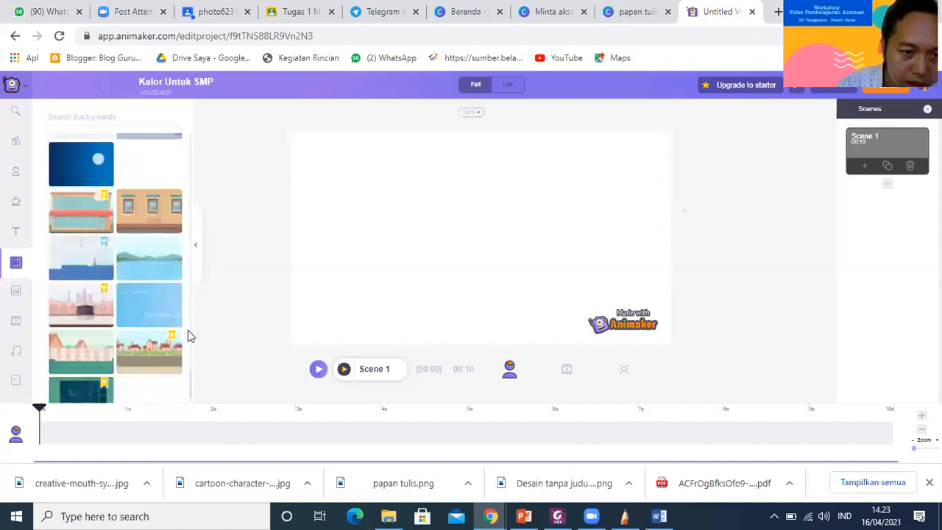
scroll(188, 330, "down", 1)
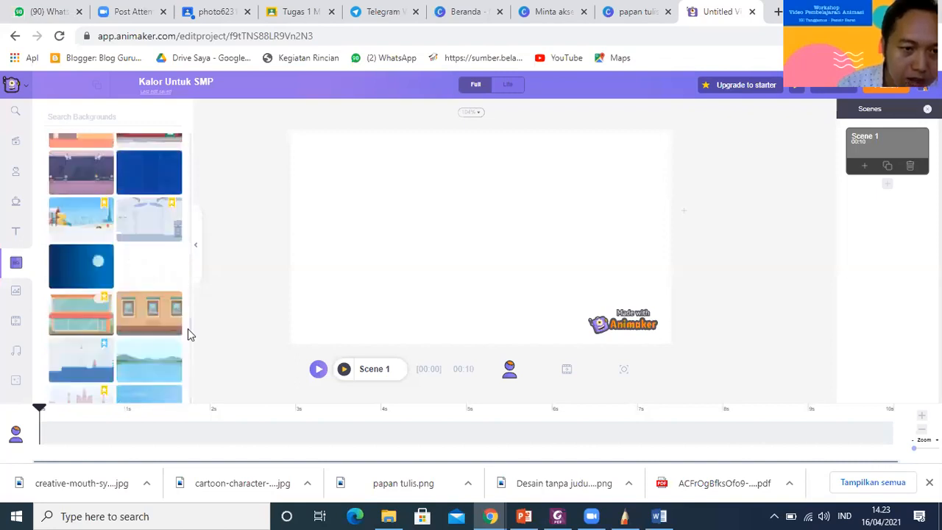
scroll(187, 329, "up", 1)
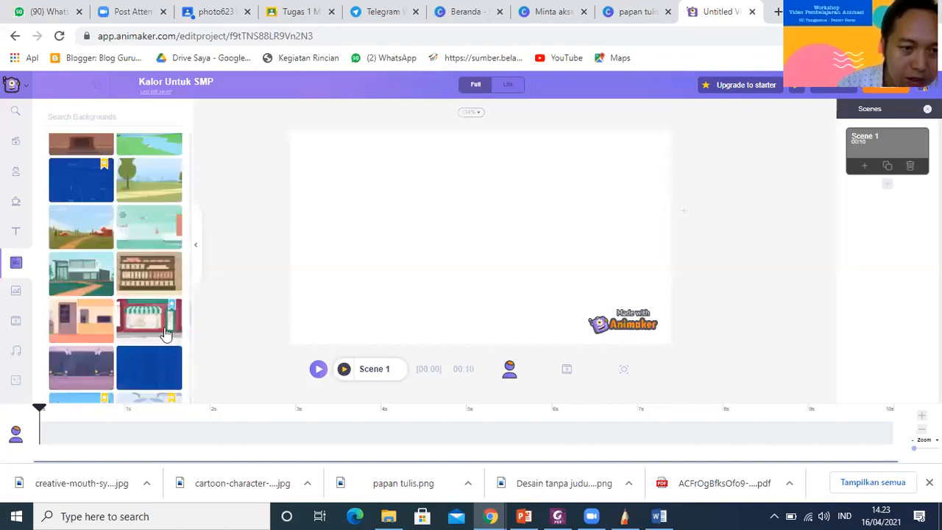
scroll(78, 309, "up", 1)
left_click(79, 304)
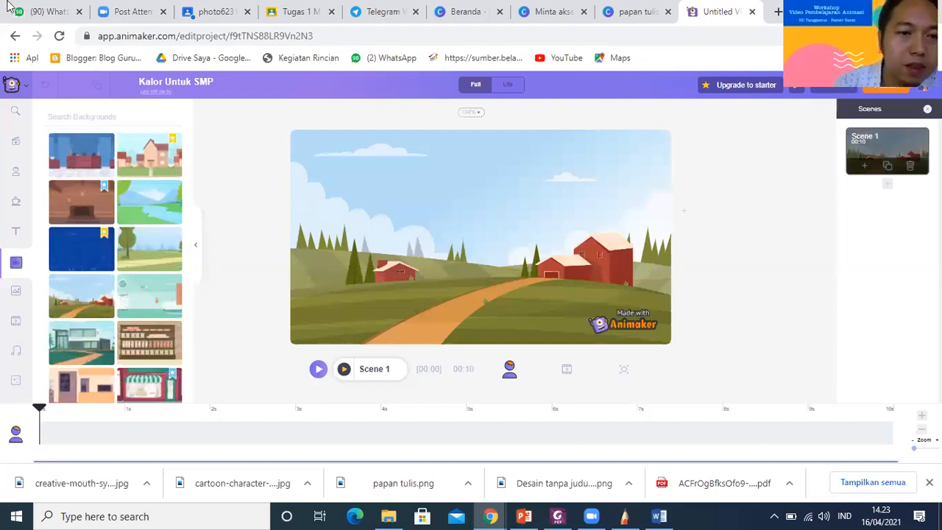
- Check the upgrade plans offered for the premium male character in a light blue shirt and tie
left_click(18, 174)
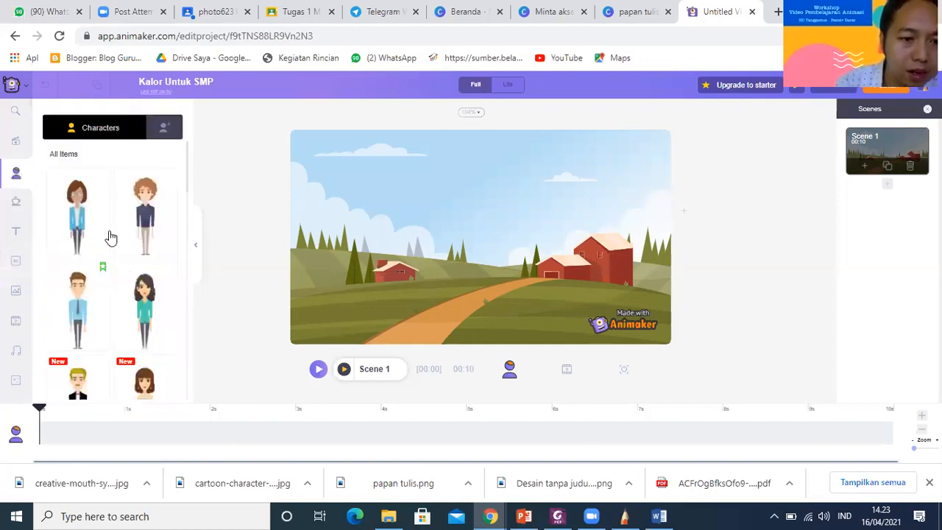
scroll(110, 237, "down", 2)
scroll(108, 284, "up", 2)
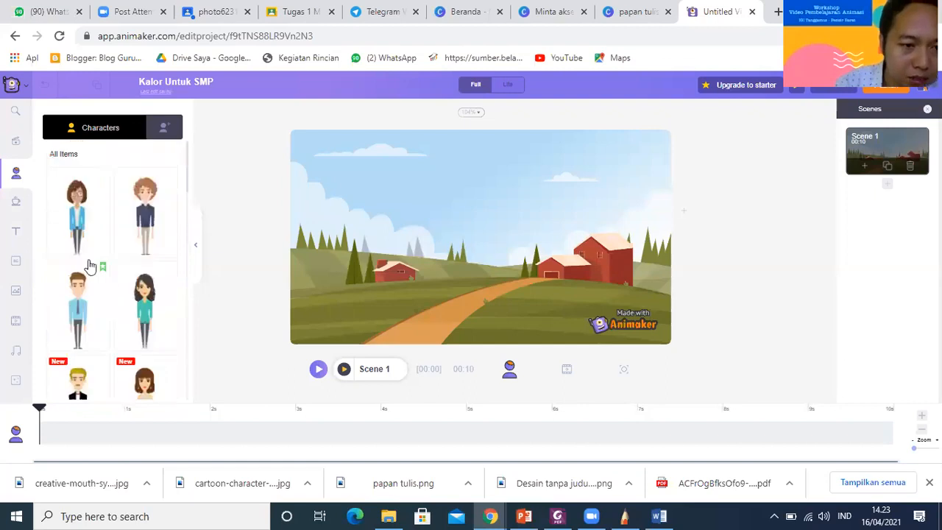
mouse_move(82, 308)
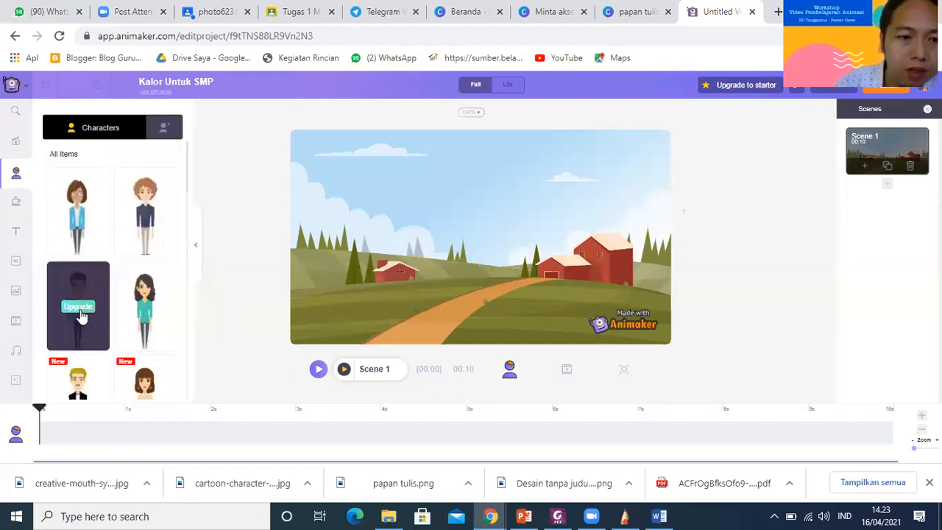
left_click(78, 307)
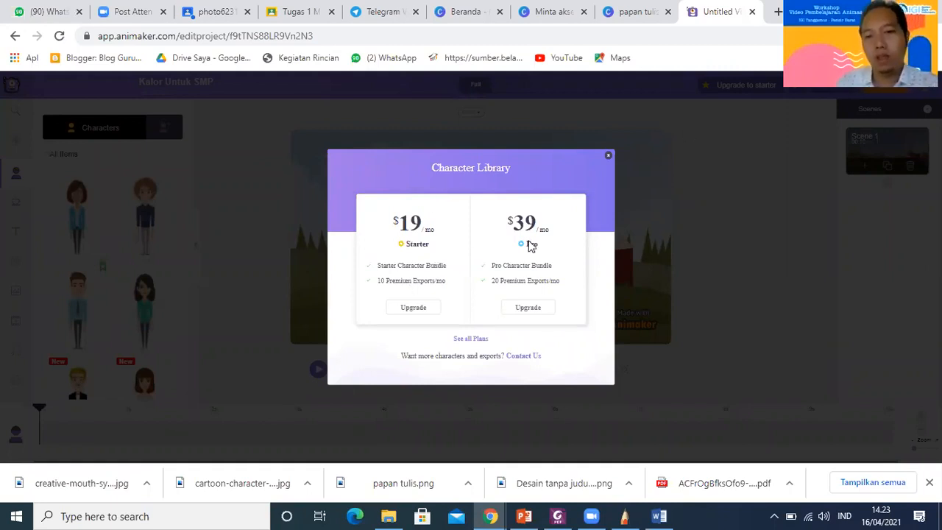
left_click(609, 156)
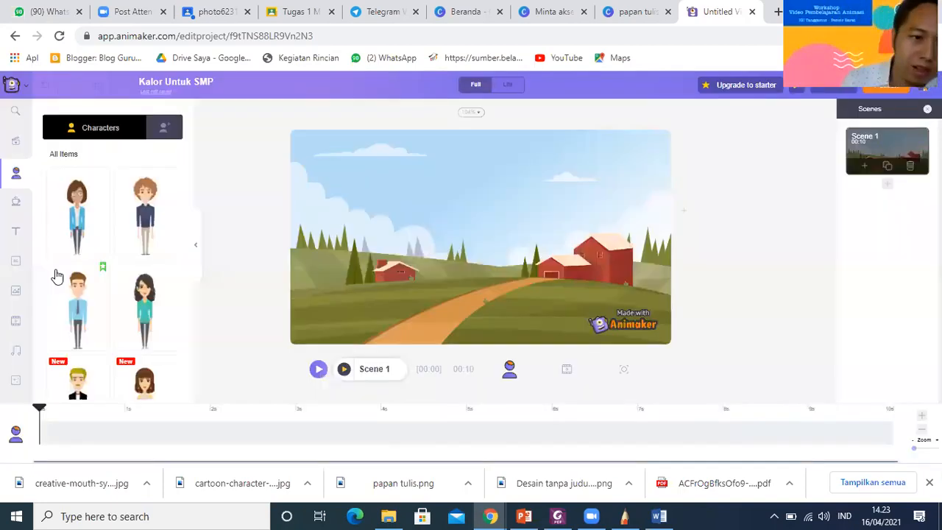
- Browse the character library to examine which free and premium characters could suit the scene
scroll(81, 269, "down", 3)
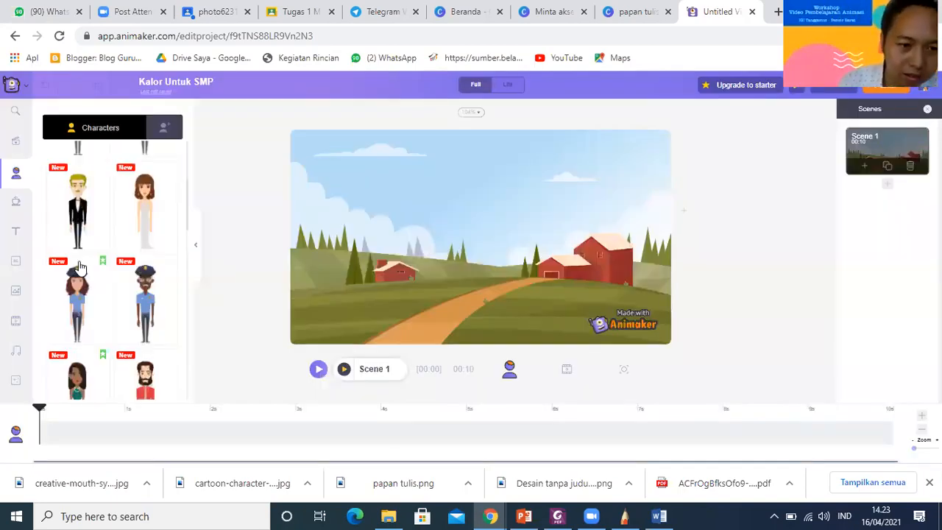
scroll(81, 269, "down", 2)
scroll(81, 269, "down", 2)
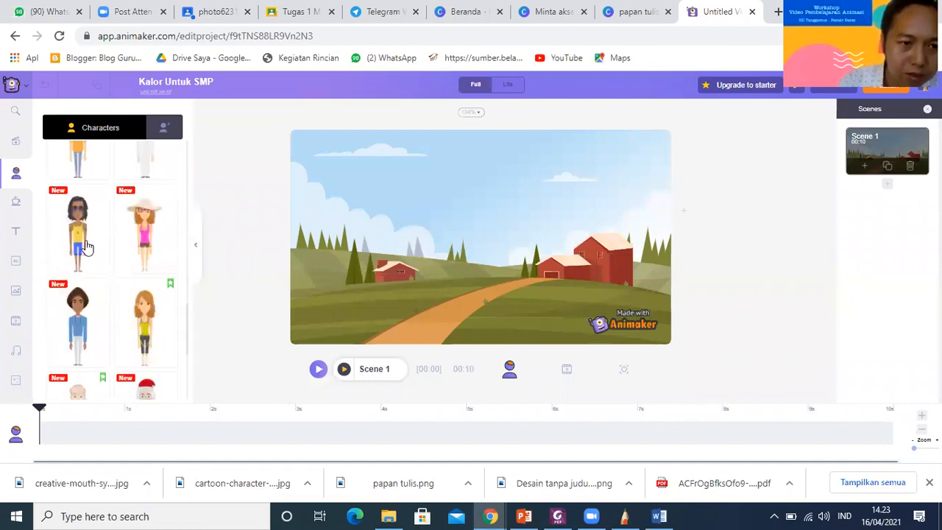
scroll(81, 244, "down", 3)
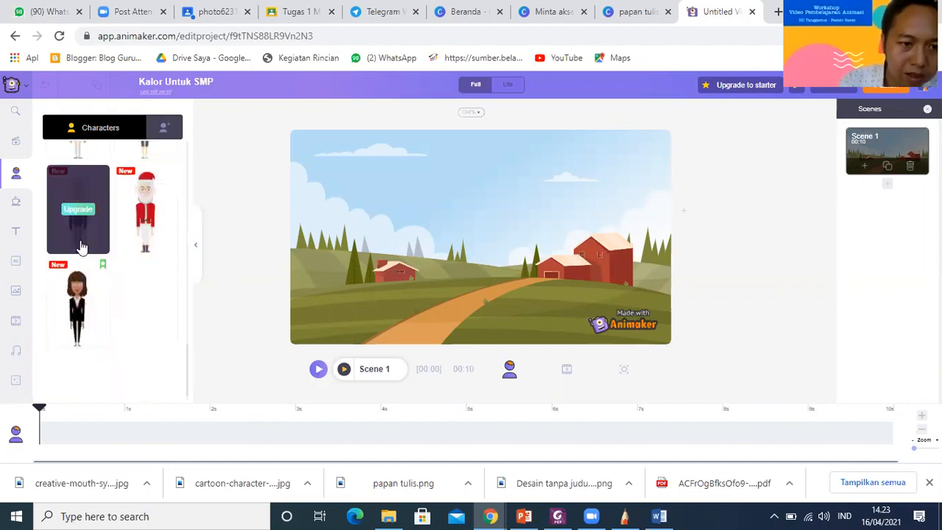
scroll(81, 247, "down", 2)
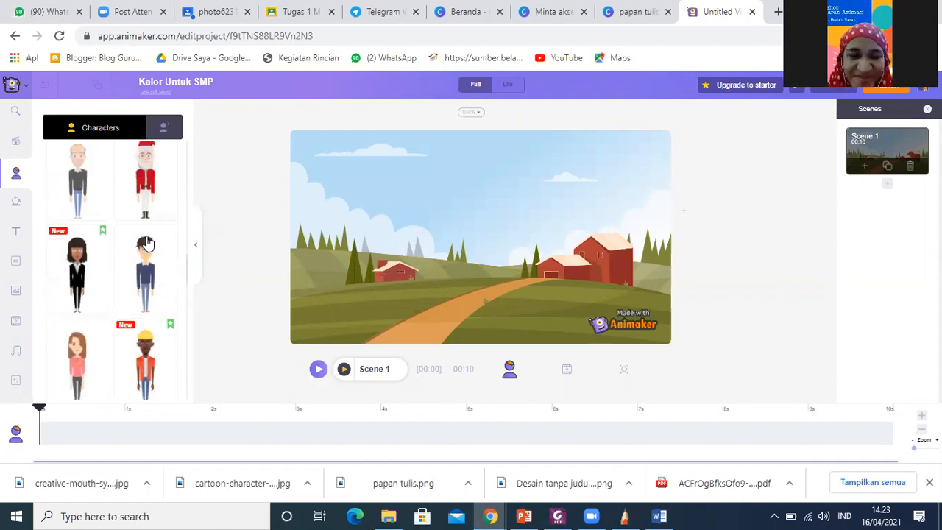
scroll(104, 265, "down", 3)
scroll(104, 259, "up", 4)
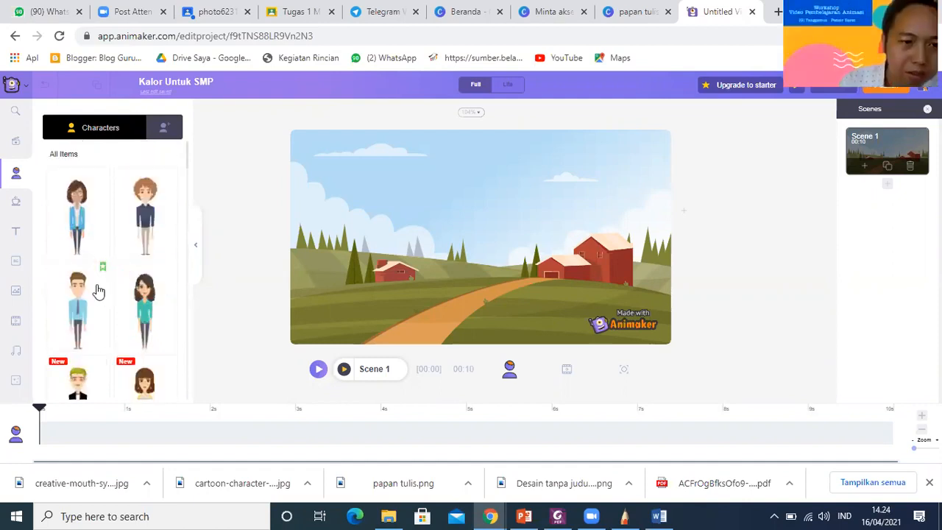
- Add the male character in a yellow shirt and tie to Scene 1 and place him in front of the large barn
scroll(137, 287, "down", 3)
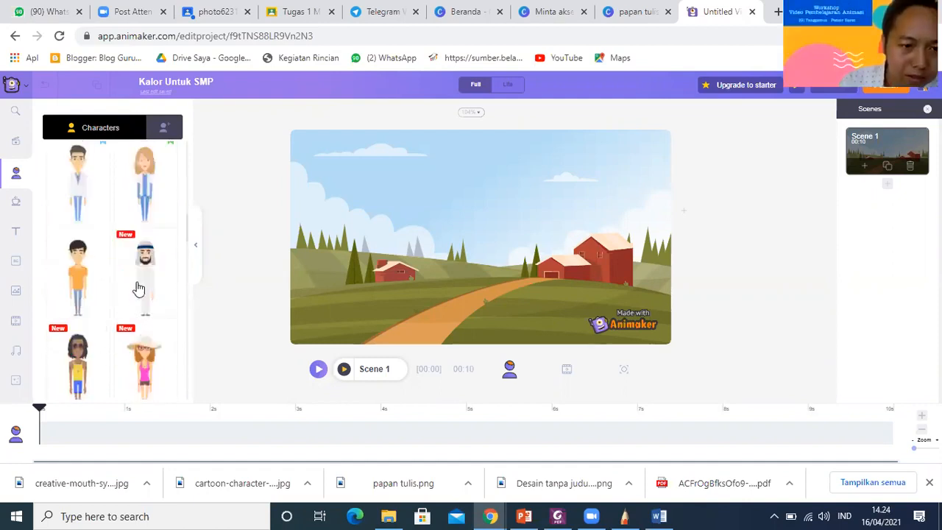
scroll(137, 287, "down", 3)
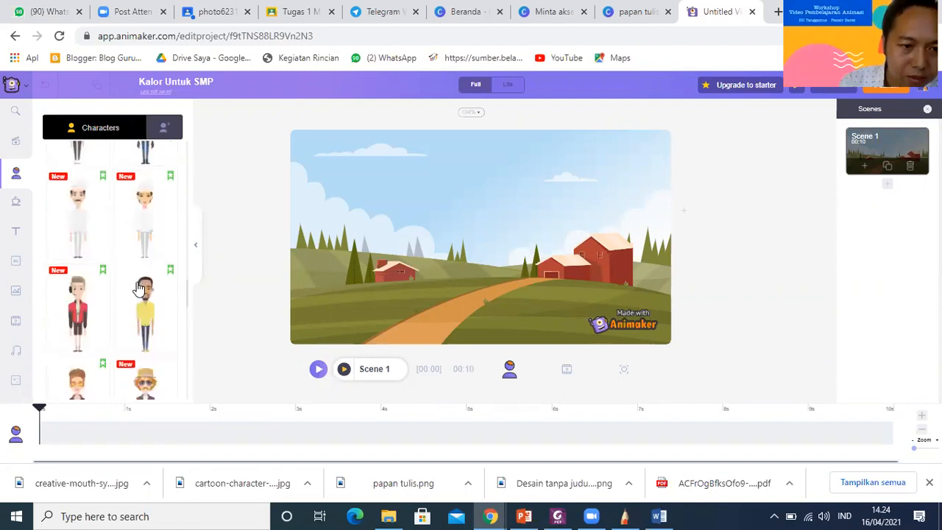
scroll(138, 288, "down", 3)
scroll(137, 287, "down", 3)
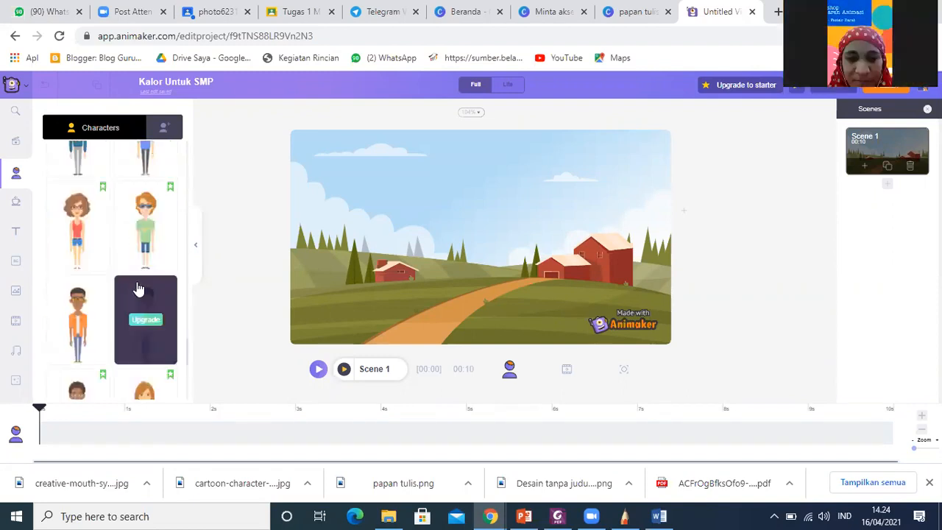
scroll(95, 211, "down", 3)
scroll(118, 282, "down", 2)
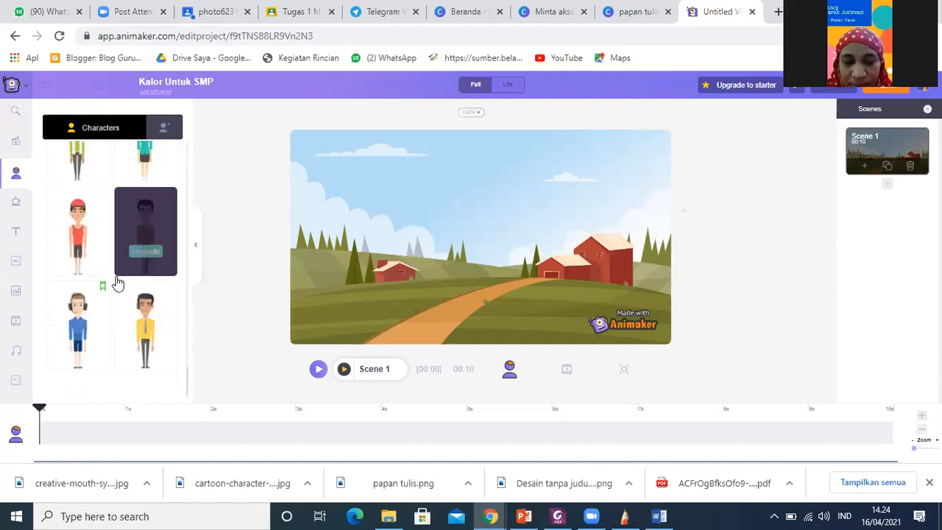
scroll(147, 270, "down", 2)
left_click_drag(148, 272, 422, 297)
left_click_drag(487, 238, 577, 235)
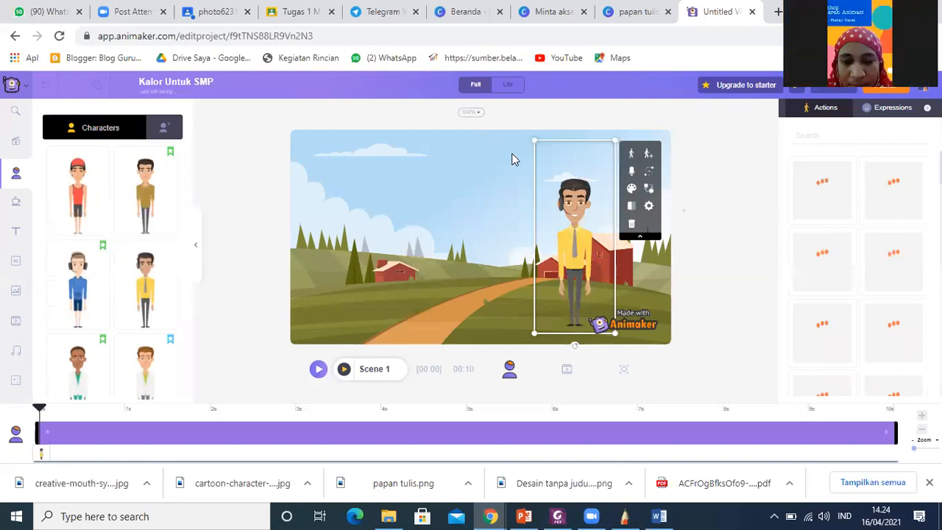
left_click(390, 179)
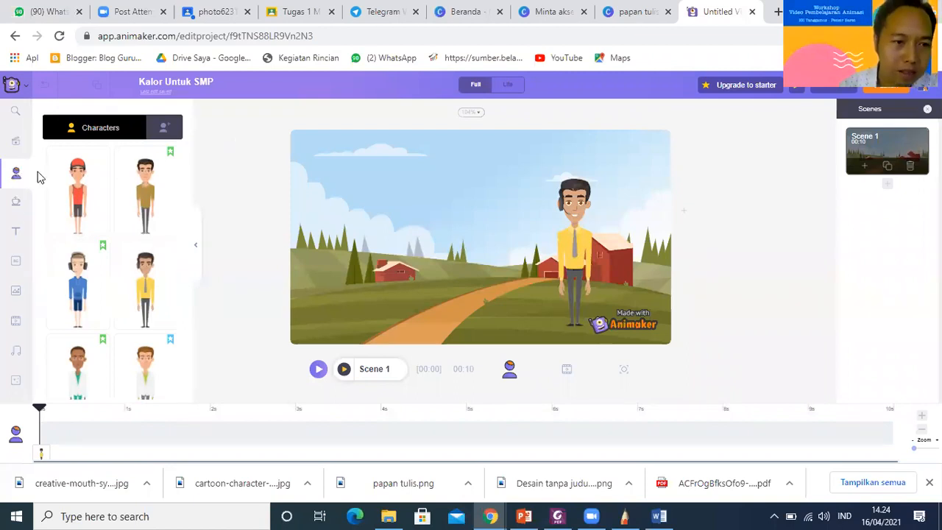
- Search the properties for "fire" and place the campfire with stones, scaled down, in the scene's lower-left corner
left_click(16, 203)
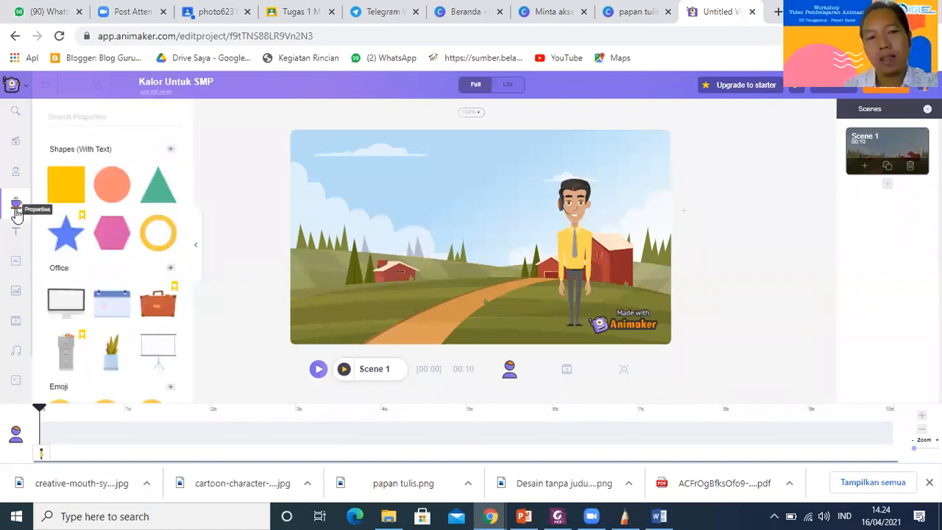
left_click(103, 119)
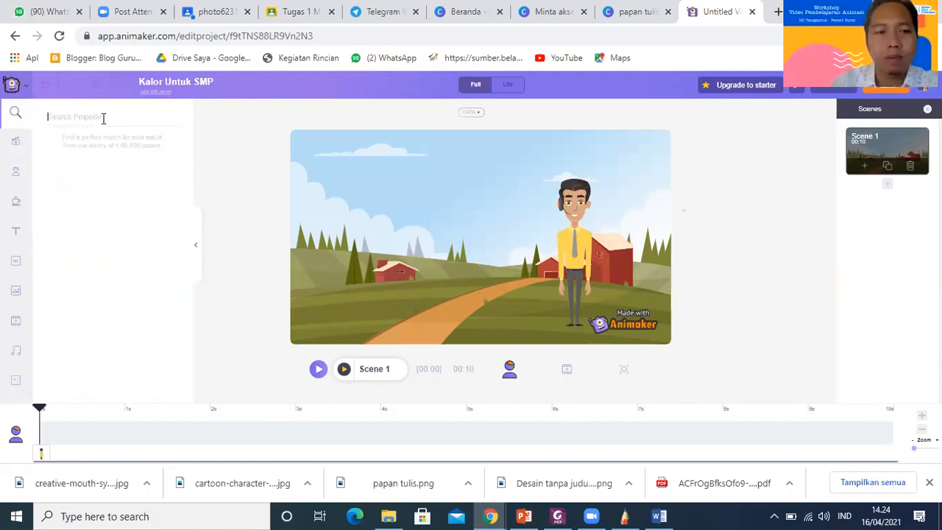
type("t")
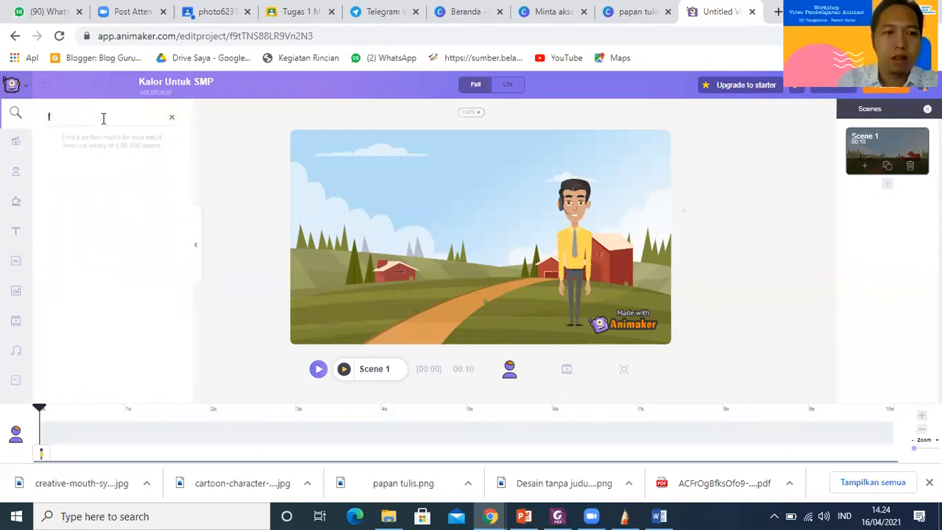
key("Return")
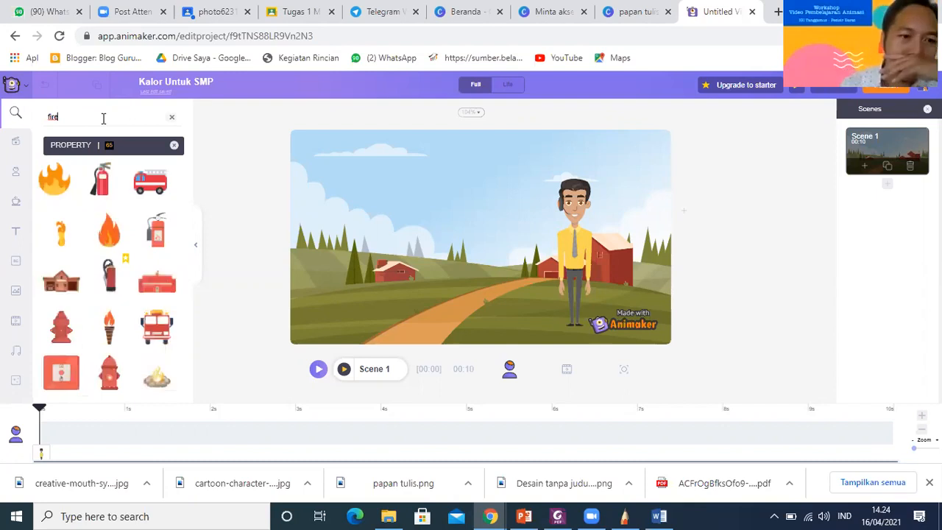
left_click_drag(151, 384, 361, 255)
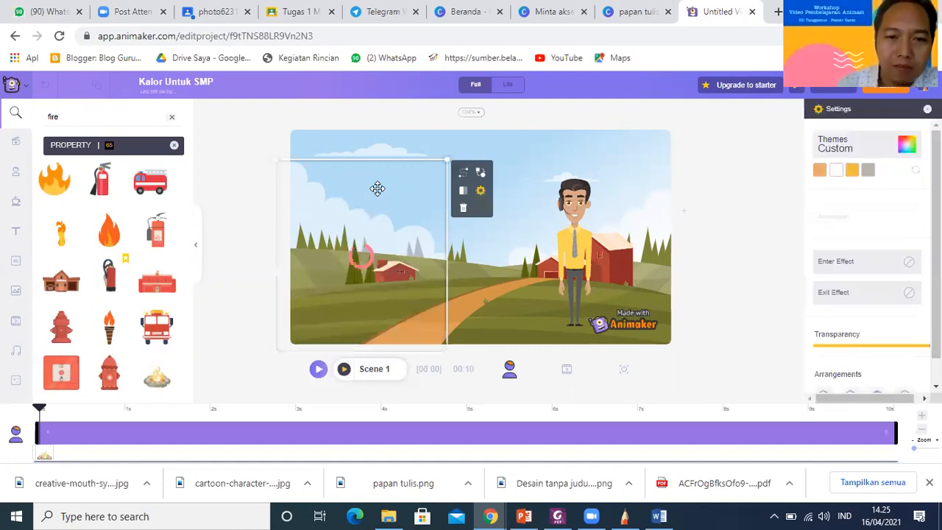
left_click_drag(272, 158, 377, 276)
left_click_drag(398, 331, 326, 311)
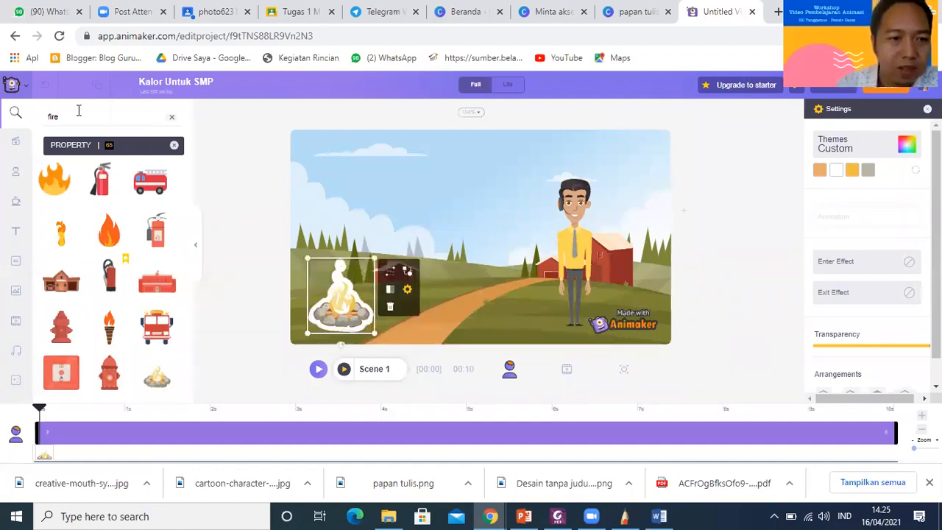
- Look through the text styles, then add a plain heading to the scene reading "KALOR"
left_click(15, 237)
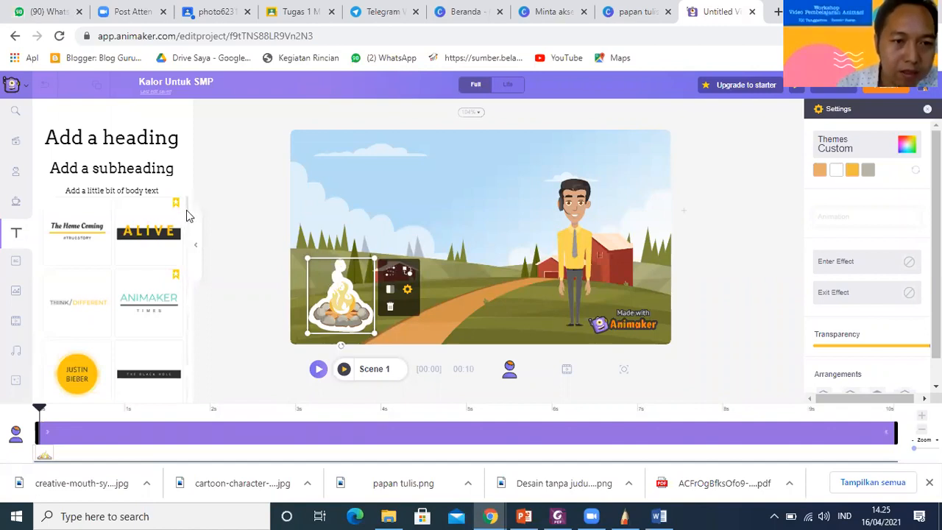
scroll(147, 291, "down", 3)
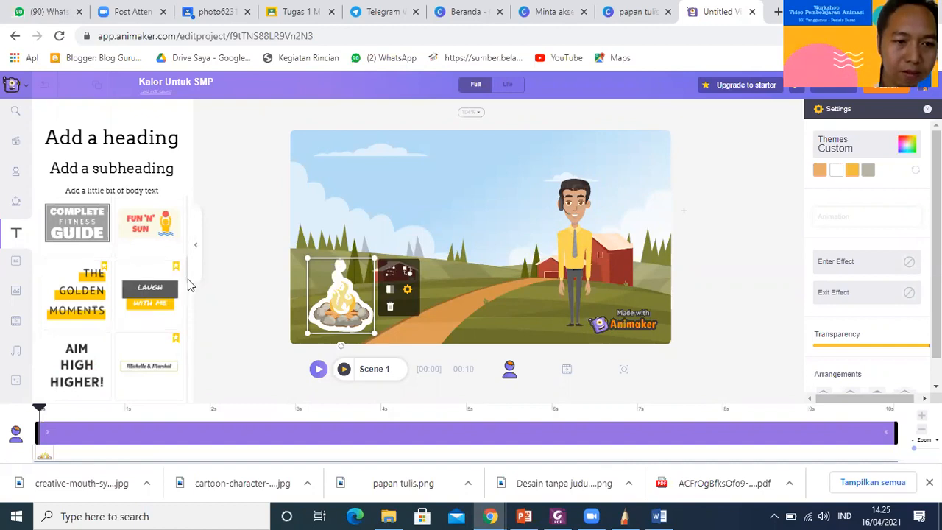
left_click_drag(187, 279, 185, 342)
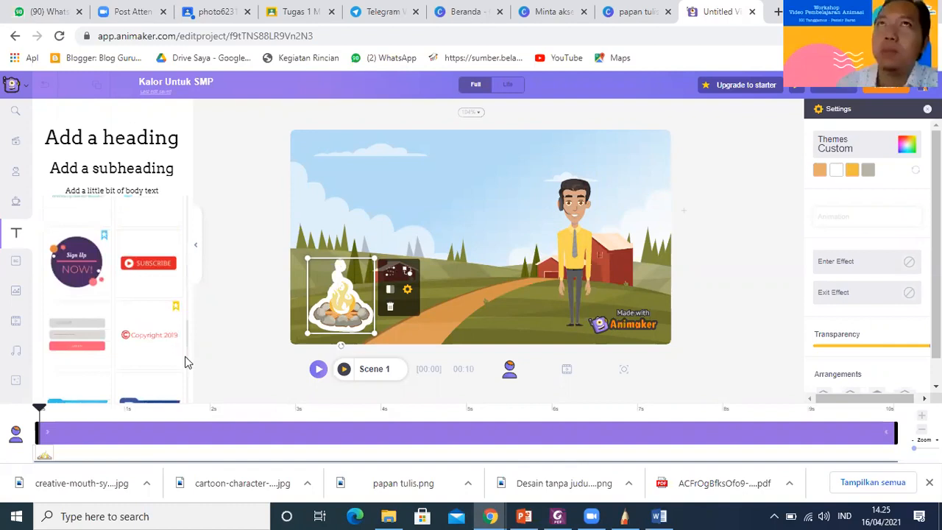
scroll(185, 361, "up", 5)
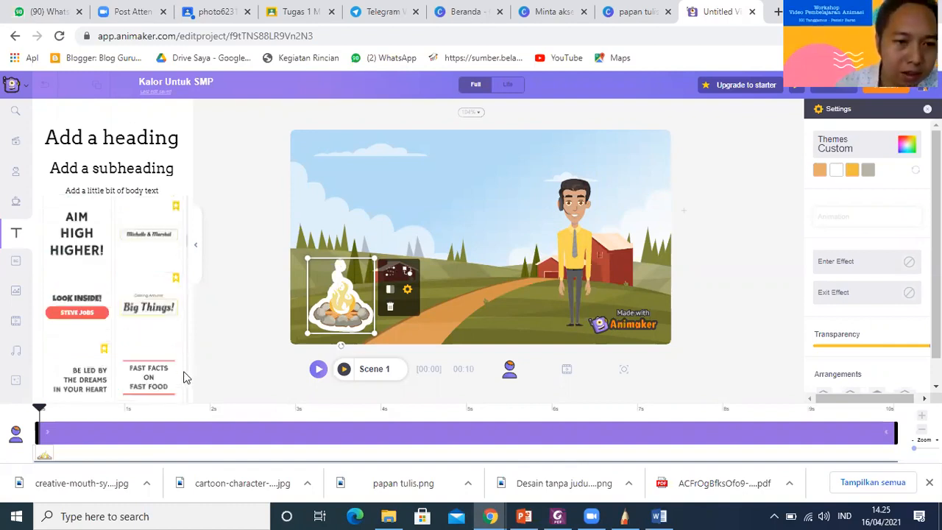
left_click(105, 137)
double_click(558, 232)
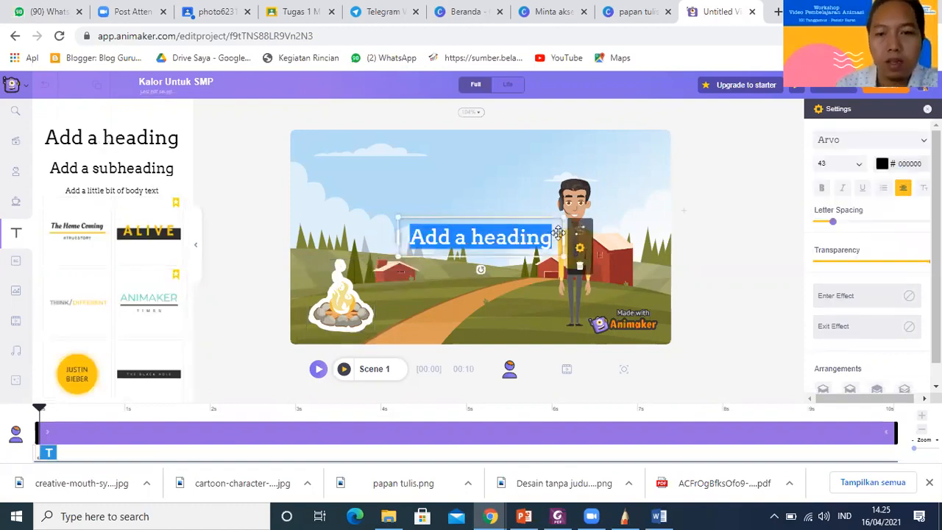
type("k")
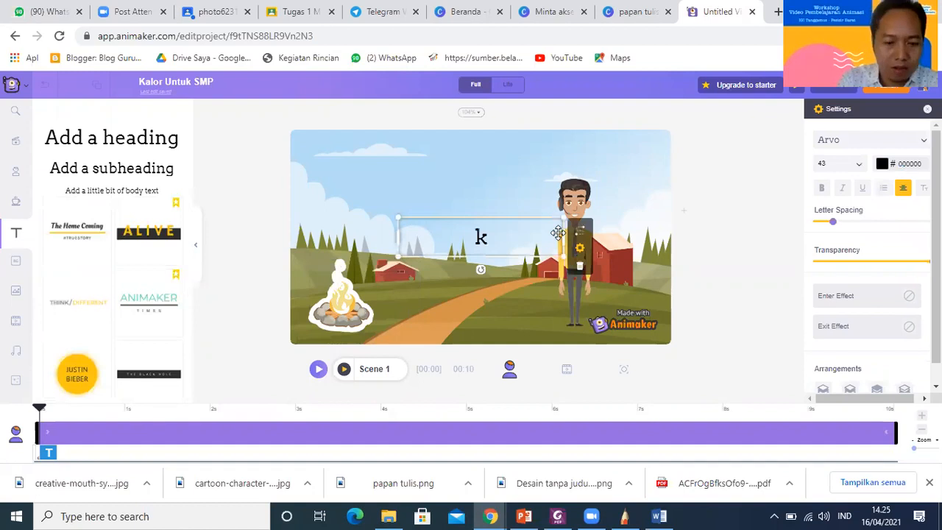
key("BackSpace")
type("KALO")
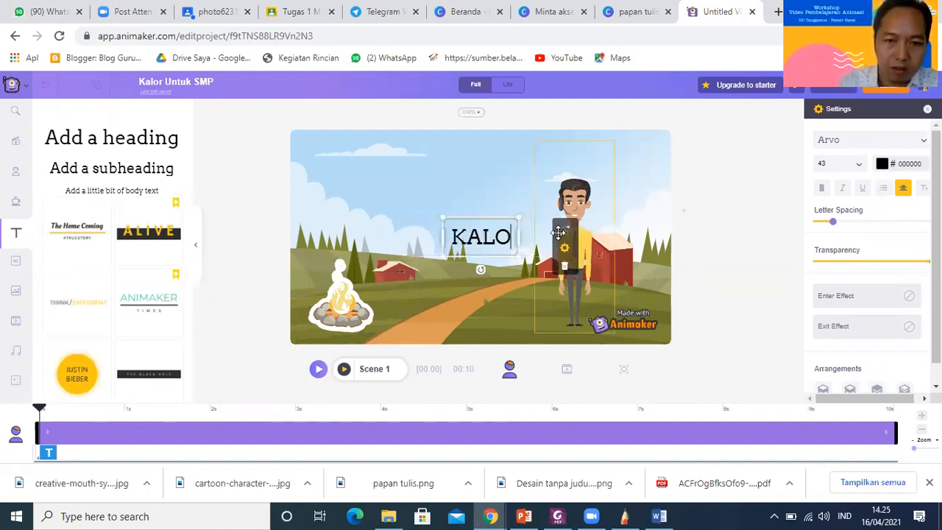
type("R")
- Move the KALOR heading up to the top centre of the scene
left_click_drag(490, 215, 488, 178)
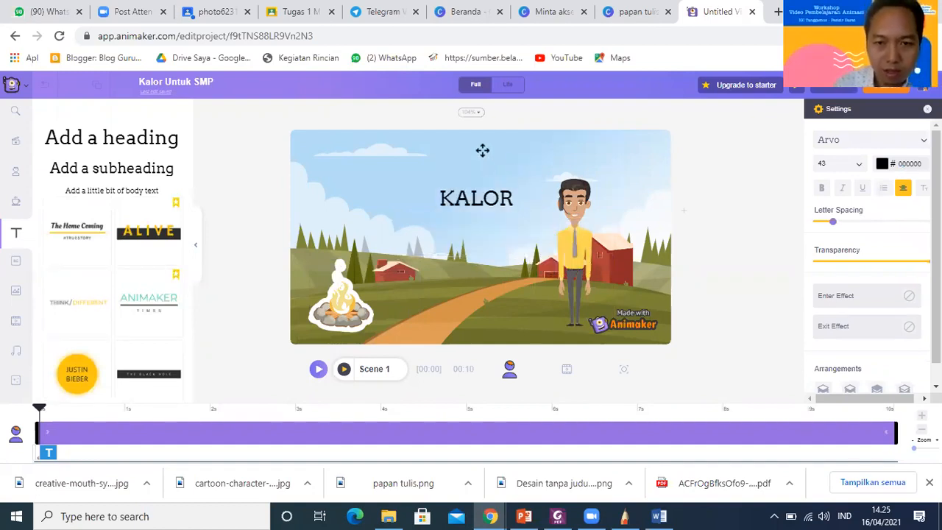
left_click_drag(483, 138, 484, 137)
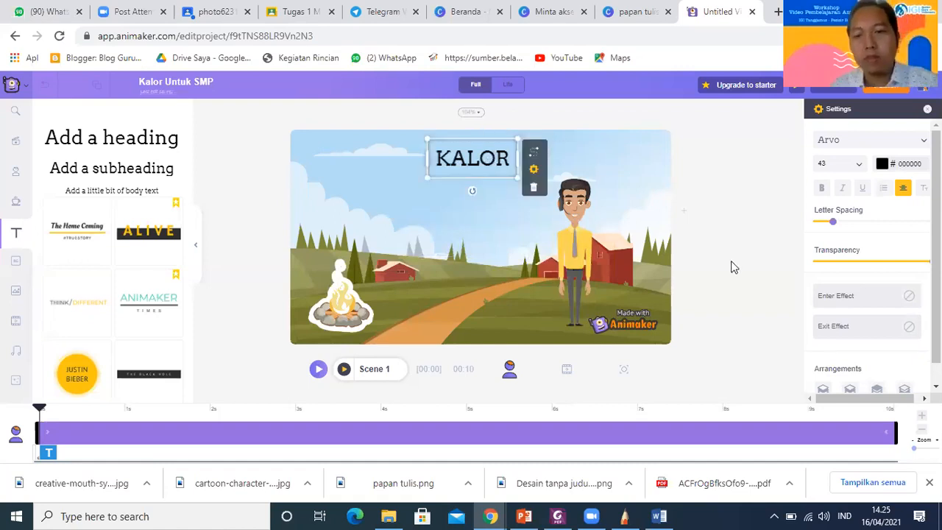
left_click(704, 244)
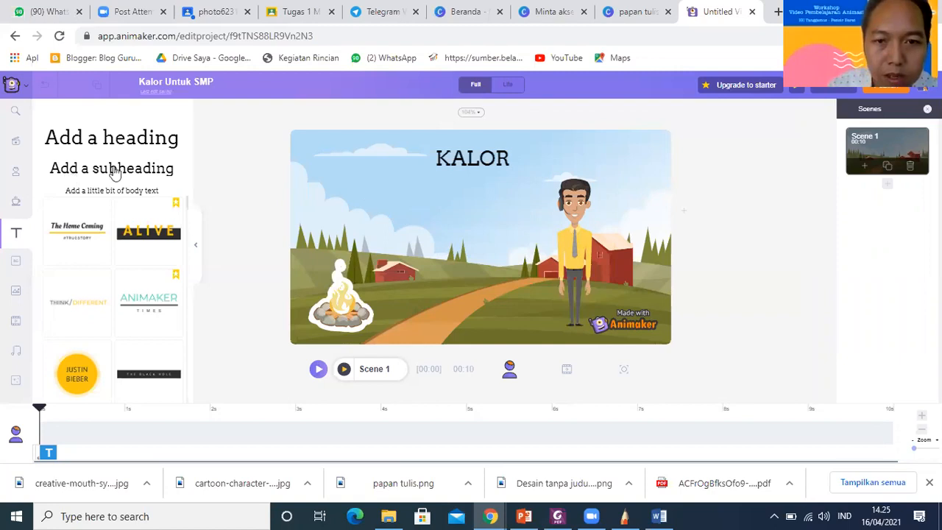
- Add a subheading directly below the KALOR heading with the text "Materi IPA SMP Kelas VII"
left_click_drag(445, 223, 431, 179)
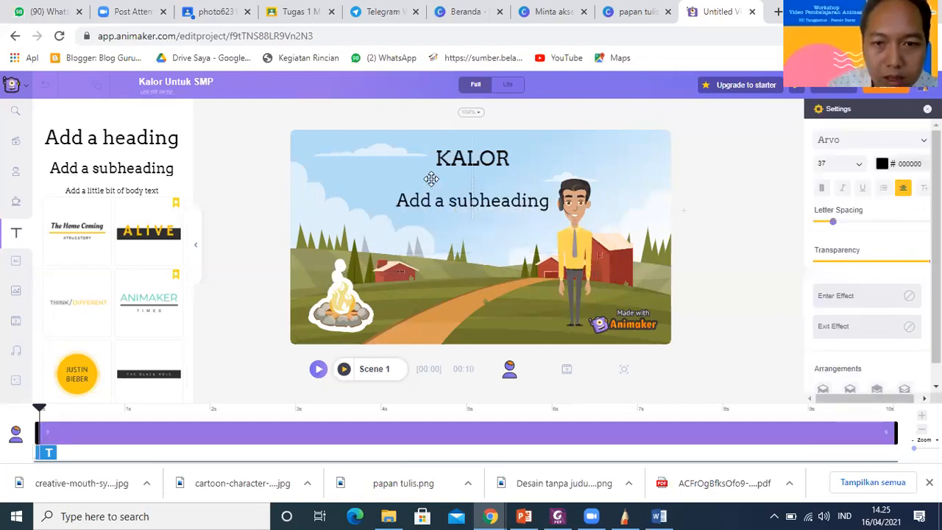
double_click(465, 192)
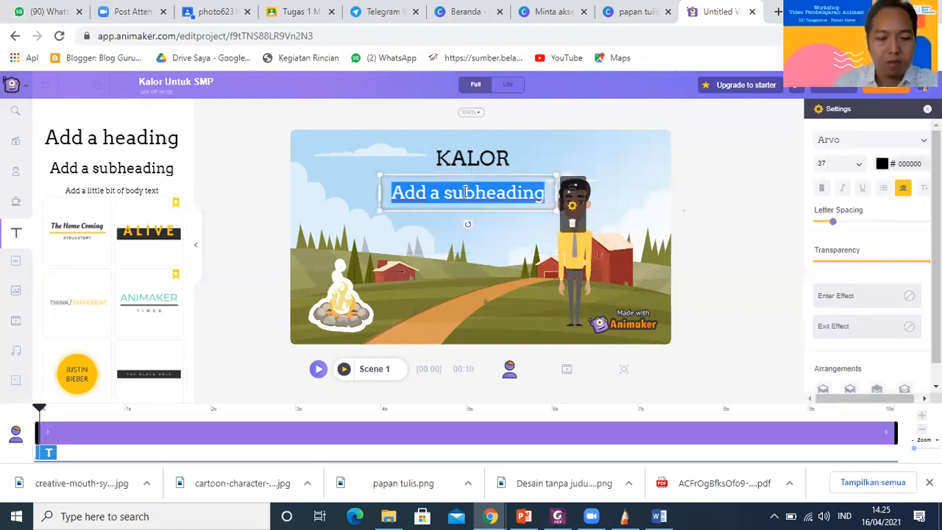
type("m")
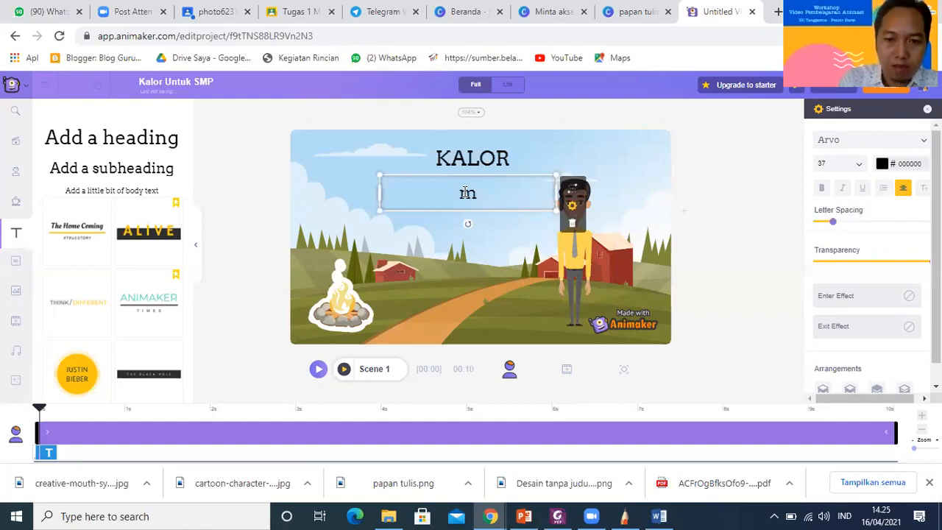
key("BackSpace")
type("Ma")
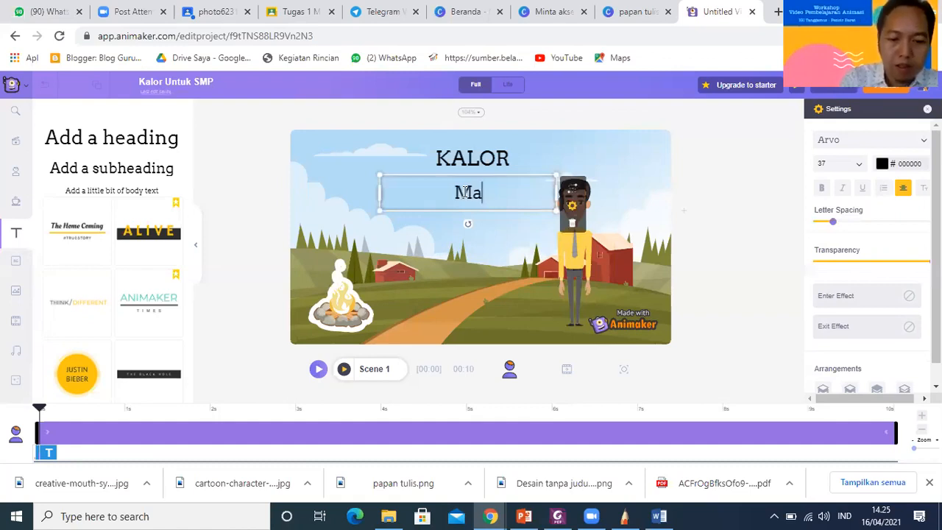
type("teri I")
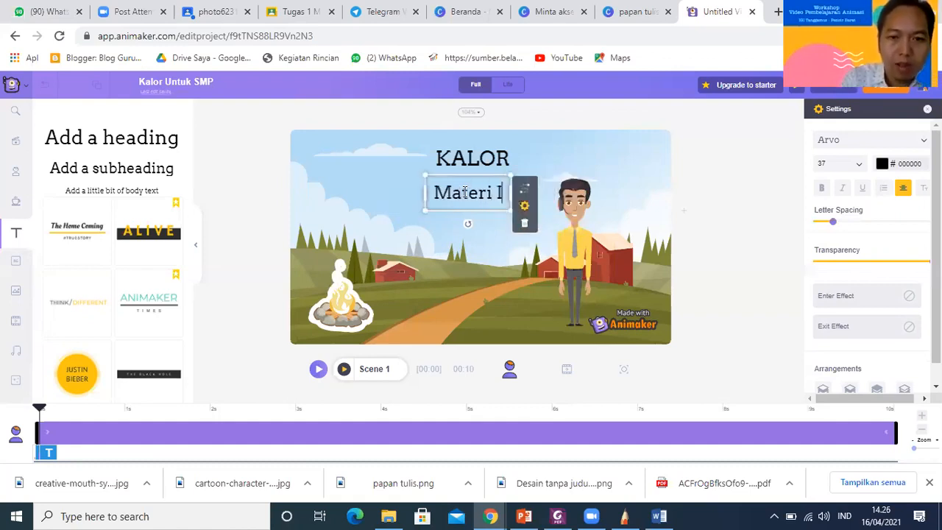
type("PA")
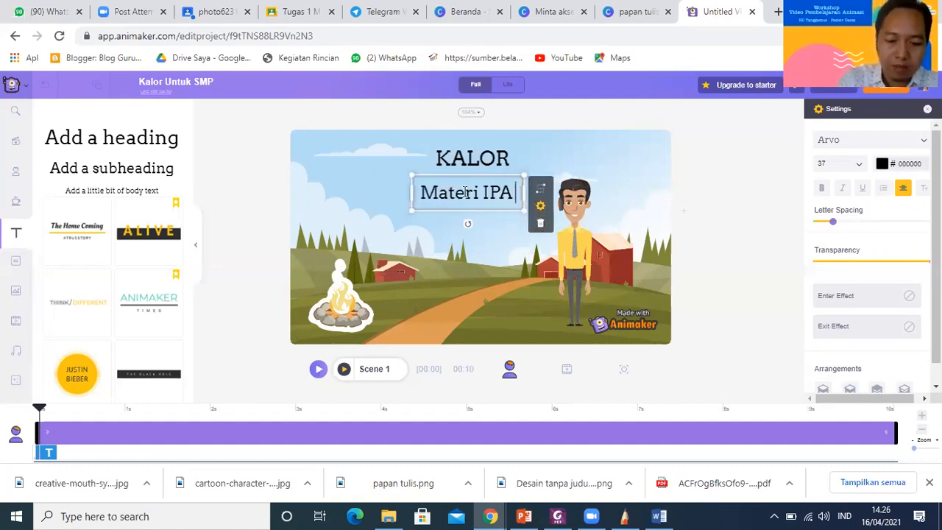
type(" SMP")
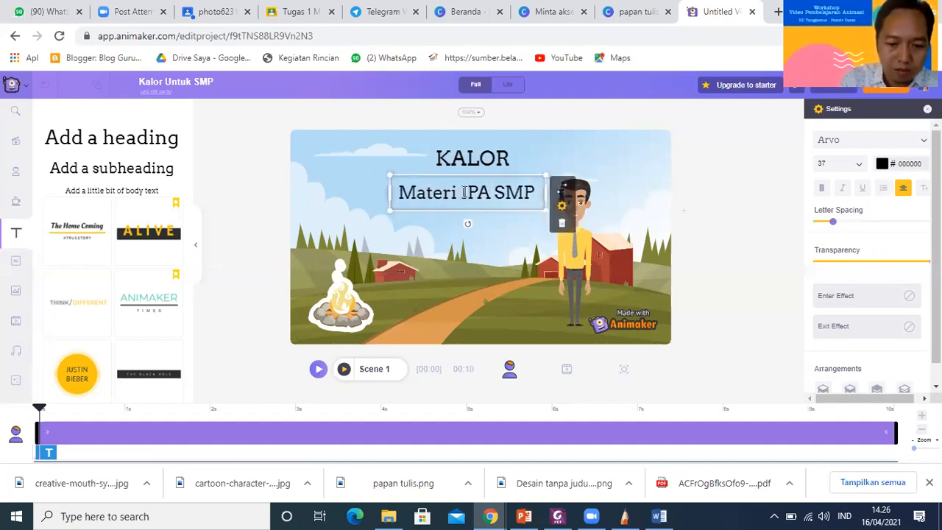
type(" Kelas")
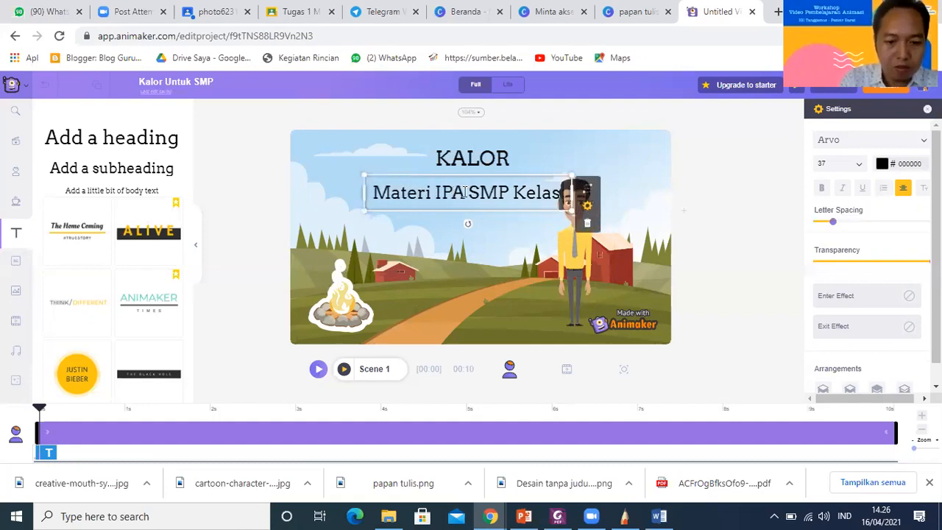
type(" VII")
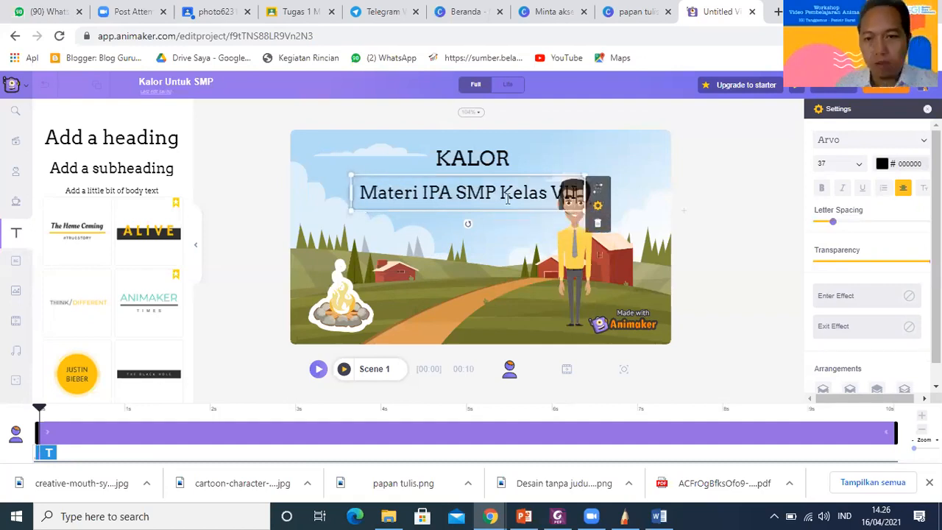
- Move the male character up to the scene's right edge, clear of the subheading, and shift the campfire slightly up and right
left_click_drag(564, 247, 640, 212)
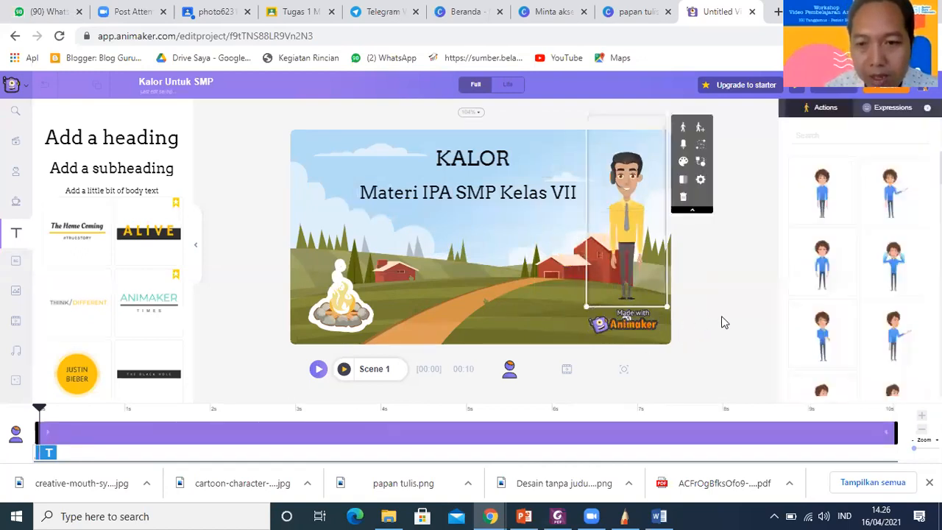
left_click(678, 315)
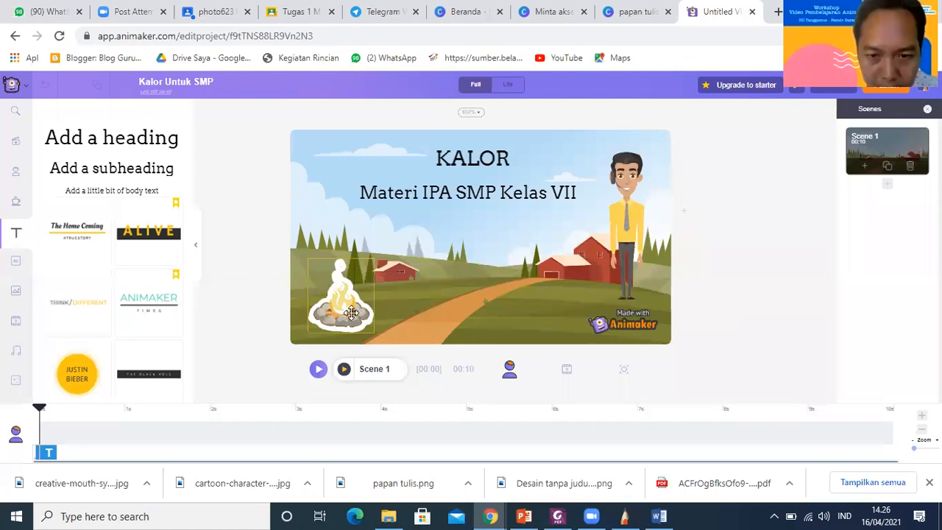
left_click(714, 304)
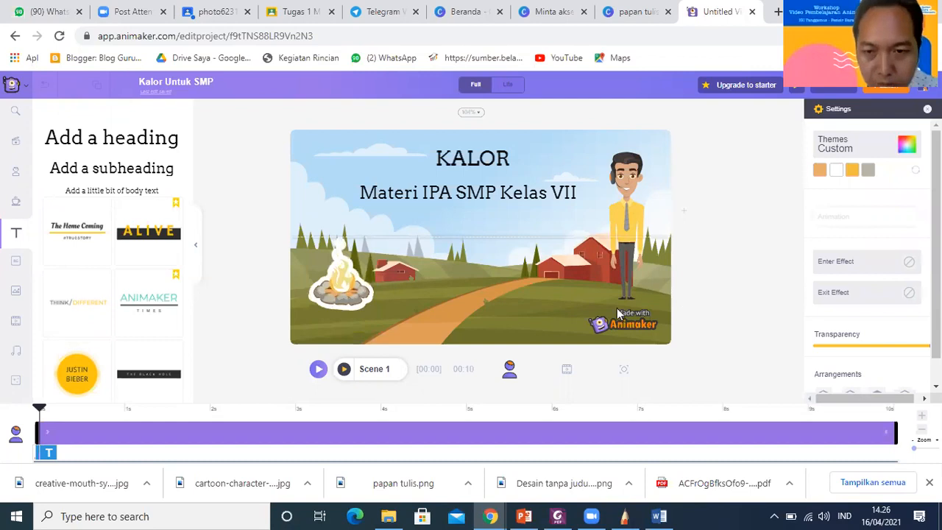
left_click(293, 305)
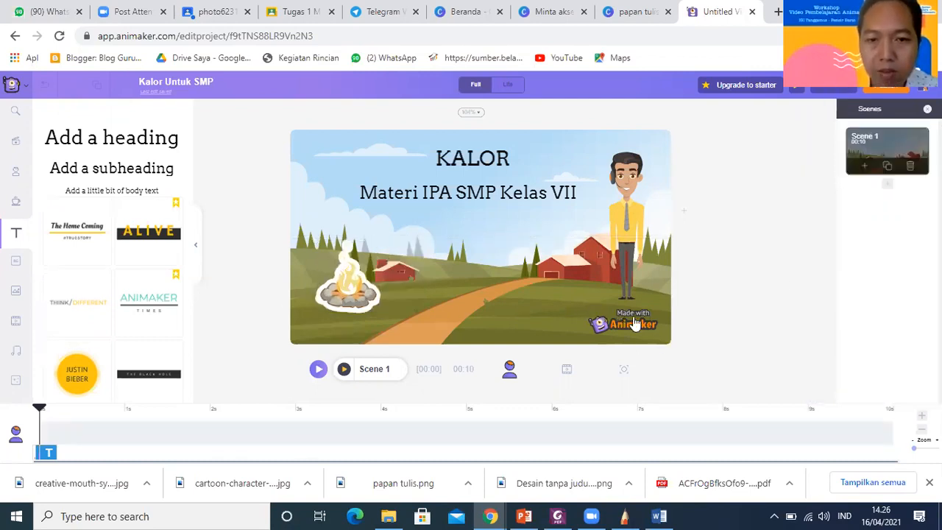
- Shift the campfire slightly up and right in the scene's lower left area and scale it down a little
left_click(345, 318)
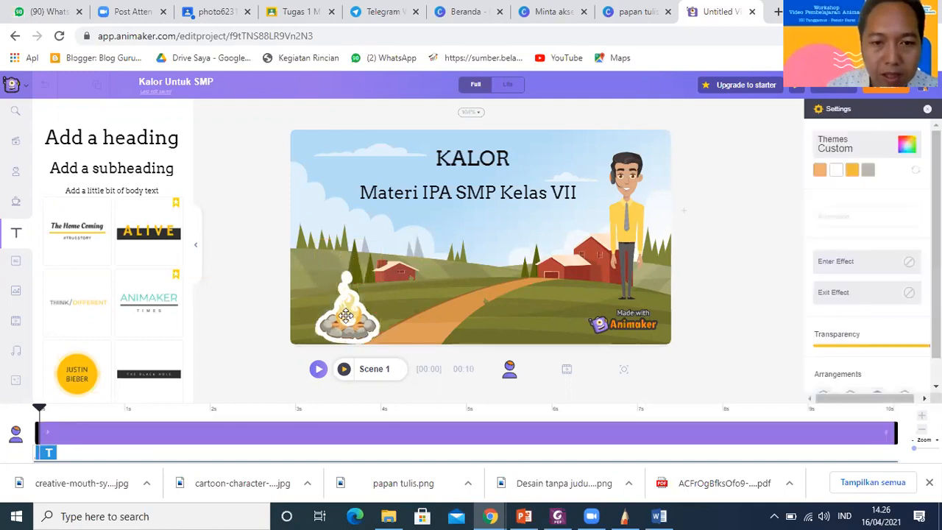
left_click(345, 316)
left_click_drag(345, 316, 400, 285)
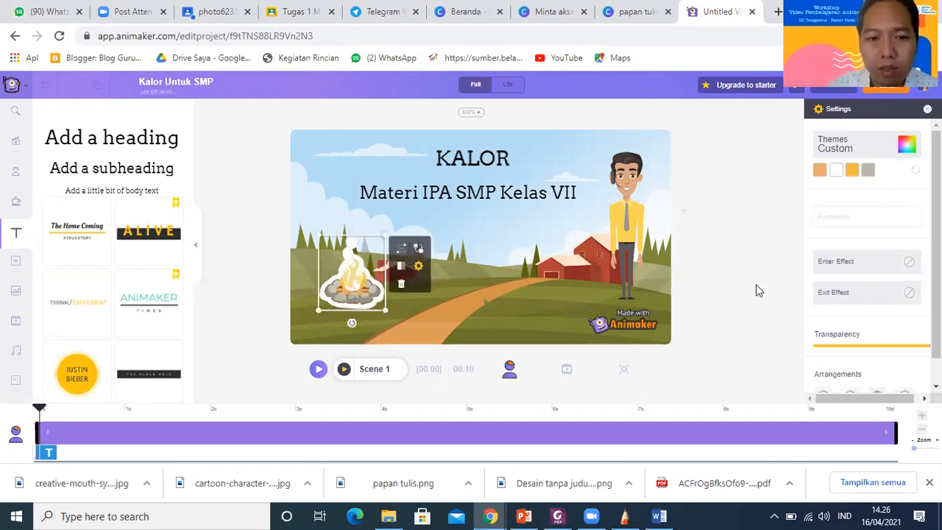
left_click(769, 345)
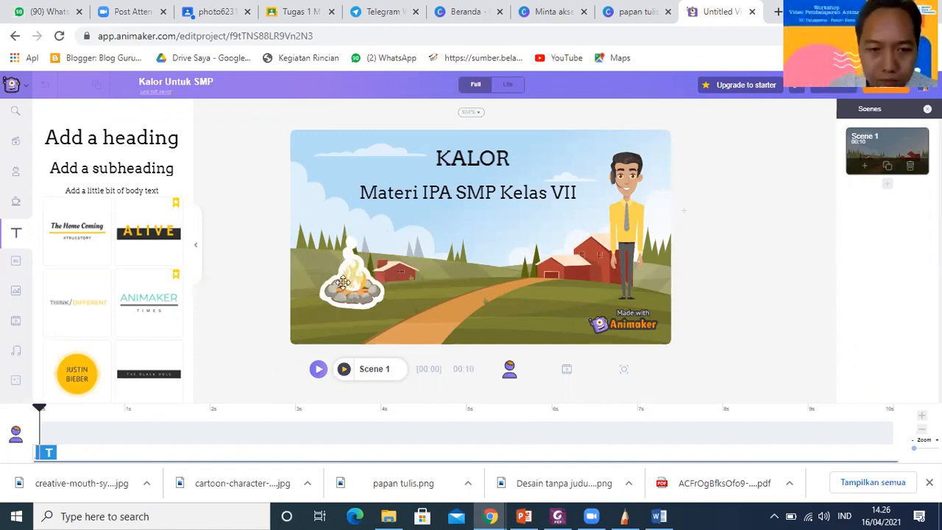
left_click_drag(340, 278, 335, 274)
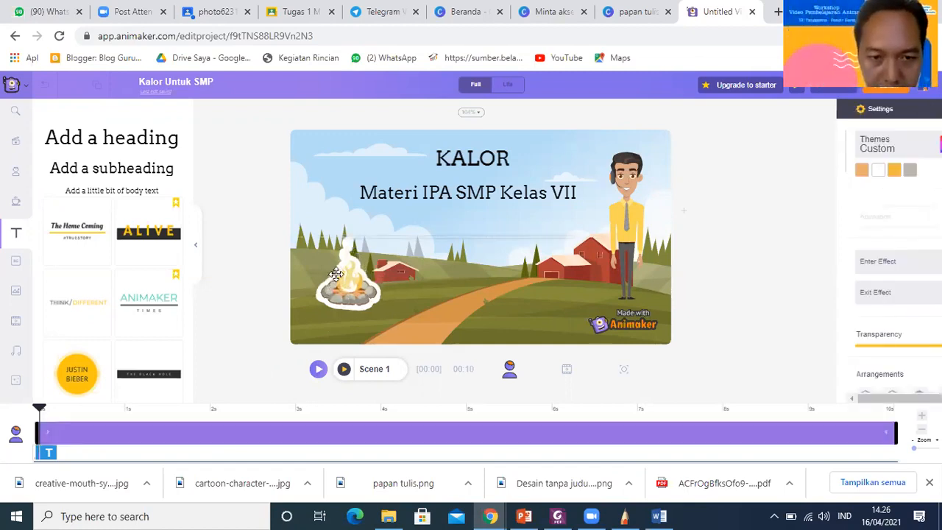
left_click(310, 237)
left_click_drag(315, 243, 327, 256)
left_click(353, 285)
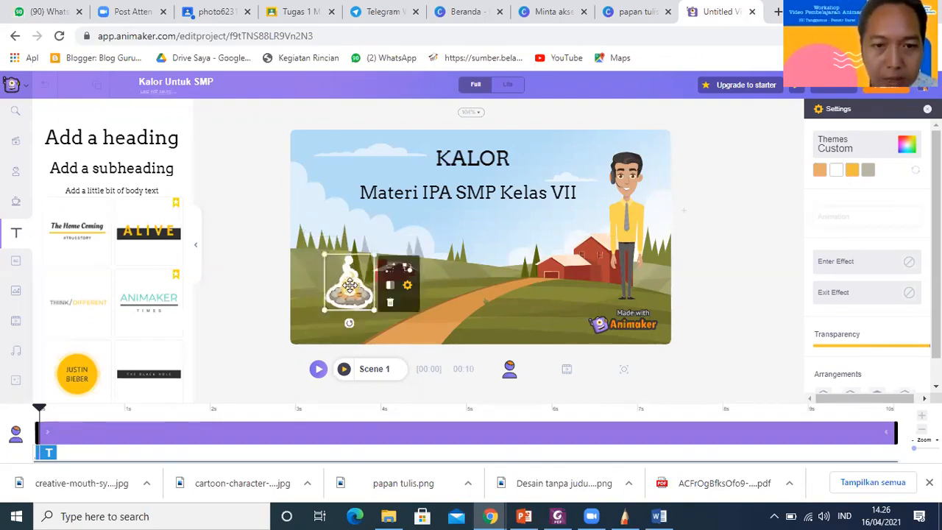
- Look through the male character's actions and give him the standing pose with one arm extended to present
left_click(631, 167)
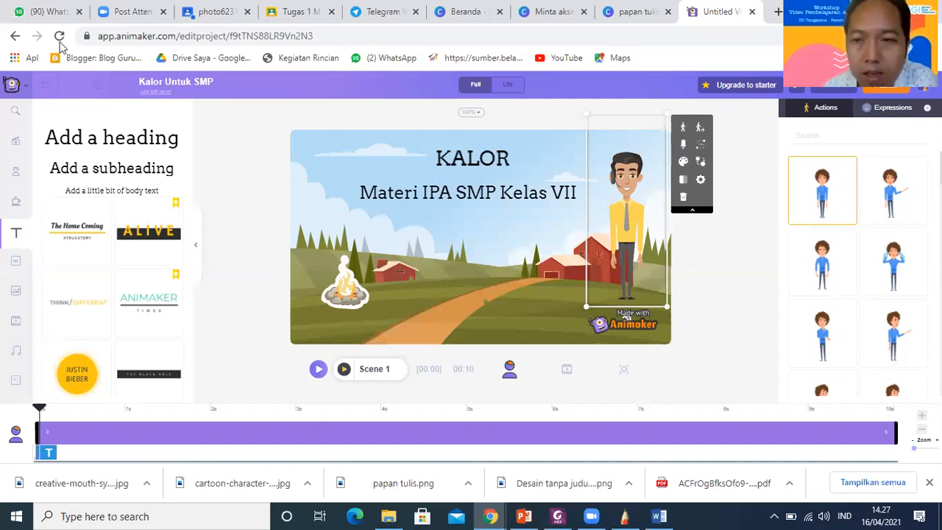
left_click(905, 266)
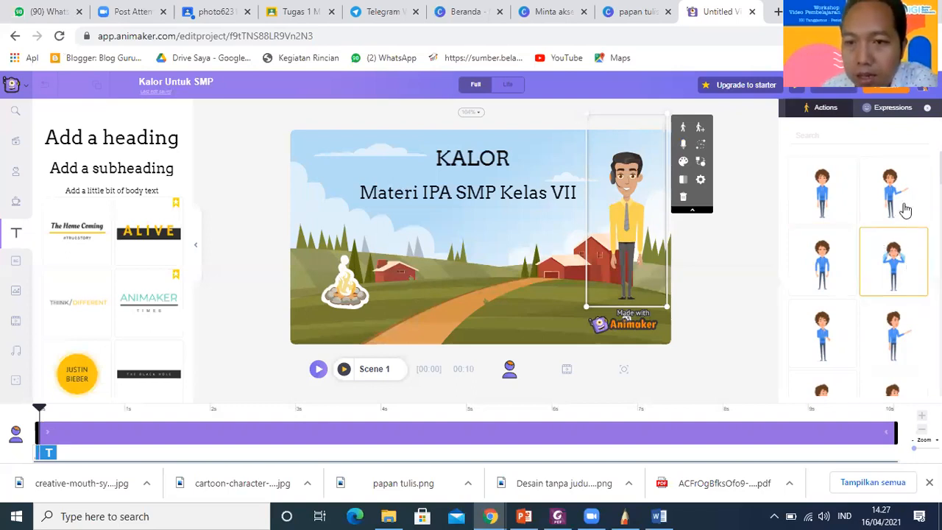
left_click(879, 203)
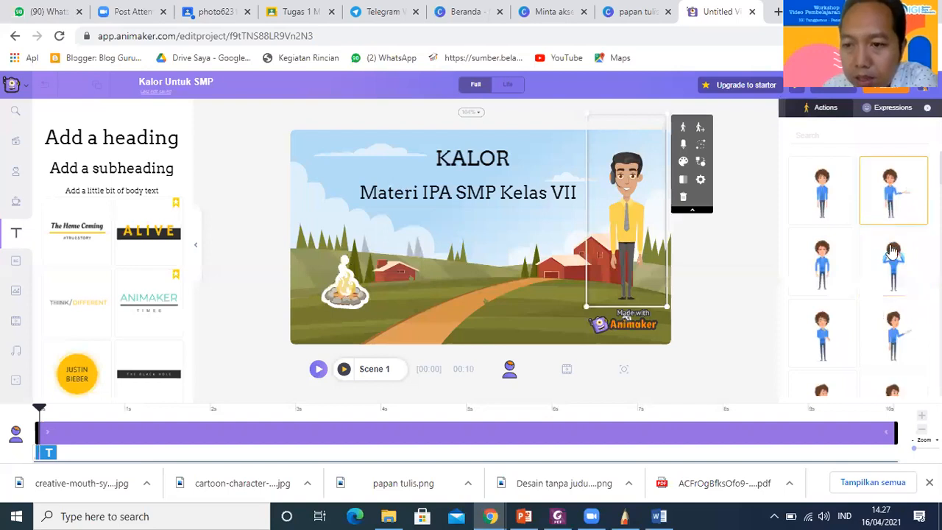
left_click(892, 251)
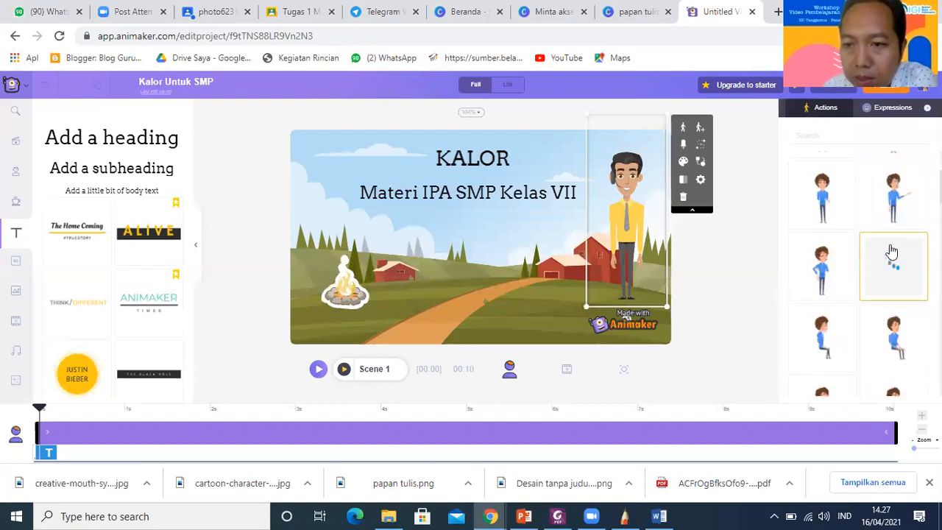
left_click(892, 197)
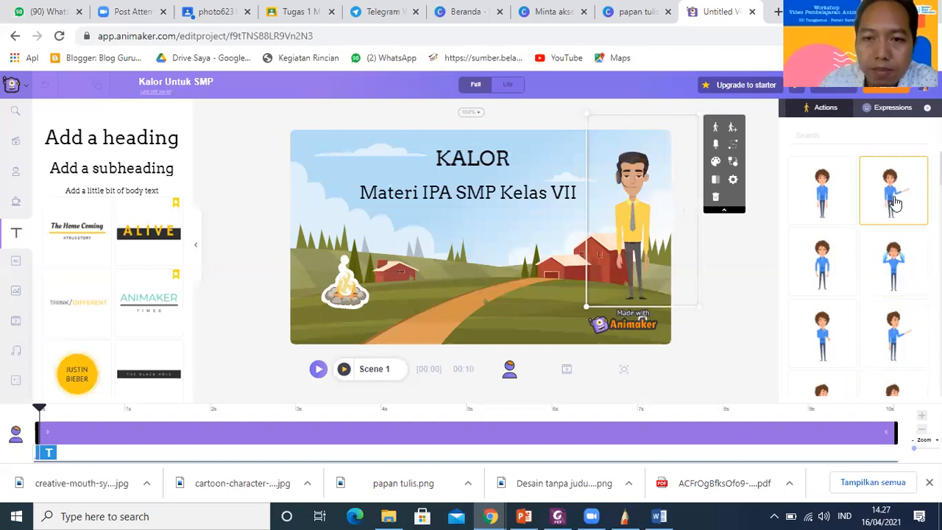
- Move the male character to the scene's left edge and the campfire right of centre, in front of the red barn
left_click_drag(494, 236, 324, 230)
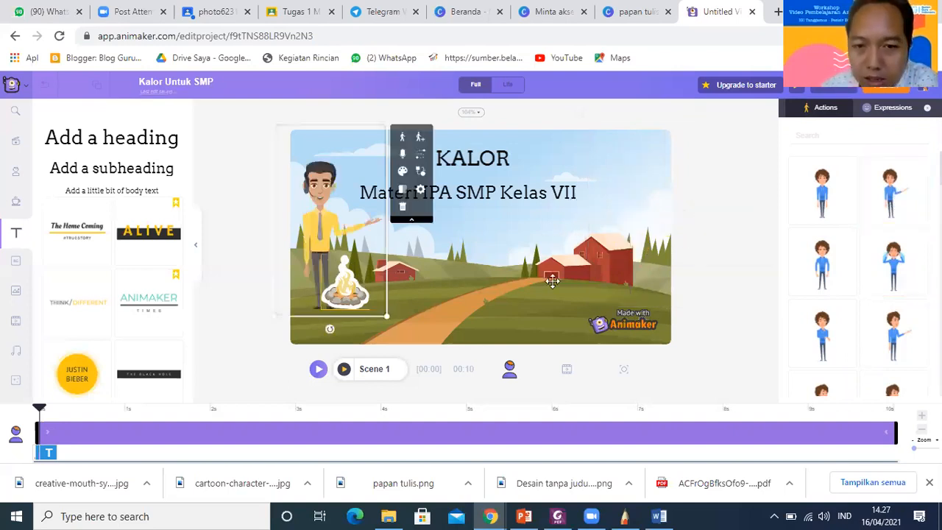
mouse_move(340, 287)
left_mouse_down()
mouse_move(345, 259)
mouse_move(348, 285)
left_mouse_up()
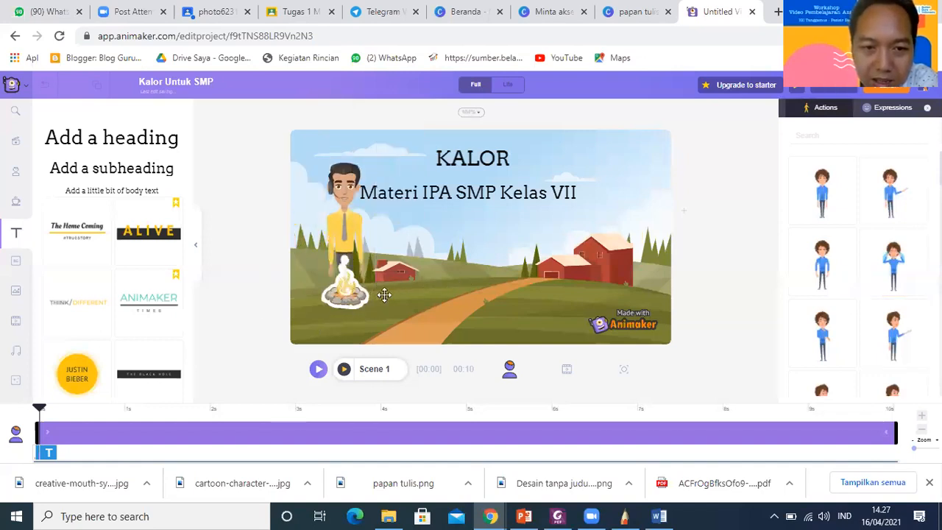
left_click_drag(327, 284, 576, 291)
left_click_drag(520, 301, 511, 294)
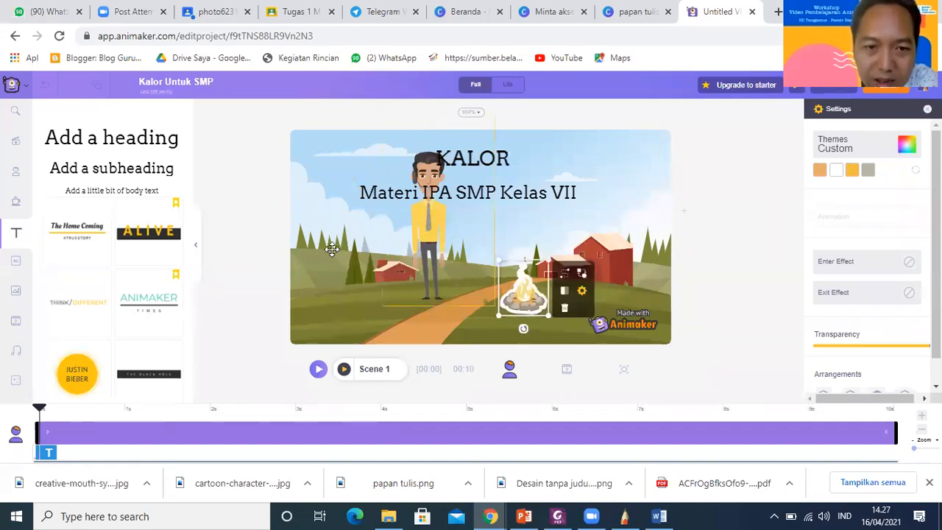
left_click_drag(424, 235, 331, 249)
- Look through more character actions and view the male character's action sequence options without applying them
left_click(893, 286)
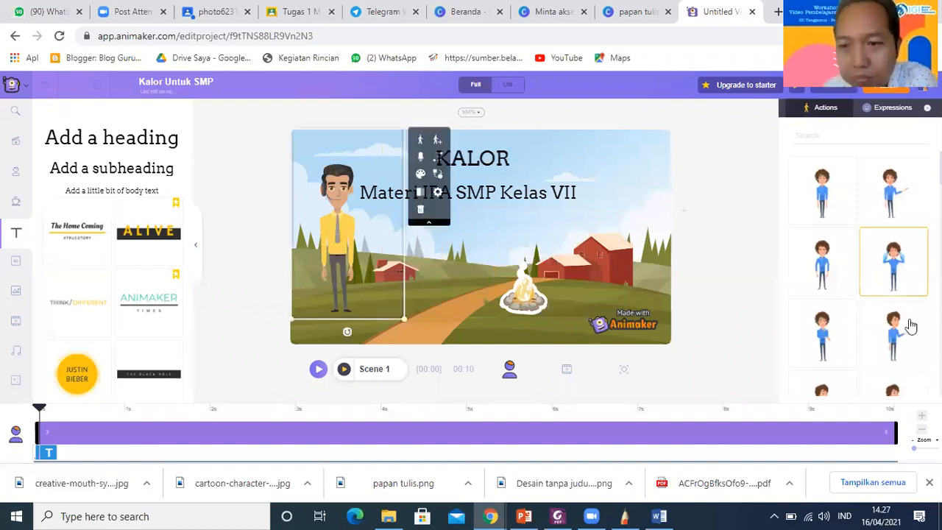
scroll(912, 316, "down", 3)
scroll(912, 307, "down", 3)
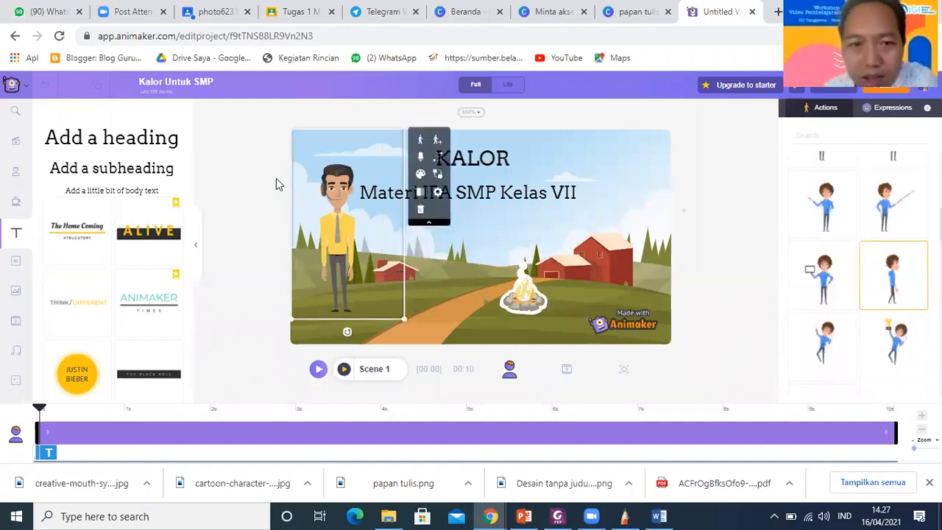
left_click(437, 141)
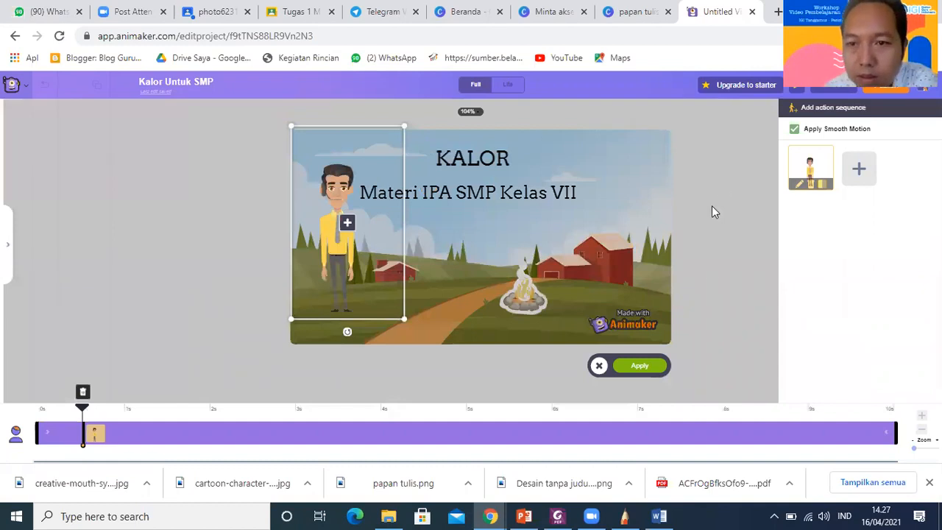
left_click(598, 365)
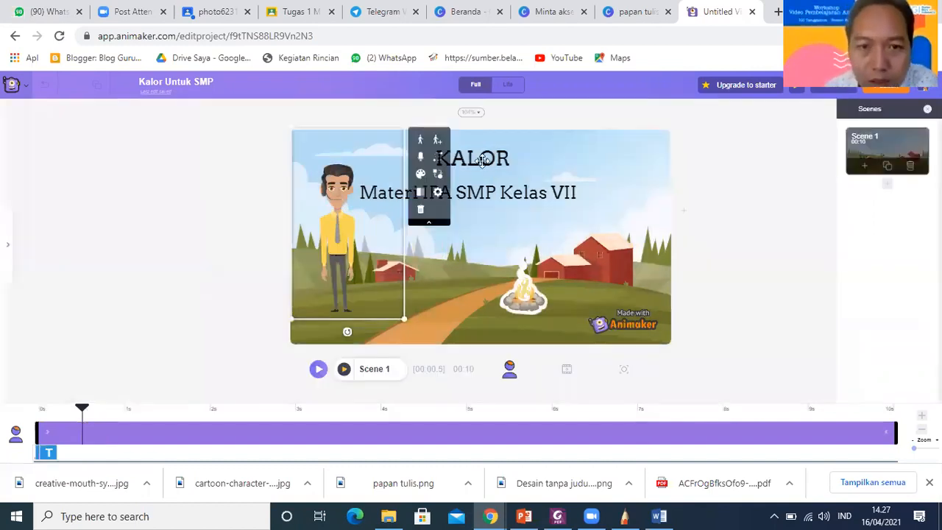
- Preview a left-to-right Smartmove on the male character, then discard it
left_click(435, 169)
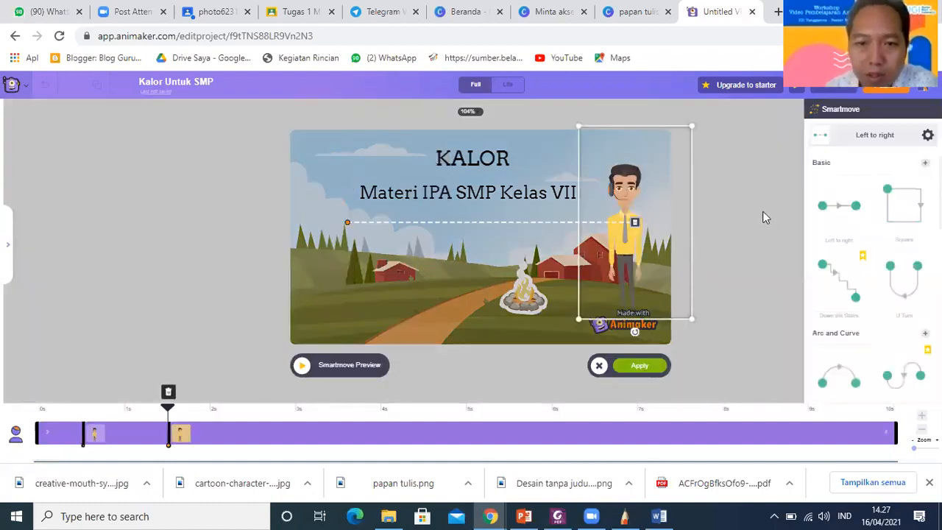
left_click(300, 369)
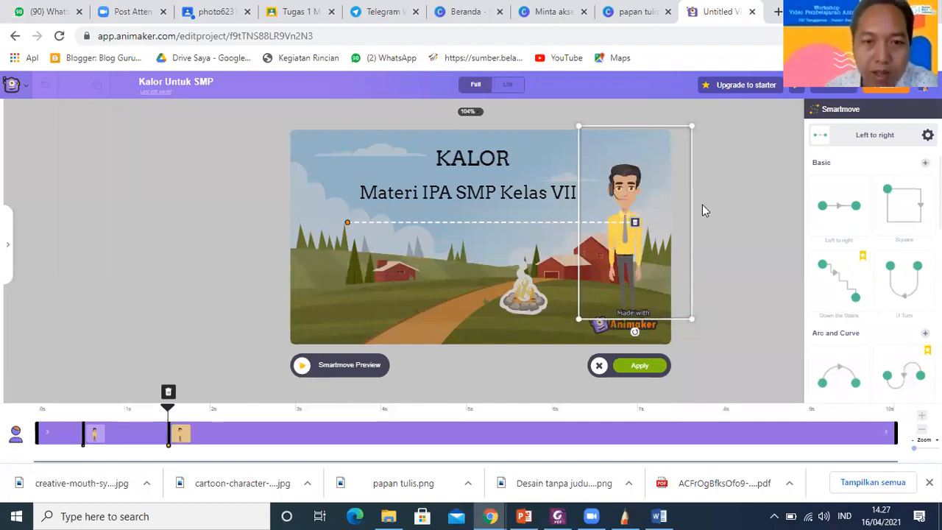
left_click(597, 364)
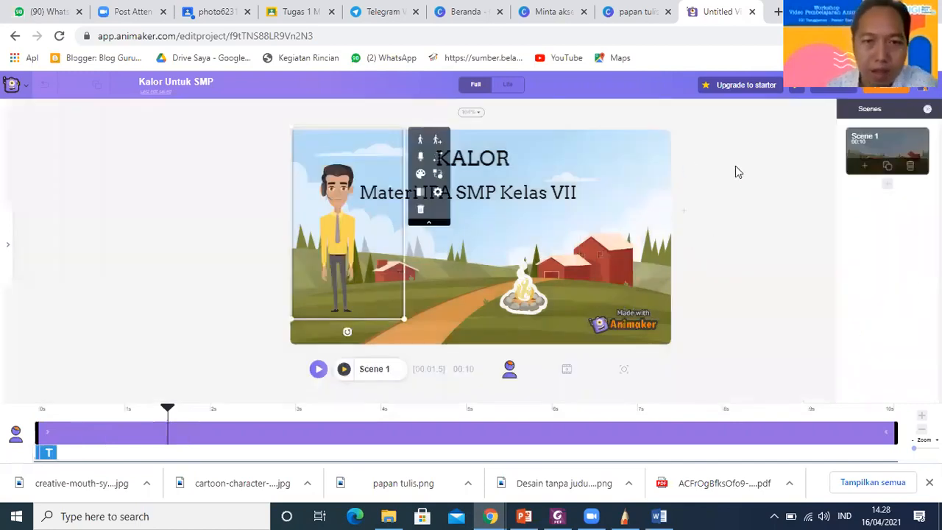
- Browse the full range of character actions and change the male character's action to riding a motorcycle
left_click(420, 139)
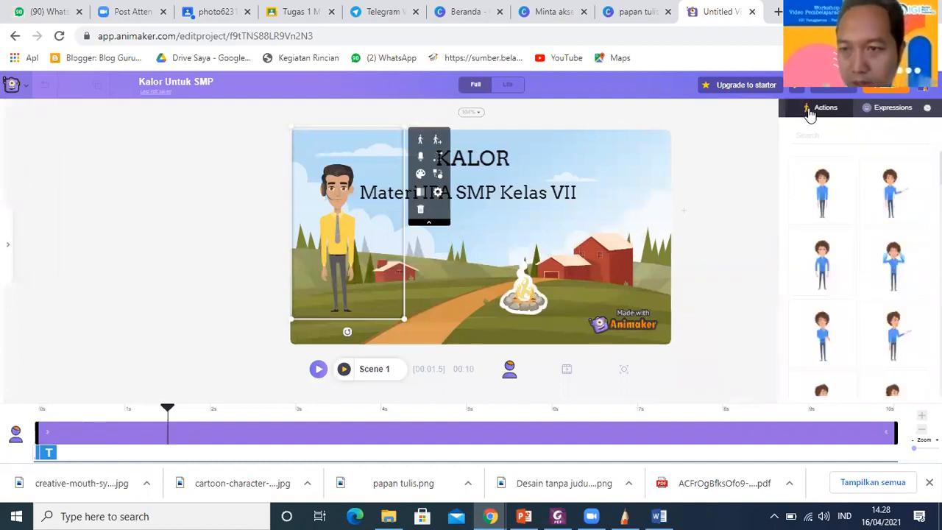
scroll(862, 277, "down", 3)
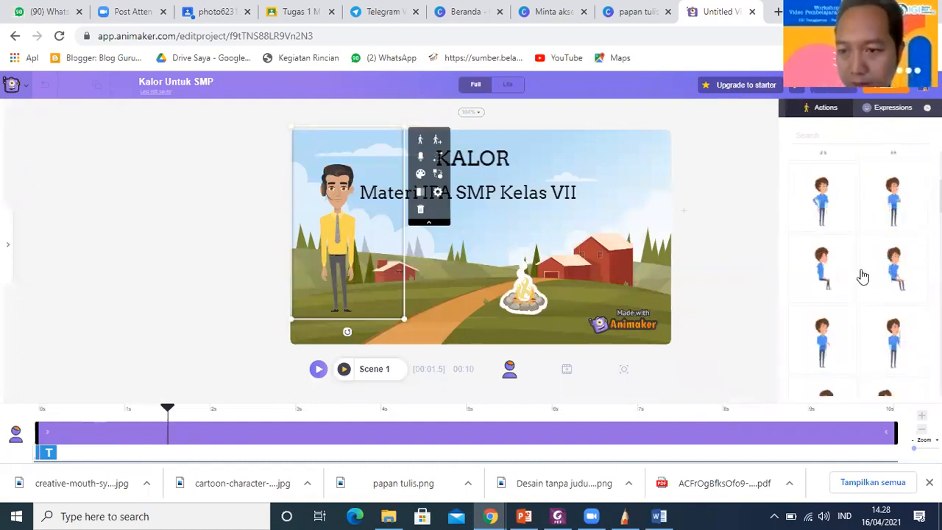
scroll(862, 277, "down", 3)
scroll(863, 278, "down", 3)
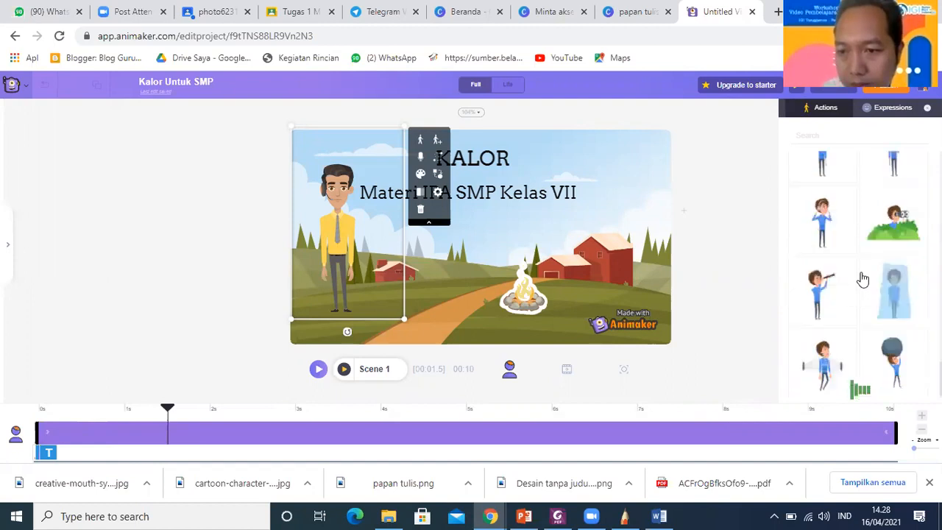
scroll(870, 275, "down", 3)
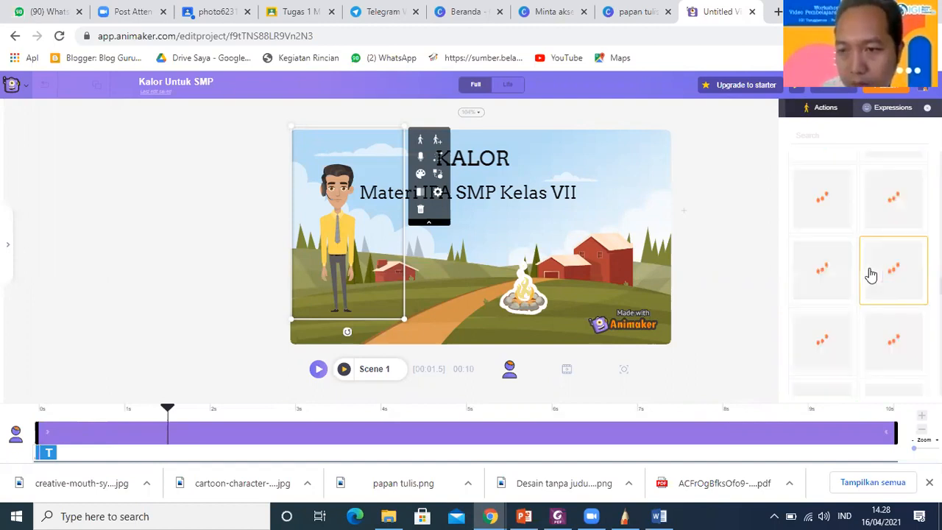
scroll(870, 274, "down", 5)
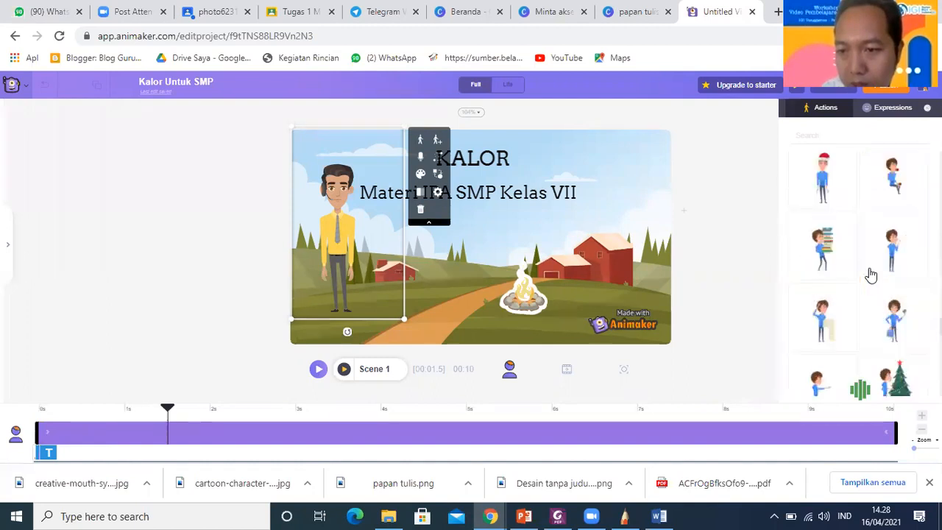
scroll(871, 275, "down", 3)
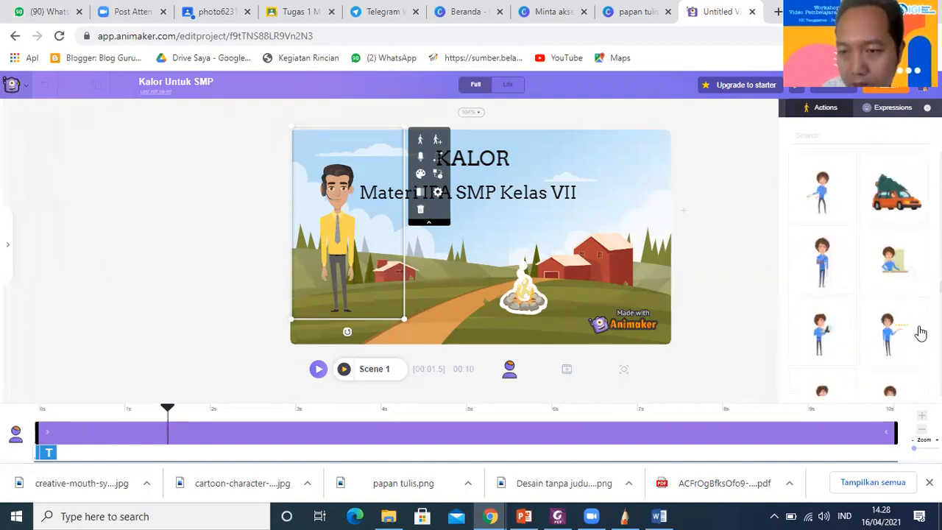
scroll(905, 323, "down", 3)
left_click(901, 343)
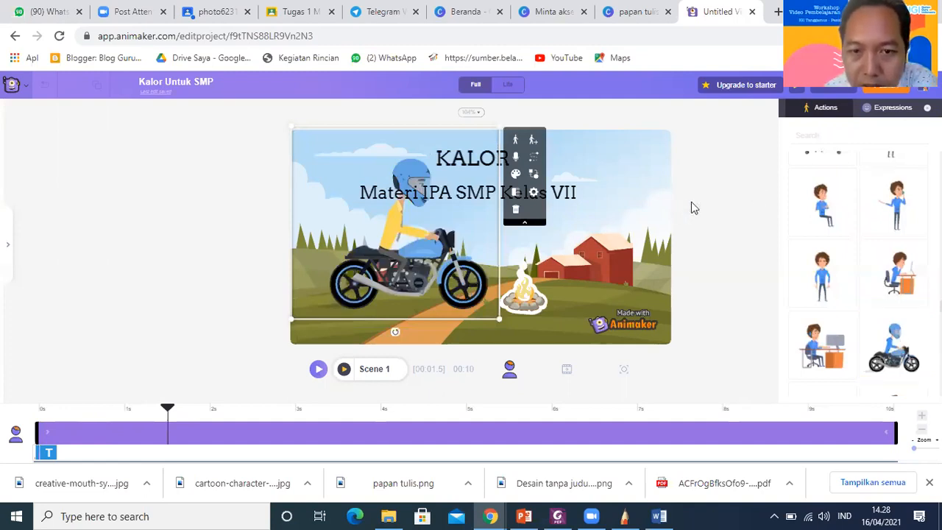
left_click(724, 236)
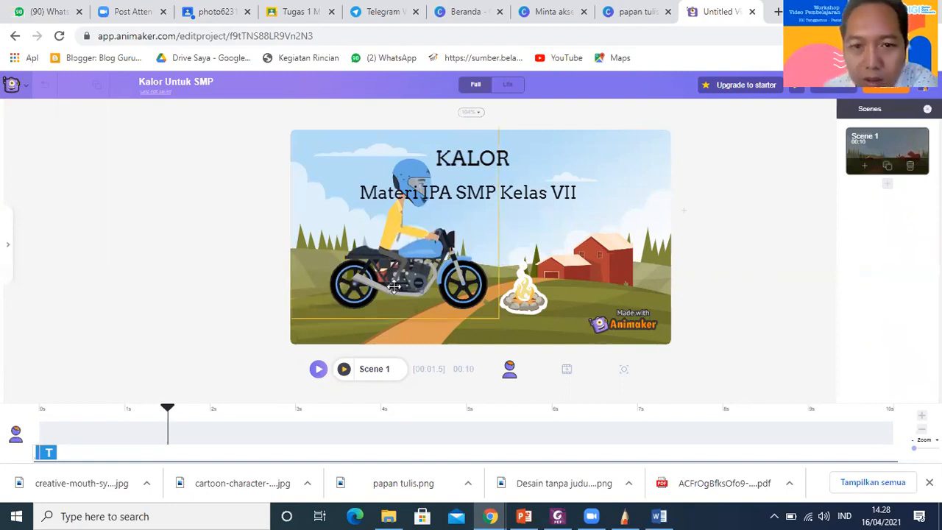
- Replace the motorcycle action with a standing pose whose arm presents towards the campfire, and look through the remaining actions
left_click(425, 250)
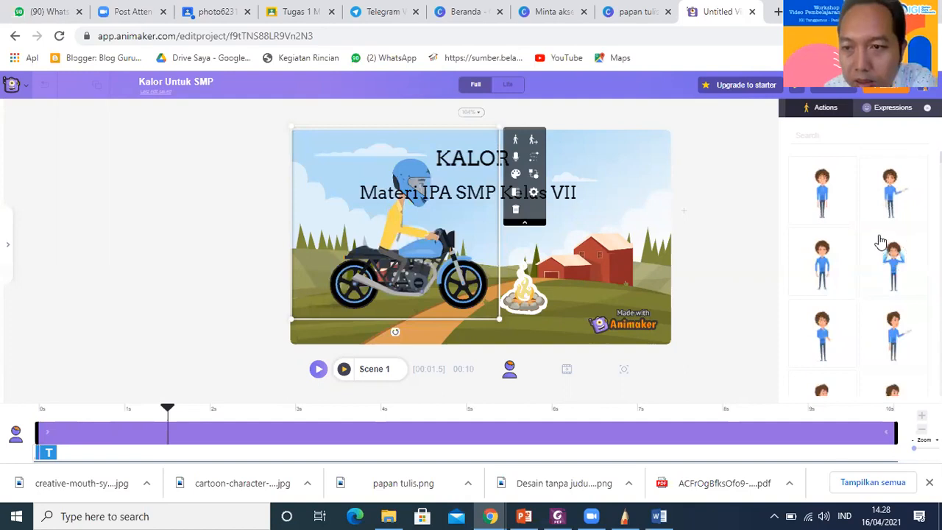
left_click(905, 204)
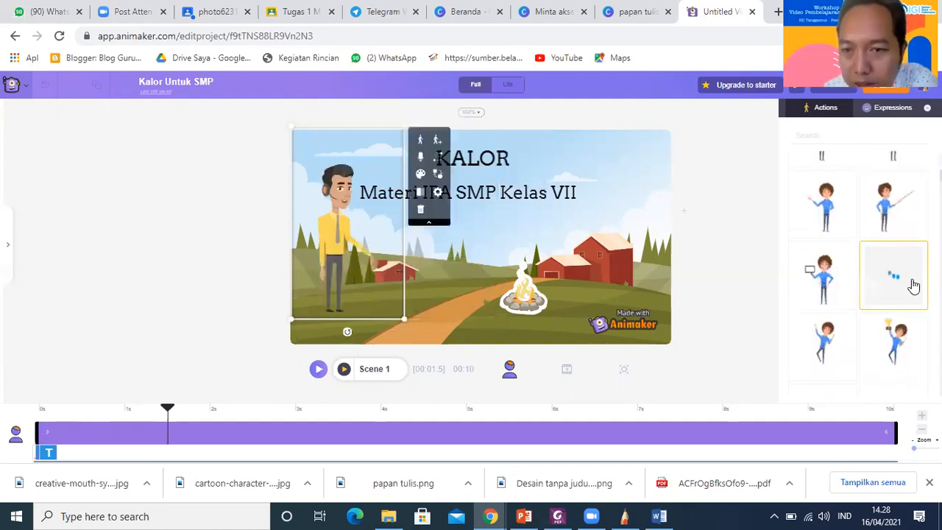
scroll(913, 285, "down", 4)
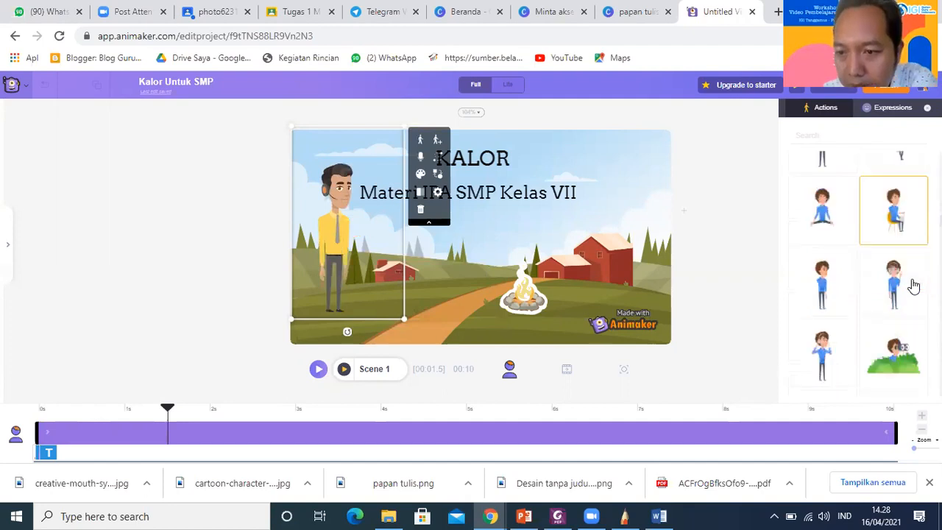
scroll(913, 285, "down", 3)
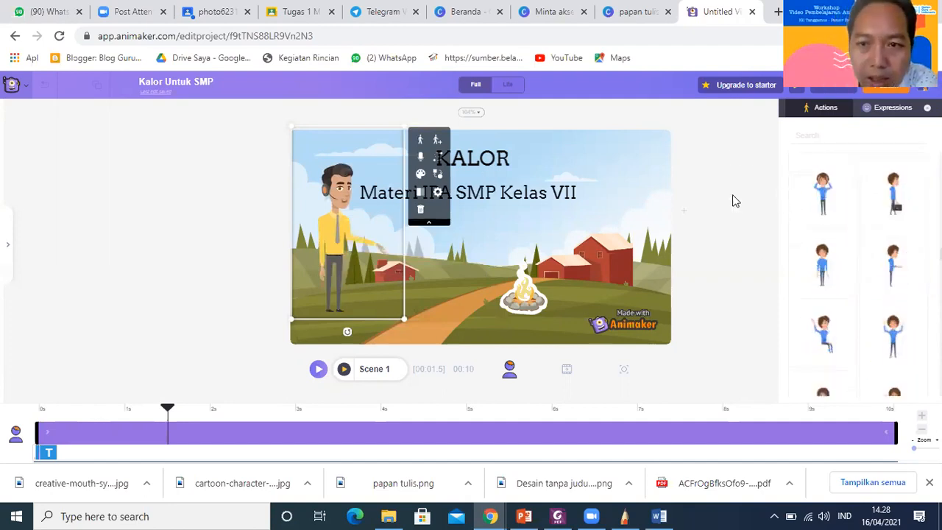
left_click(590, 193)
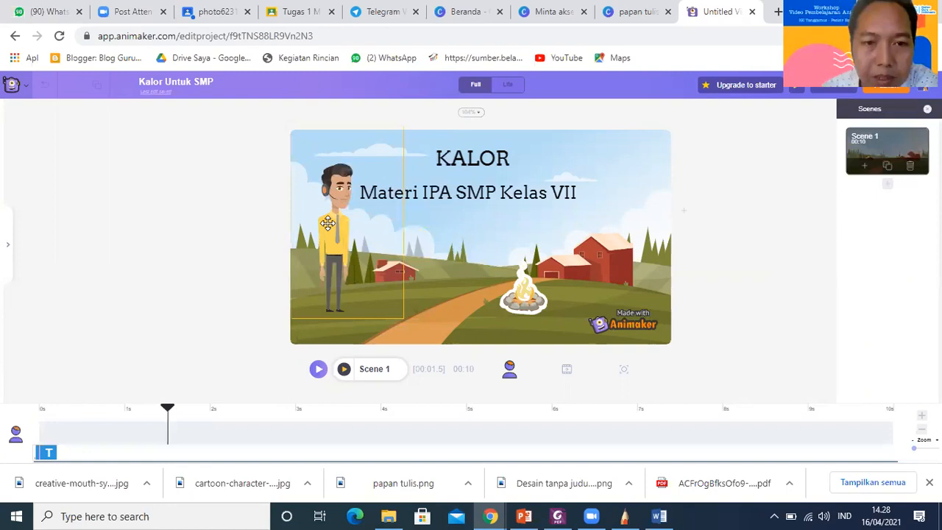
- Record a voice-over for the male character in Scene 1, preview the recording and apply it
left_click(328, 223)
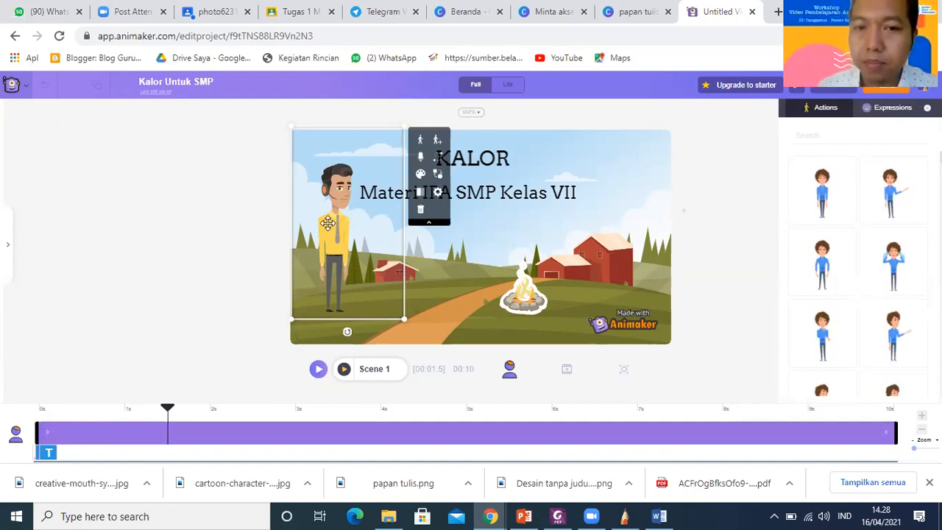
left_click(420, 158)
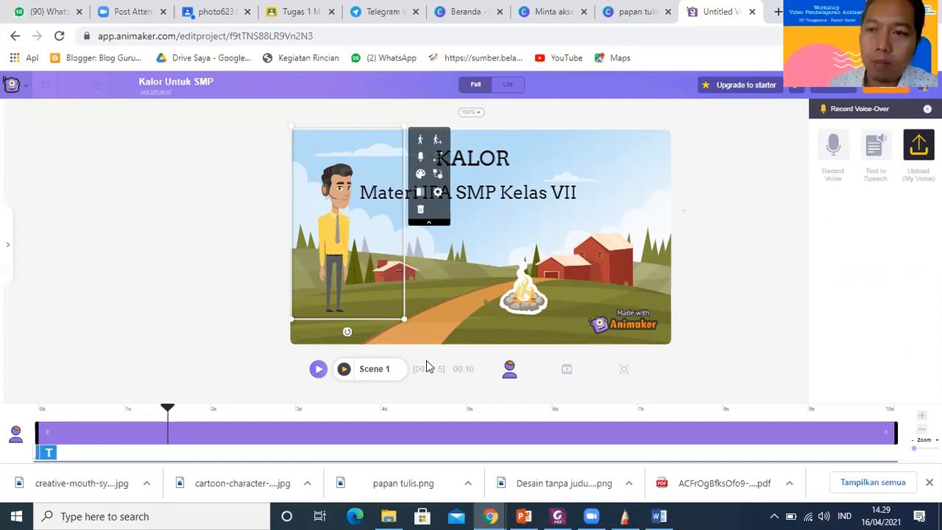
left_click(836, 153)
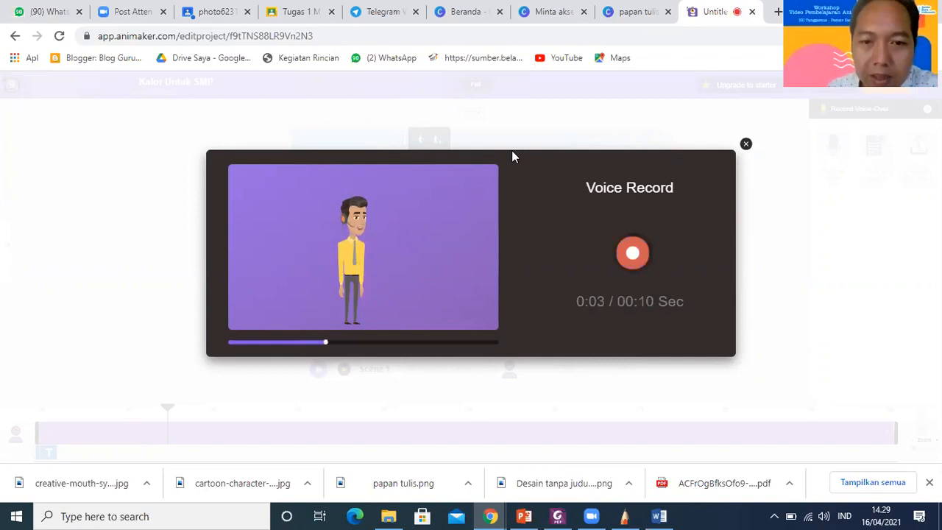
left_click(629, 254)
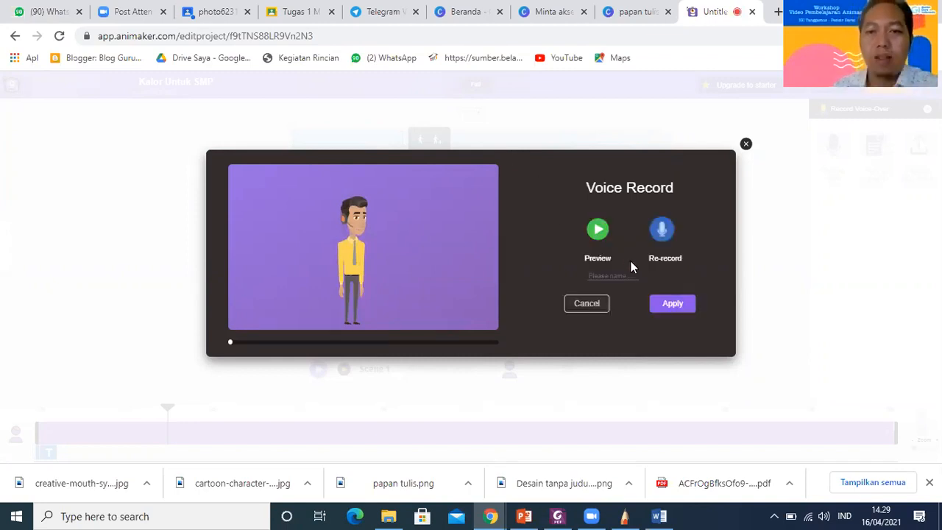
left_click(602, 236)
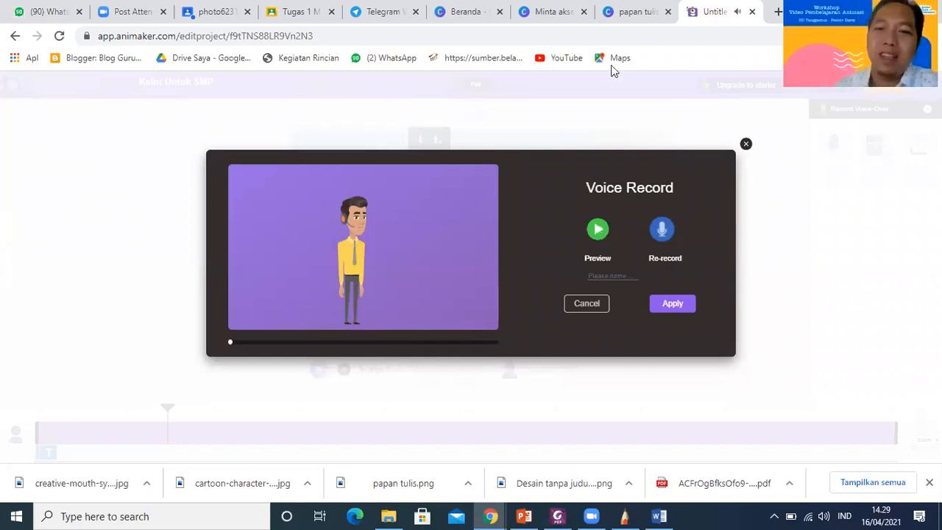
left_click(671, 304)
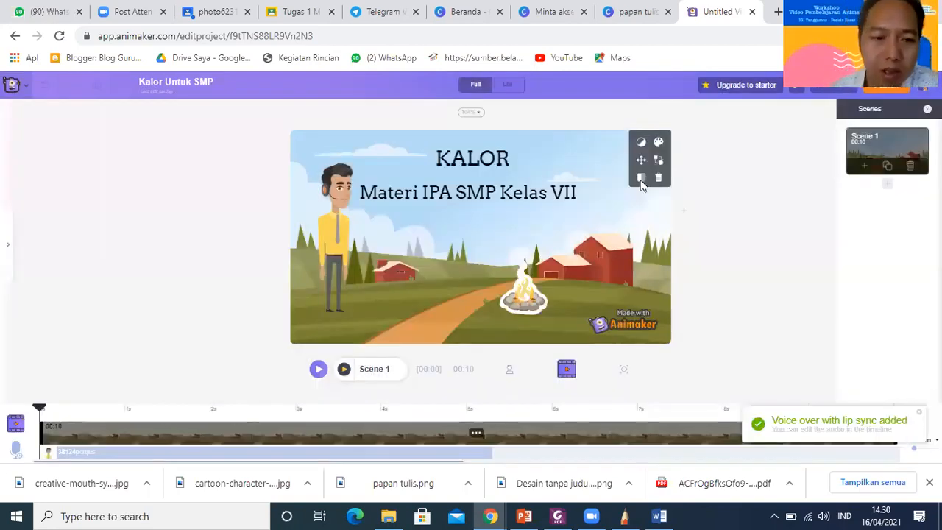
- Play the video with its voice-over and try to extend the end of the voice-over clip on the timeline
left_click(317, 371)
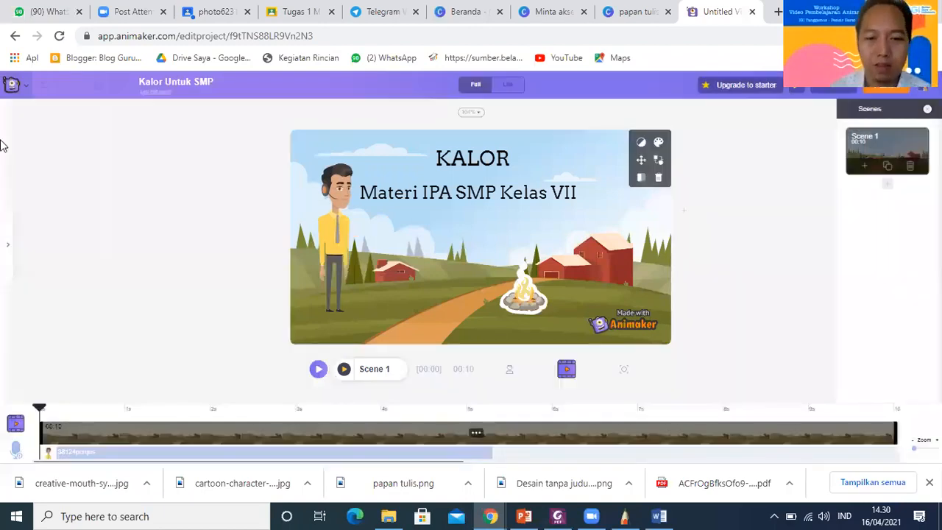
left_click(87, 452)
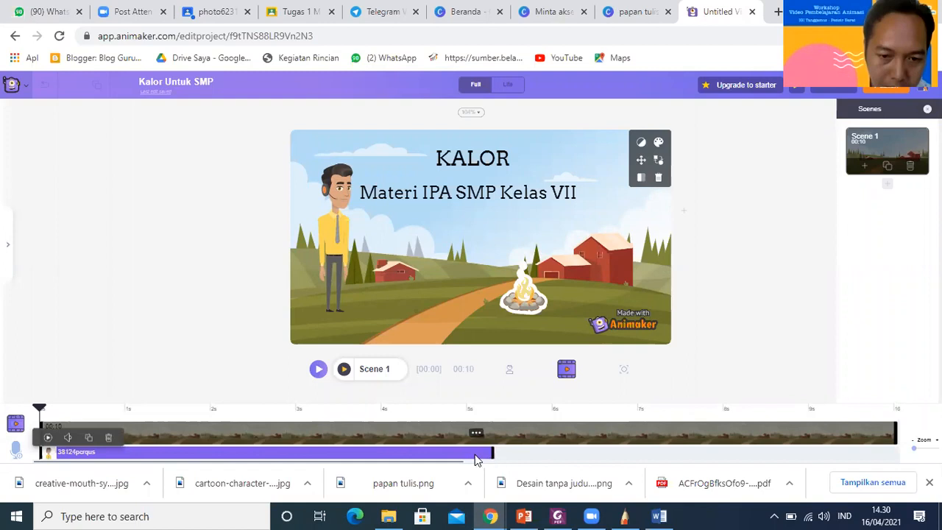
left_click_drag(490, 453, 573, 454)
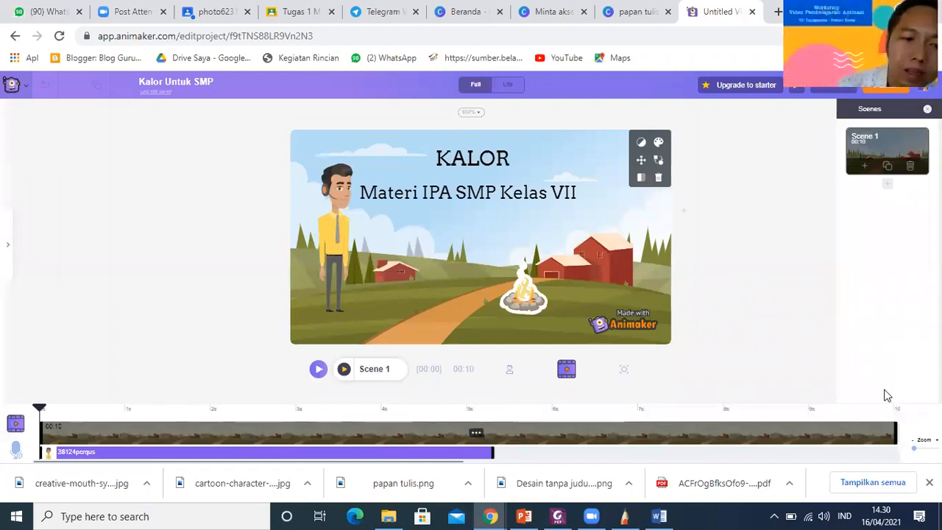
- Move the playhead to about 6.9 seconds and close the browser's downloads bar to enlarge the workspace
left_click(625, 410)
left_click(629, 412)
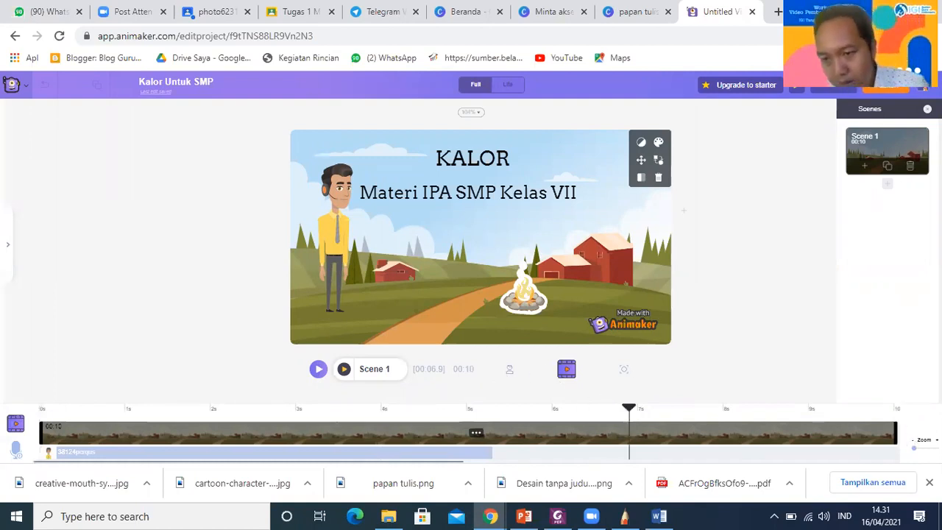
left_click(928, 481)
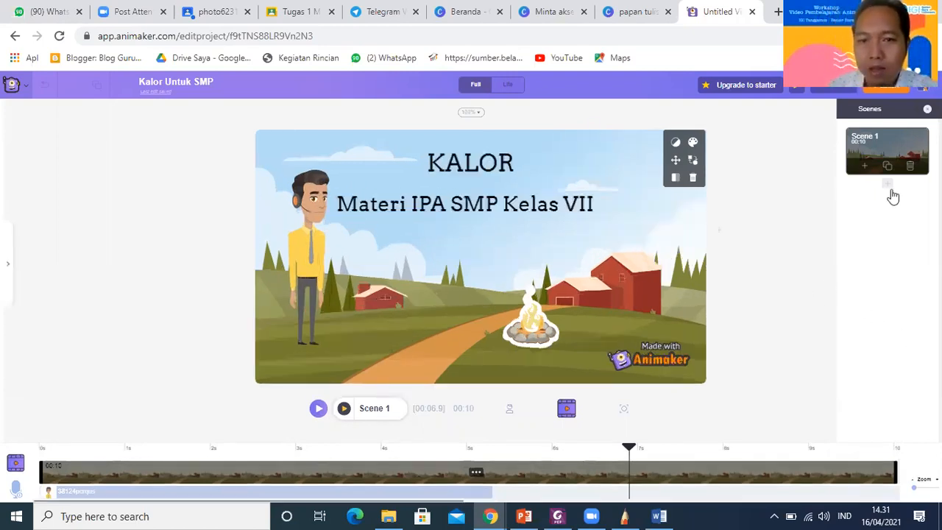
- Try the Bouncing Ball 2 Smartmove on the KALOR title, look through the other movements, and undo the Smartmove
double_click(464, 166)
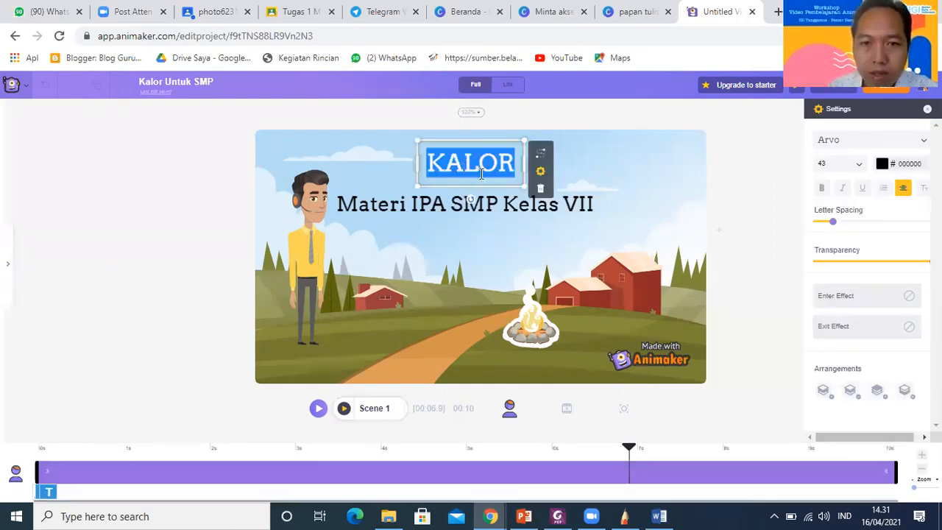
left_click(542, 157)
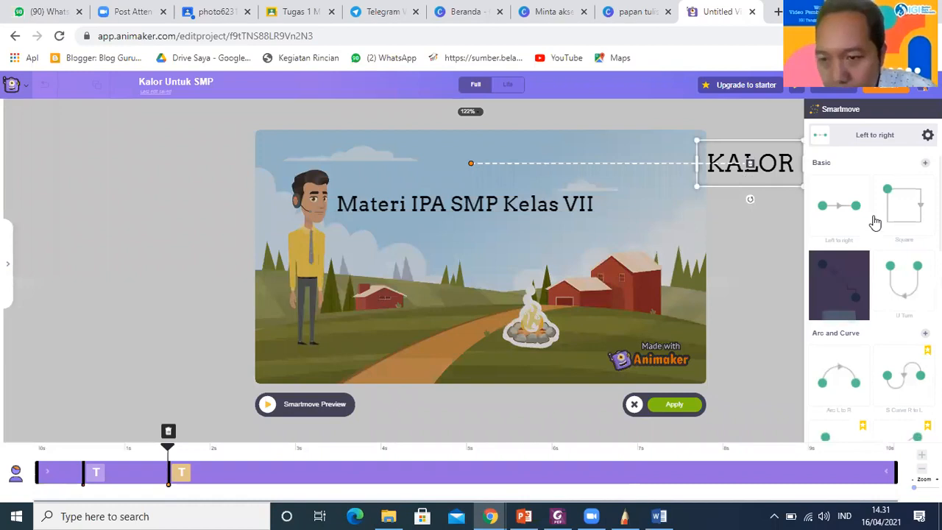
scroll(864, 316, "down", 5)
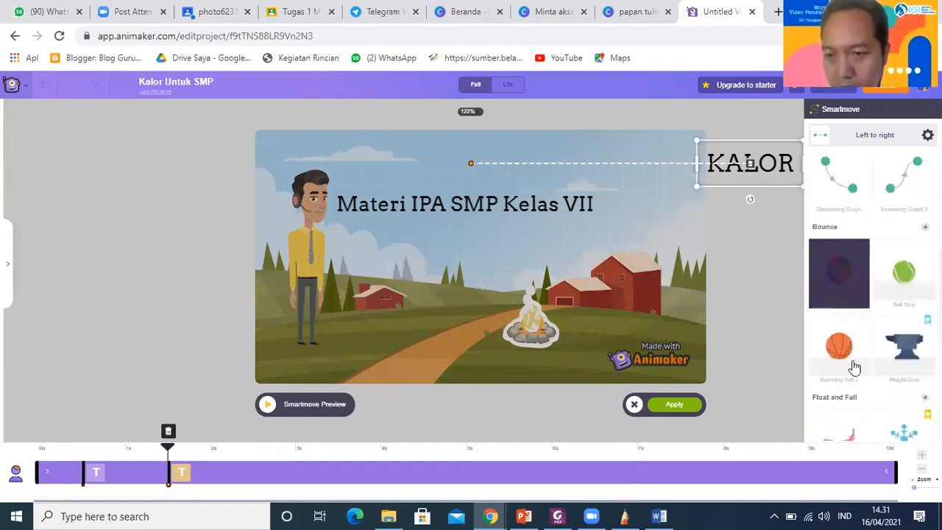
left_click(853, 360)
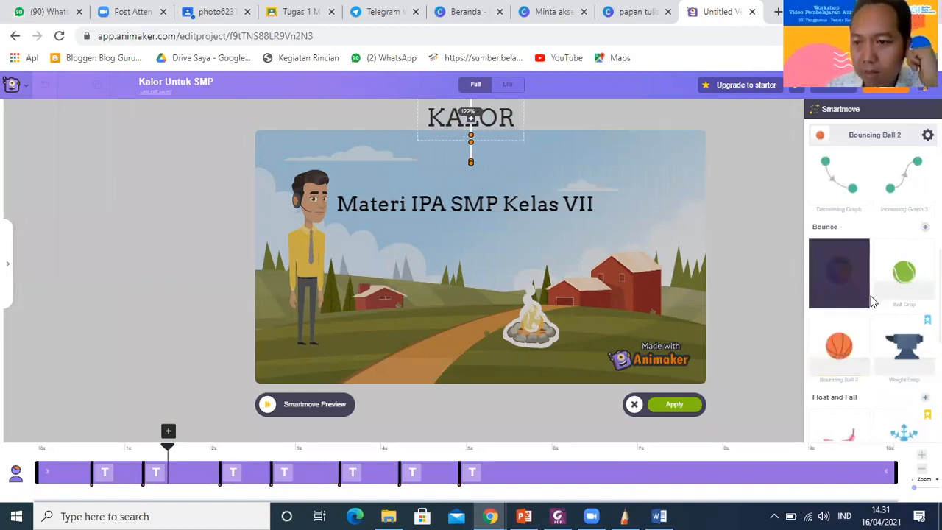
scroll(865, 290, "down", 3)
scroll(865, 290, "down", 1)
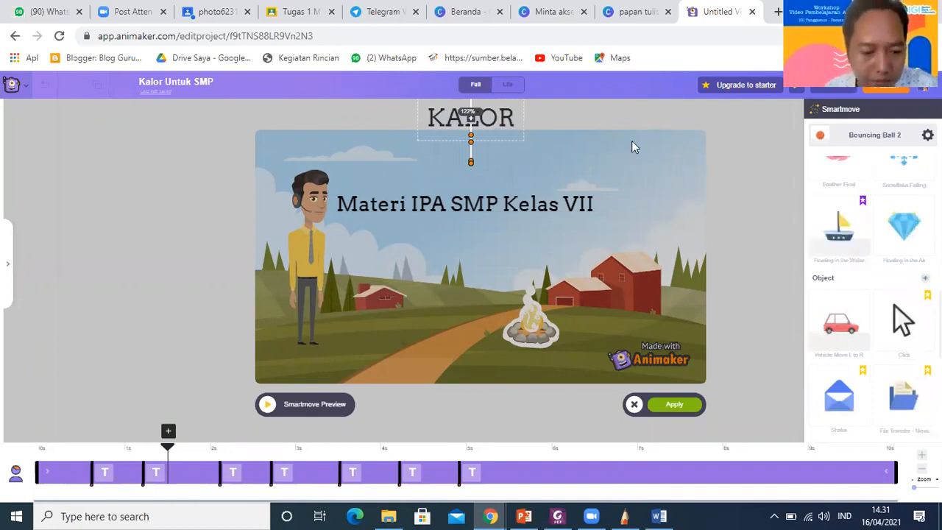
key("ctrl+z")
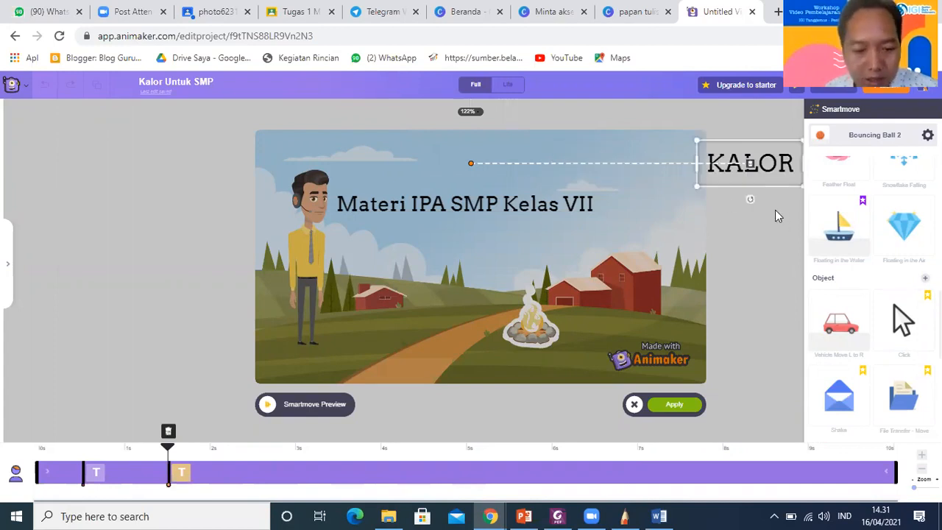
key("ctrl+z")
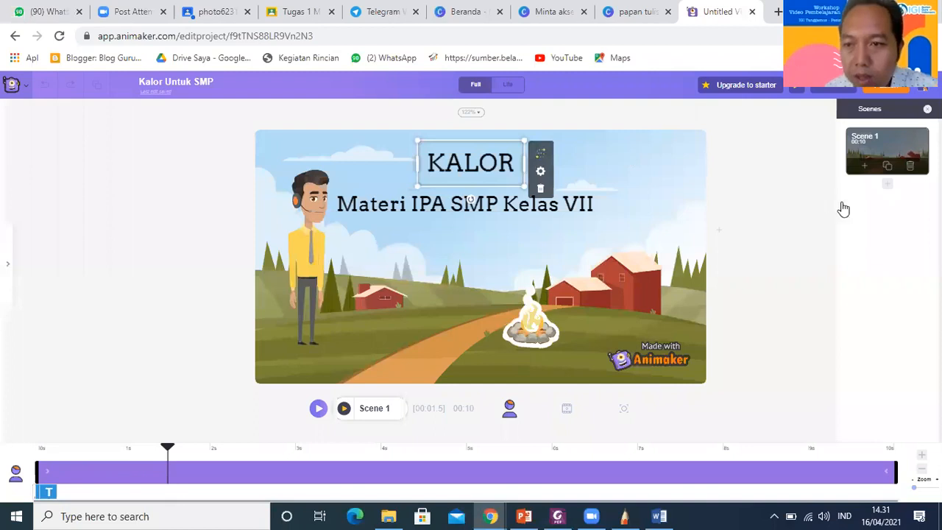
- Try the Ball Drop Smartmove on the KALOR title and leave Smartmove without applying it
key("ctrl+y")
scroll(919, 313, "down", 2)
scroll(901, 279, "down", 3)
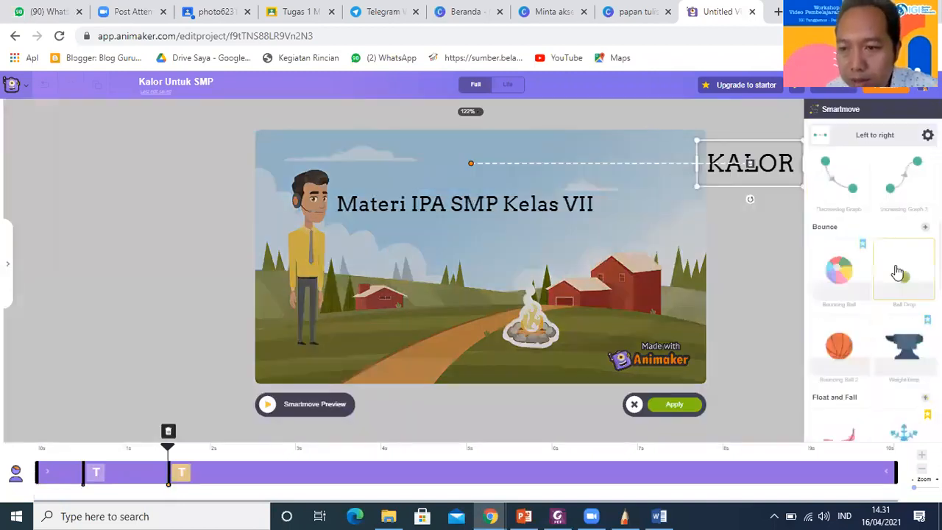
left_click(898, 272)
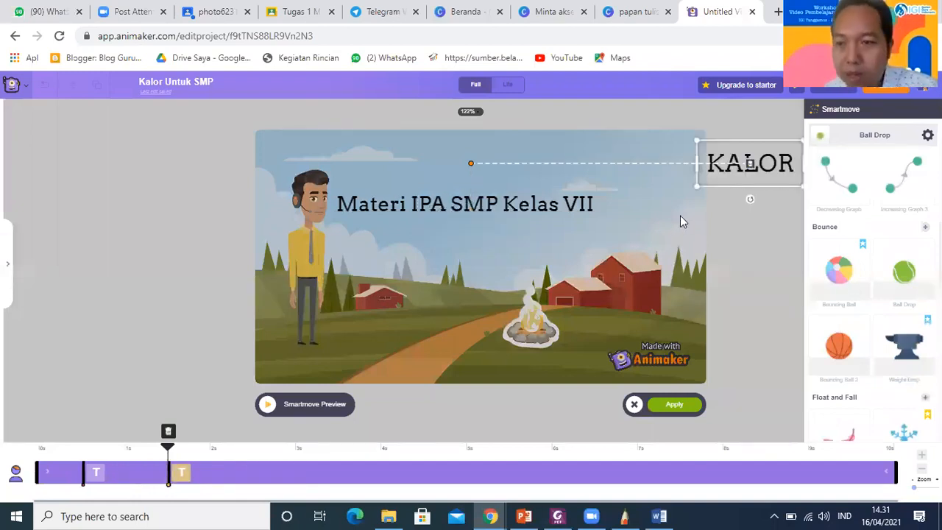
left_click(727, 260)
left_click(785, 208)
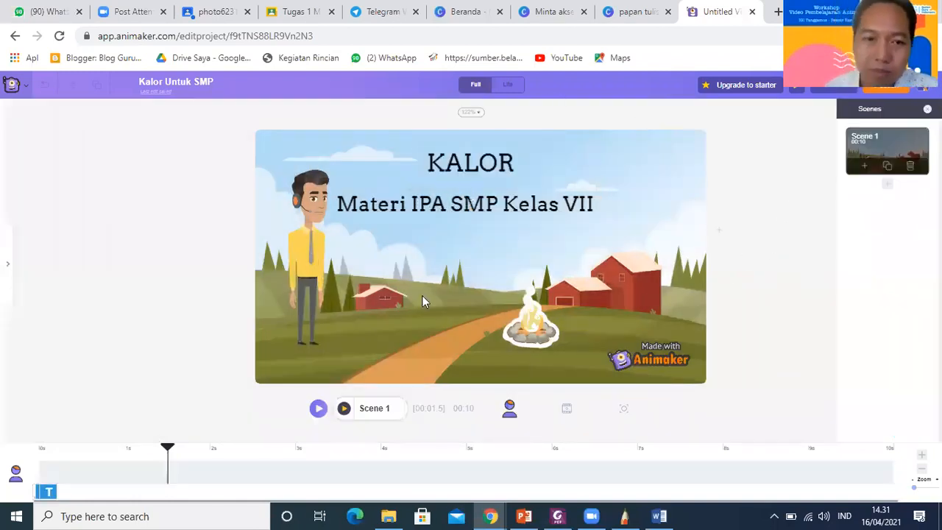
- Add a blank second scene after Scene 1, show the scene timeline and look through the background library
left_click(887, 186)
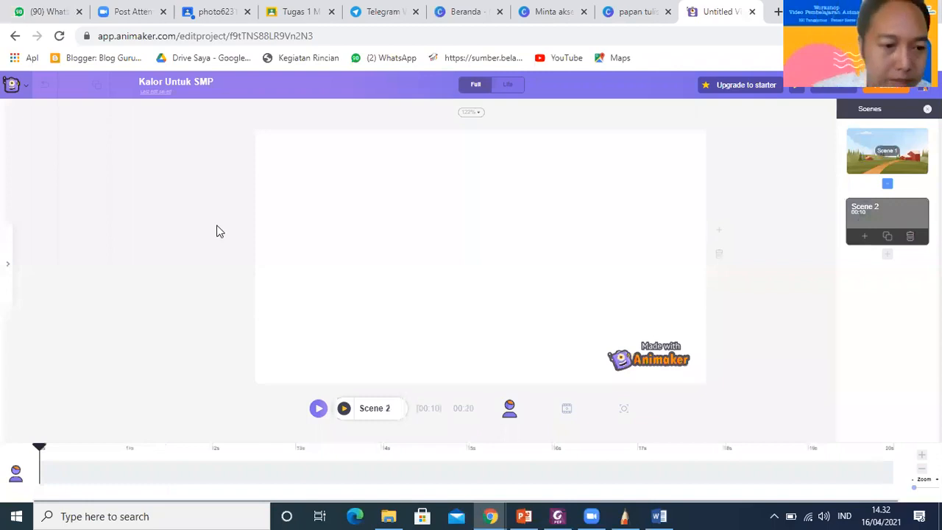
left_click(568, 409)
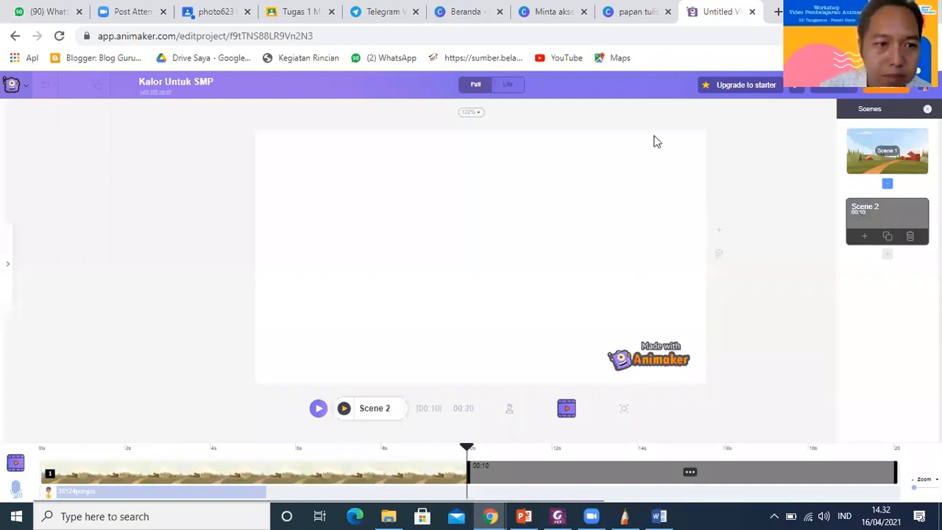
left_click(10, 273)
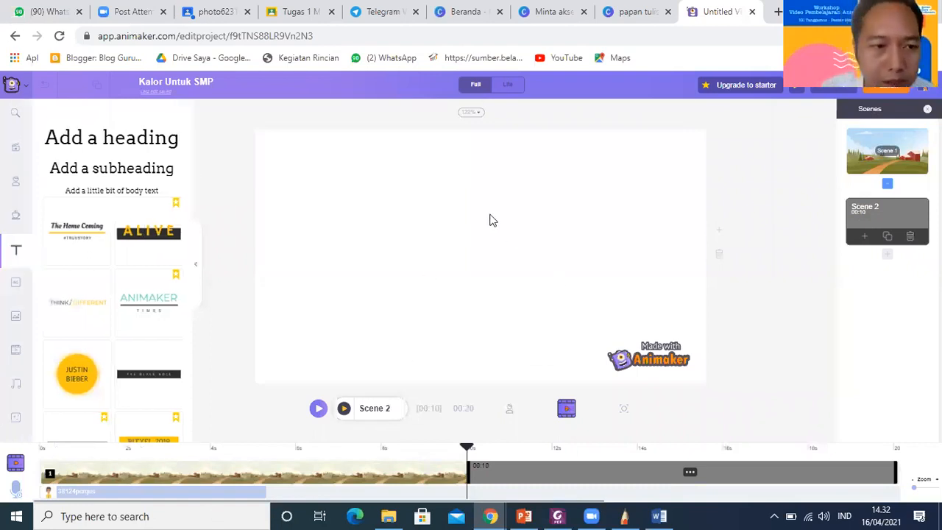
left_click(16, 284)
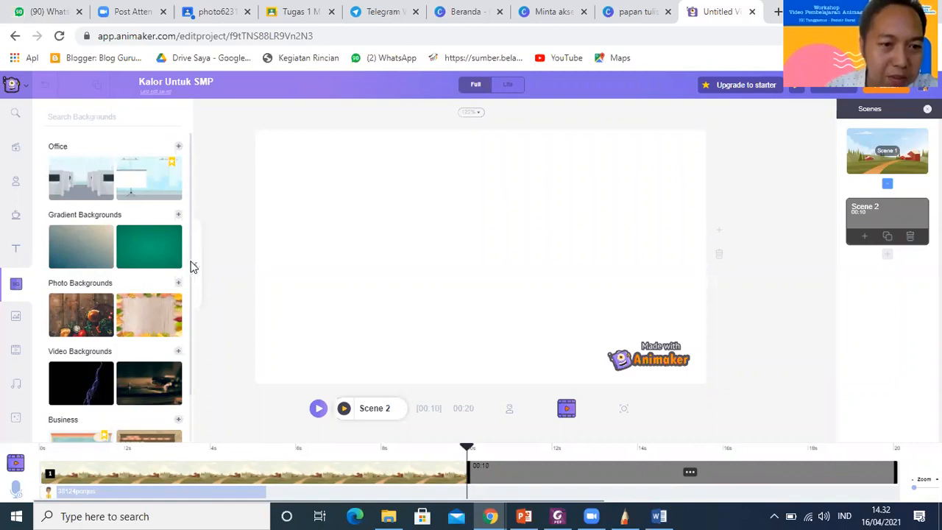
scroll(197, 353, "down", 1)
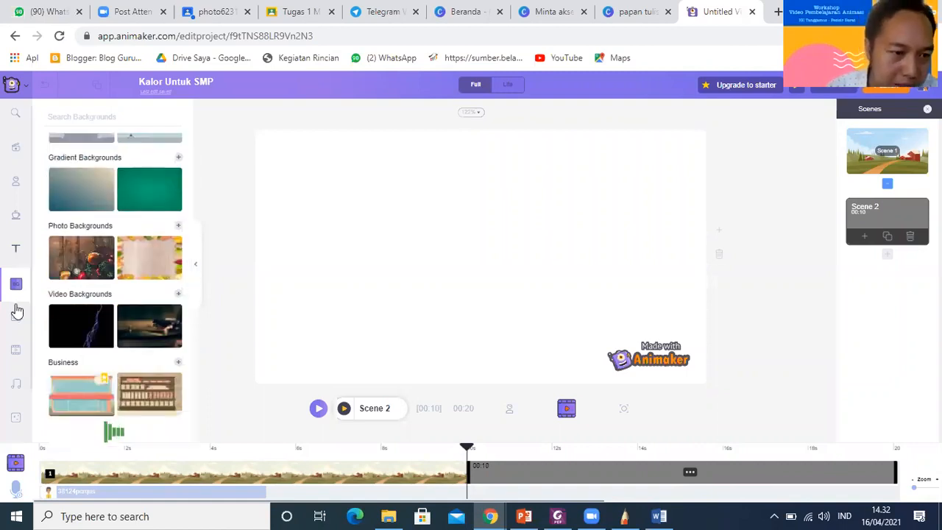
scroll(30, 352, "down", 2)
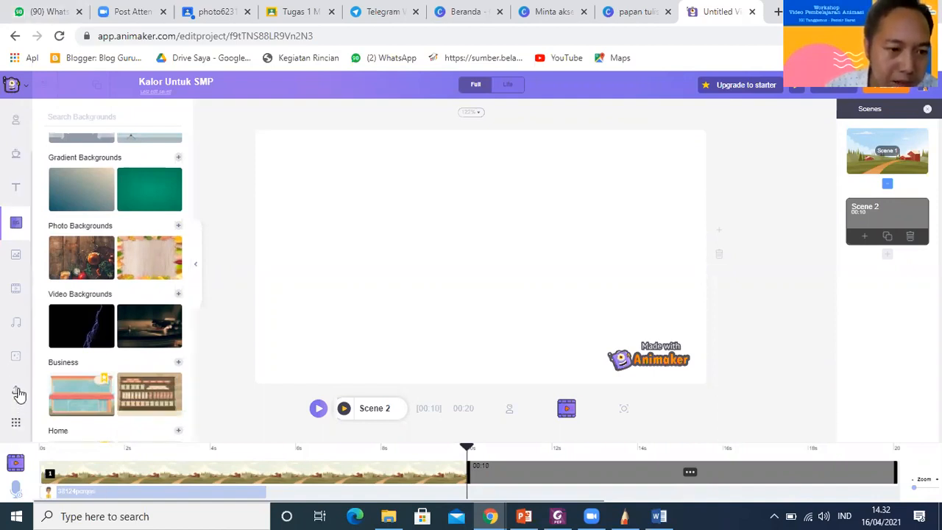
- Upload the classroom image "papan tulis" from the Downloads folder to the project's files
left_click(15, 397)
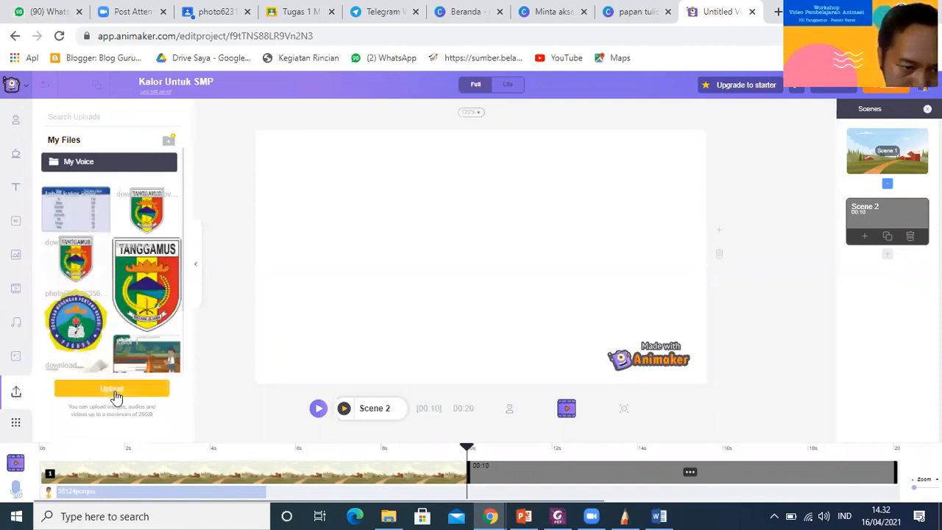
left_click(116, 397)
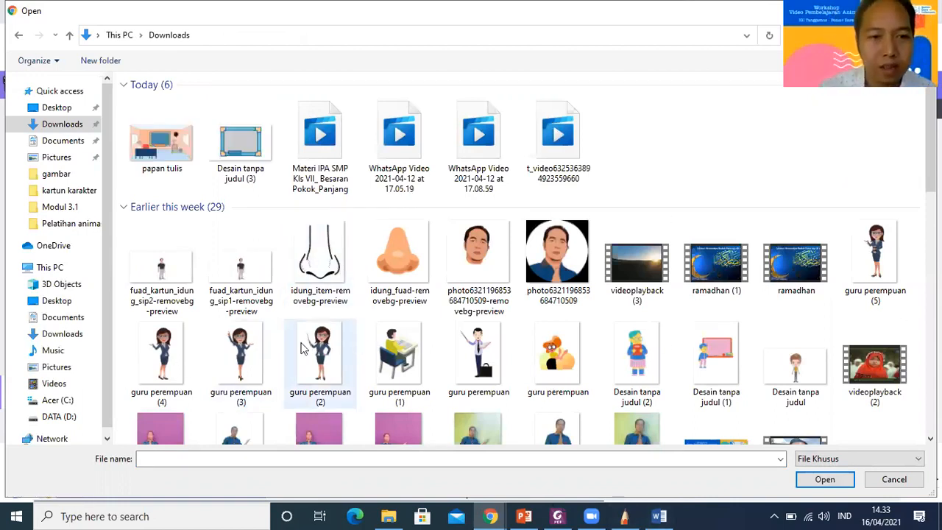
left_click(175, 160)
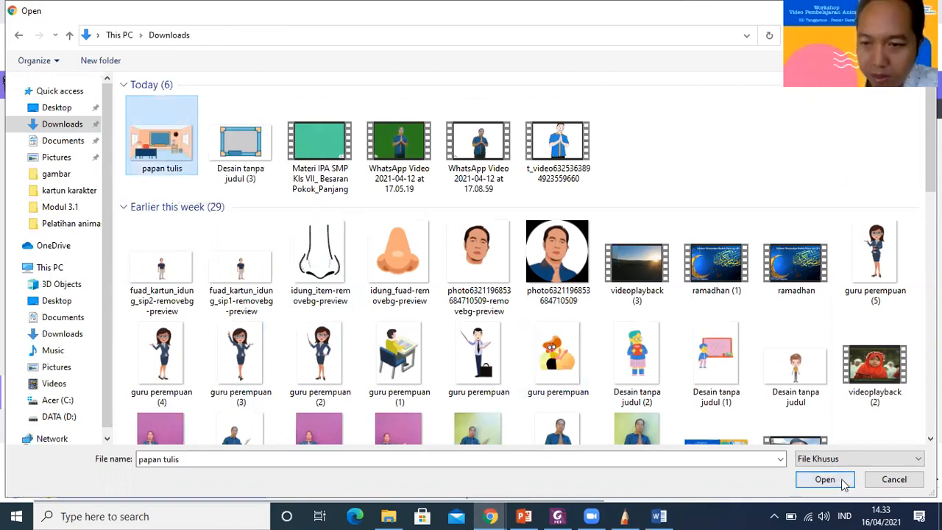
left_click(844, 484)
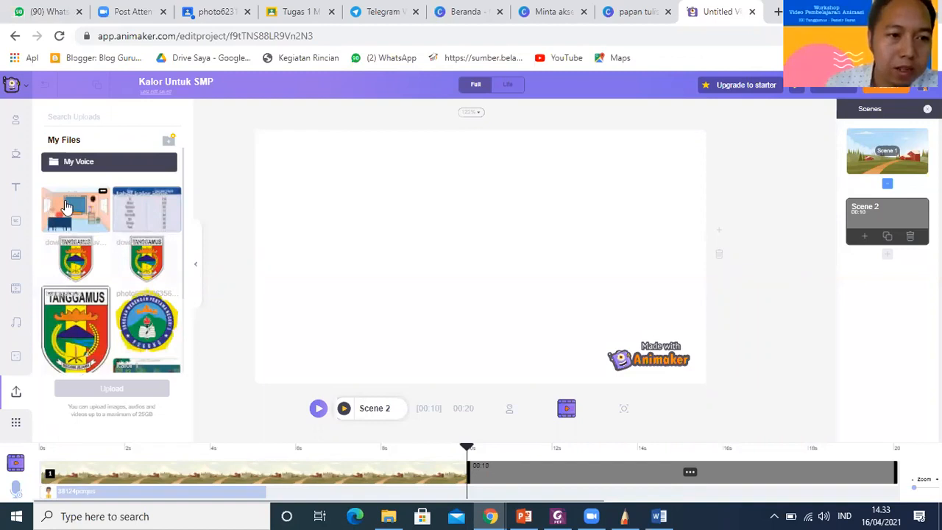
- Place the uploaded classroom image in Scene 2, resize and position it to nearly fill the canvas, and show the character library
left_click_drag(421, 242, 425, 239)
left_click_drag(464, 267, 692, 379)
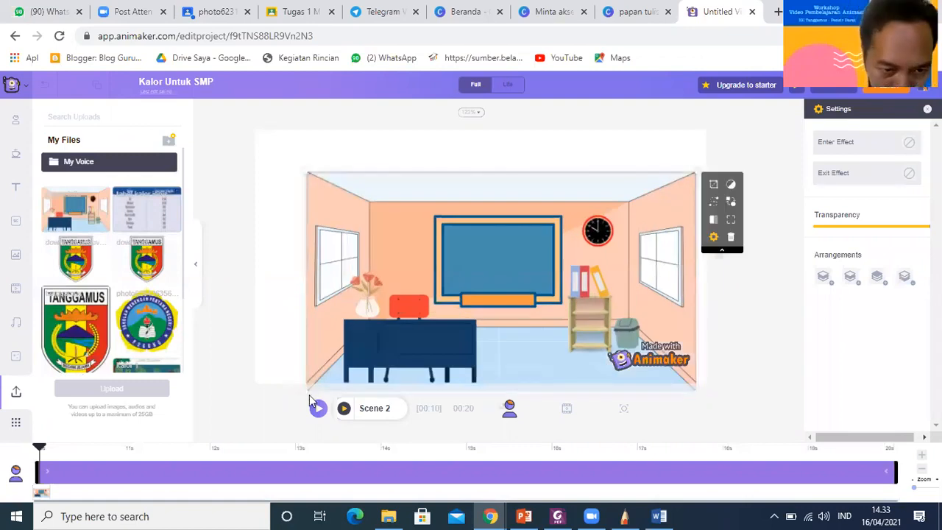
left_click_drag(306, 392, 275, 392)
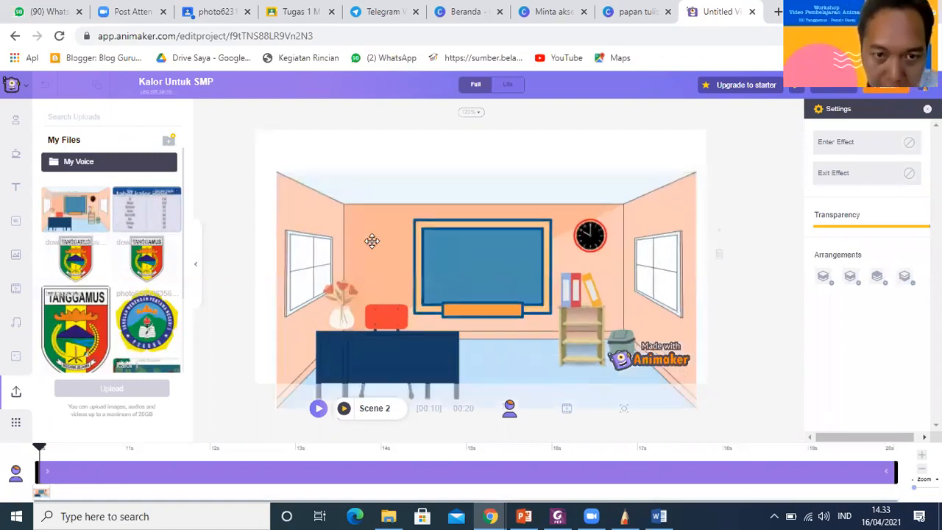
mouse_move(365, 227)
left_mouse_down()
mouse_move(363, 246)
mouse_move(355, 237)
left_mouse_up()
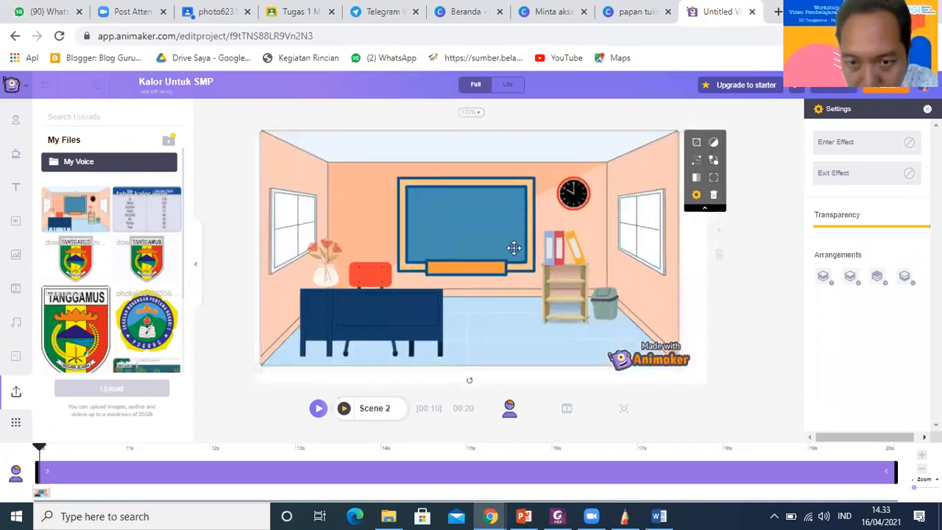
left_click_drag(637, 359, 676, 395)
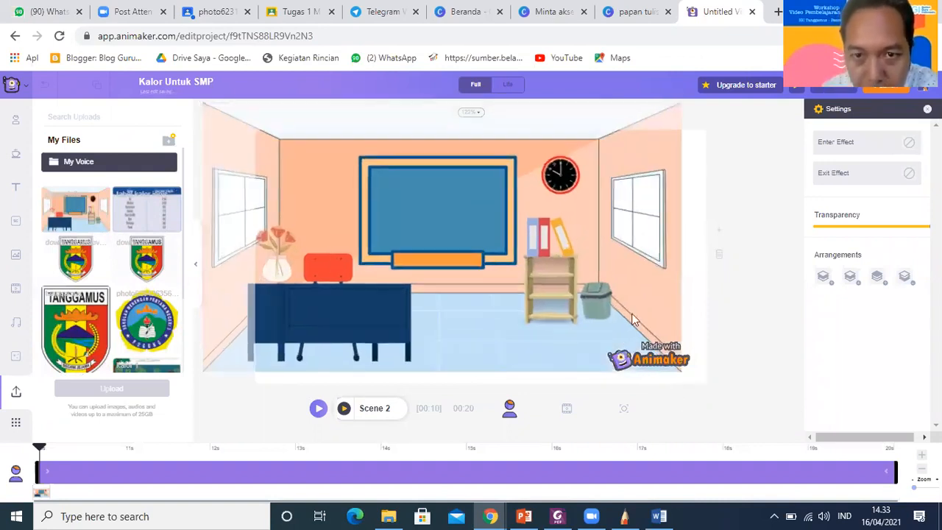
left_click(581, 268)
left_click_drag(588, 262, 584, 261)
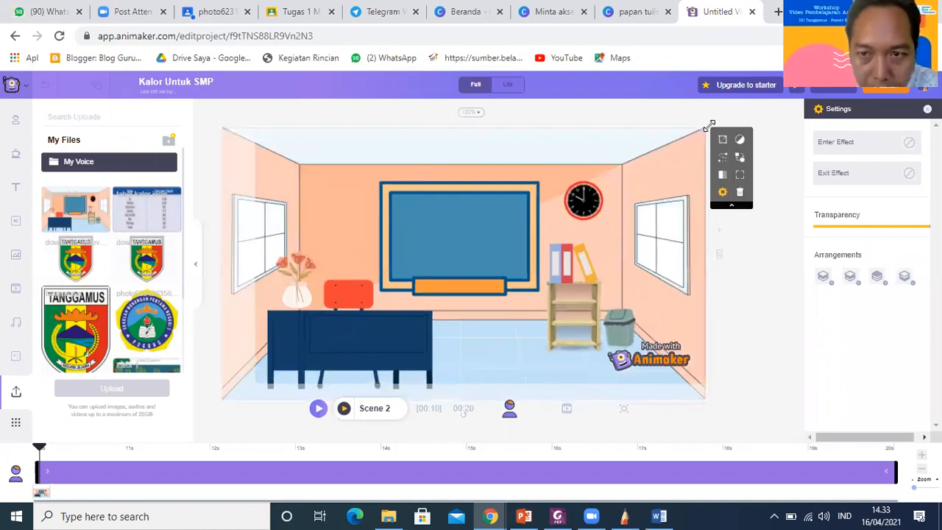
left_click_drag(702, 129, 691, 146)
left_click_drag(592, 190, 639, 165)
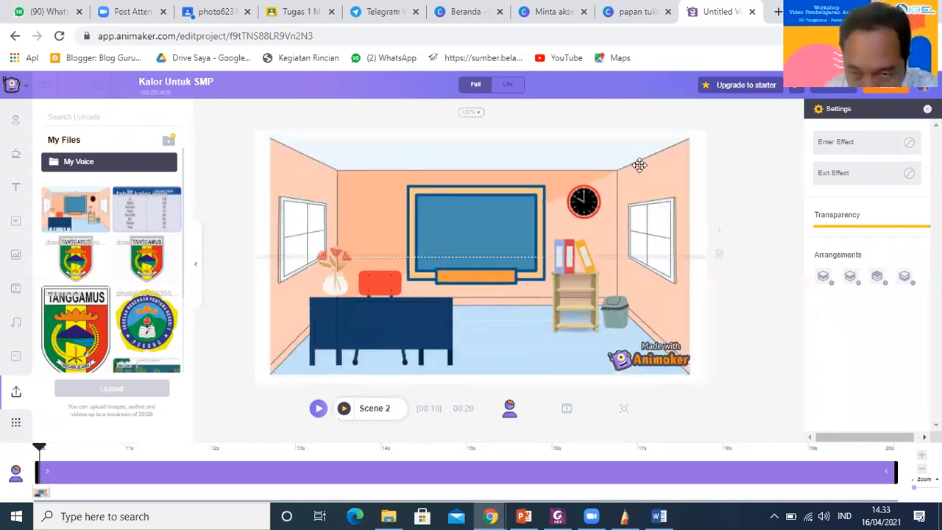
left_click(748, 321)
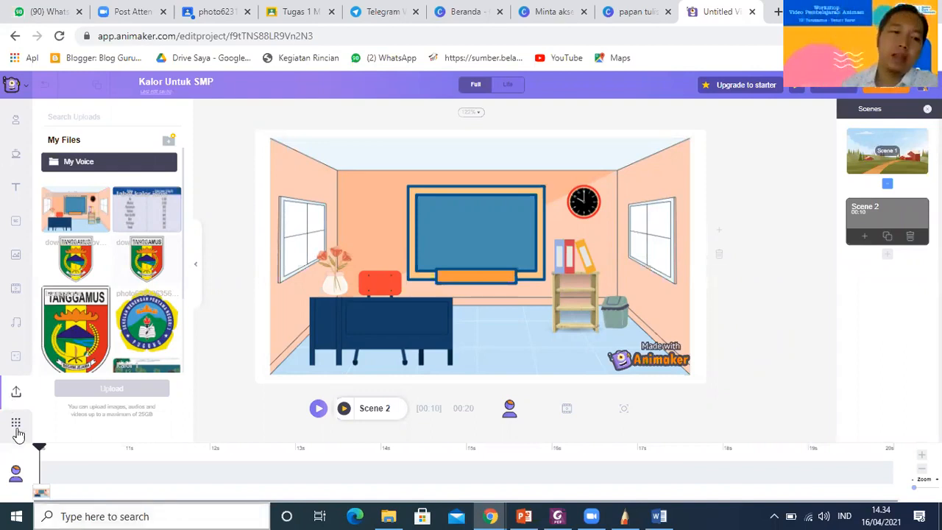
left_click(16, 125)
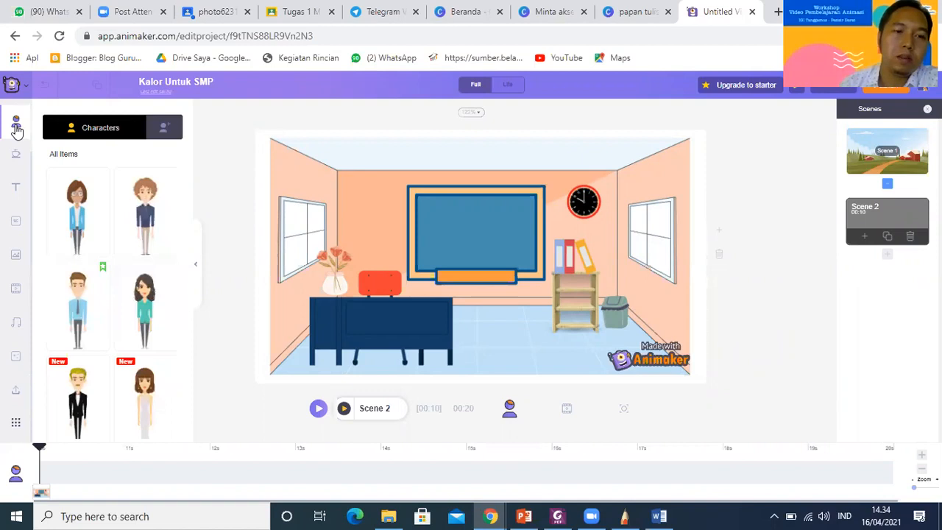
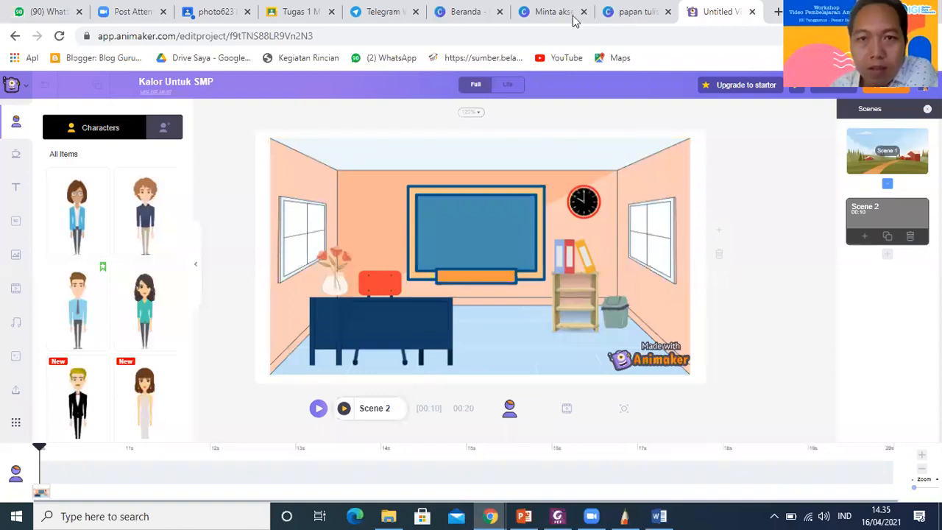
- Switch to Canva and create a blank Wallpaper Desktop design
left_click(466, 15)
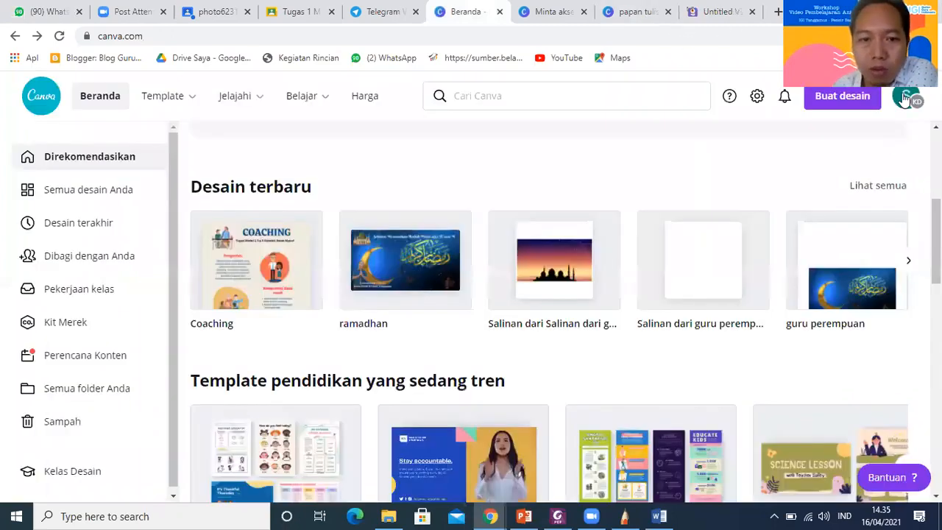
left_click(824, 107)
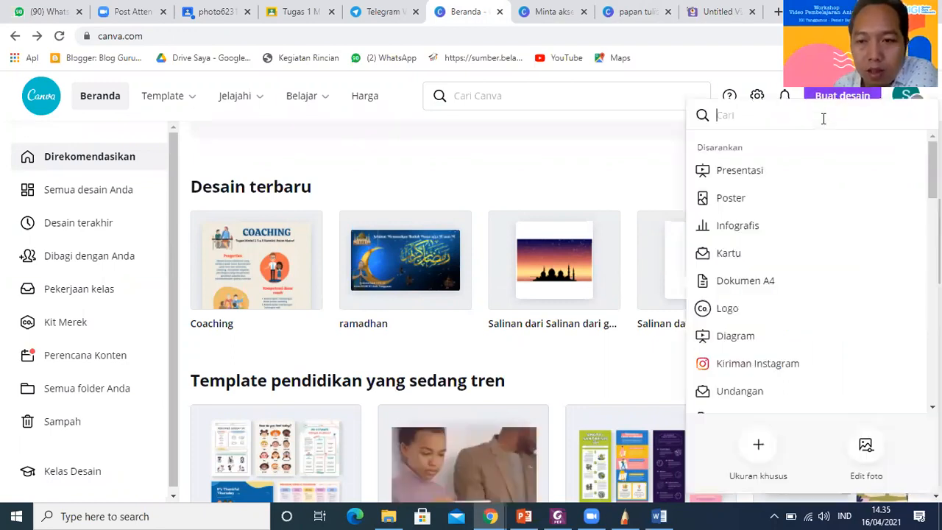
scroll(750, 359, "down", 2)
left_click(754, 361)
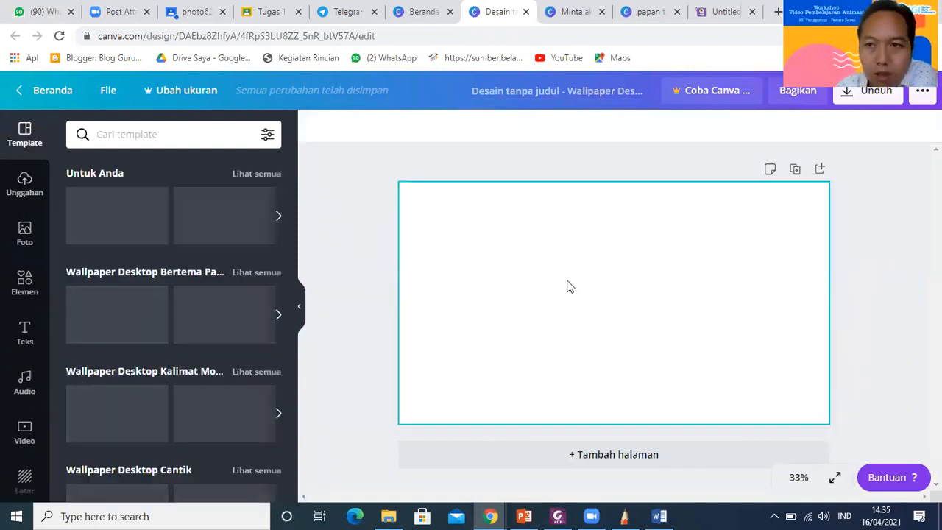
- Look through the uploaded images and upload the video "WhatsApp Video 2021-04-12 at 17.05.19" from the Downloads folder on the device
left_click(24, 184)
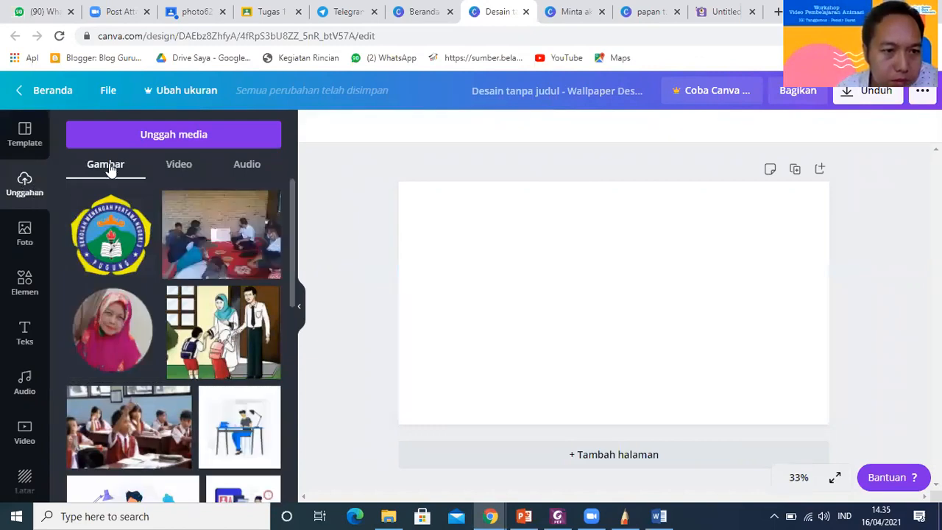
scroll(295, 309, "down", 3)
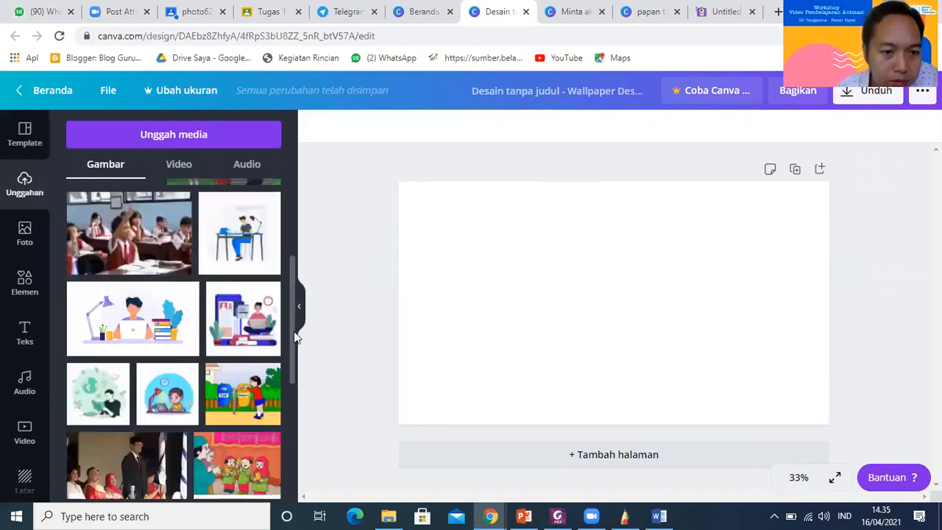
scroll(297, 193, "up", 3)
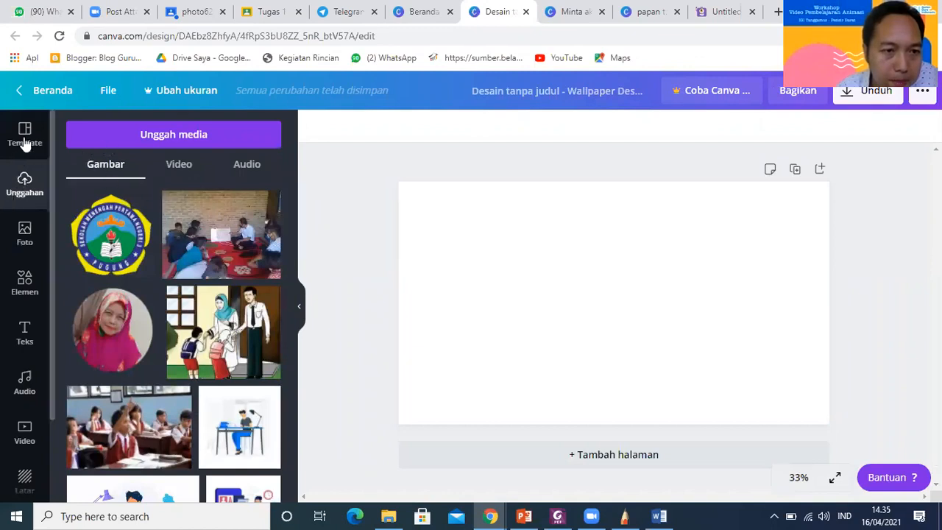
left_click(25, 228)
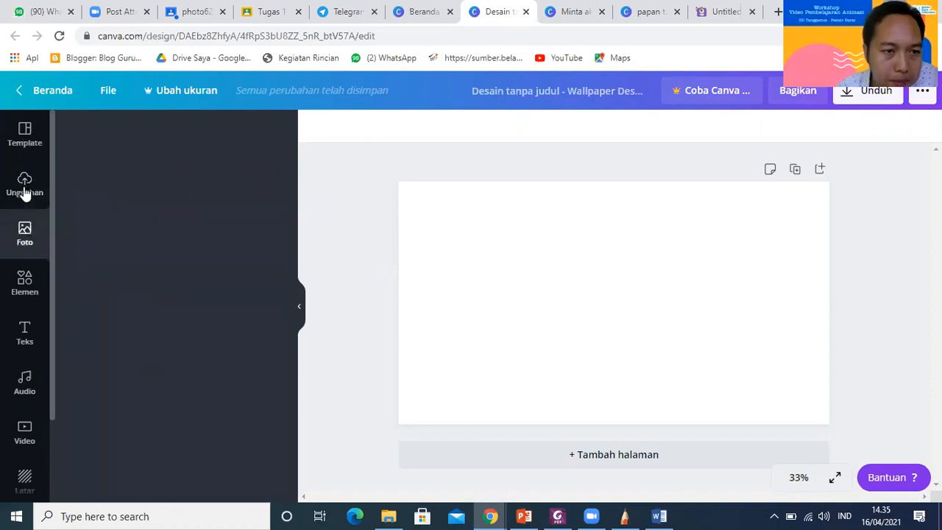
left_click(24, 190)
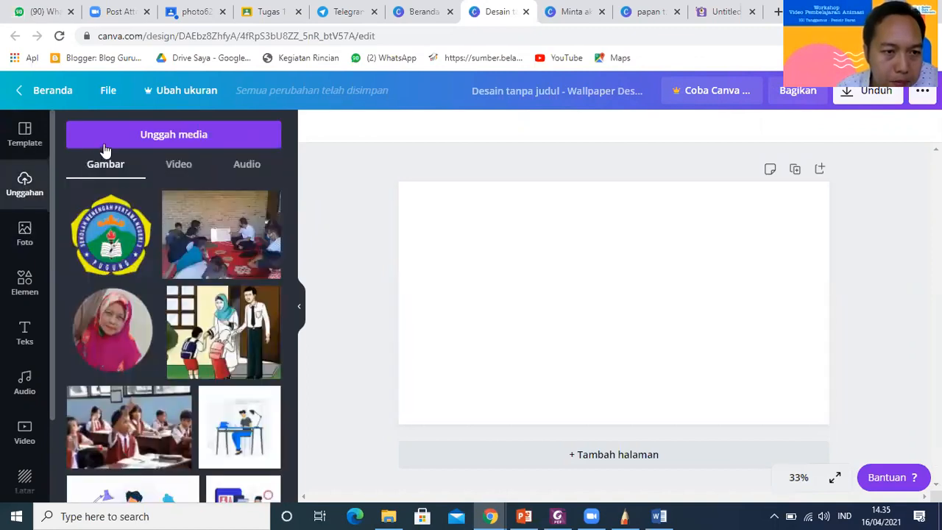
left_click(104, 141)
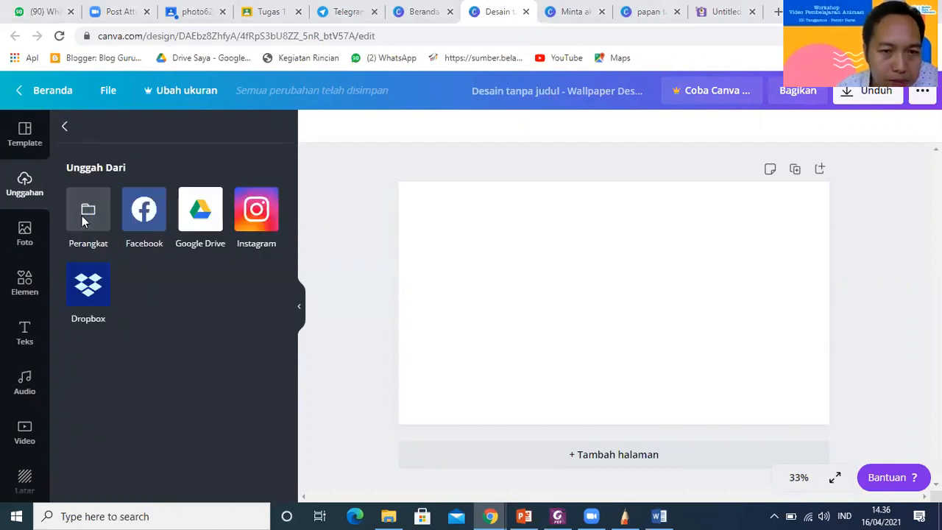
left_click(86, 216)
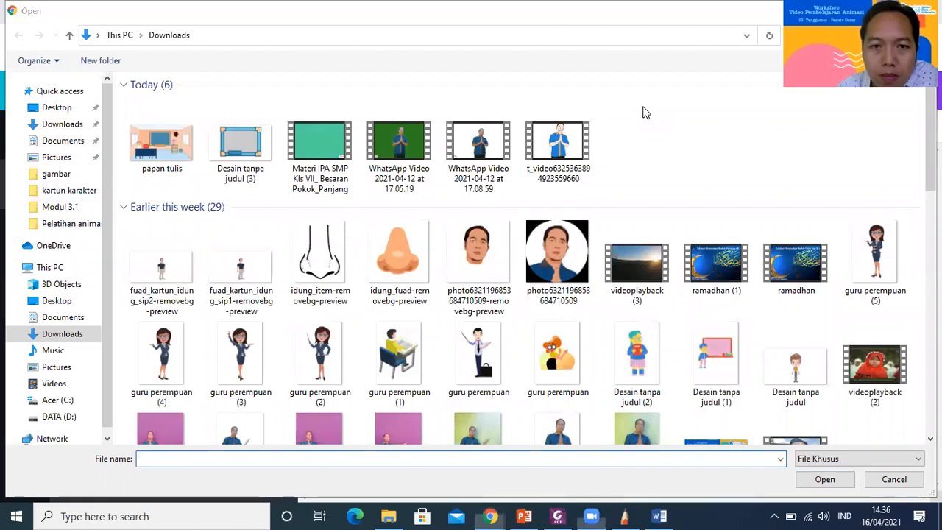
left_click(406, 147)
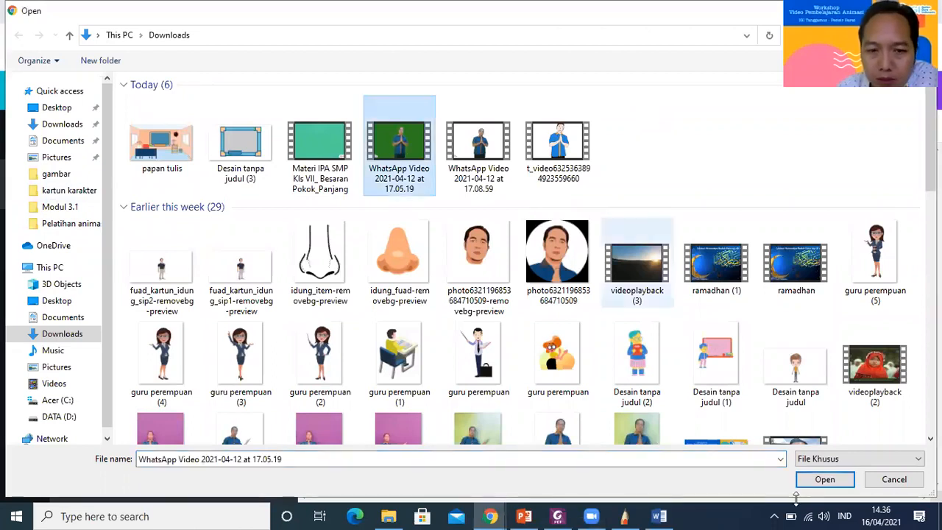
left_click(817, 482)
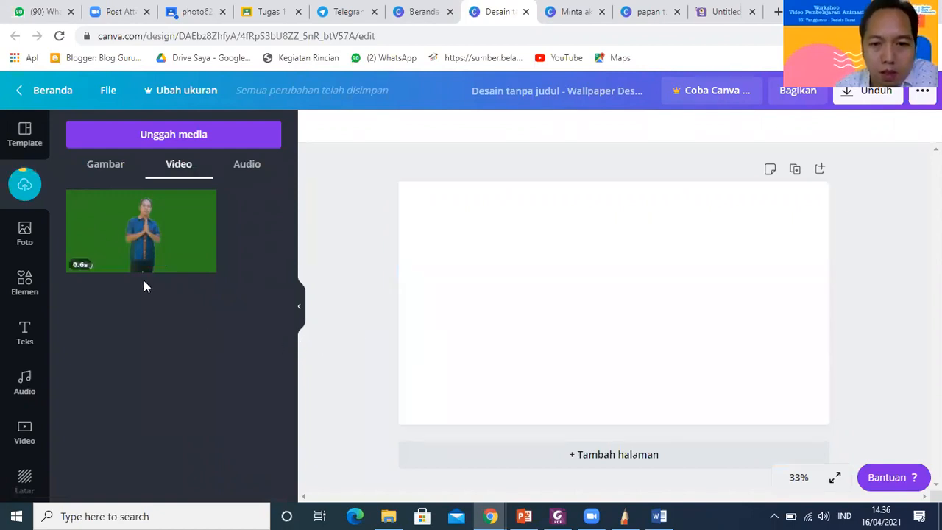
- Place the uploaded green-screen video in the centre of the page and show its transparency setting
left_click_drag(143, 265, 571, 292)
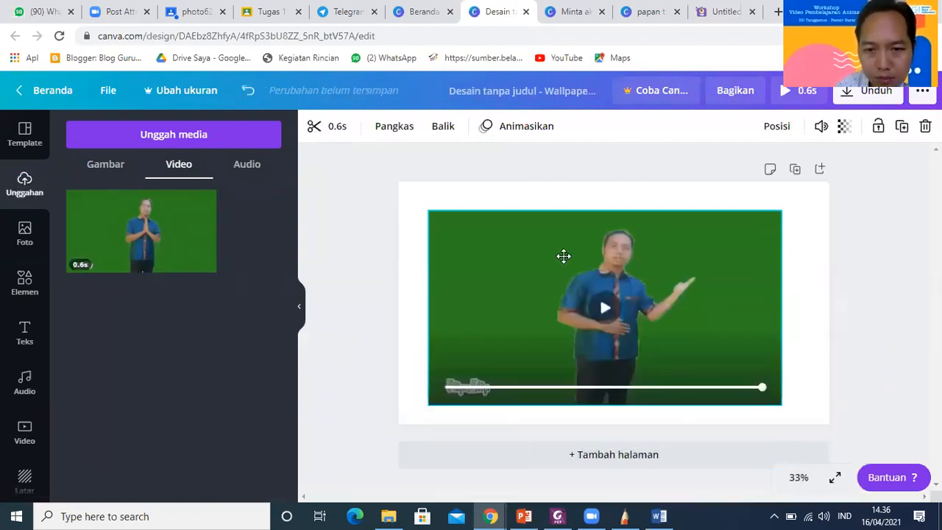
left_click_drag(568, 256, 569, 255)
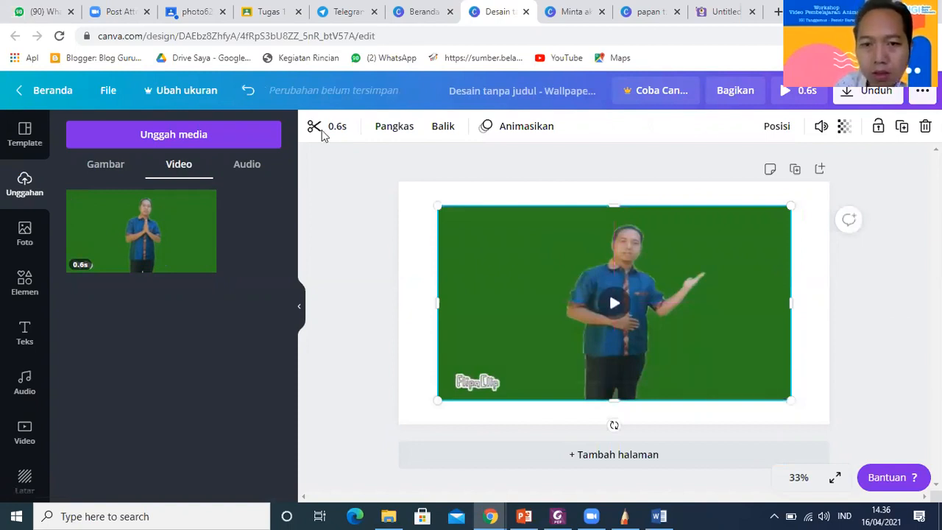
left_click(844, 128)
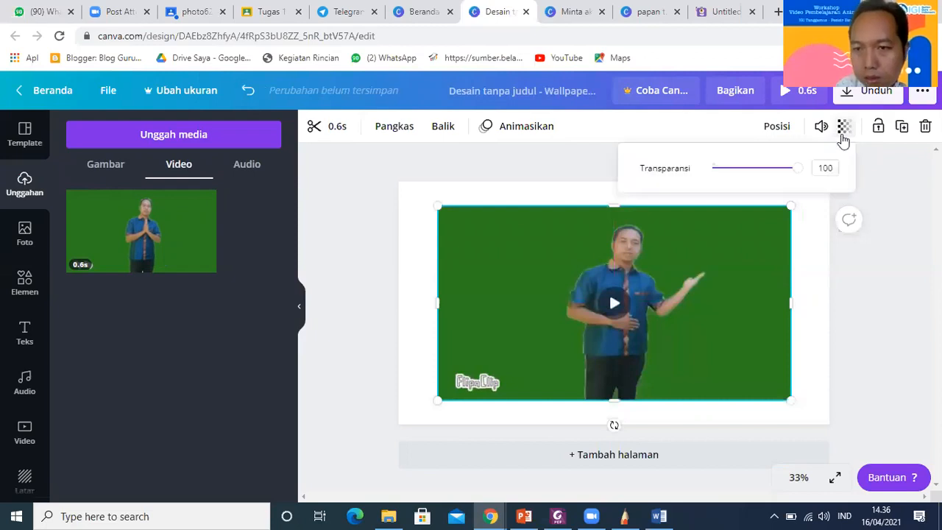
- Examine the download file types for the video design, trying GIF and Video MP4, and leave the download options
left_click(856, 92)
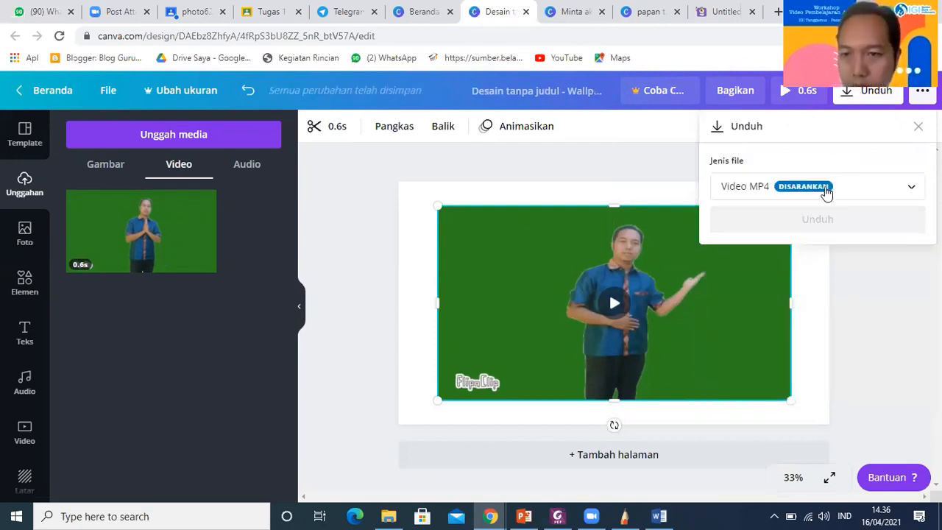
left_click(913, 189)
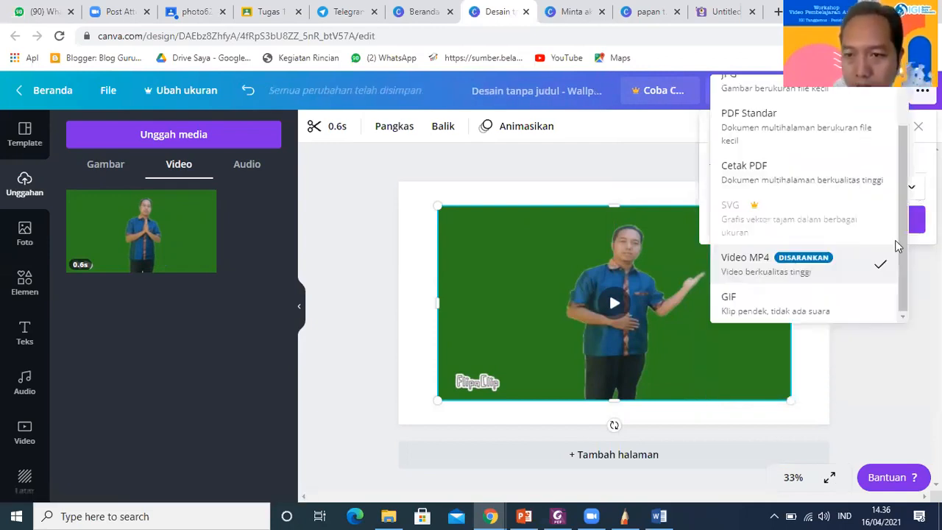
left_click(863, 310)
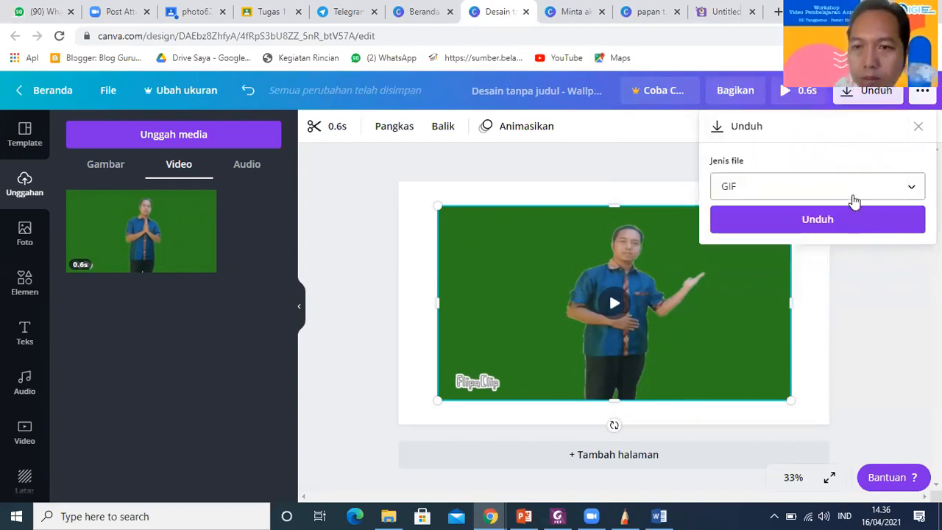
left_click(878, 194)
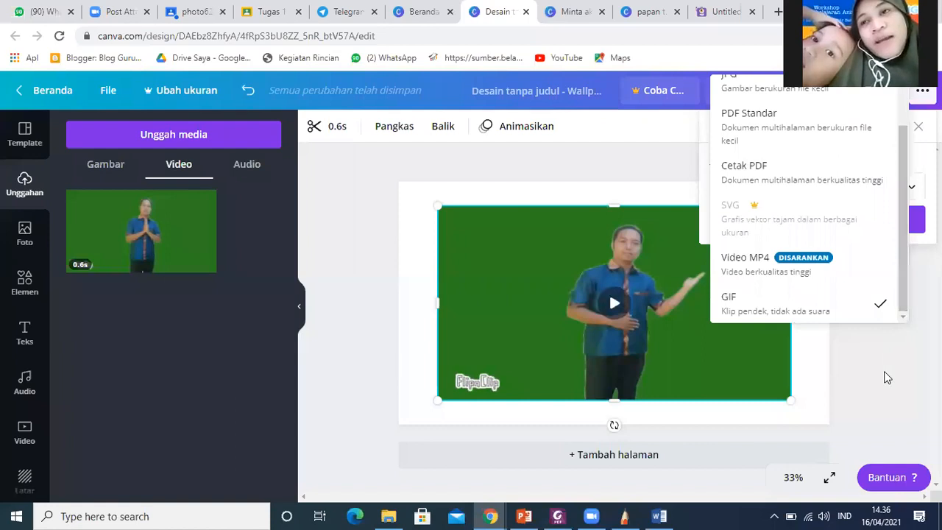
left_click(776, 263)
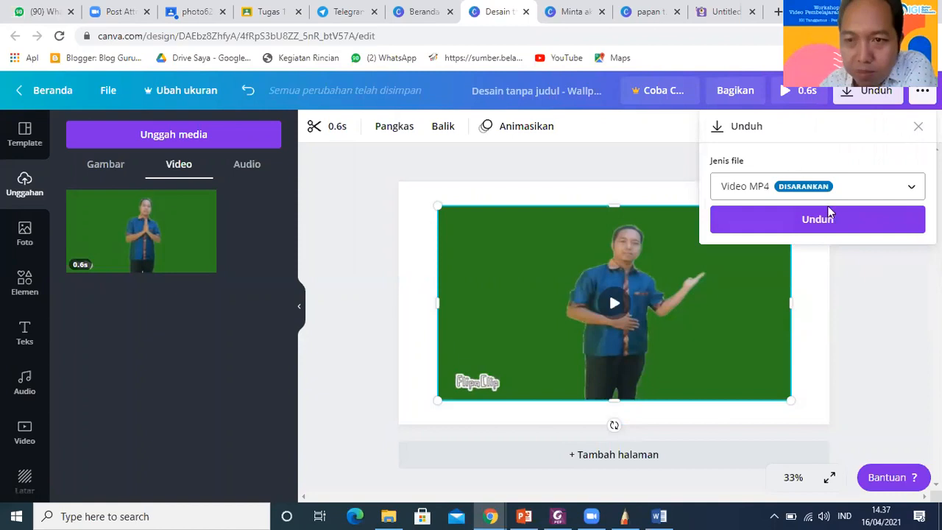
left_click(901, 186)
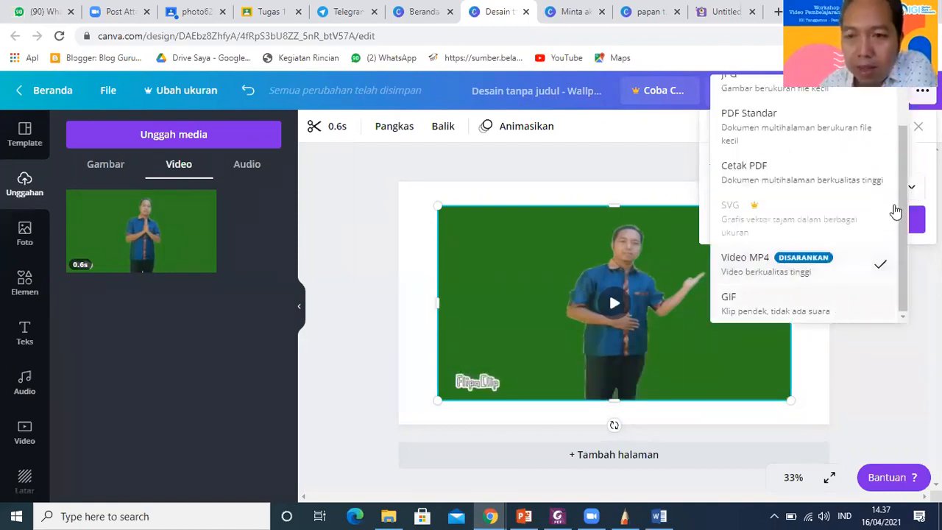
left_click(531, 339)
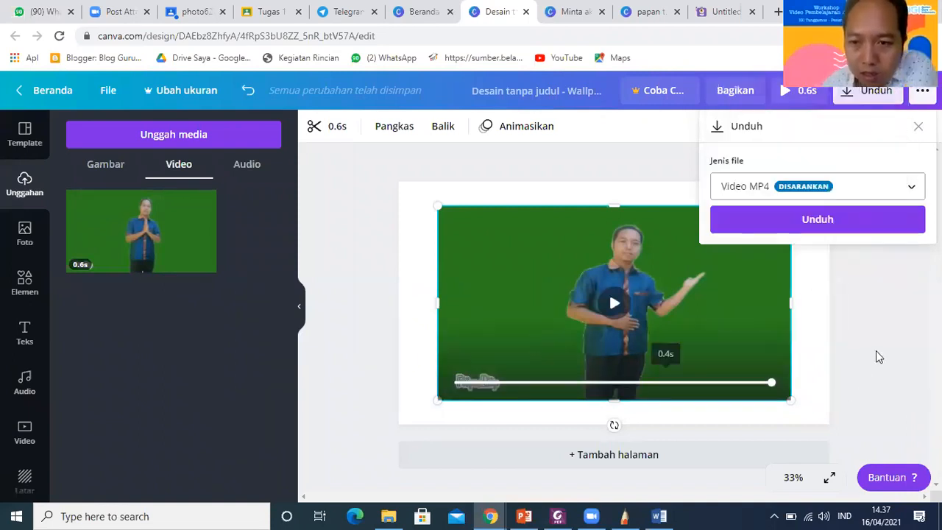
left_click(705, 362)
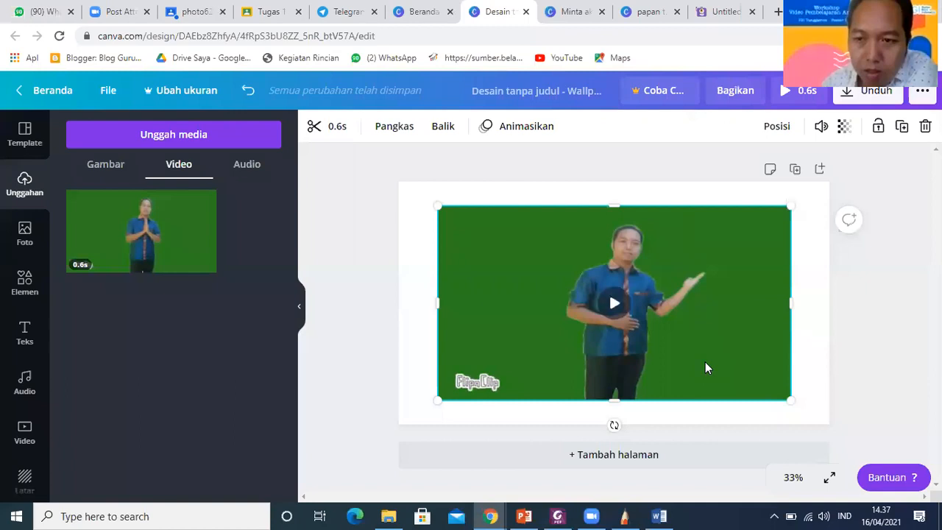
- Replace the video with the uploaded illustration of a person working at a laptop and show the PNG download options
key("Delete")
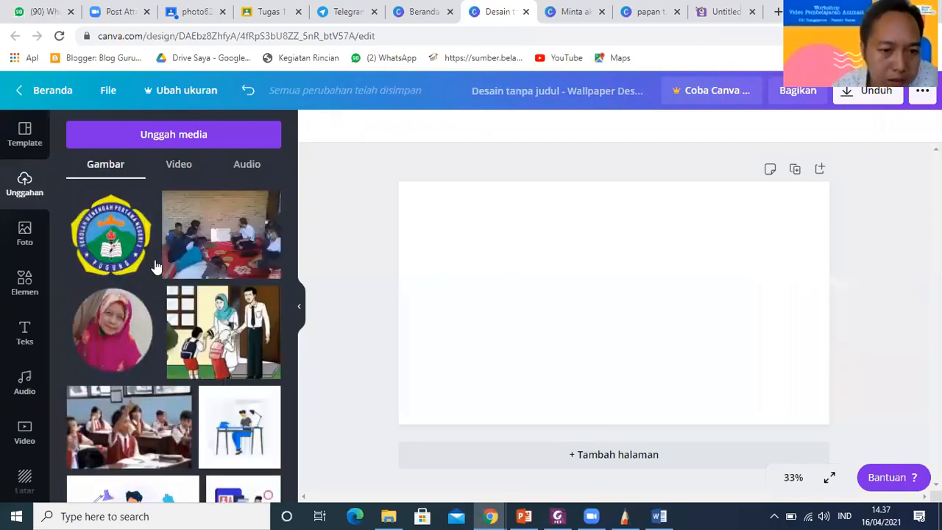
scroll(156, 294, "down", 3)
left_click(169, 320)
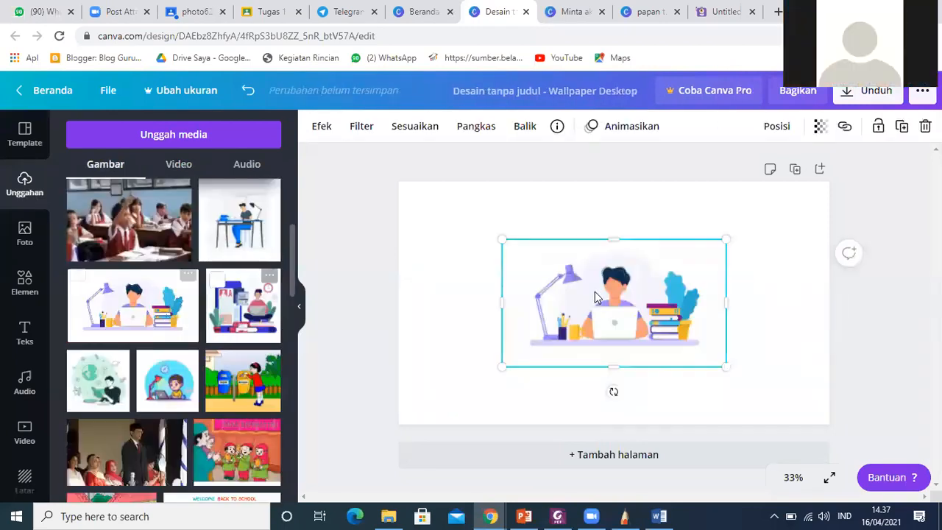
left_click(863, 101)
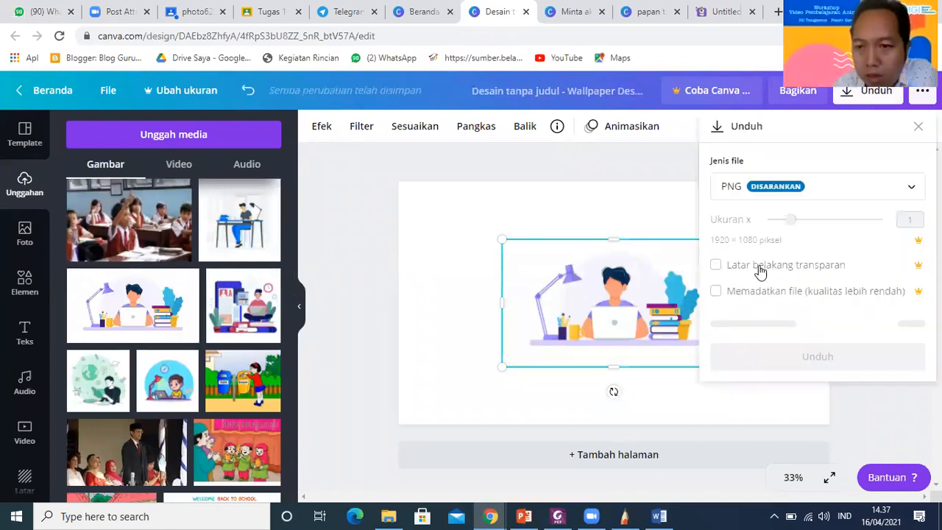
- Try the transparent background option for the PNG download, view the Canva Pro free trial offer and return to the design
left_click(716, 267)
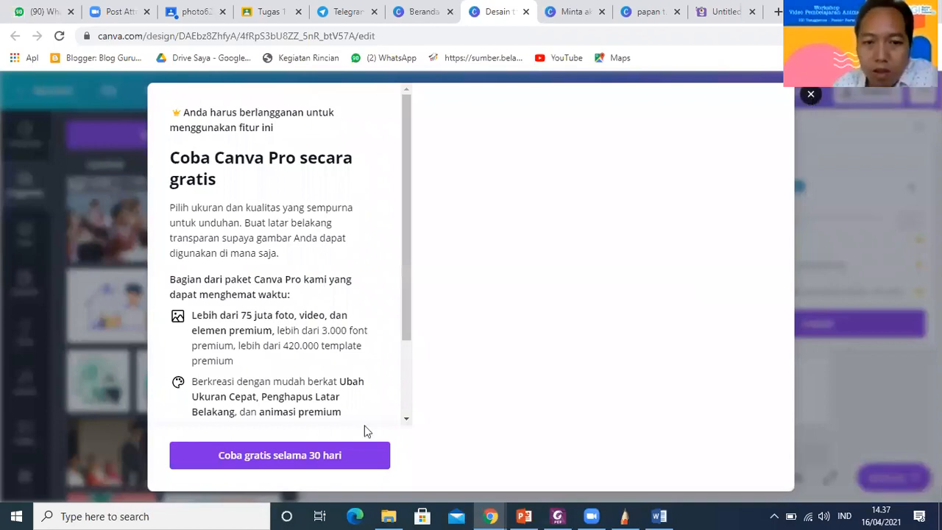
left_click(320, 459)
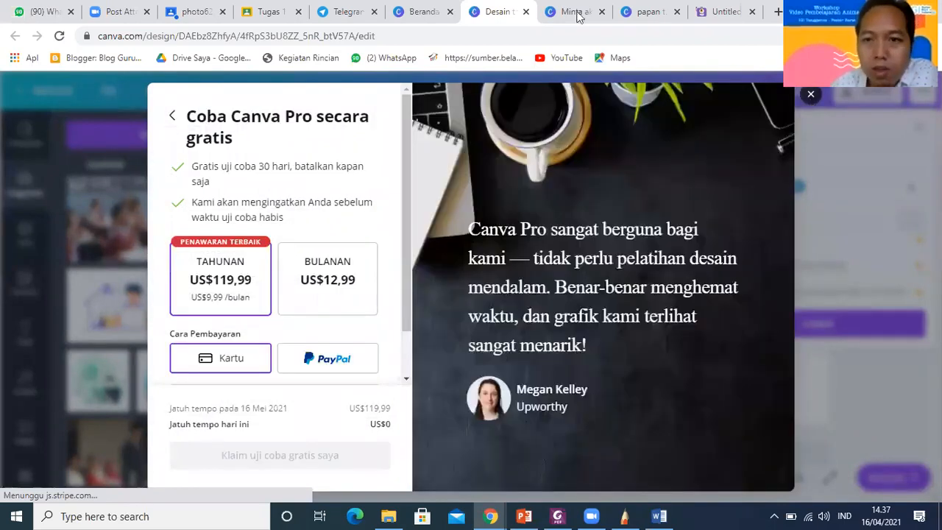
left_click(576, 13)
left_click(497, 13)
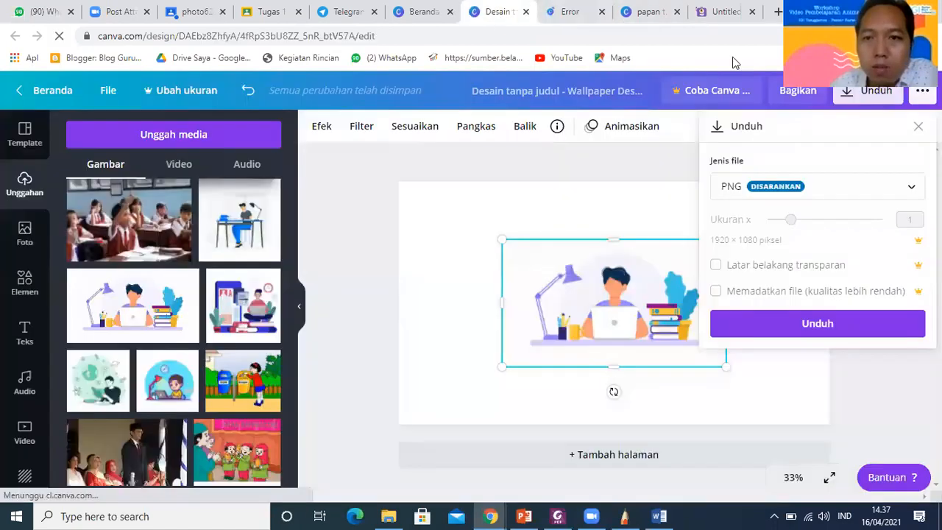
- Leave the download options and rename the untitled wallpaper design as "belajar"
left_click(668, 114)
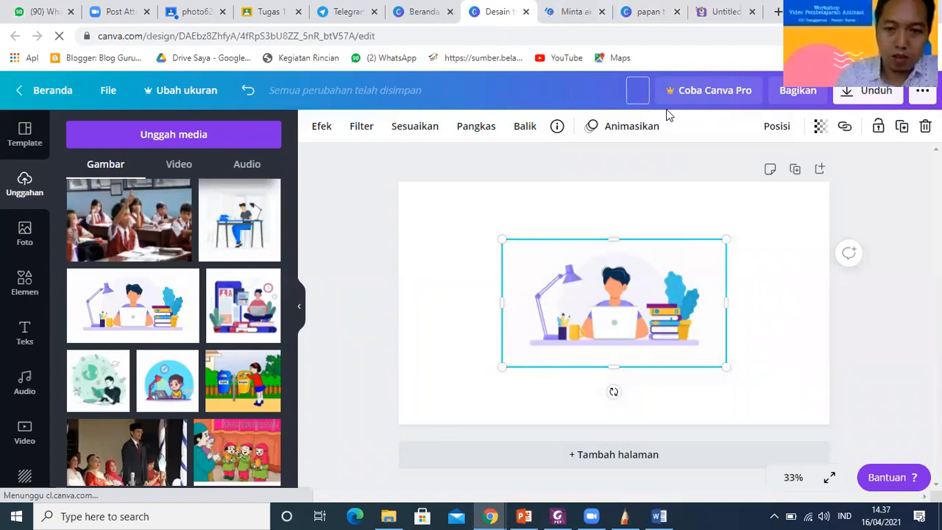
type("bel")
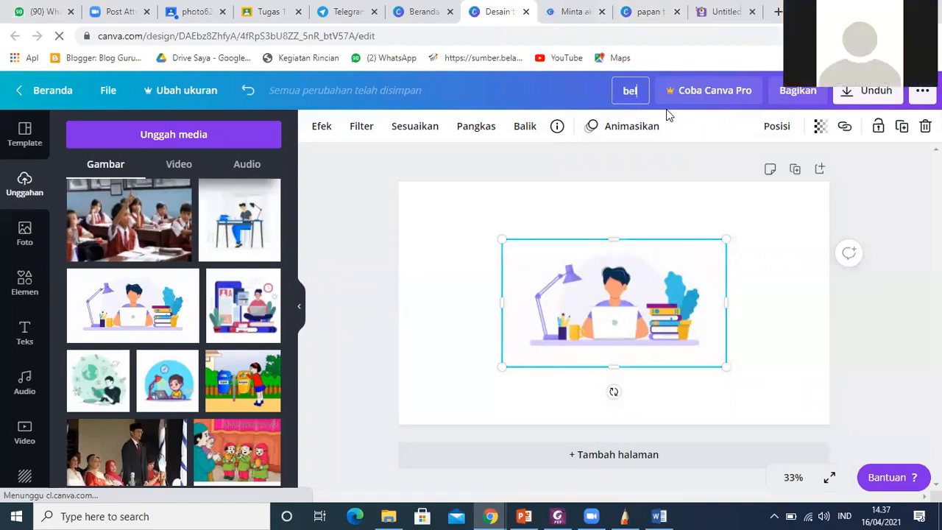
type("ajar")
left_click(885, 342)
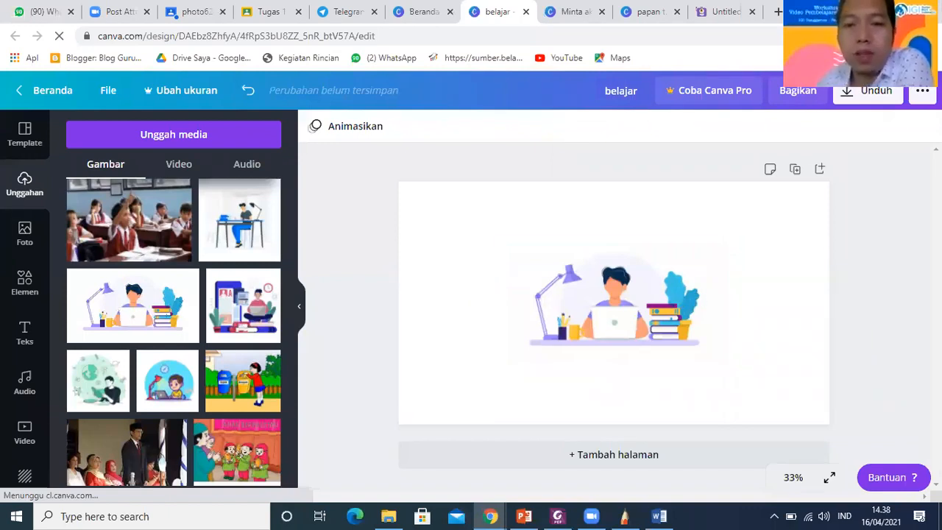
- Search Google for "remove bg" in a new browser tab and open the remove.bg website
left_click(778, 14)
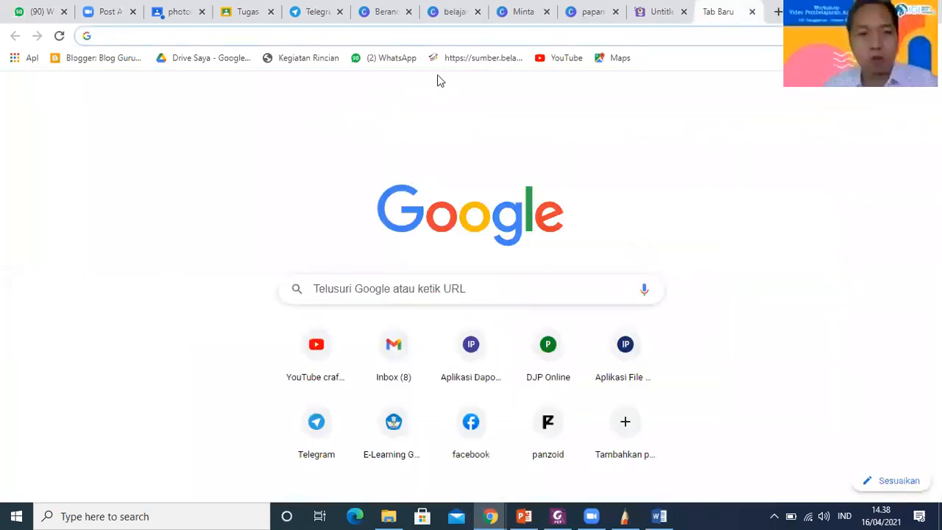
left_click(426, 289)
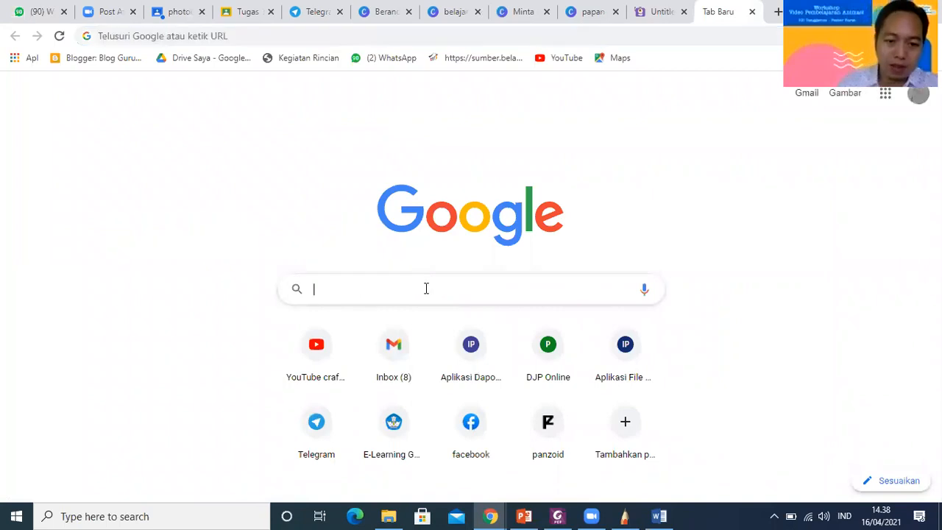
type("remo")
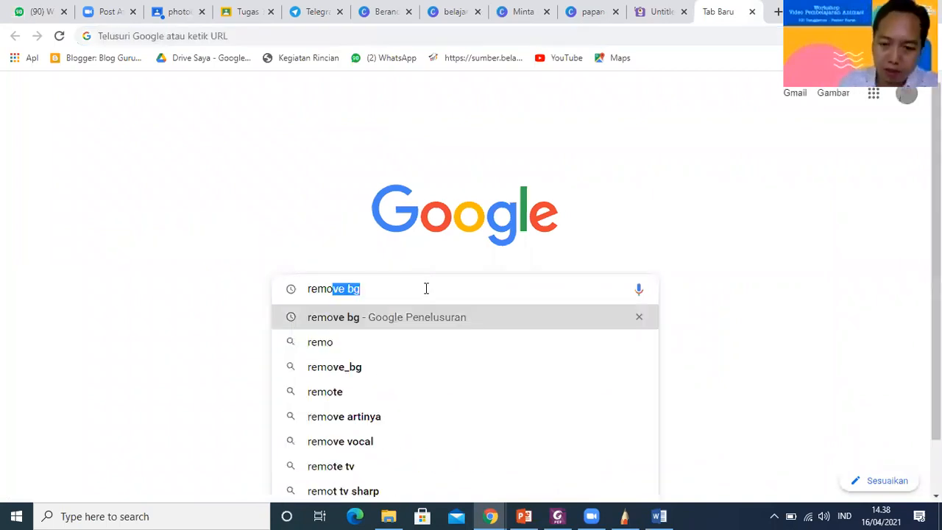
key("Return")
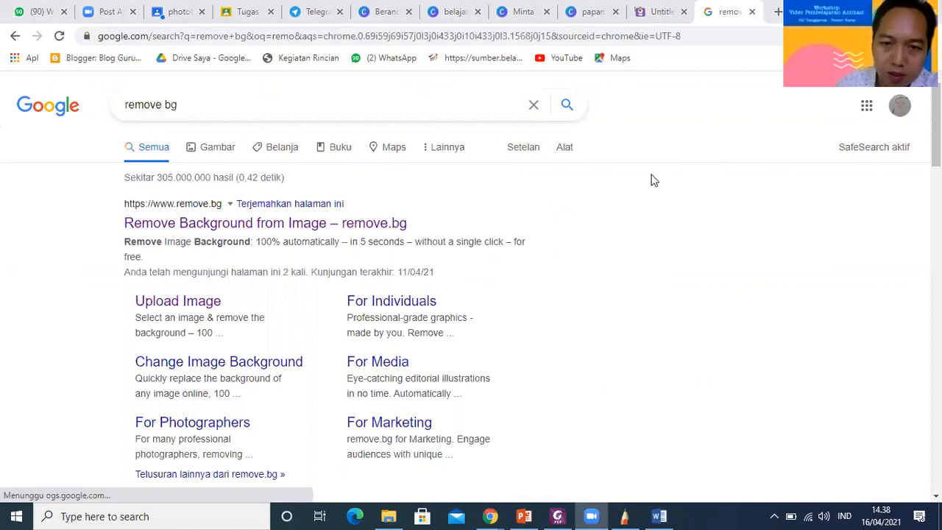
left_click(134, 224)
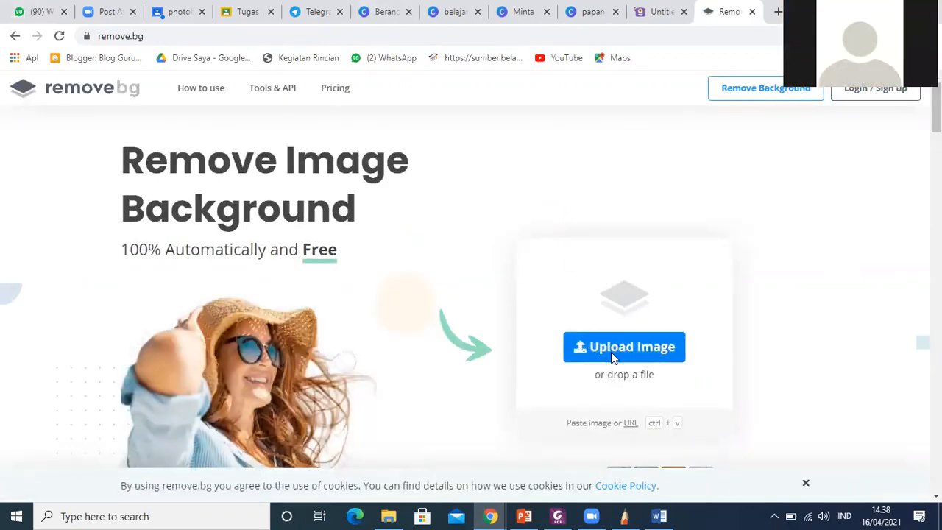
- Try to upload the green-screen video "WhatsApp Video 2021-04-12 at 17.05.19" from Downloads to remove.bg, with all file types shown
left_click(617, 350)
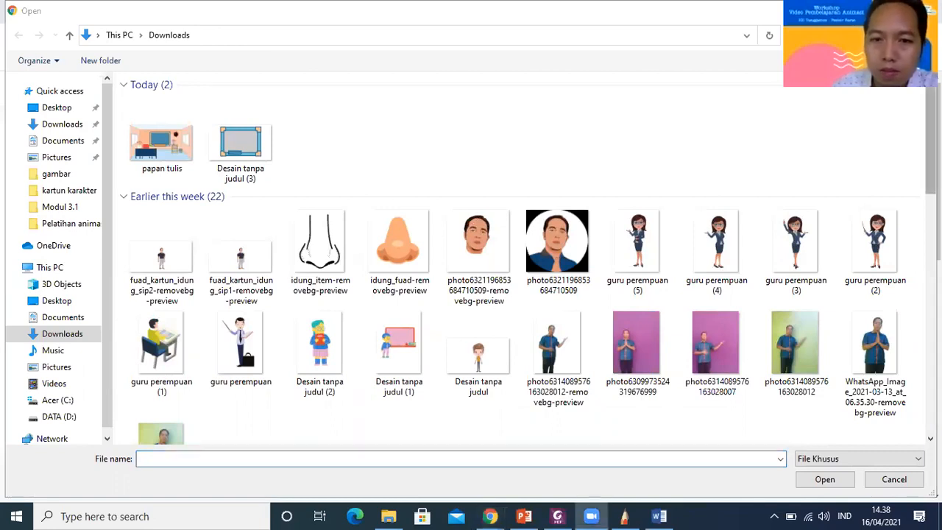
left_click_drag(930, 143, 929, 156)
scroll(874, 136, "down", 5)
scroll(873, 137, "up", 5)
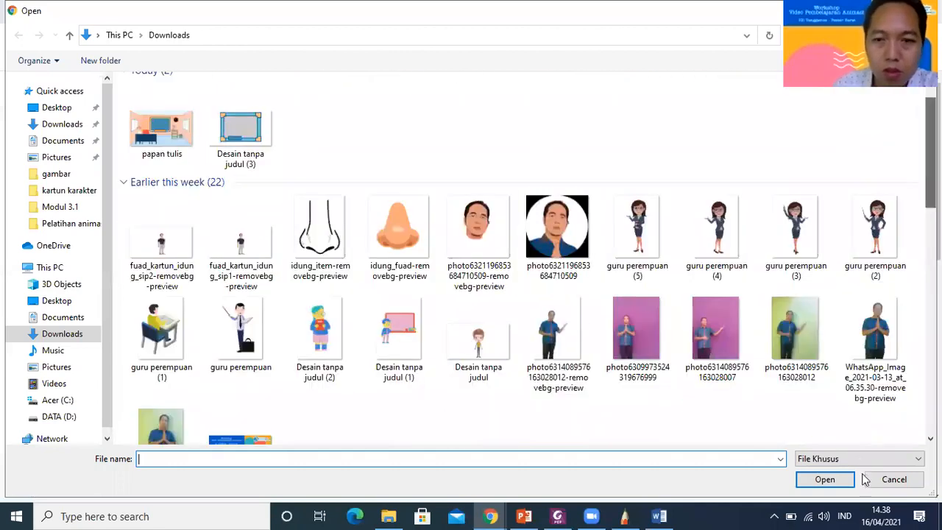
left_click(865, 462)
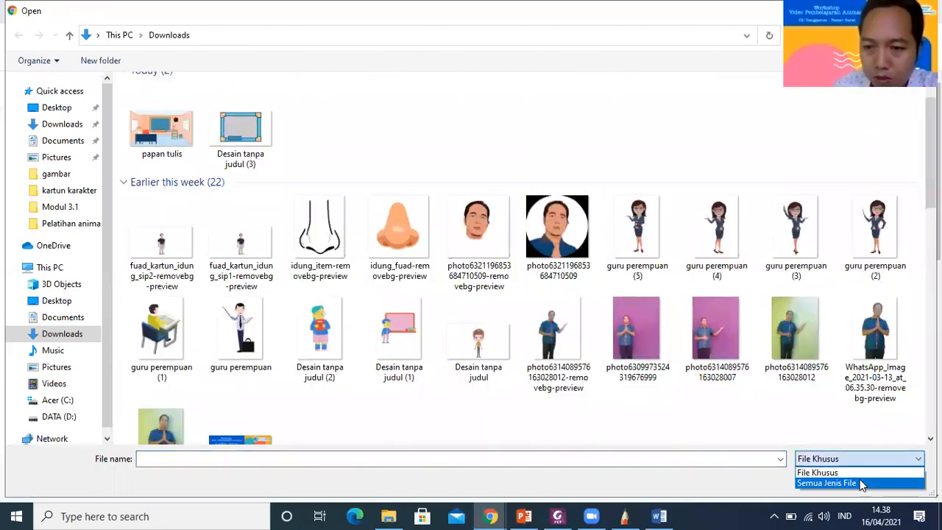
left_click(858, 482)
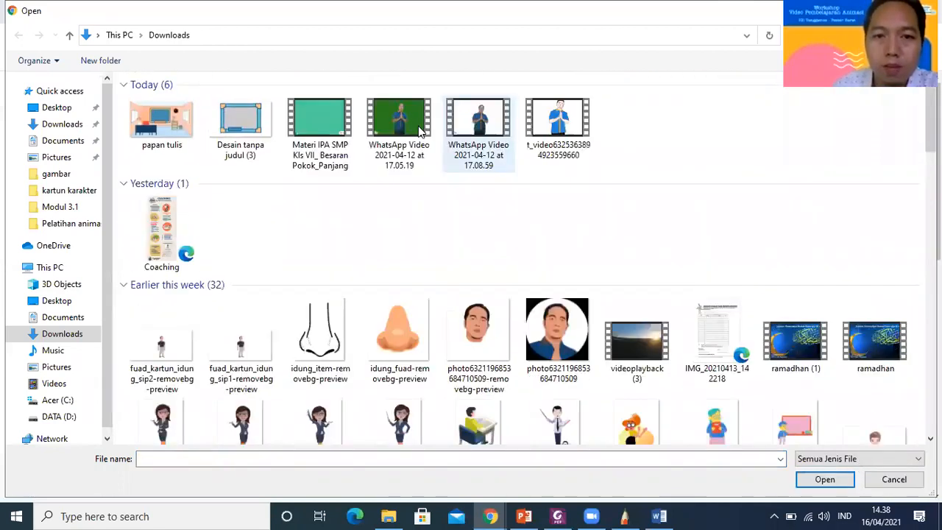
left_click(421, 133)
left_click(802, 480)
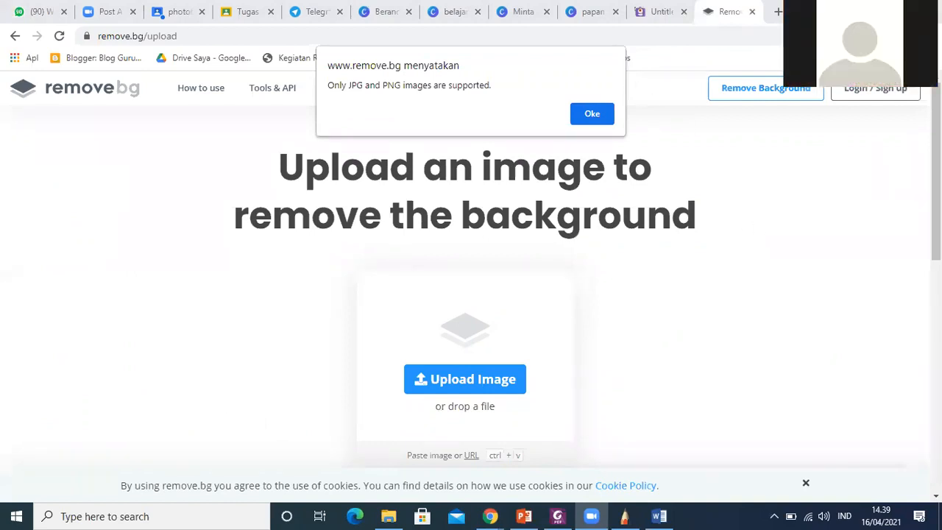
left_click(773, 255)
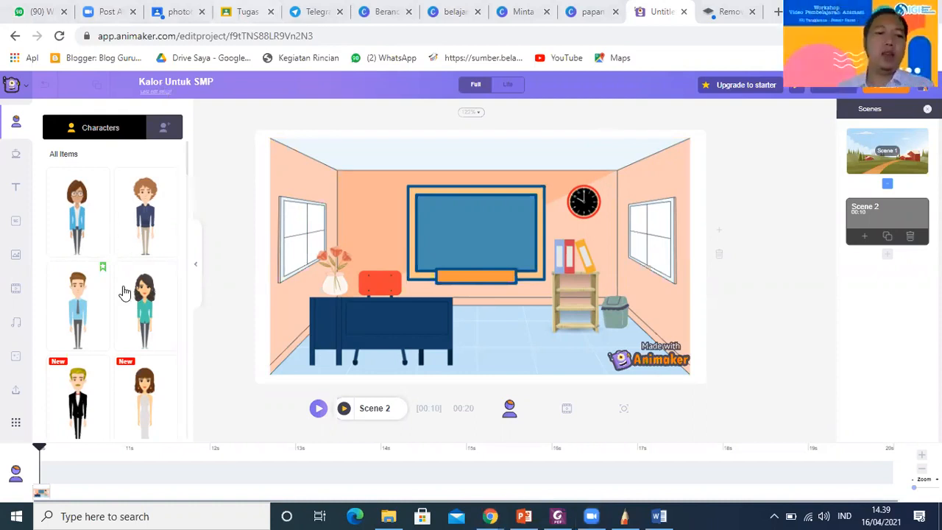
- In Animaker, add the man in a yellow shirt and tie to Scene 2, shrink him slightly and place him beside the bookshelf
scroll(127, 283, "down", 3)
scroll(140, 309, "down", 3)
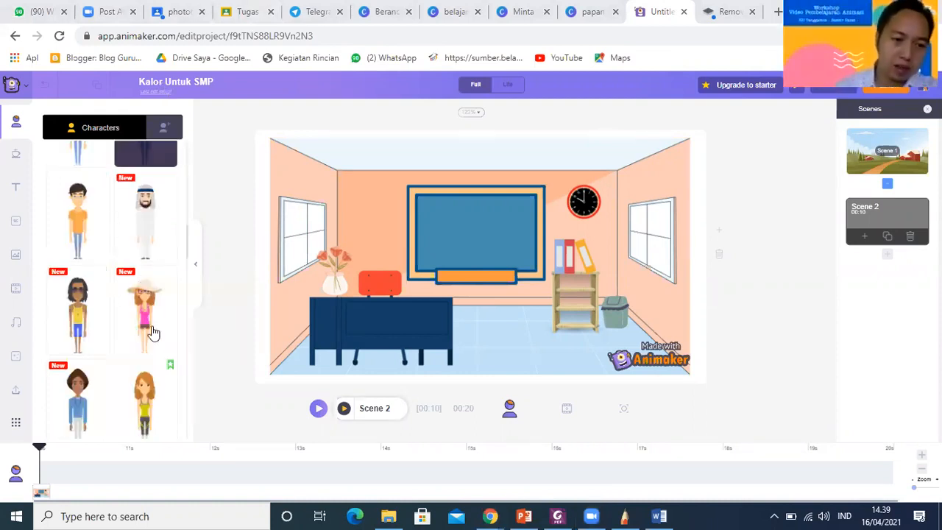
scroll(152, 338, "down", 3)
scroll(154, 343, "down", 3)
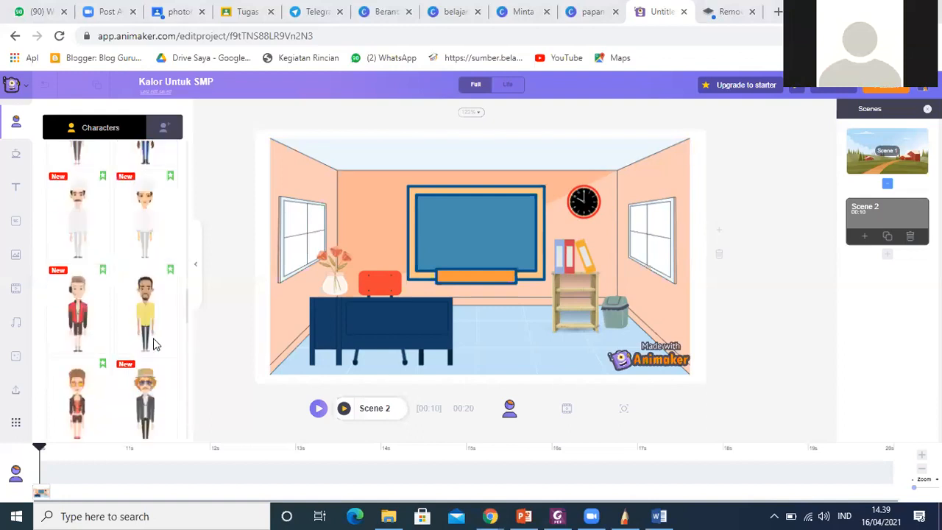
scroll(155, 344, "down", 3)
scroll(155, 344, "down", 3)
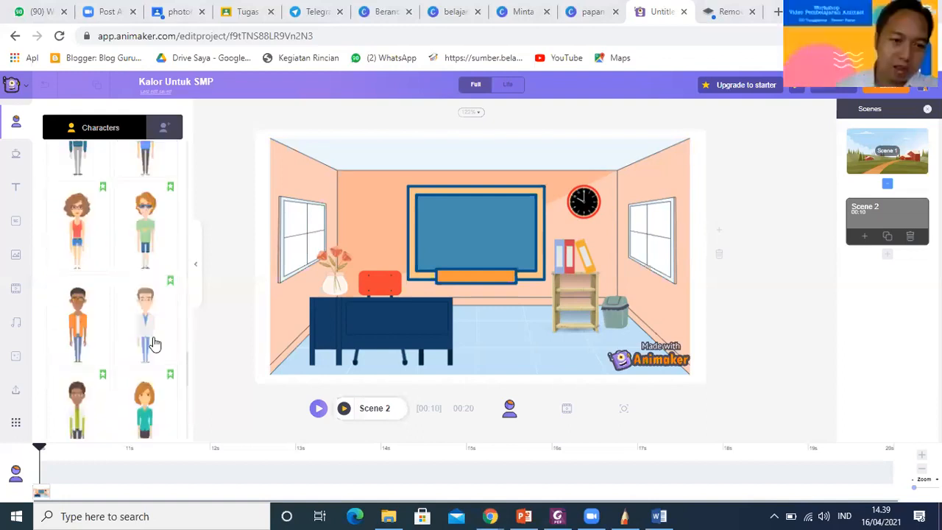
scroll(155, 343, "down", 2)
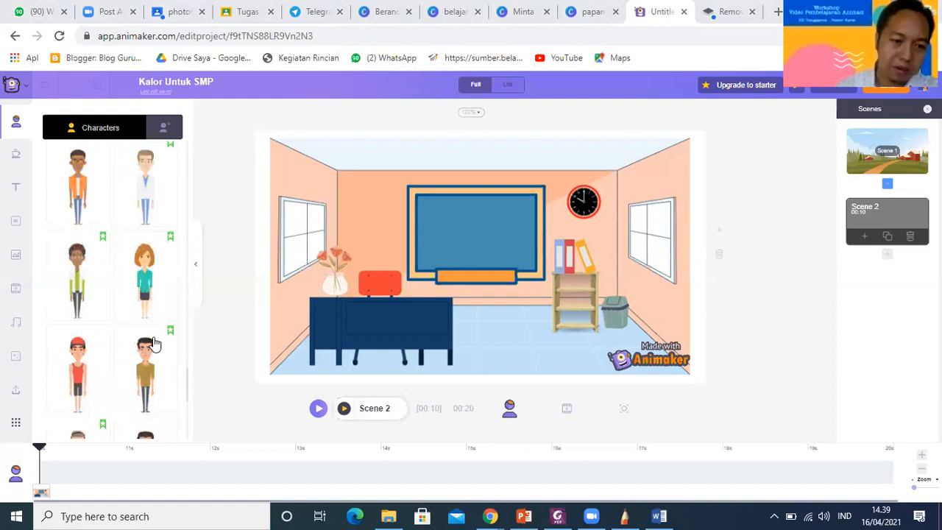
scroll(154, 344, "down", 2)
mouse_move(146, 277)
scroll(154, 355, "up", 1)
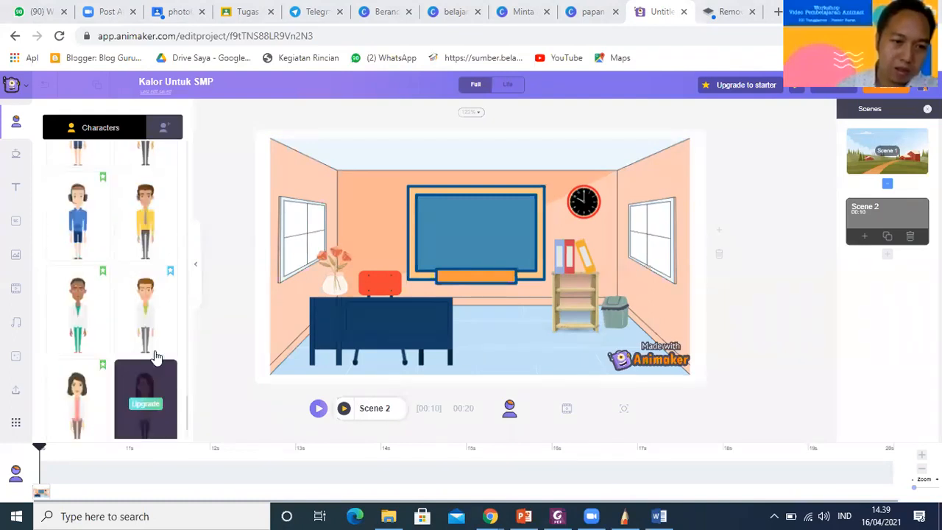
scroll(154, 267, "up", 1)
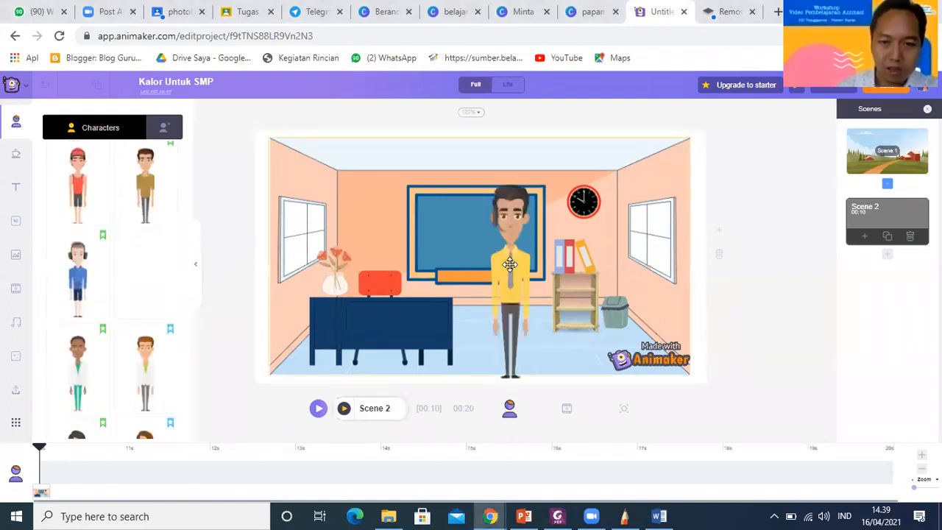
left_click(513, 202)
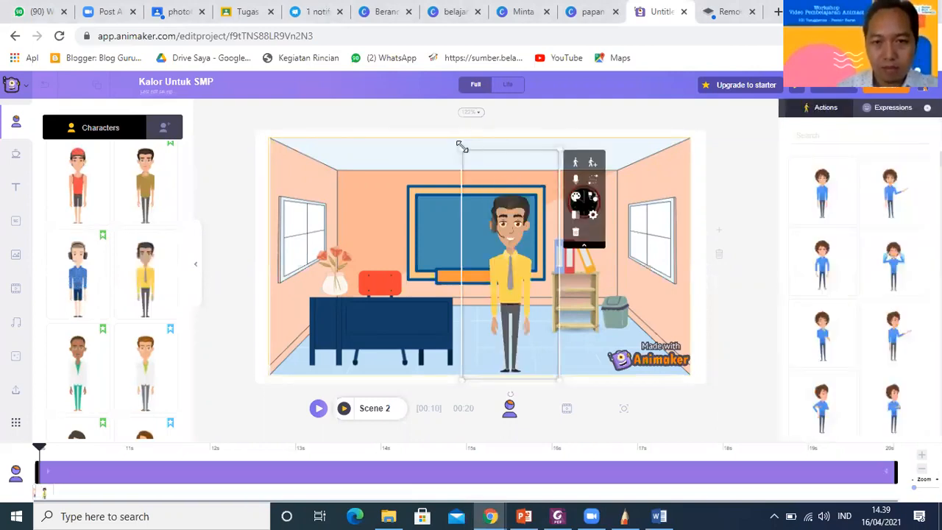
left_click_drag(461, 149, 465, 214)
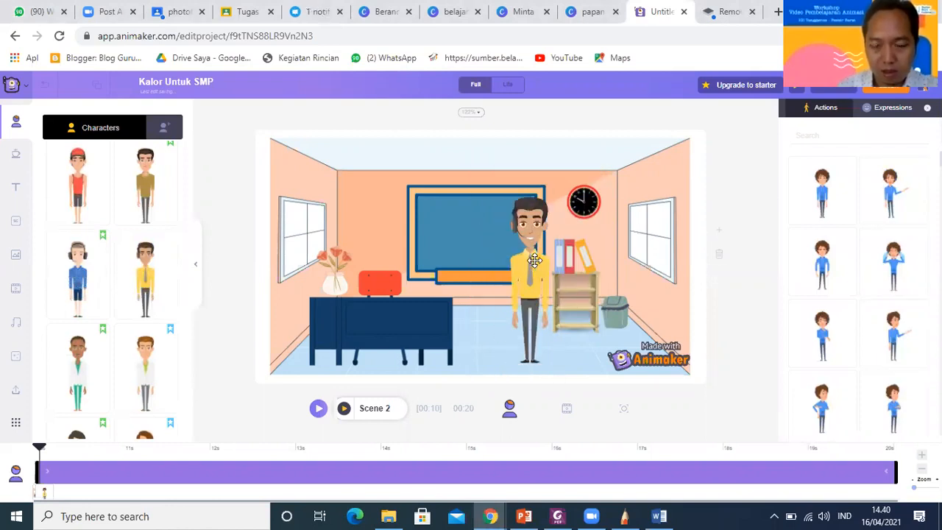
- Give the yellow-shirted character the action of pointing at the blackboard and deselect him
left_click(837, 210)
scroll(857, 295, "down", 1)
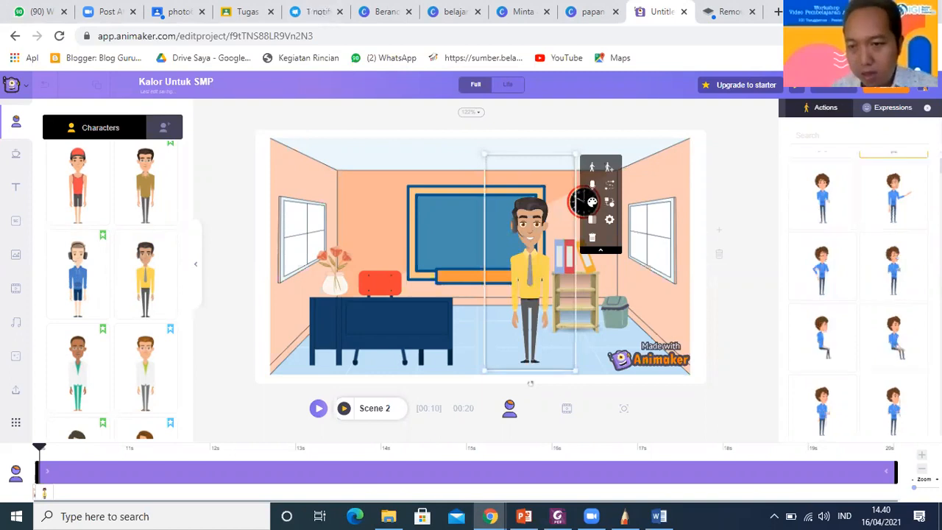
scroll(846, 342, "down", 2)
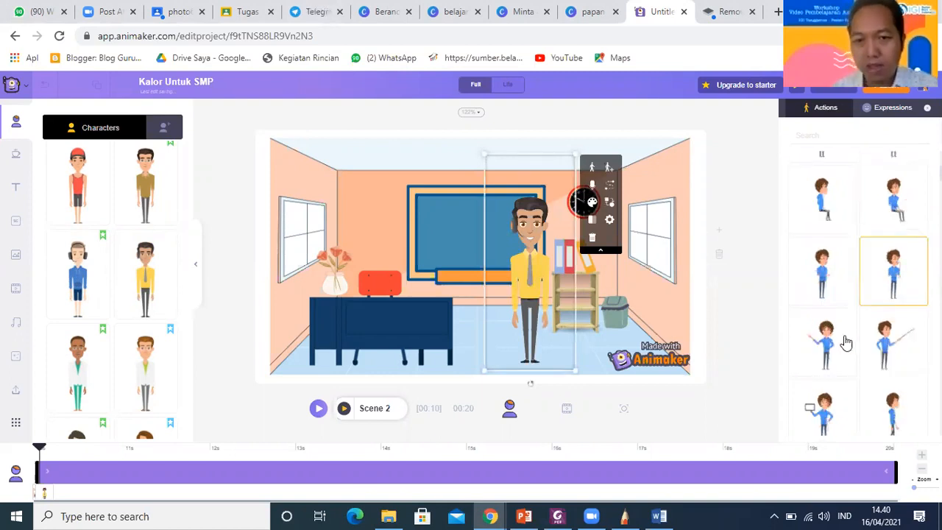
left_click(846, 342)
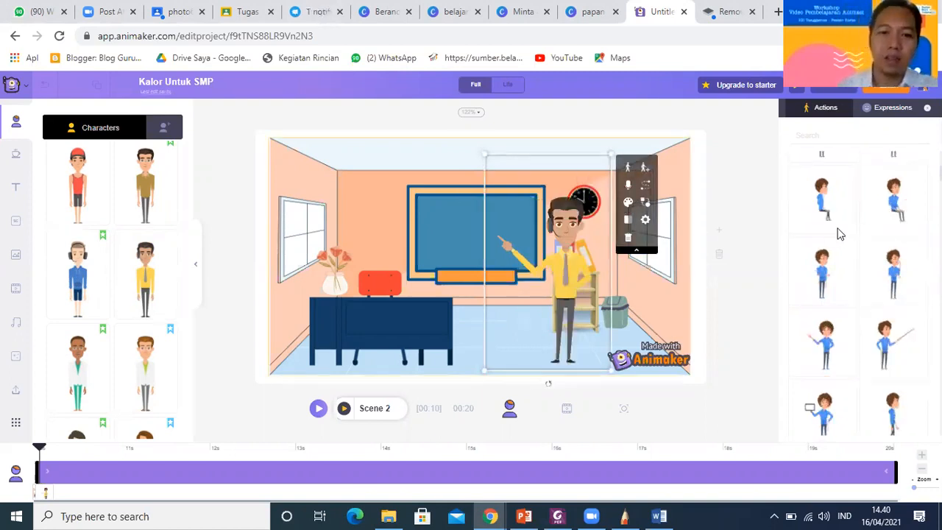
left_click(711, 440)
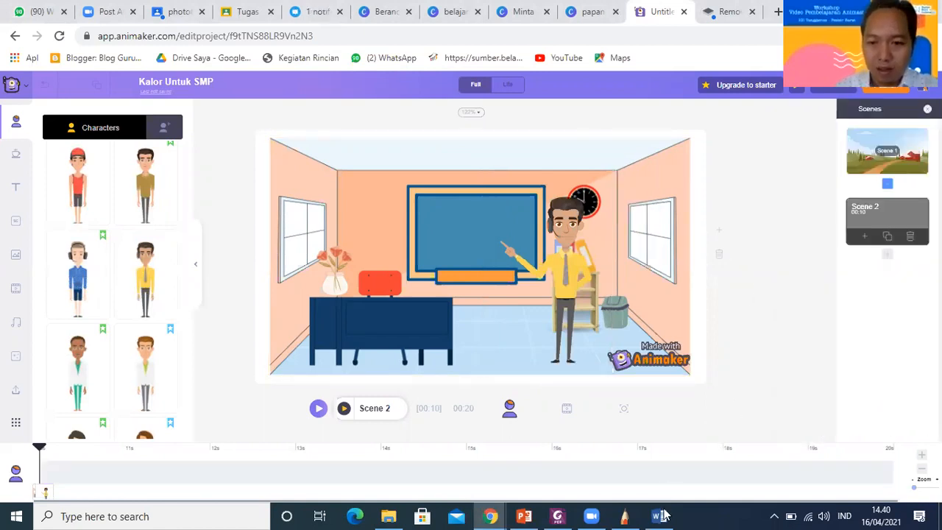
- Switch to the storyline document in Word and copy the first sentence of the "Pengertian kalor" text, ending in "suhu lebih rendah."
left_click(660, 516)
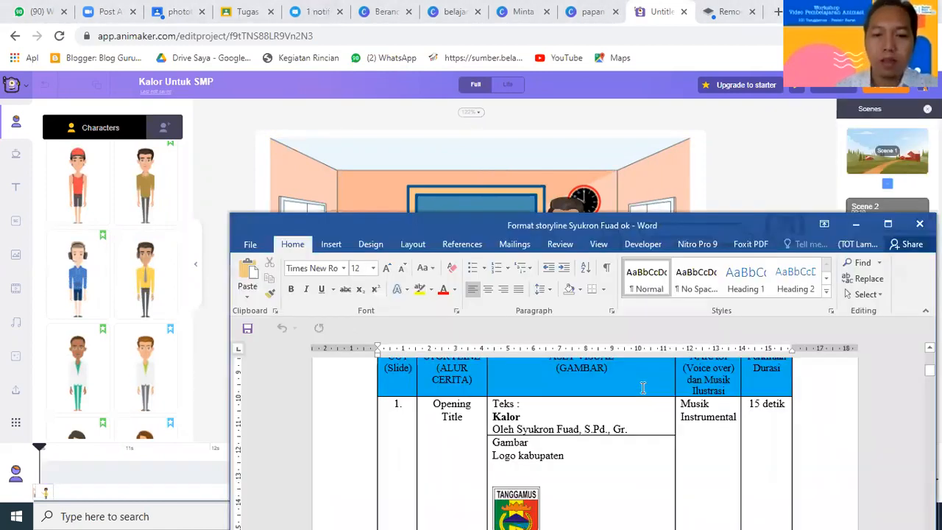
scroll(642, 387, "down", 3)
scroll(645, 383, "down", 4)
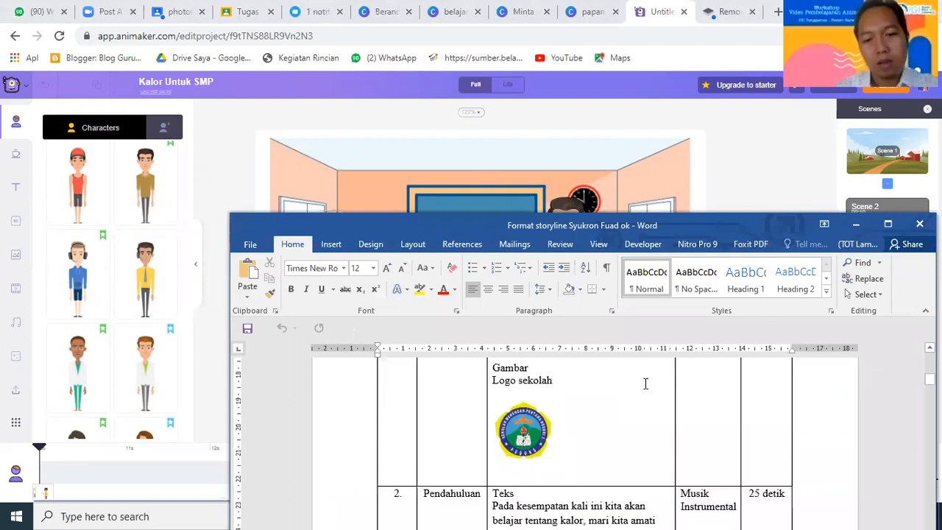
scroll(645, 384, "down", 4)
scroll(645, 380, "down", 1)
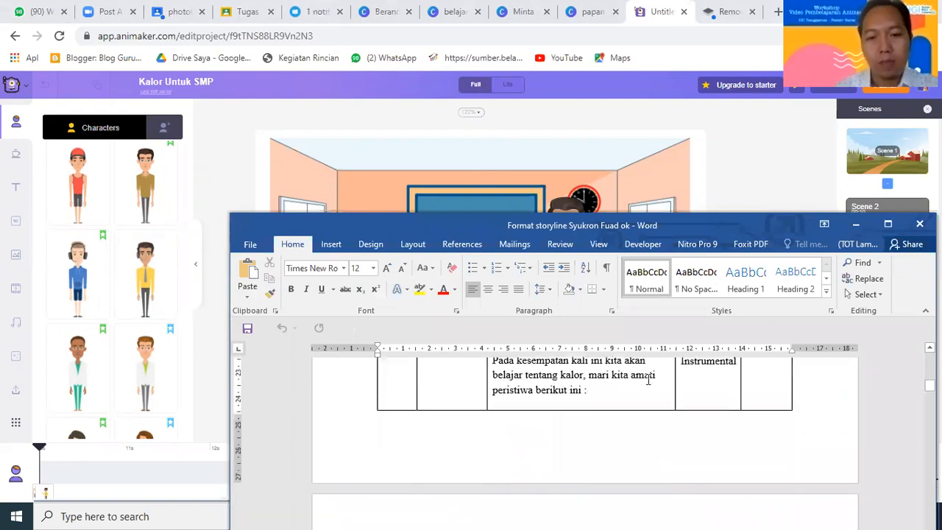
scroll(645, 375, "down", 5)
scroll(647, 376, "down", 4)
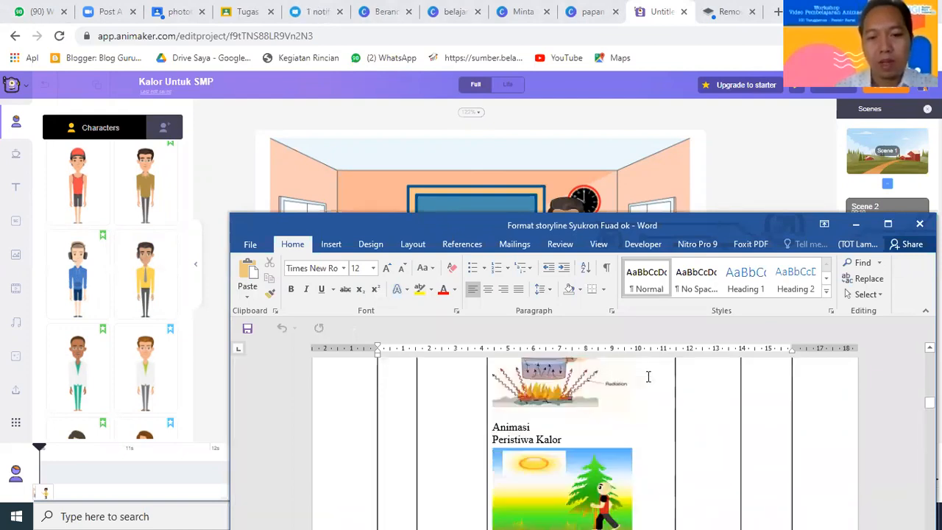
scroll(648, 375, "down", 8)
scroll(626, 402, "down", 1)
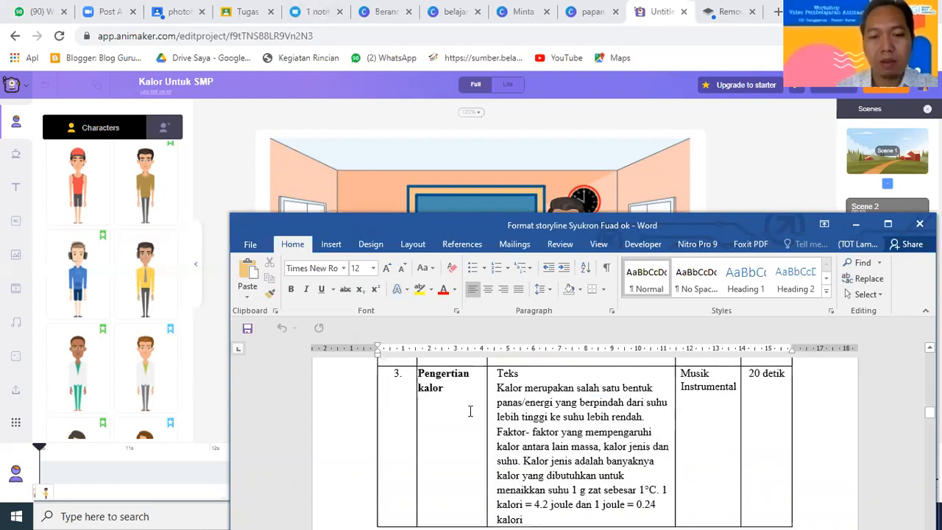
left_click_drag(578, 400, 642, 423)
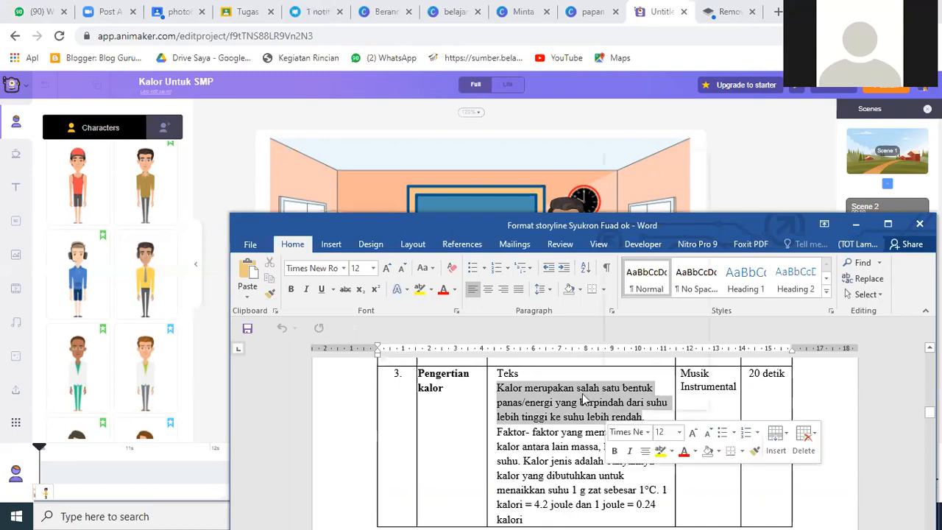
left_click(577, 390)
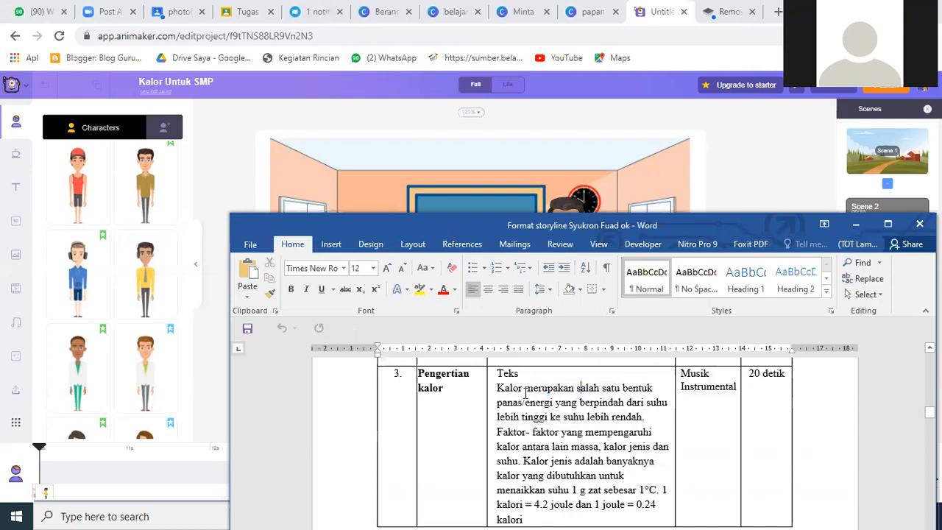
mouse_move(621, 408)
left_mouse_down()
mouse_move(645, 416)
mouse_move(614, 412)
left_mouse_up()
key("ctrl+c")
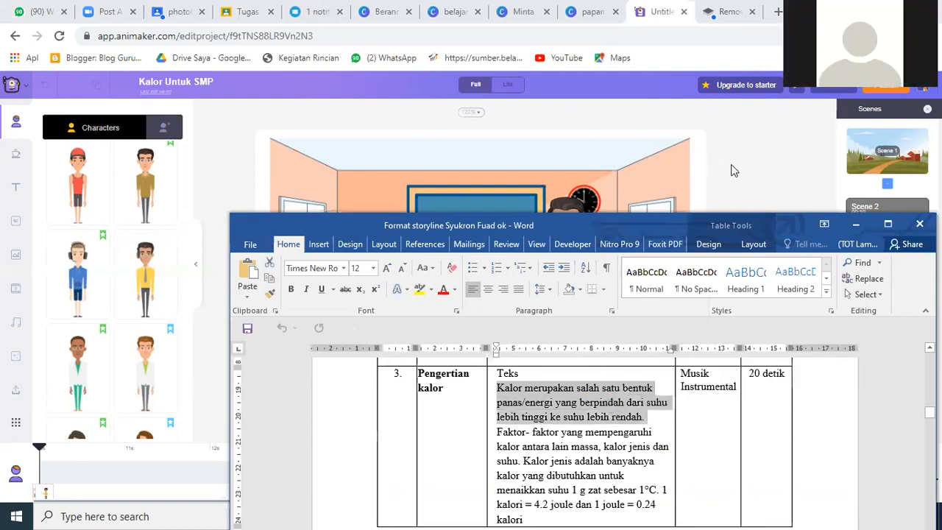
- Back in Animaker, add a subheading text to Scene 2 and replace its placeholder with the copied kalor definition
left_click(616, 184)
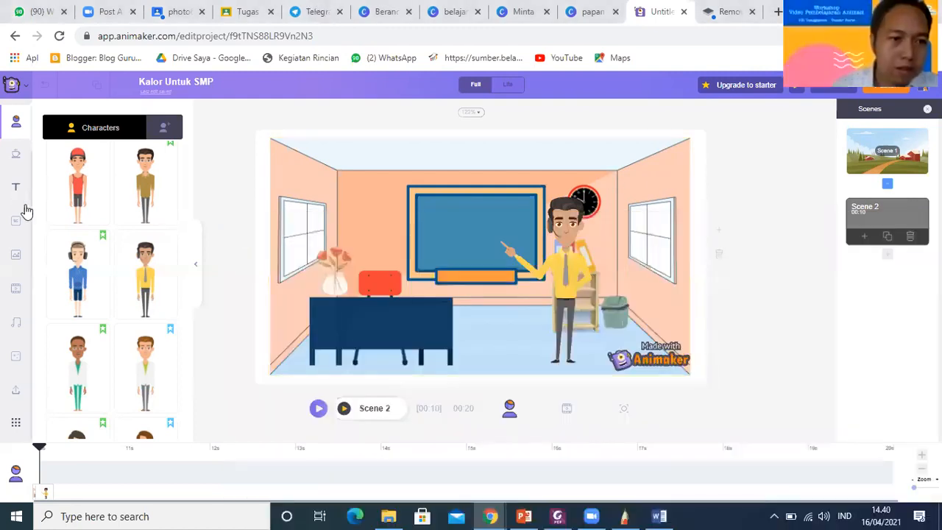
left_click(17, 189)
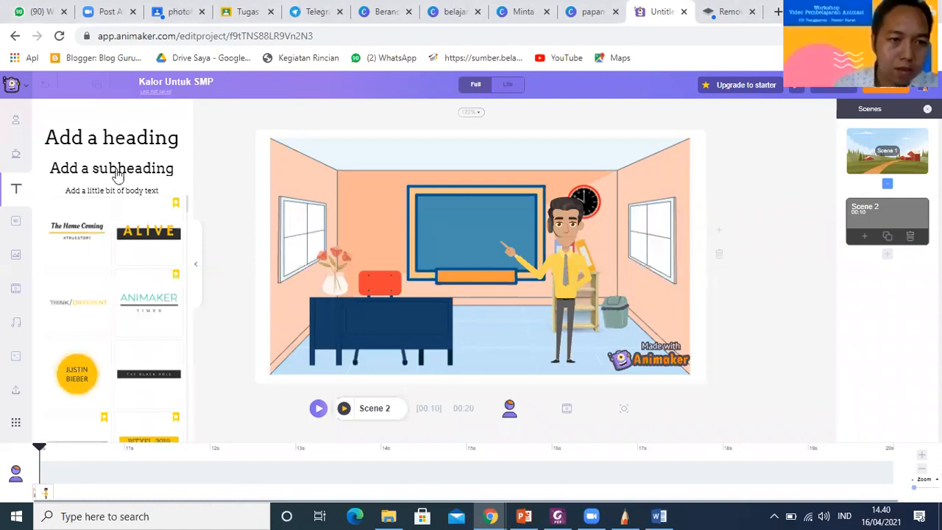
left_click_drag(408, 202, 500, 247)
double_click(509, 259)
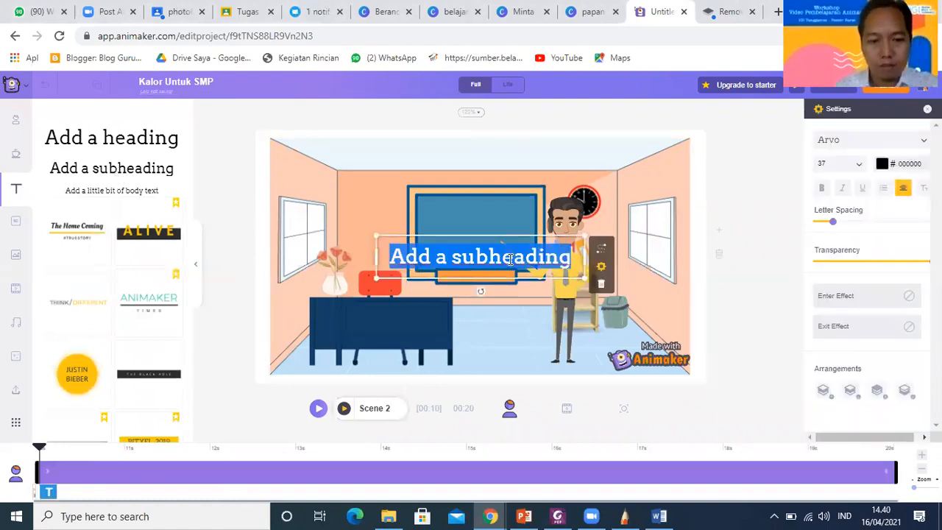
key("ctrl+v")
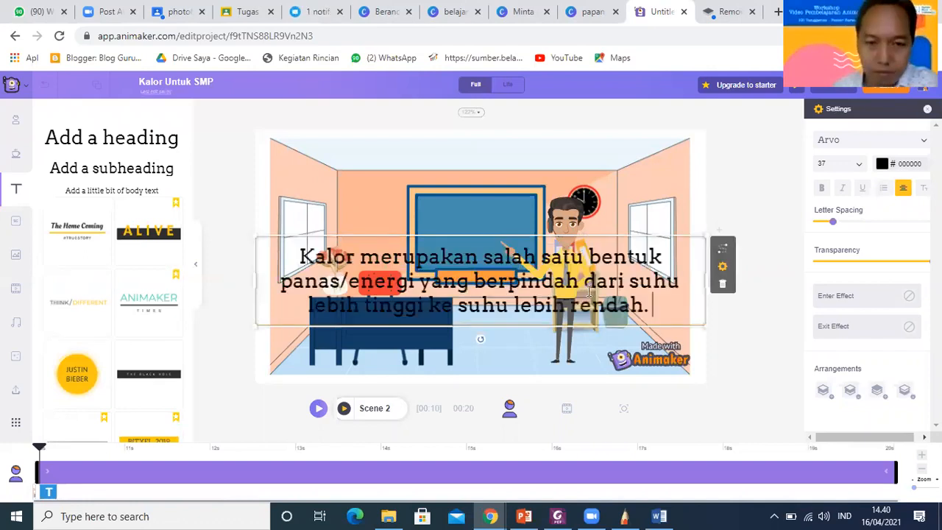
- Set the definition text to font size 14, then narrow its box and fit it inside the blackboard
left_click(861, 167)
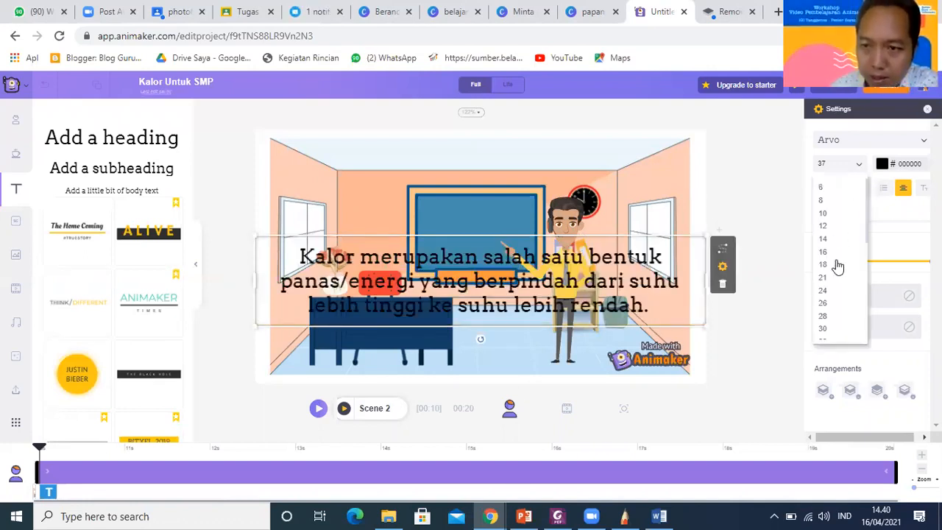
left_click(837, 265)
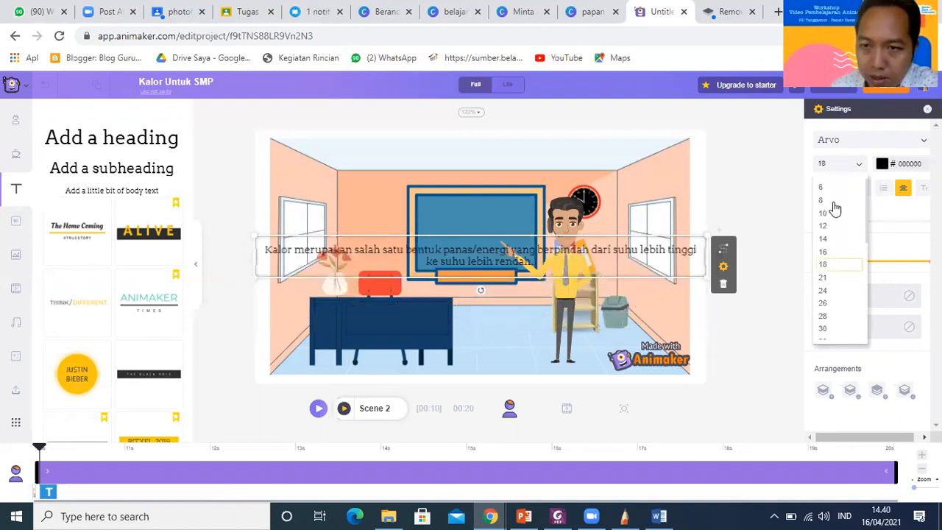
left_click(830, 239)
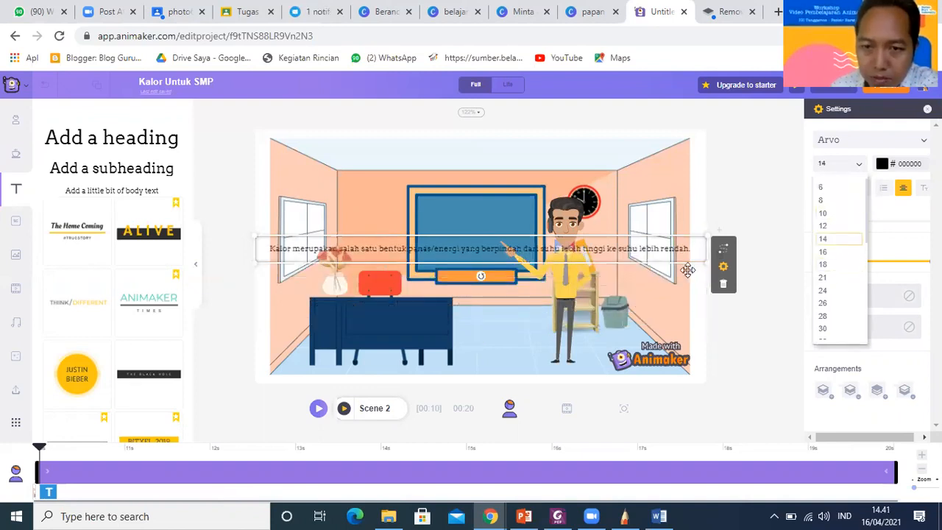
left_click_drag(474, 250, 423, 255)
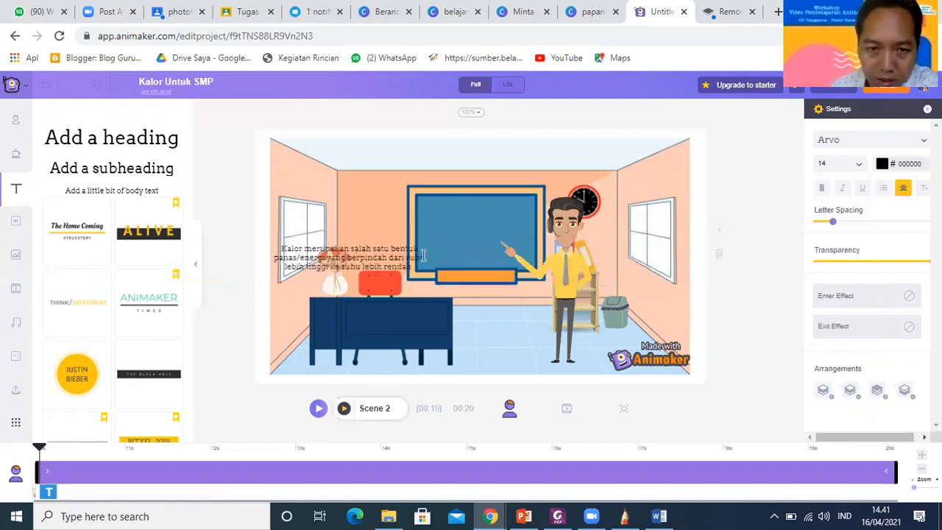
left_click(508, 212)
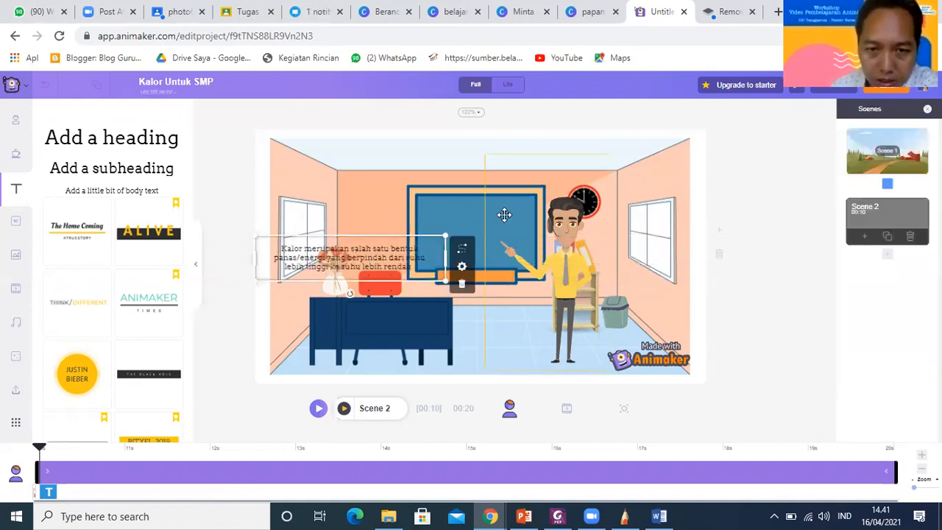
left_click_drag(324, 253, 453, 232)
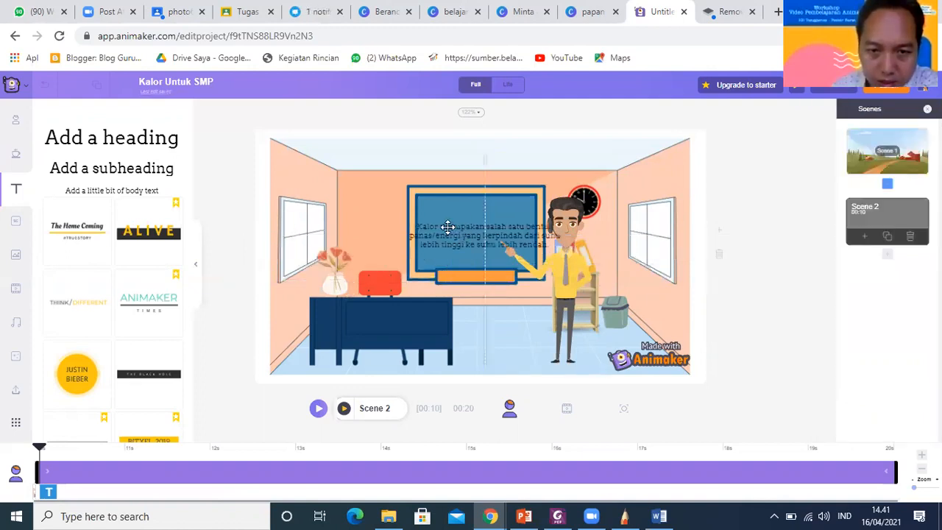
left_click_drag(538, 236, 475, 232)
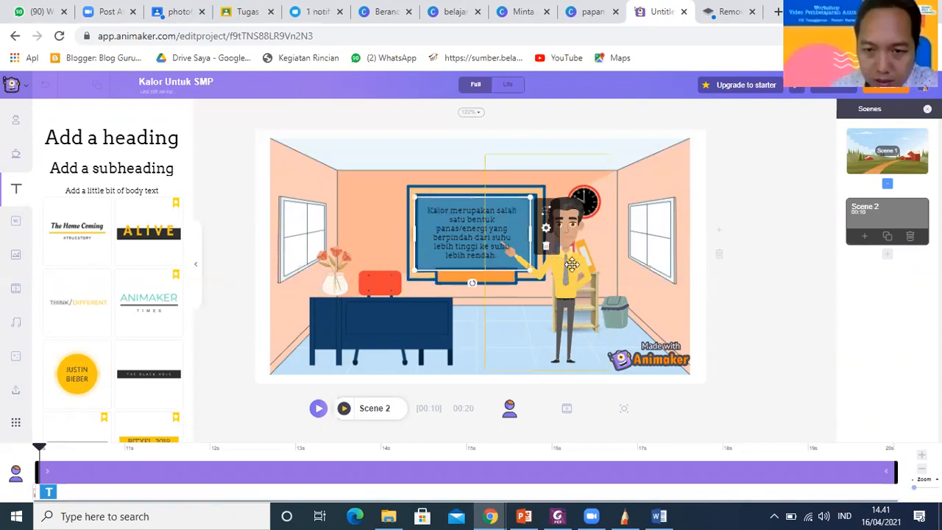
- Move the yellow-shirted teacher away from the blackboard toward the window, shrink him and deselect him
left_click(593, 259)
left_click_drag(594, 255, 592, 247)
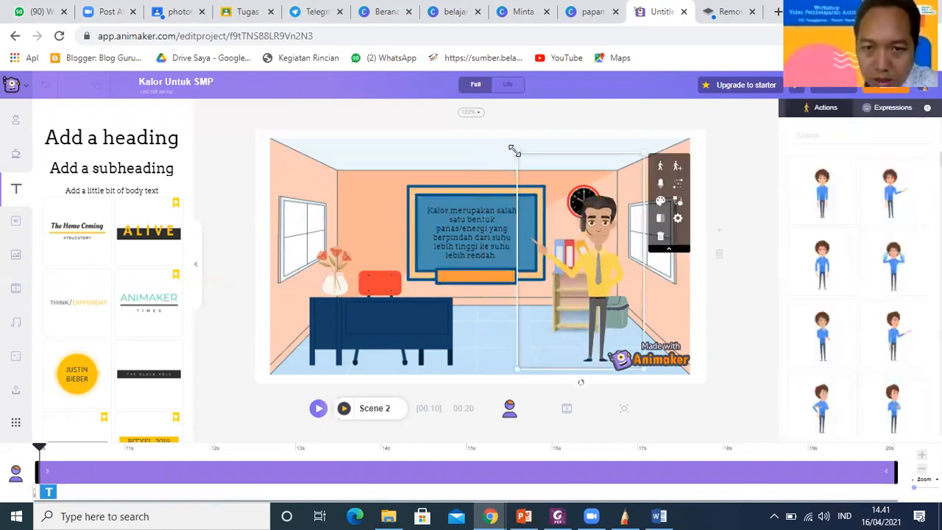
left_click_drag(517, 153, 557, 200)
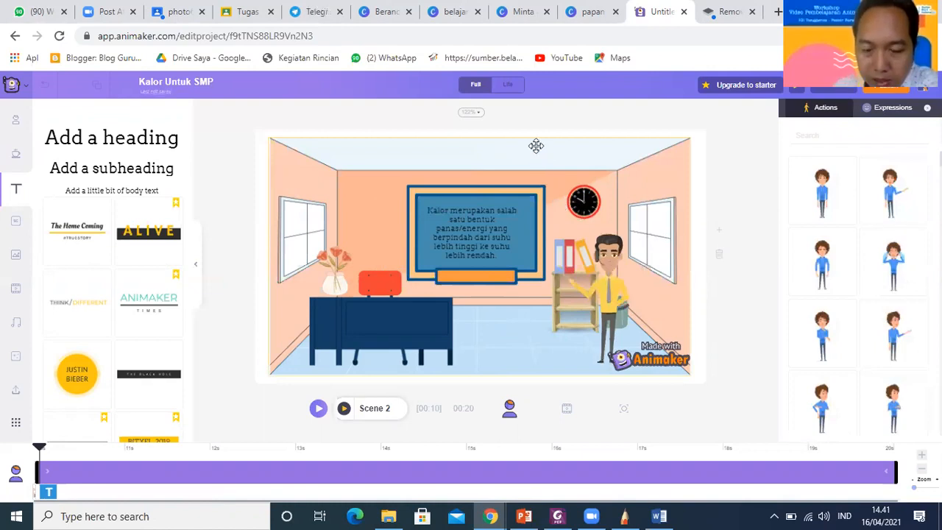
left_click(732, 174)
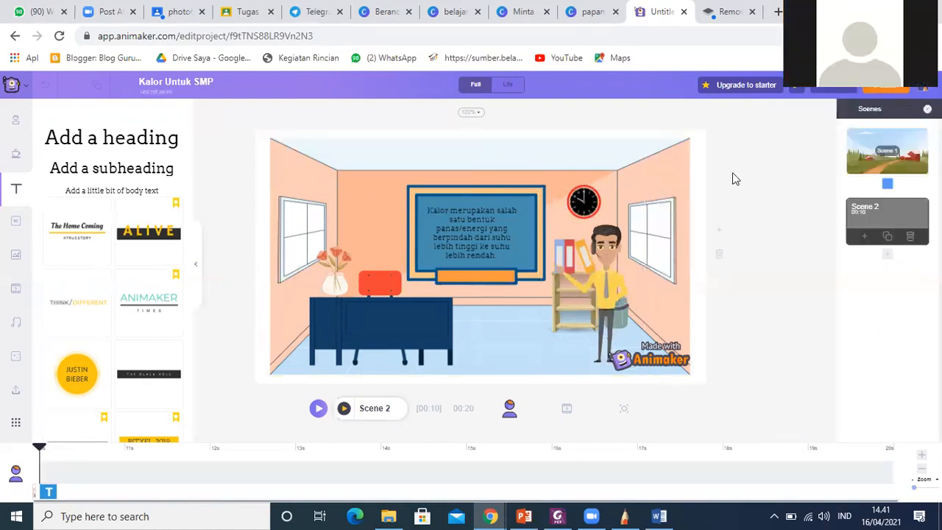
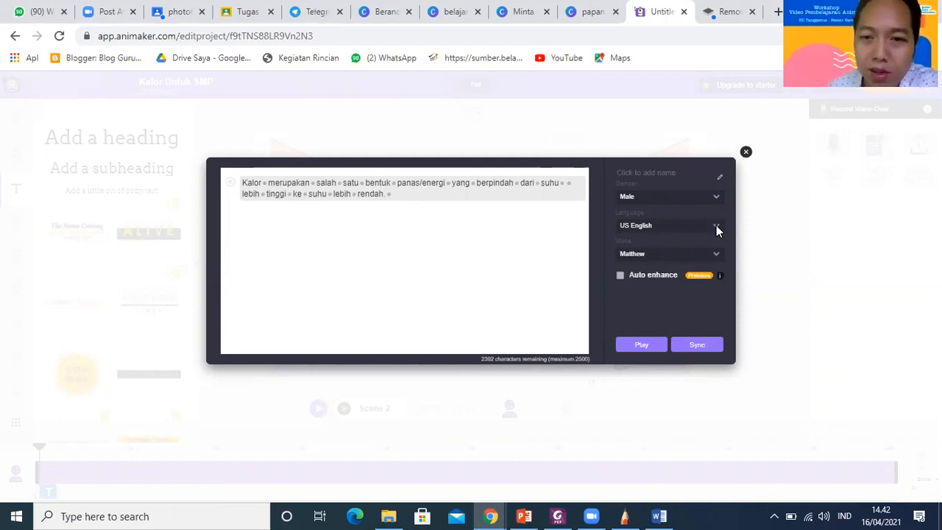
- Set the text-to-speech language to Indonesian (Indonesia) with the male voice Aditya(New) and preview the voice-over
left_click(717, 228)
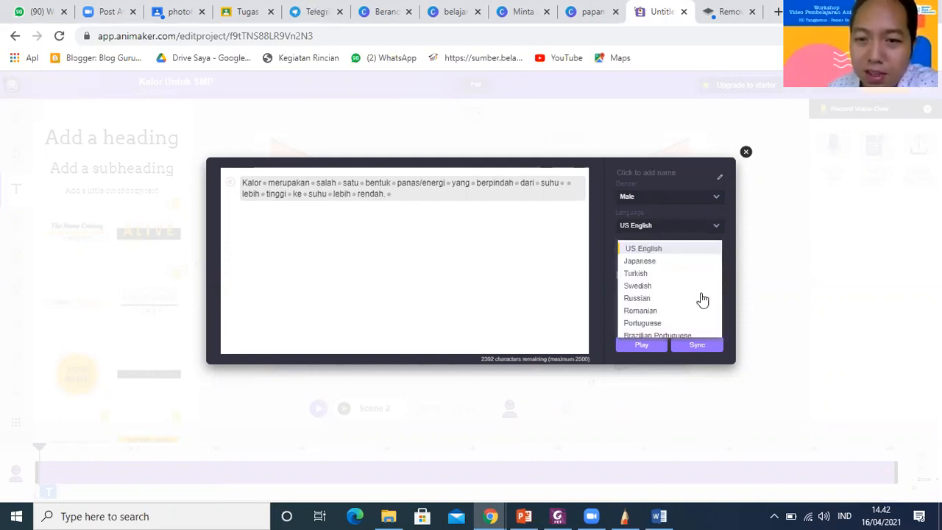
scroll(703, 298, "down", 2)
scroll(702, 298, "down", 1)
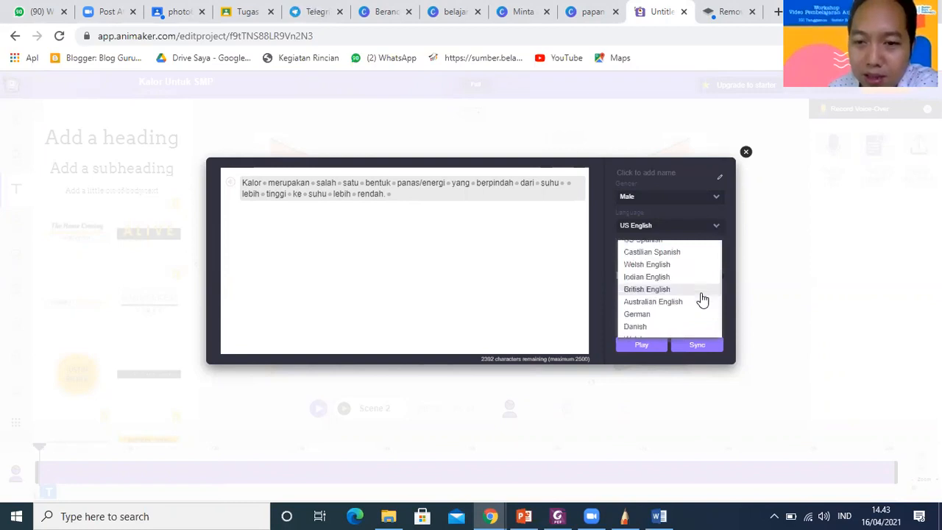
scroll(702, 298, "down", 2)
scroll(703, 298, "down", 1)
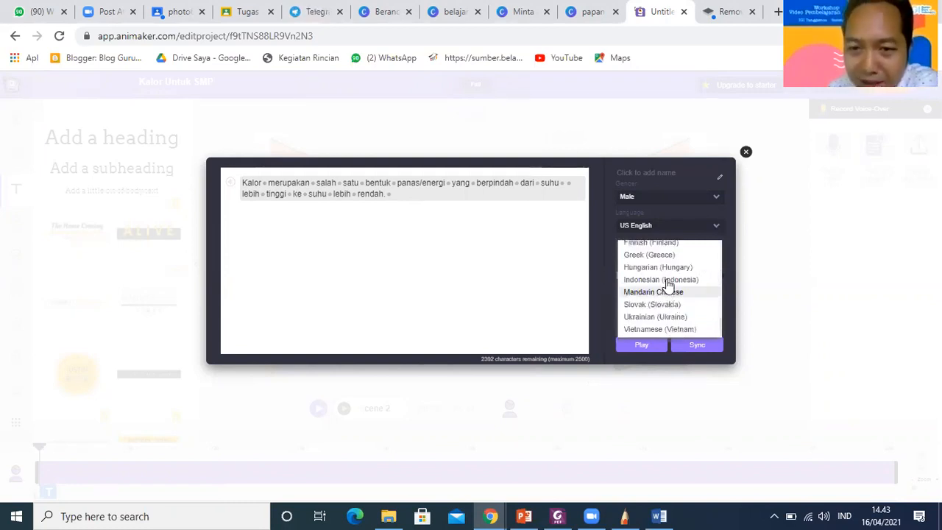
left_click(712, 200)
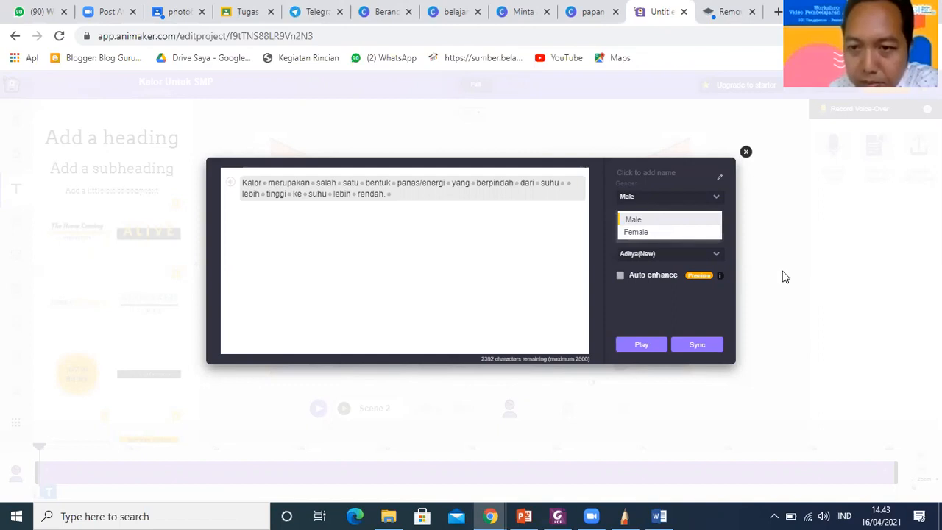
left_click(718, 258)
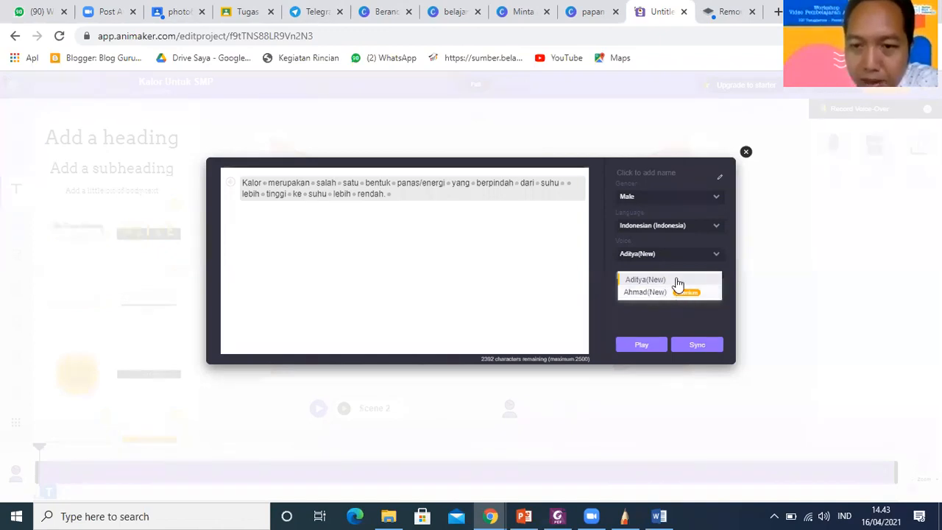
left_click(648, 344)
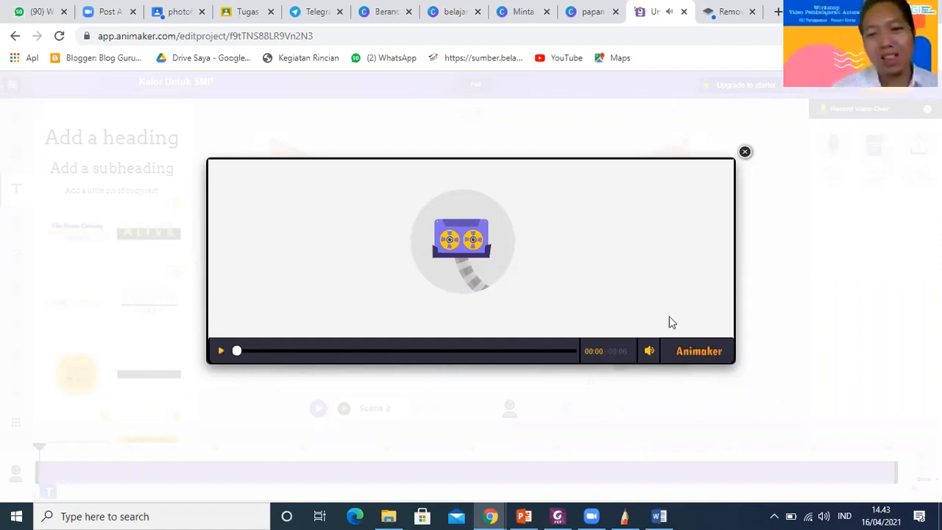
left_click(745, 155)
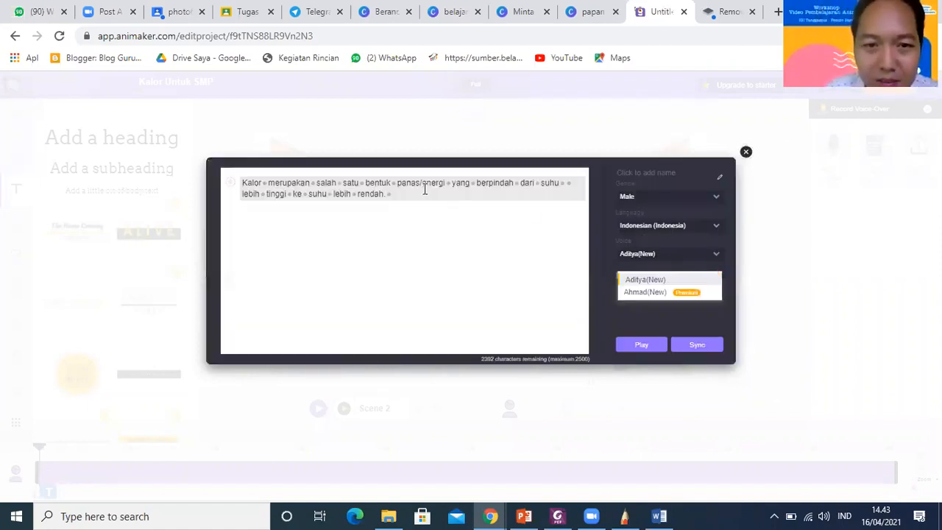
- Replace the slash in "panas/energi" with the word "atau" in the voice-over text and preview the narration again
left_click(422, 183)
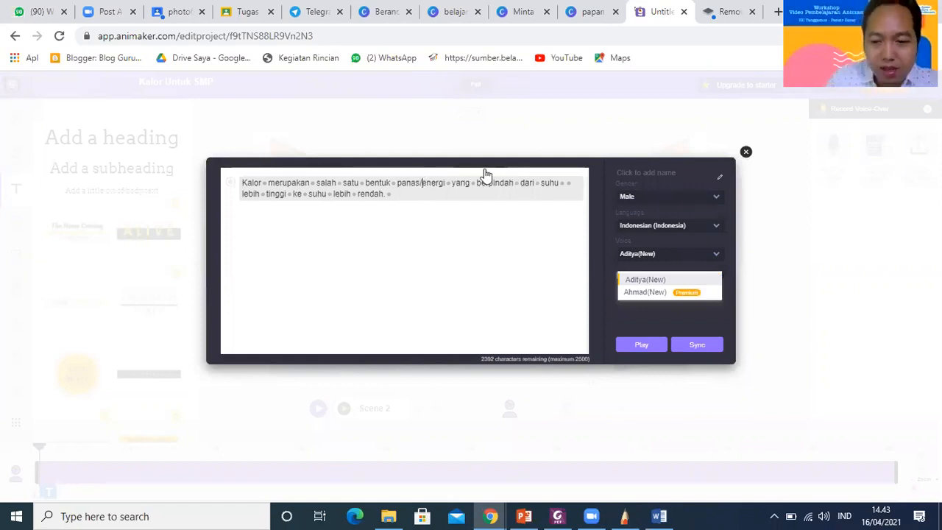
key("BackSpace")
key("BackSpace")
type("s")
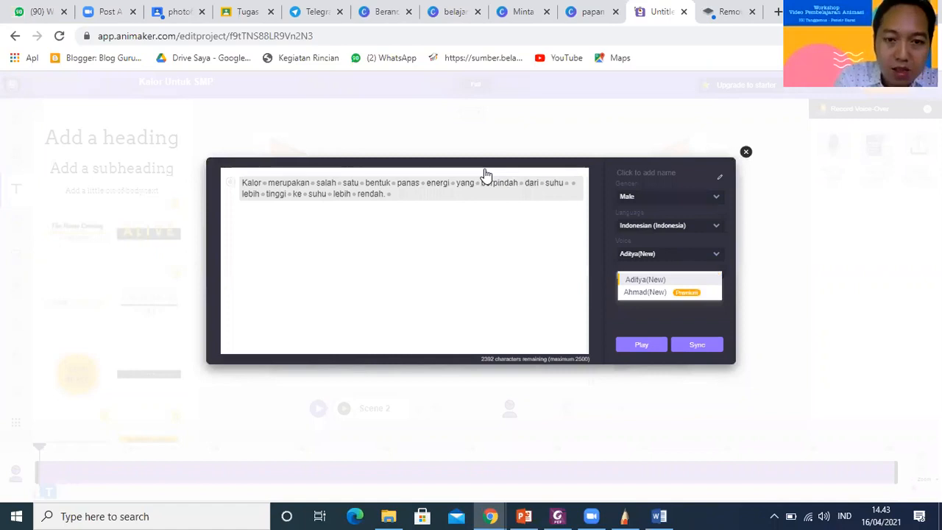
type(" atau")
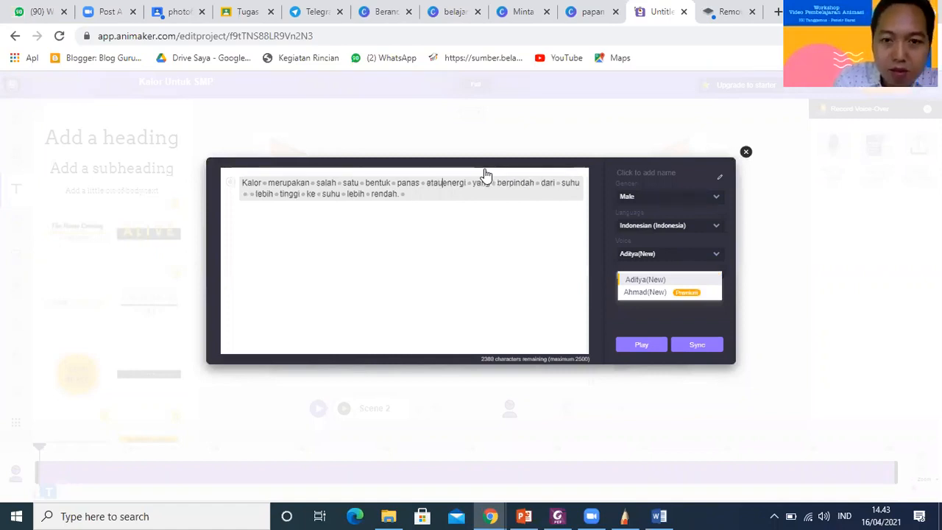
left_click(628, 345)
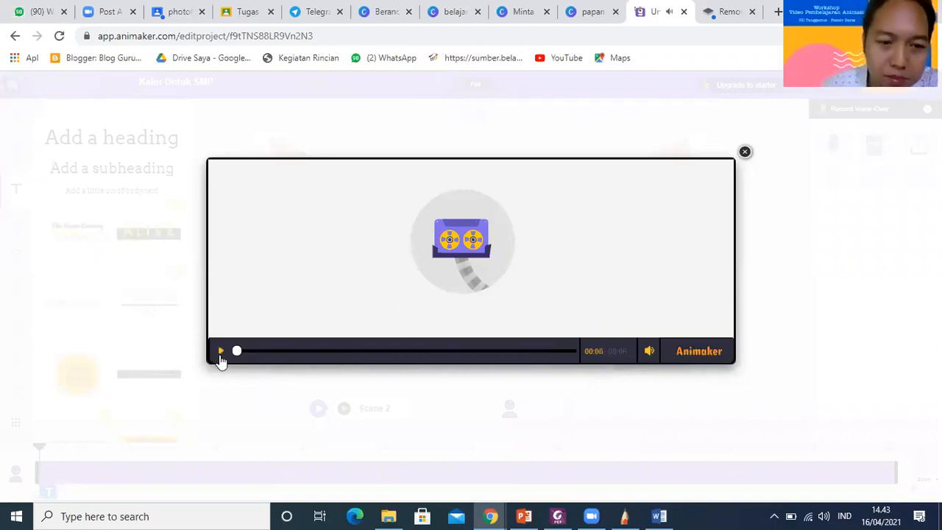
left_click(745, 153)
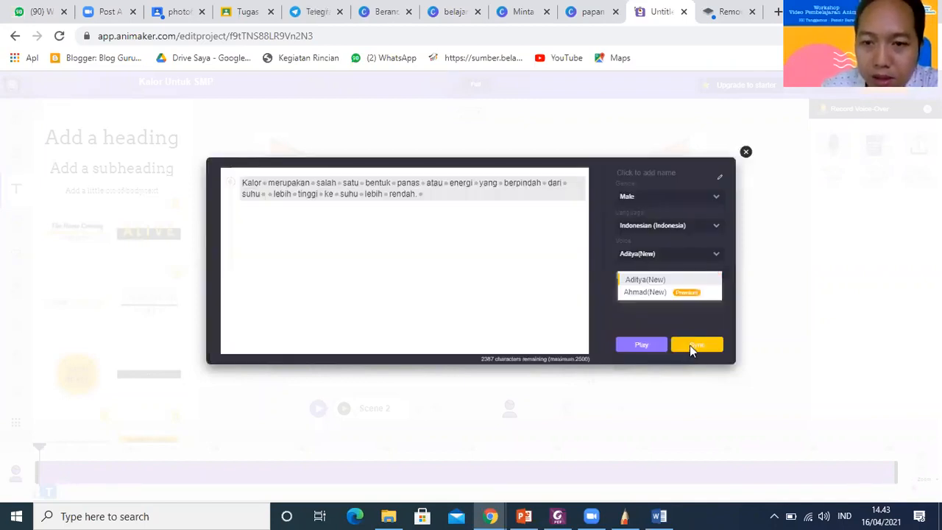
- Add the finished voice-over to the classroom scene and preview Scene 2
left_click(690, 345)
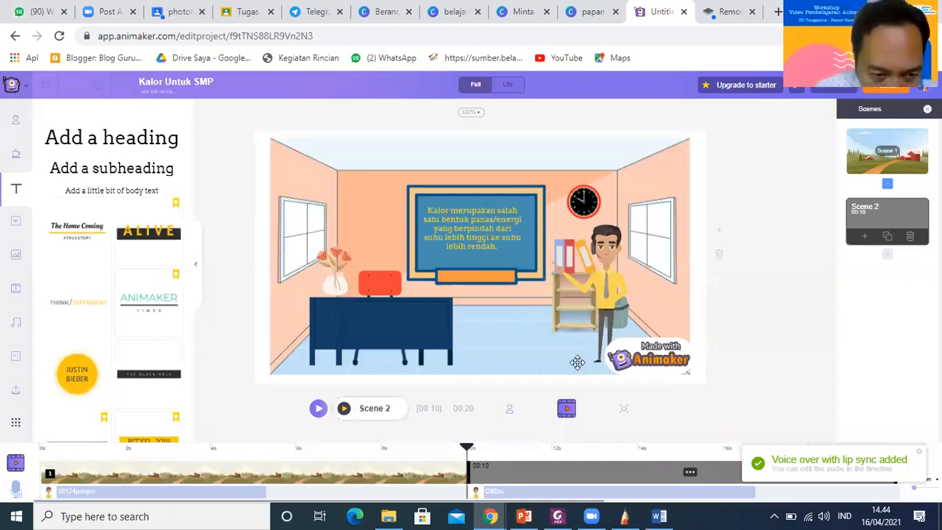
left_click(344, 409)
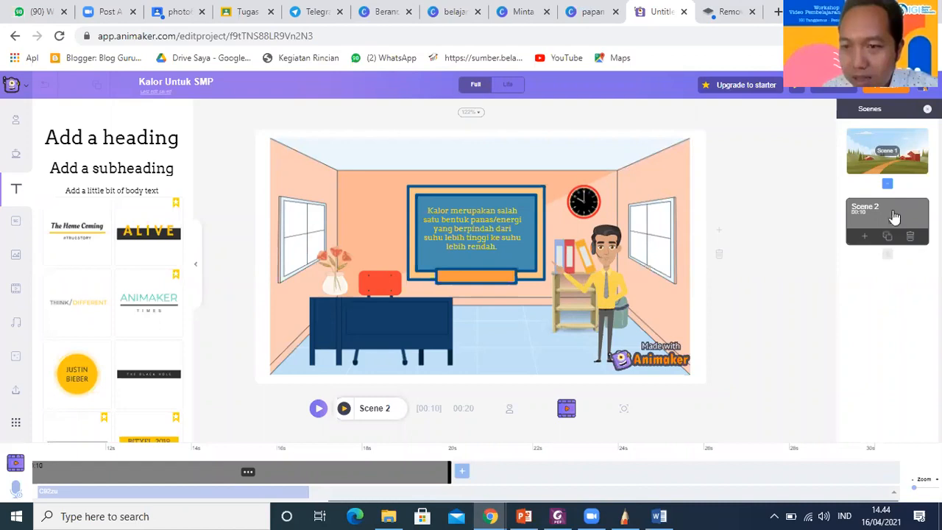
left_click(888, 258)
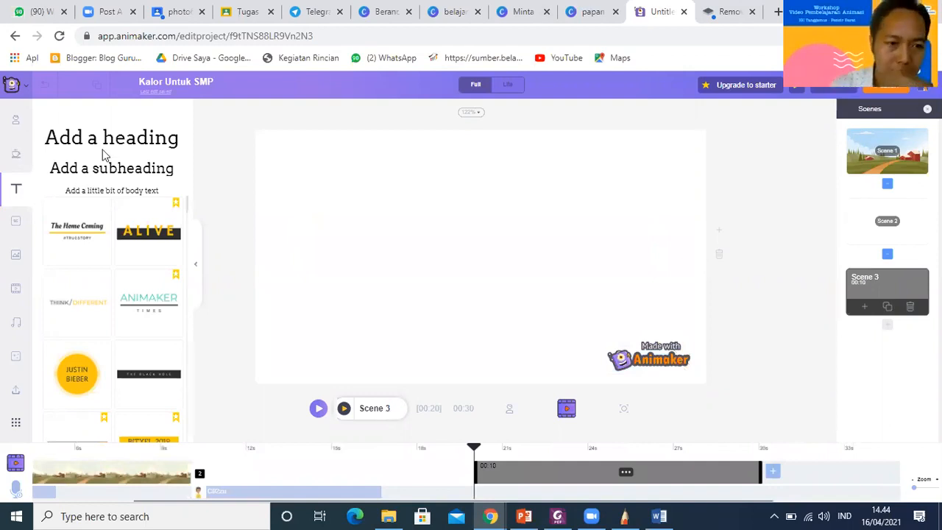
left_click(15, 292)
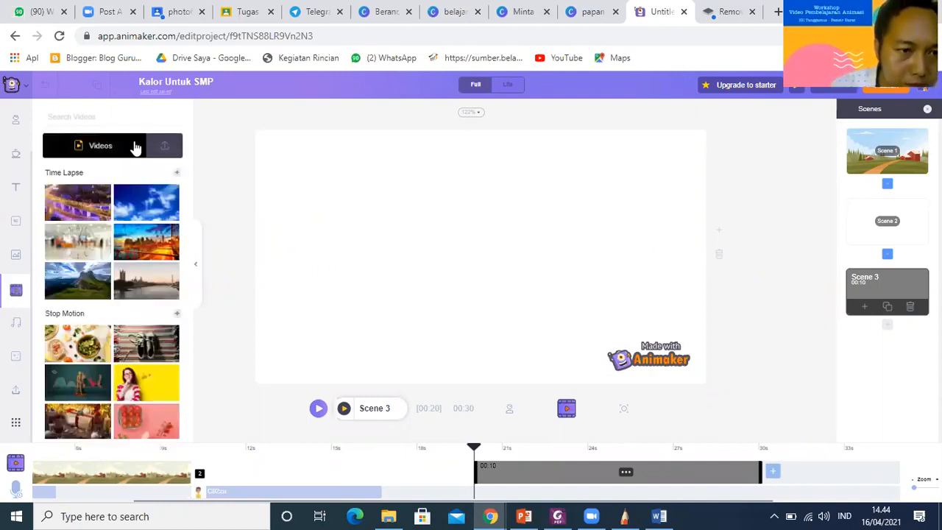
left_click(162, 150)
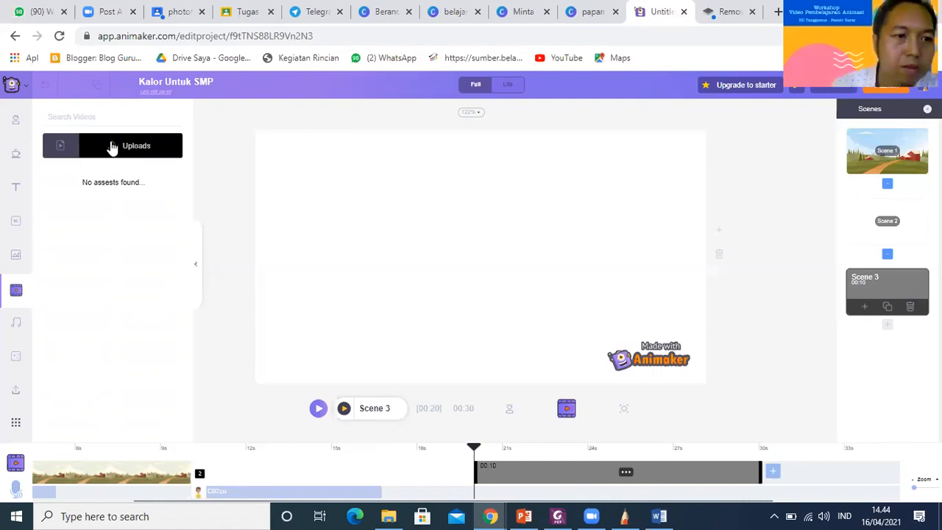
left_click(17, 393)
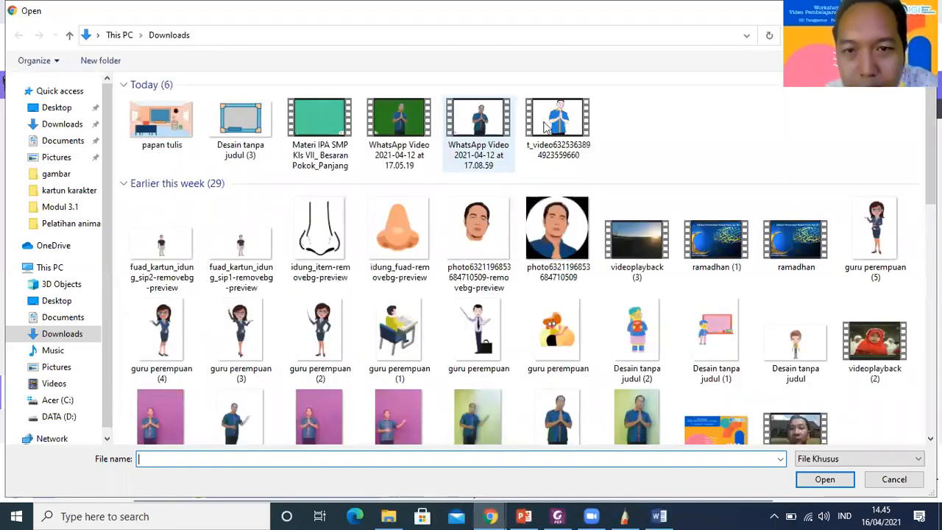
left_click(830, 480)
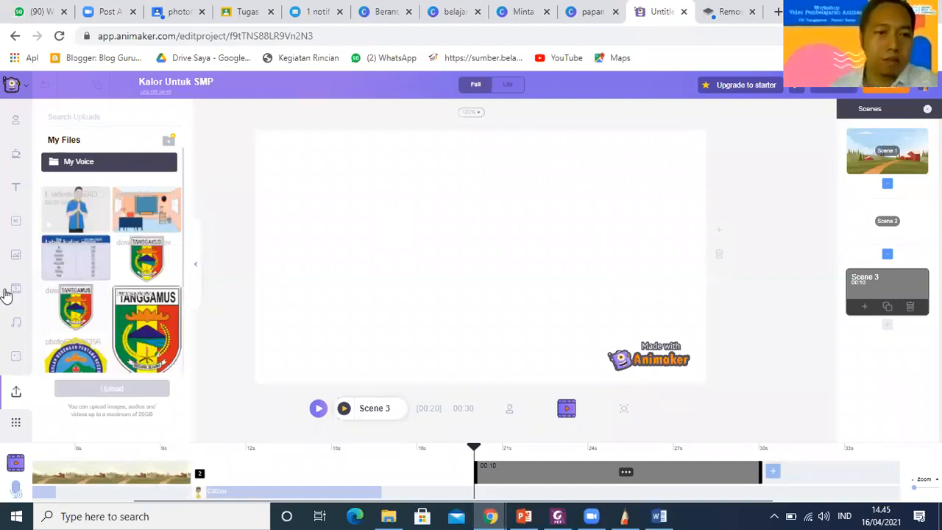
- Place the uploaded blue-shirt man video in Scene 3 and turn its sound volume all the way down
left_click(88, 212)
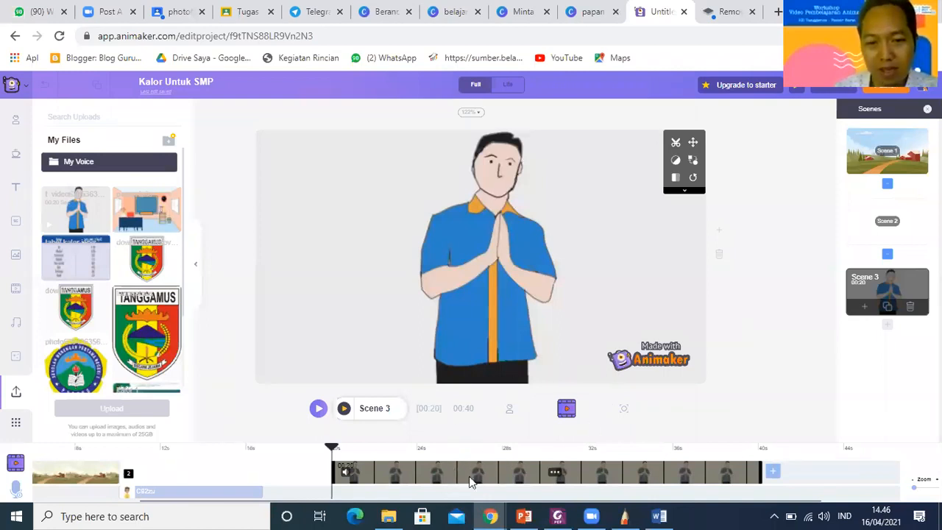
mouse_move(347, 474)
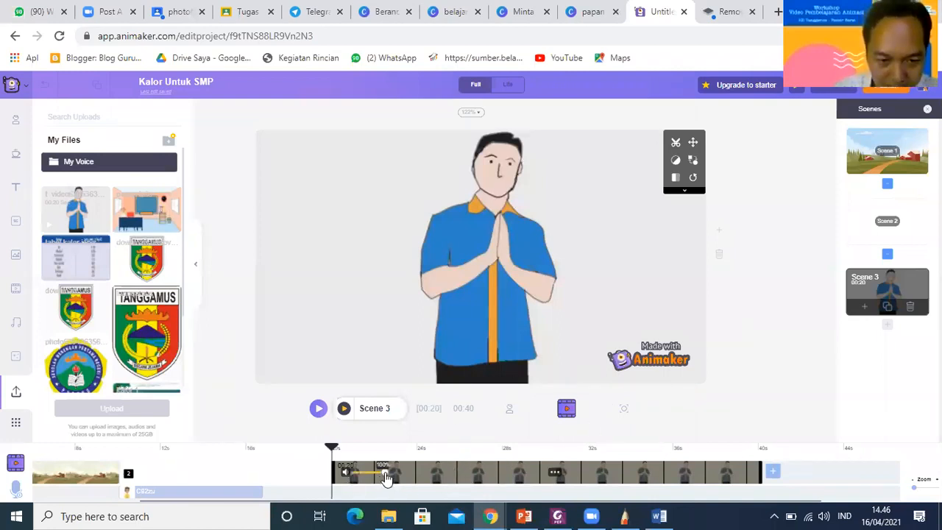
left_click_drag(382, 473, 349, 473)
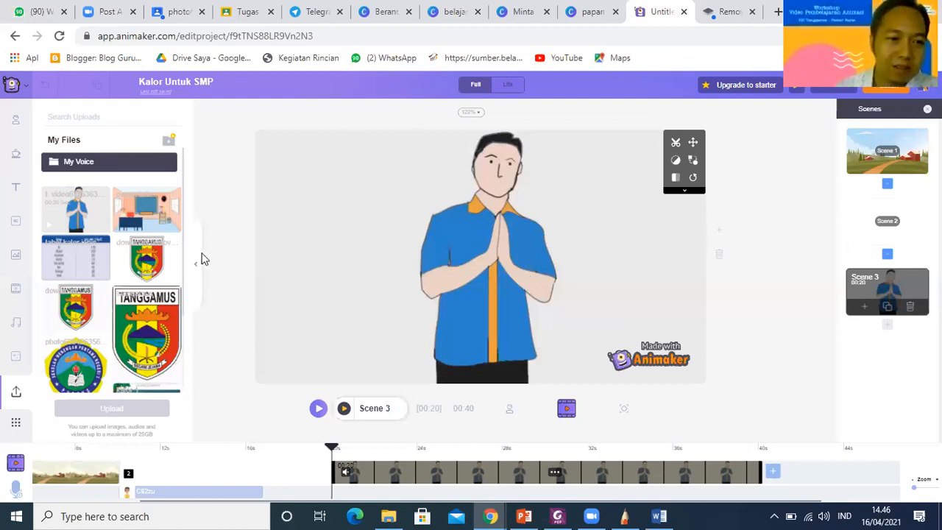
- Add the subheading "Rumus Kalor" beside the man's head in Scene 3
left_click(18, 192)
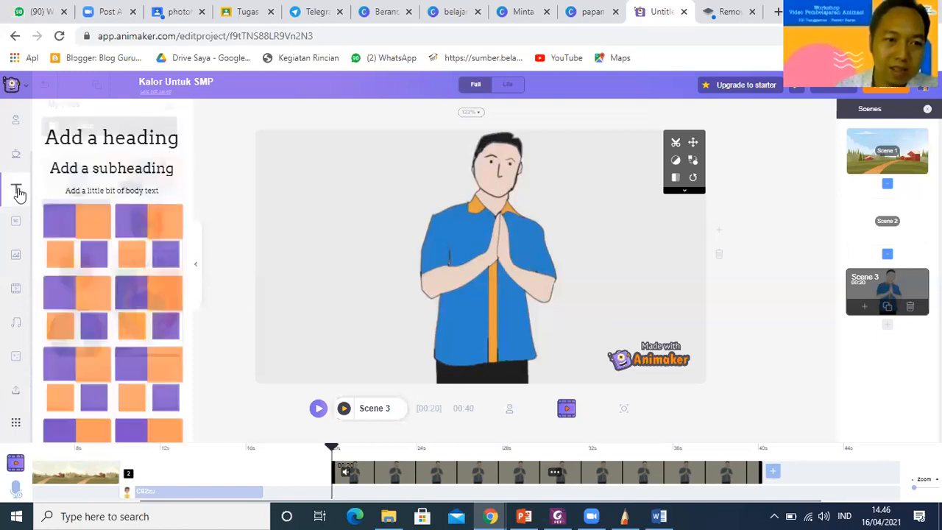
left_click(121, 172)
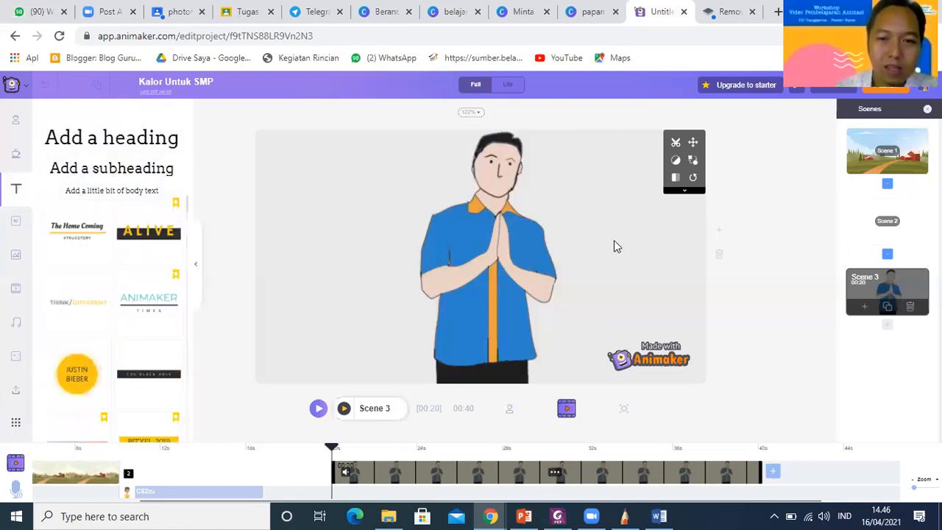
left_click_drag(576, 241, 682, 166)
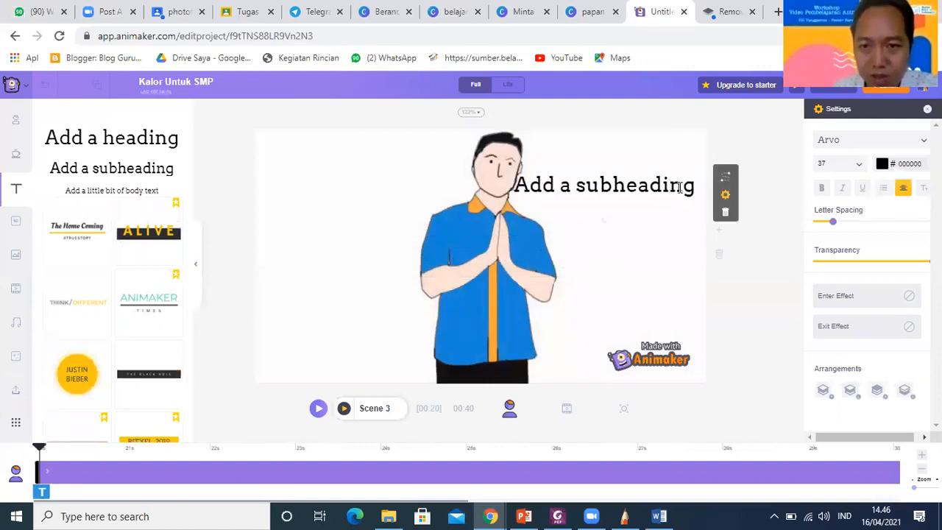
double_click(681, 186)
type("R")
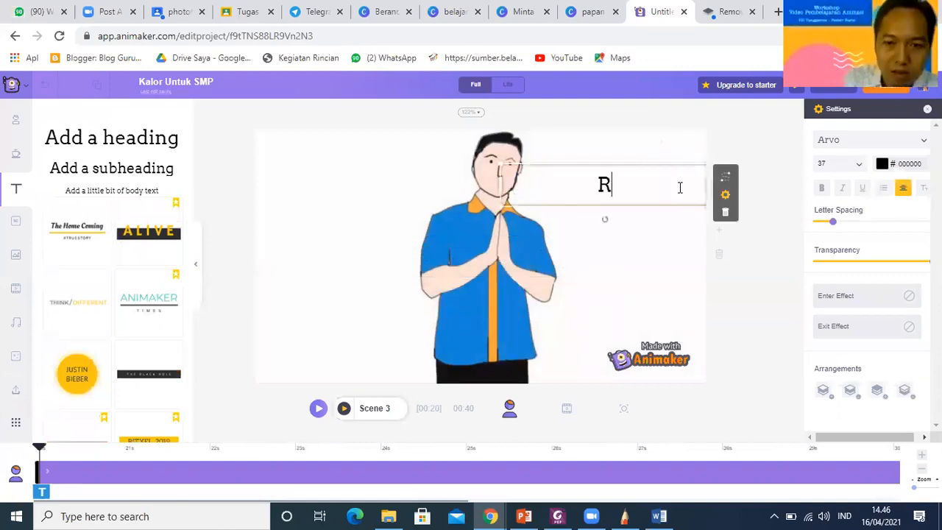
type("umus ")
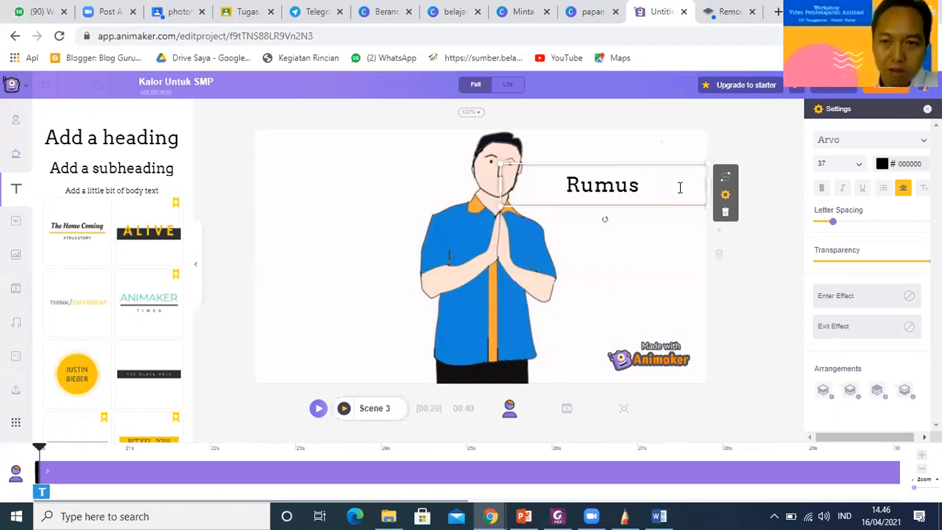
type("Kalor")
left_click(679, 269)
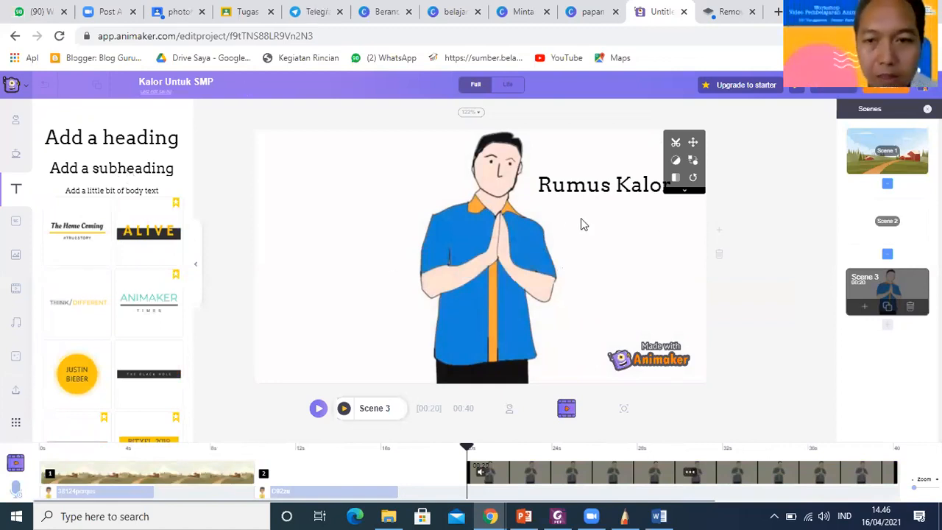
- Add a second subheading reading "Q = m x c x ΔT" directly below "Rumus Kalor"
left_click(571, 256)
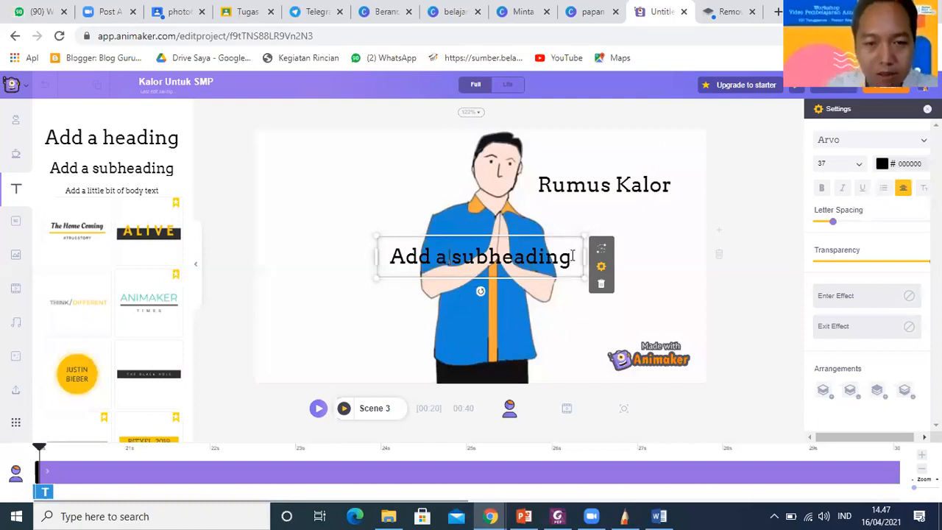
double_click(573, 255)
left_click_drag(605, 226, 685, 213)
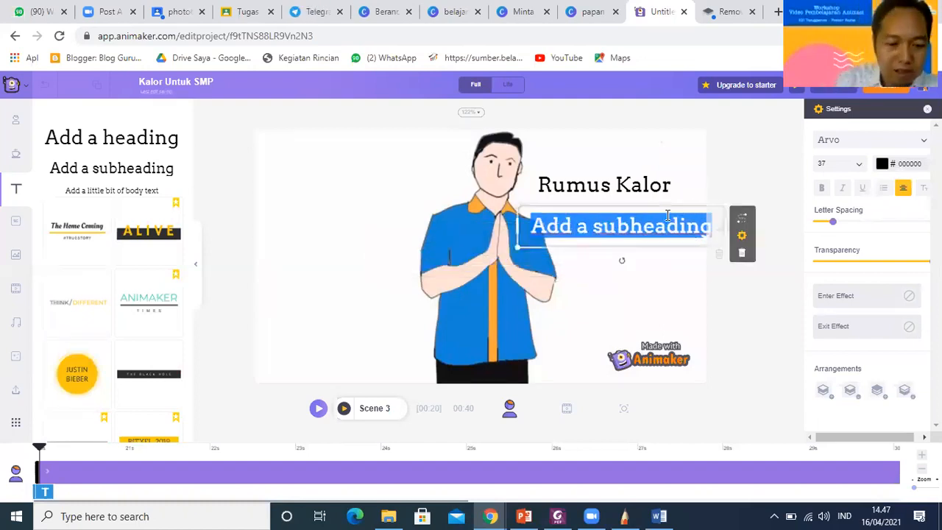
type("Q")
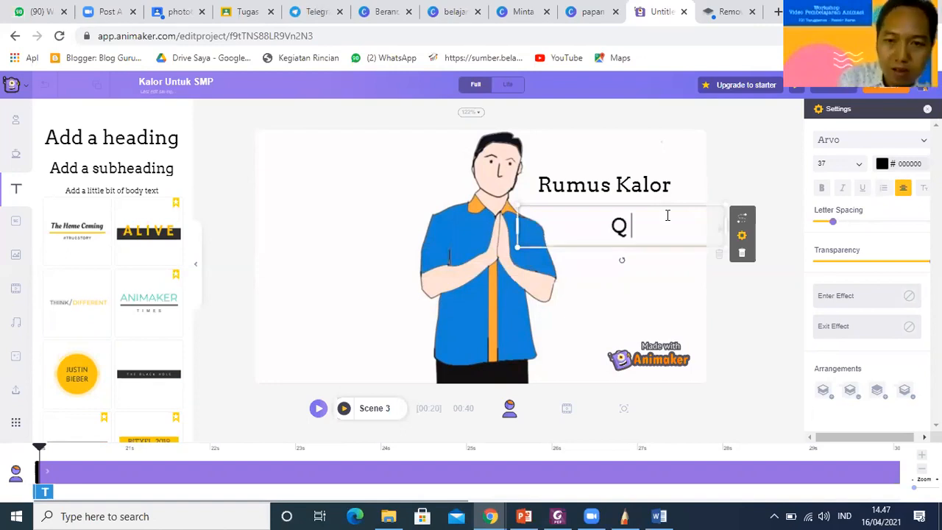
type(" = m")
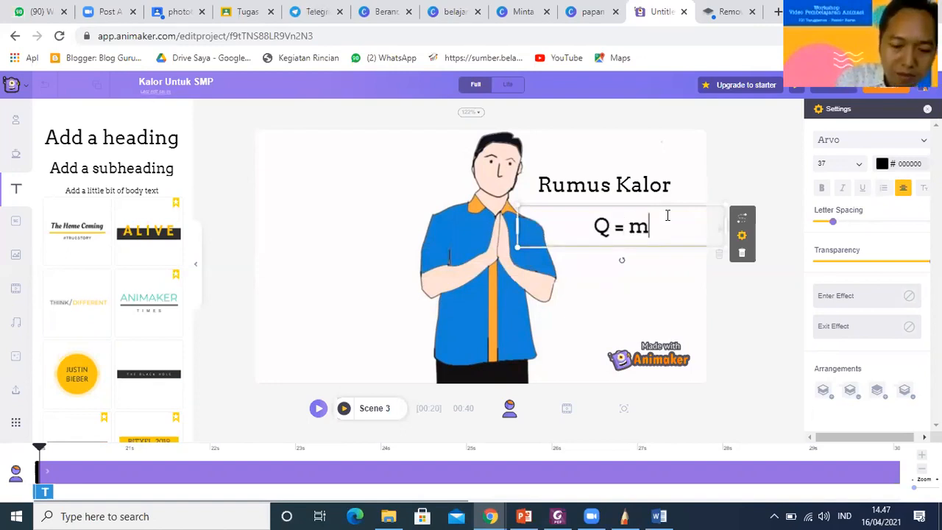
type(" x")
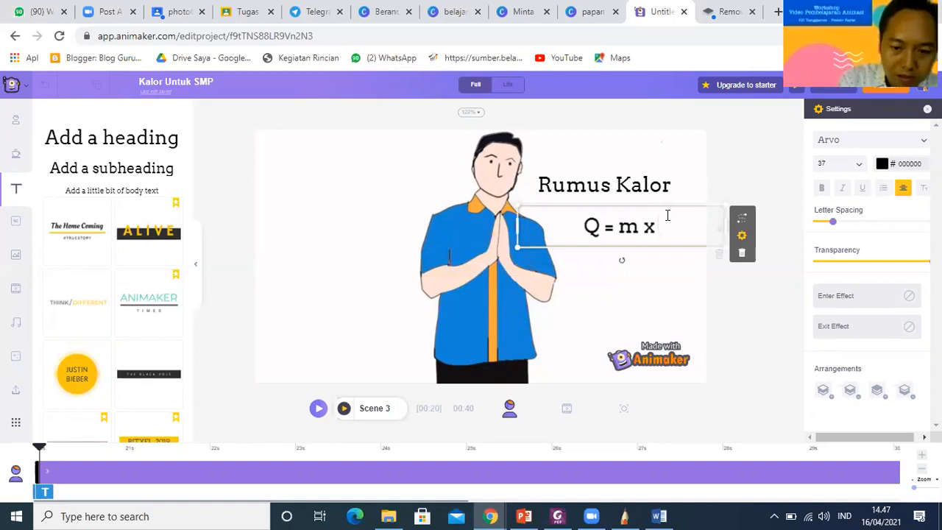
type(" c")
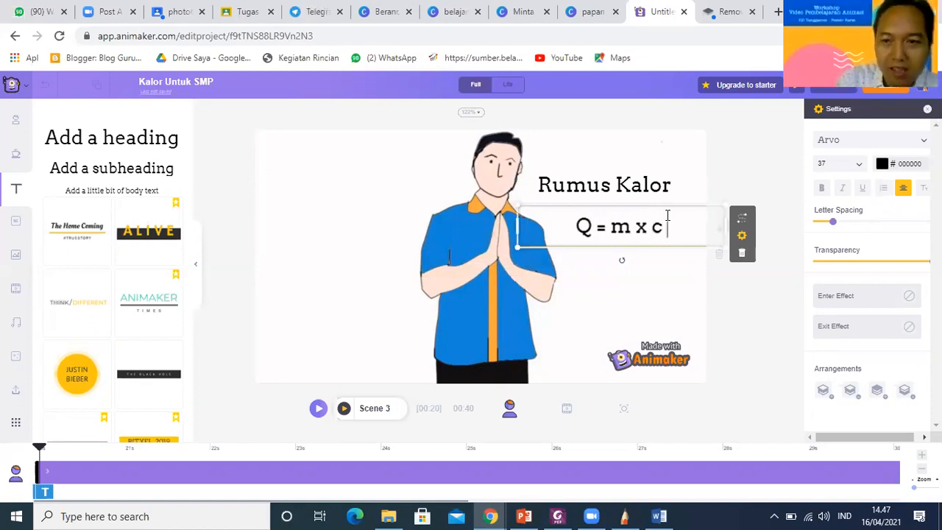
type(" x")
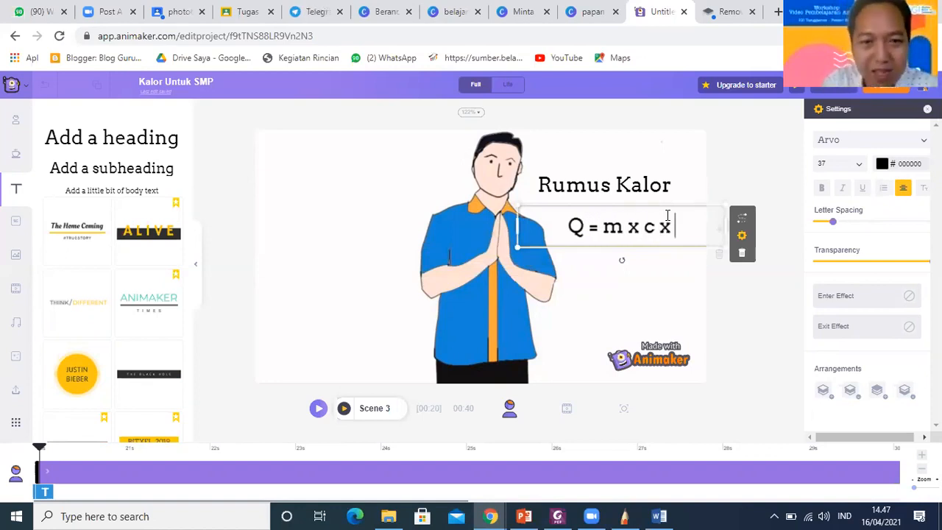
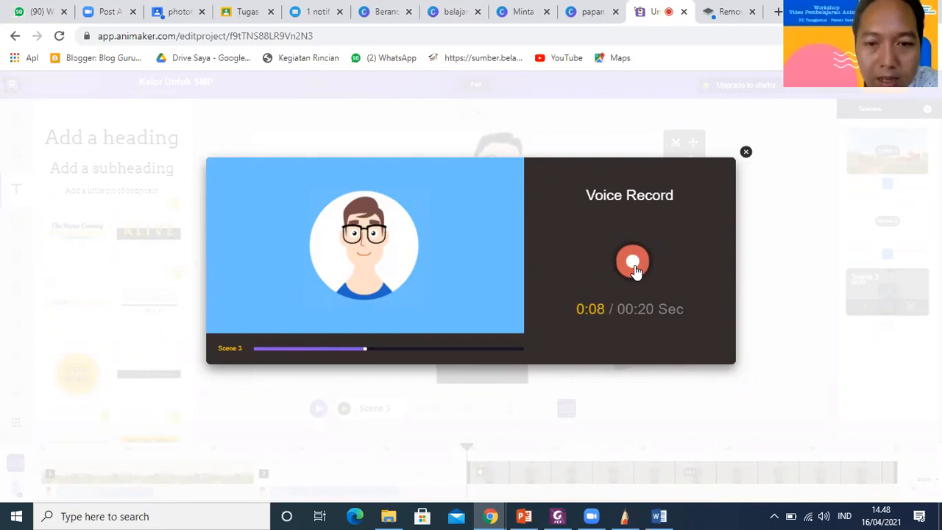
- Finish the voice recording for Scene 3, apply it to the scene and preview the result
left_click(634, 265)
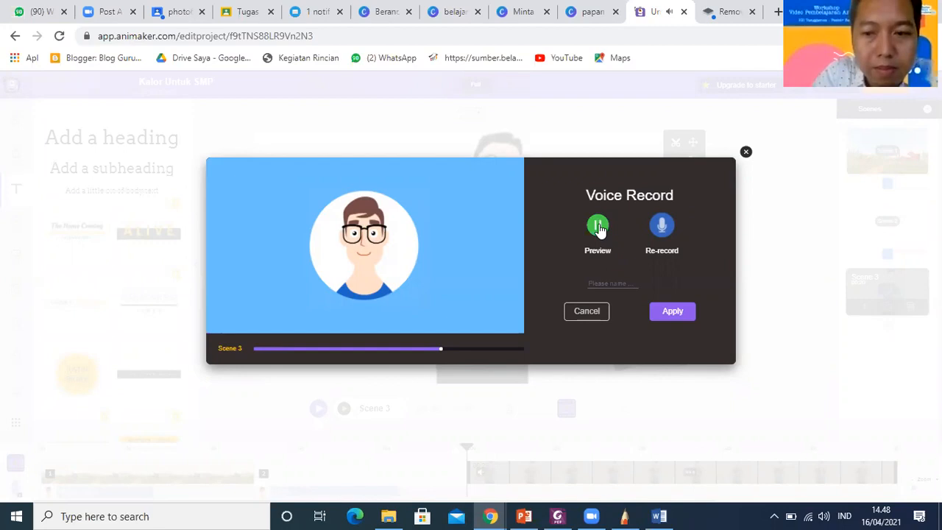
left_click(670, 312)
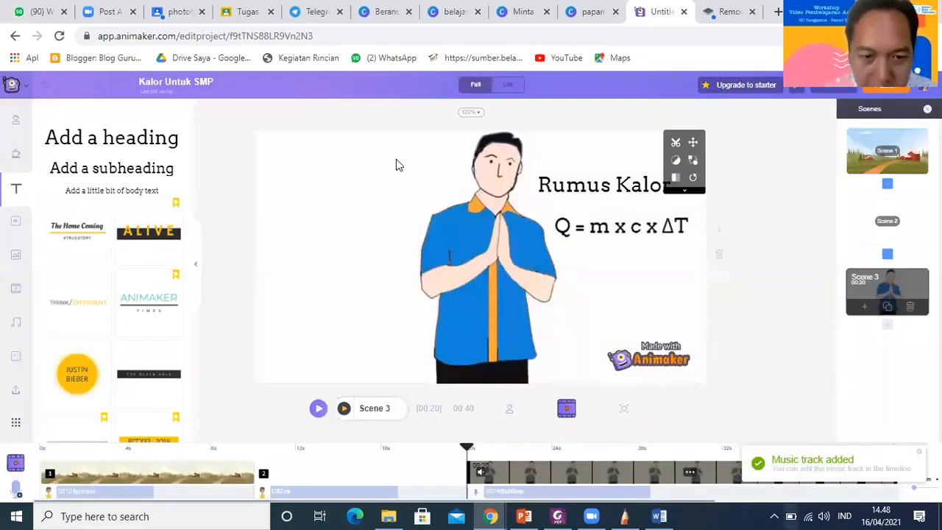
left_click(344, 408)
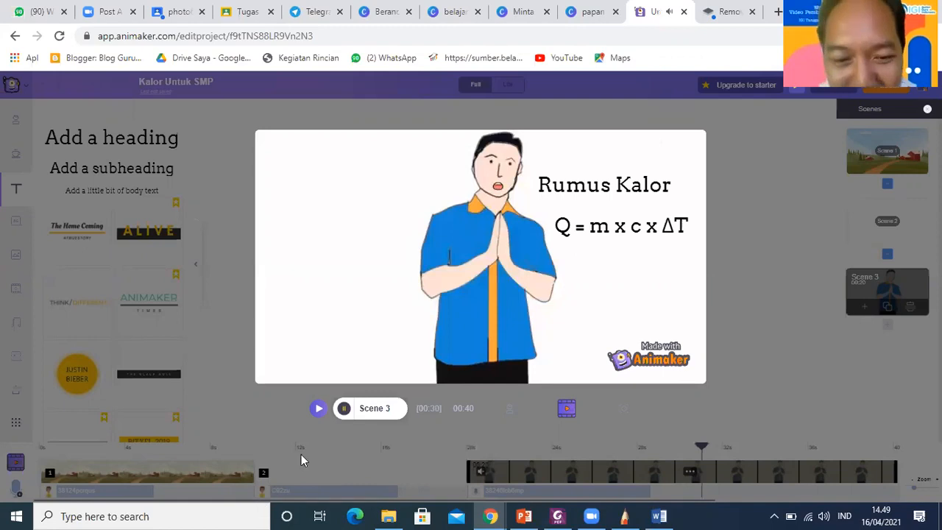
left_click(343, 409)
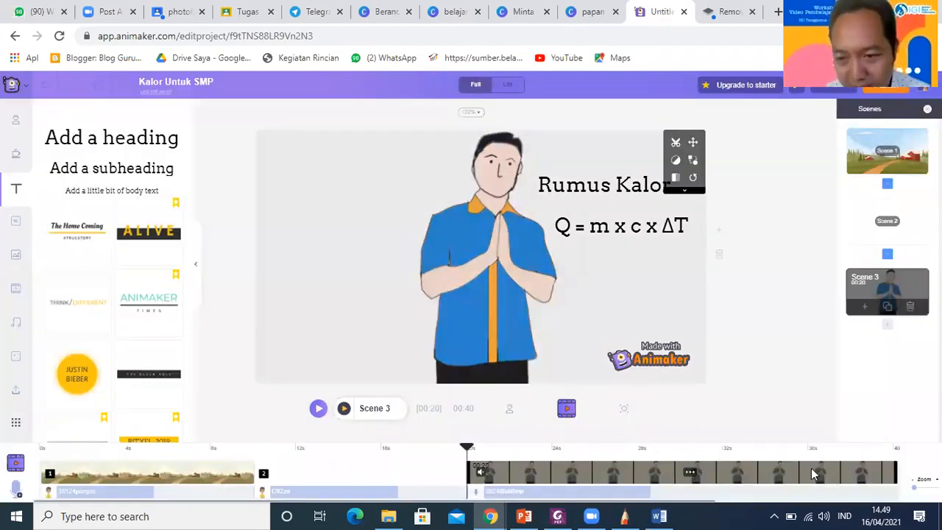
- Shorten Scene 3 to 8.6 seconds so it ends with the voice recording, and replay the scene
left_click_drag(894, 473, 651, 471)
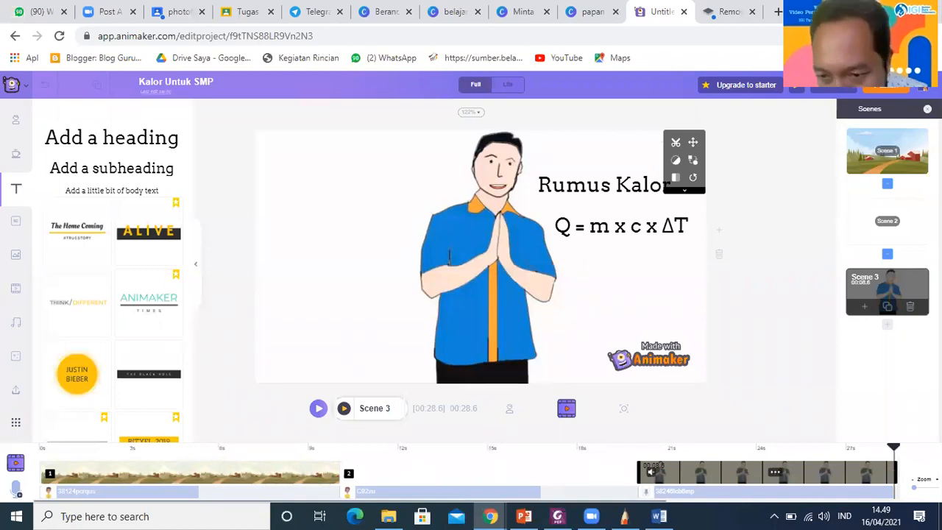
left_click(344, 409)
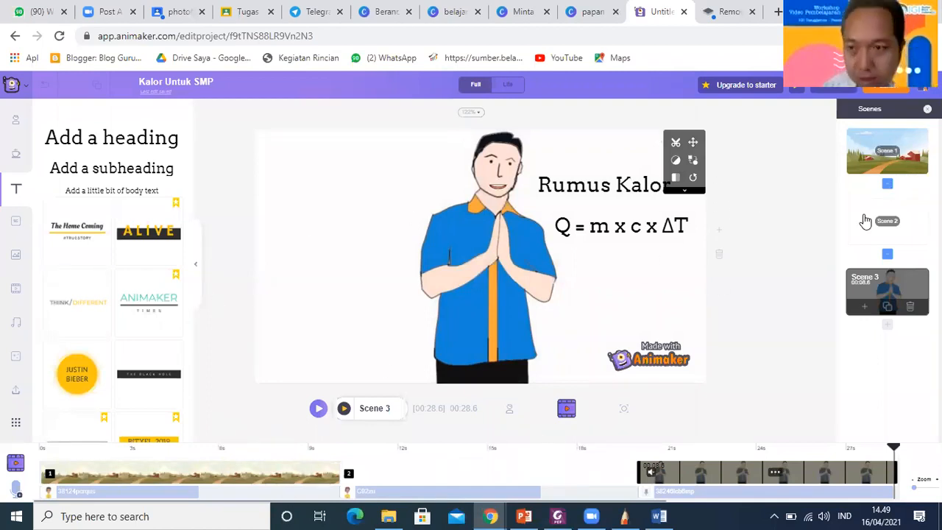
- Examine the Smart Move motion presets available for the teacher character in Scene 2, leaving without applying one
left_click(841, 221)
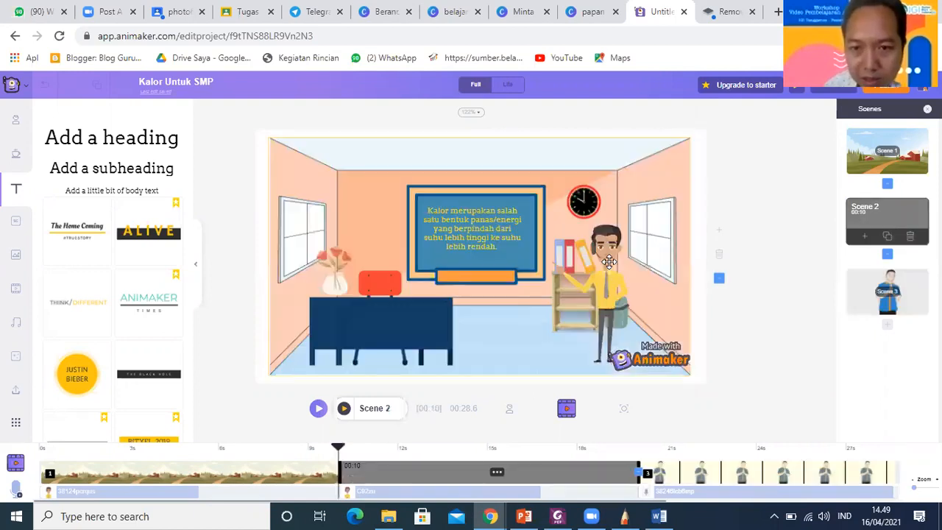
left_click(605, 263)
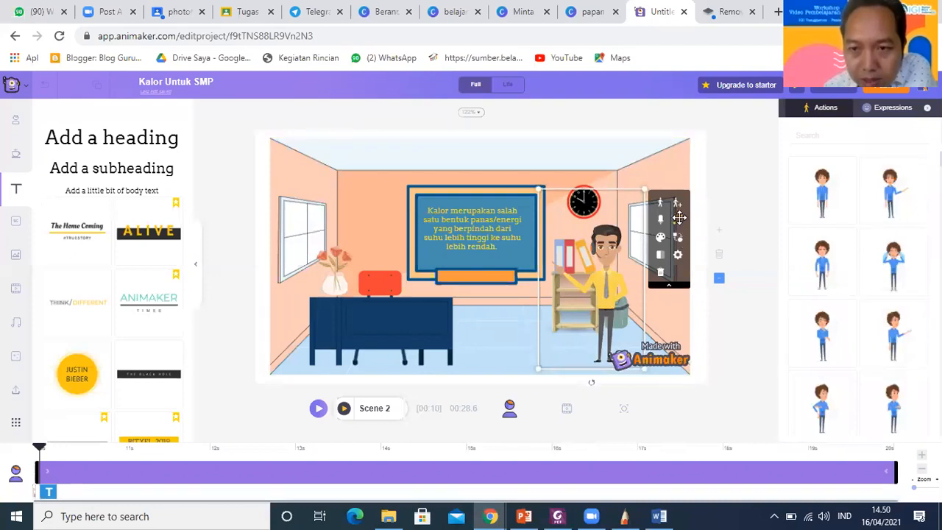
left_click(678, 217)
scroll(916, 248, "down", 1)
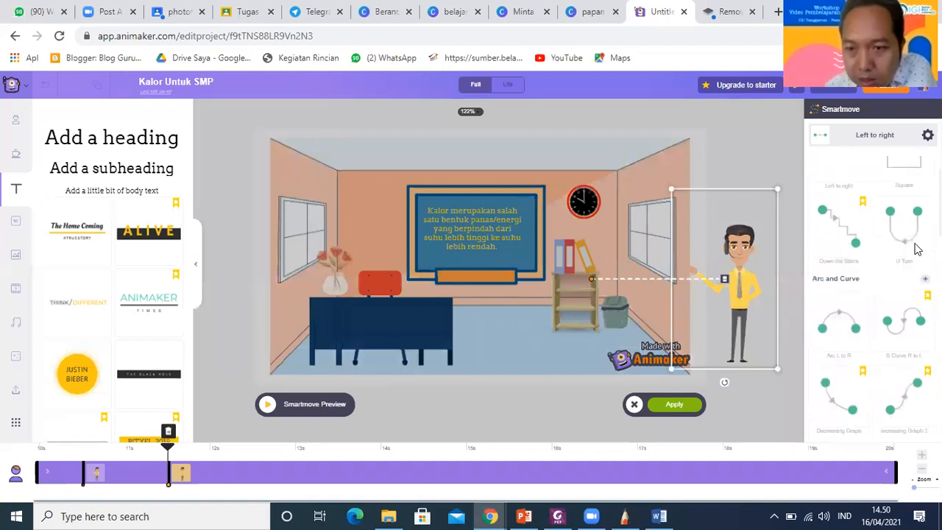
scroll(915, 249, "down", 5)
scroll(916, 248, "down", 5)
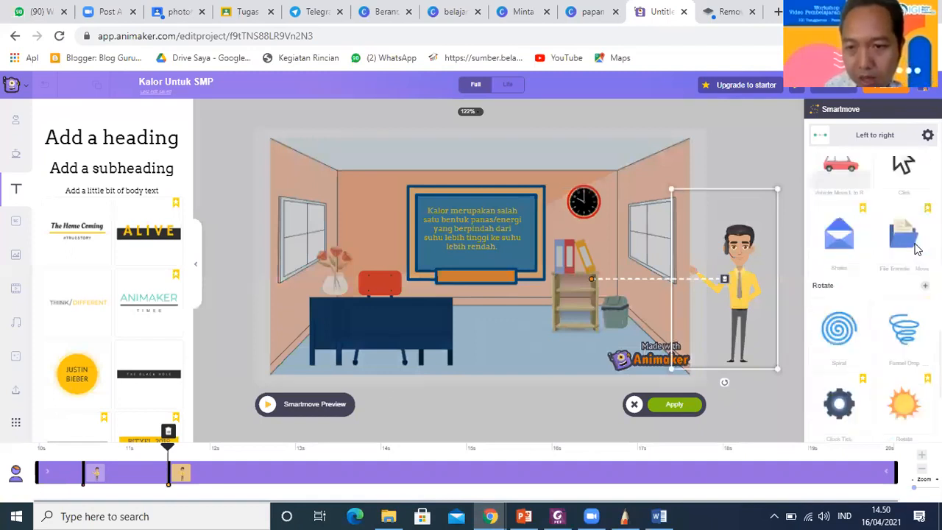
scroll(840, 272, "down", 3)
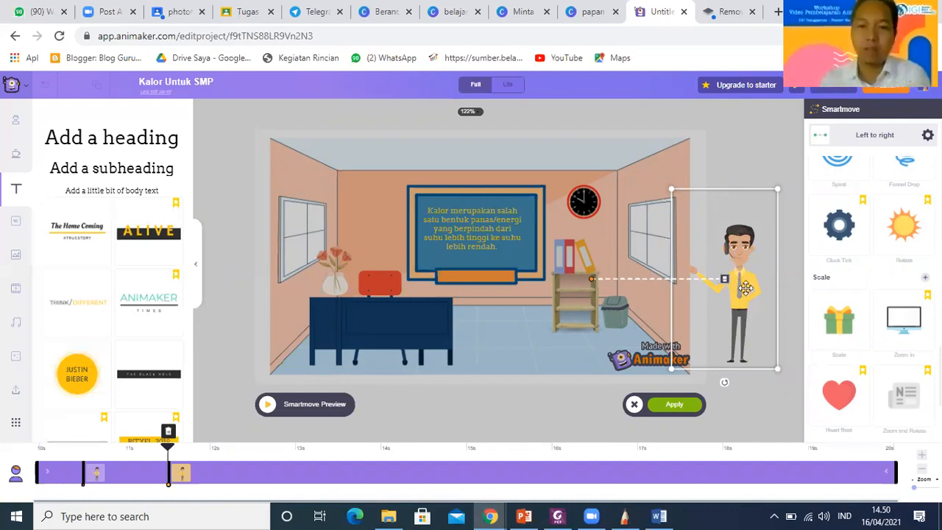
left_click(768, 126)
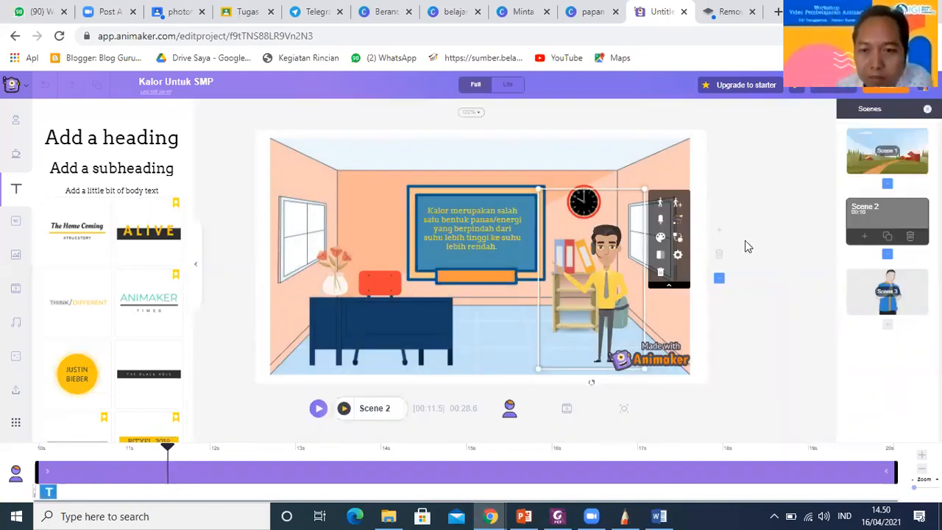
left_click(756, 204)
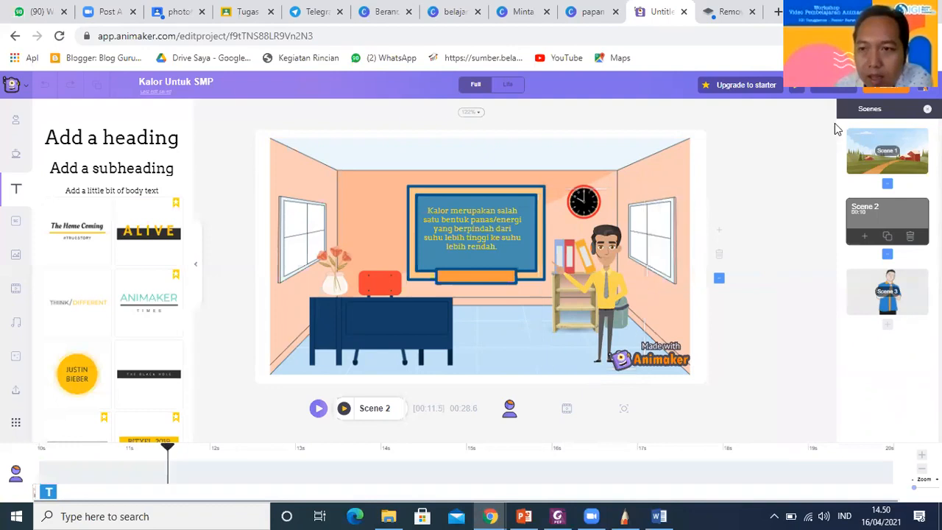
- Choose to export the project as a downloadable video at HD 720p resolution
left_click(880, 88)
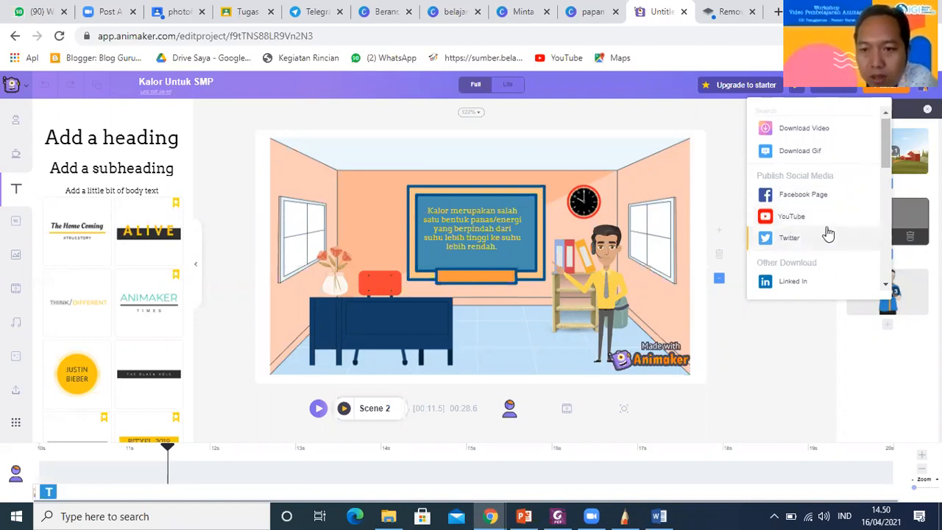
scroll(826, 233, "down", 5)
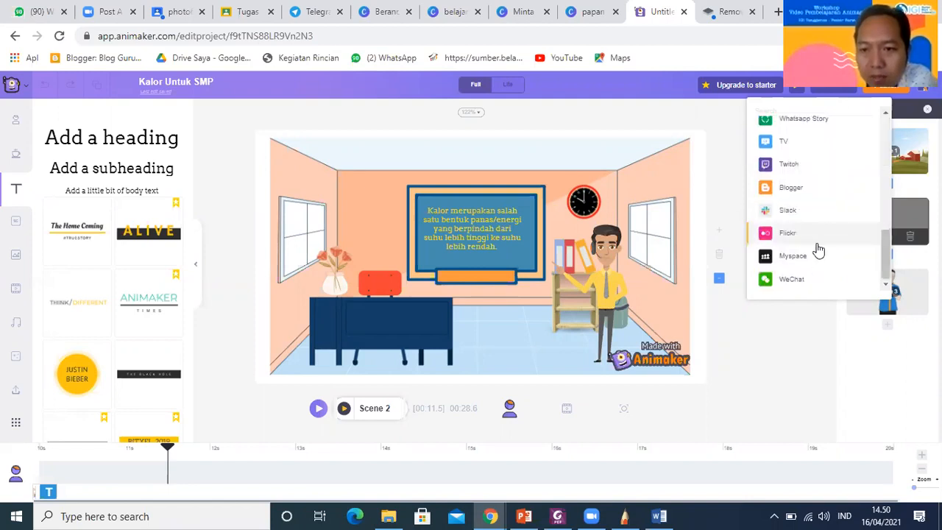
scroll(818, 237, "up", 2)
scroll(818, 228, "up", 3)
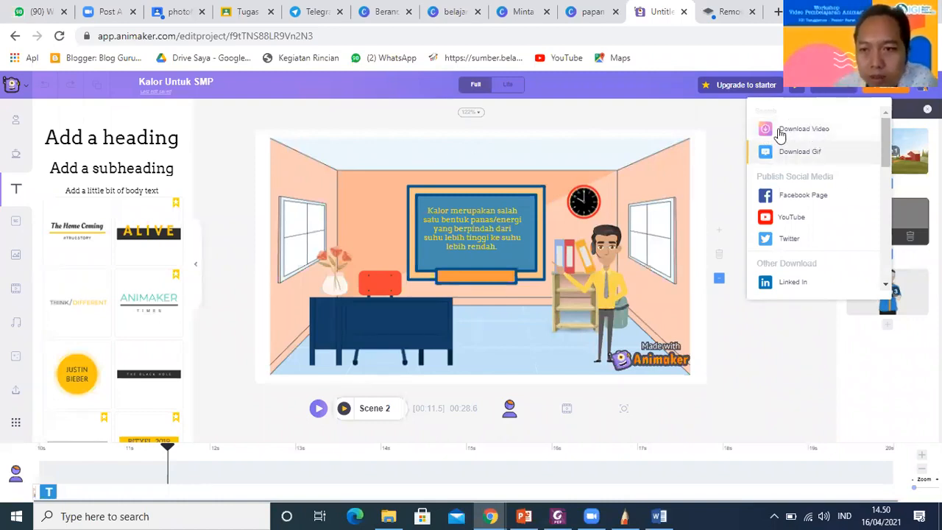
left_click(780, 133)
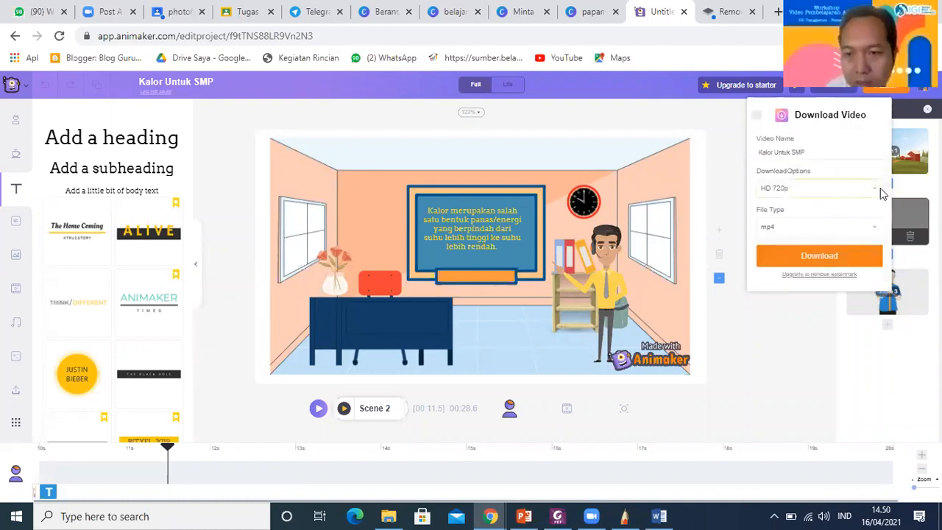
left_click(880, 190)
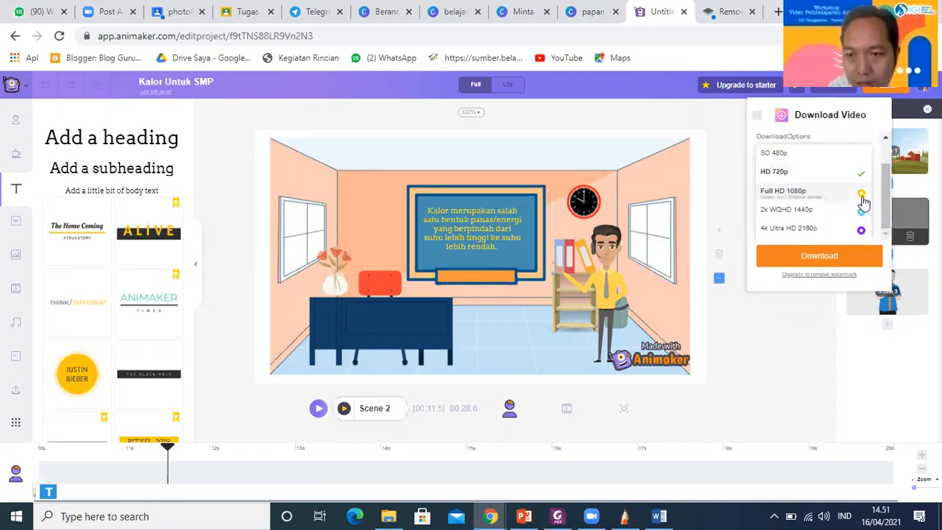
left_click(825, 171)
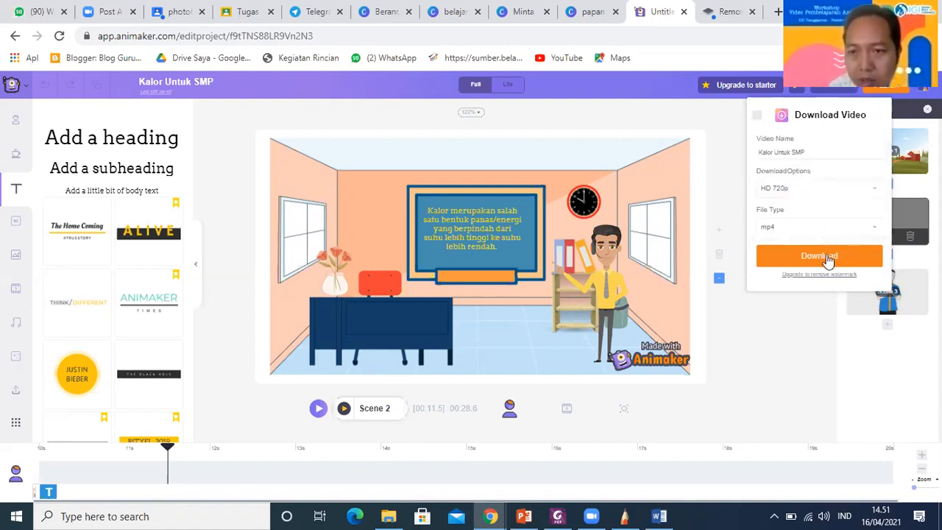
- Keep mp4 as the file type and start the video export
left_click(875, 230)
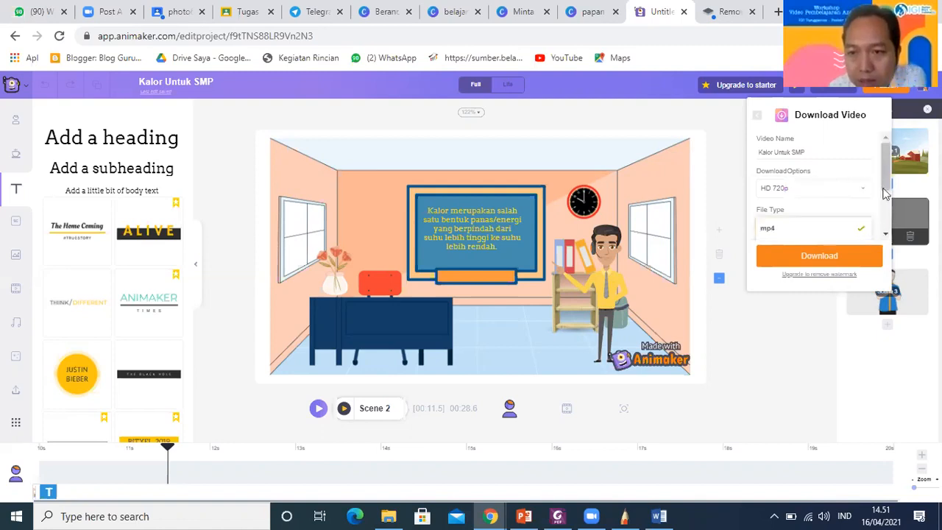
scroll(888, 202, "down", 1)
scroll(888, 208, "down", 3)
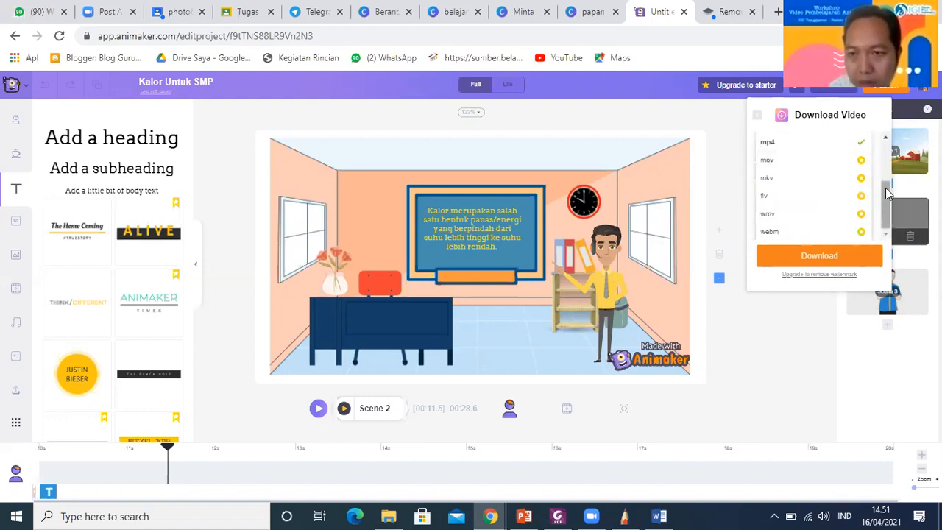
scroll(857, 215, "up", 3)
left_click(844, 220)
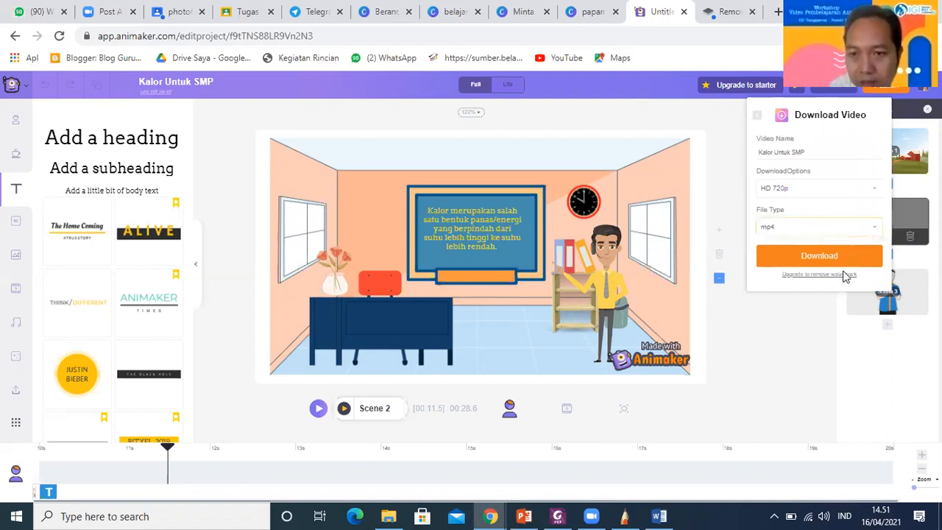
left_click(843, 259)
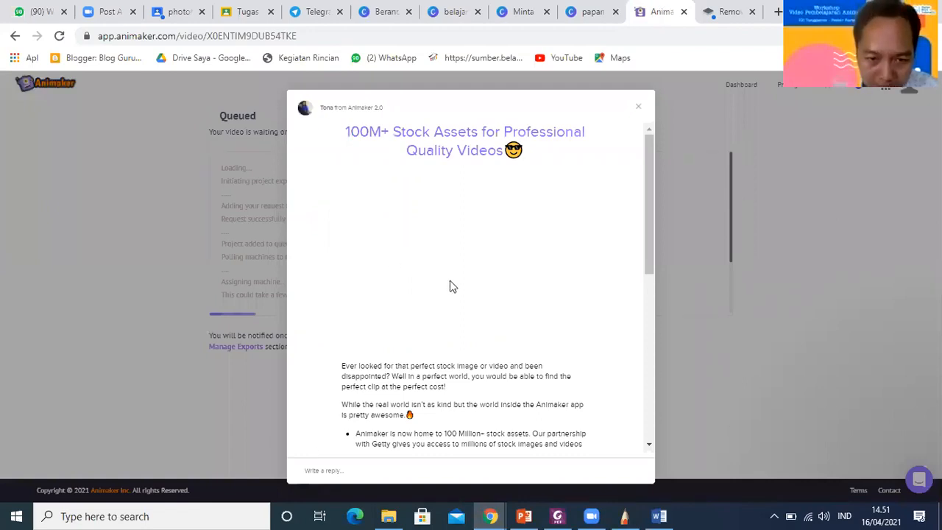
- Skim the announcement about 100M+ stock assets and dismiss it
scroll(625, 242, "down", 3)
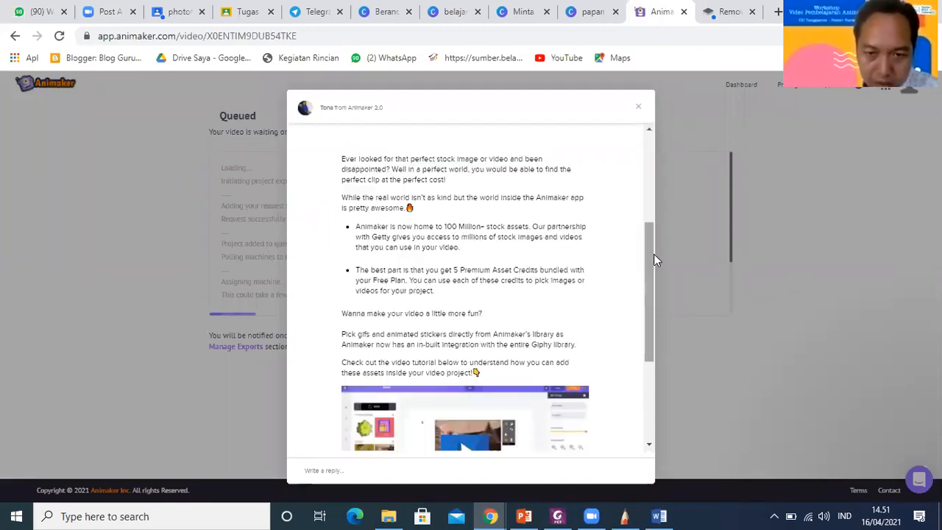
scroll(659, 343, "down", 1)
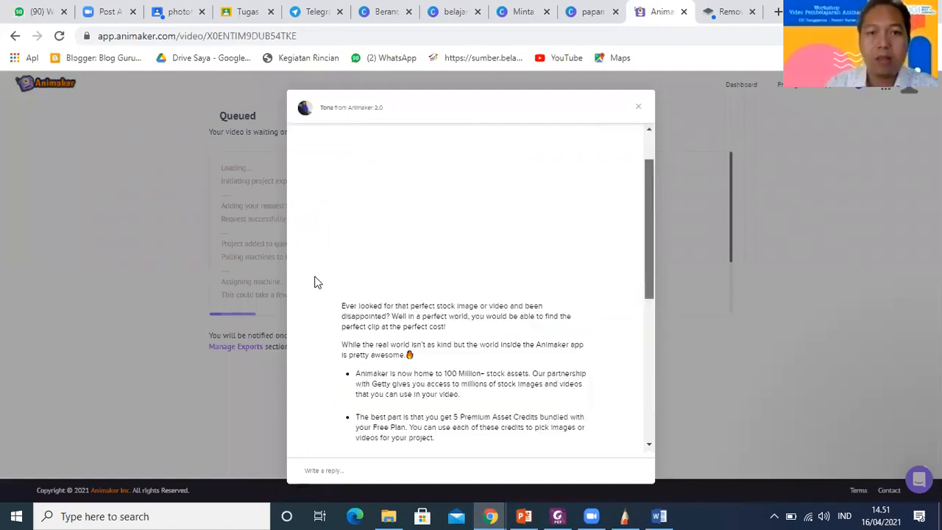
scroll(316, 281, "up", 2)
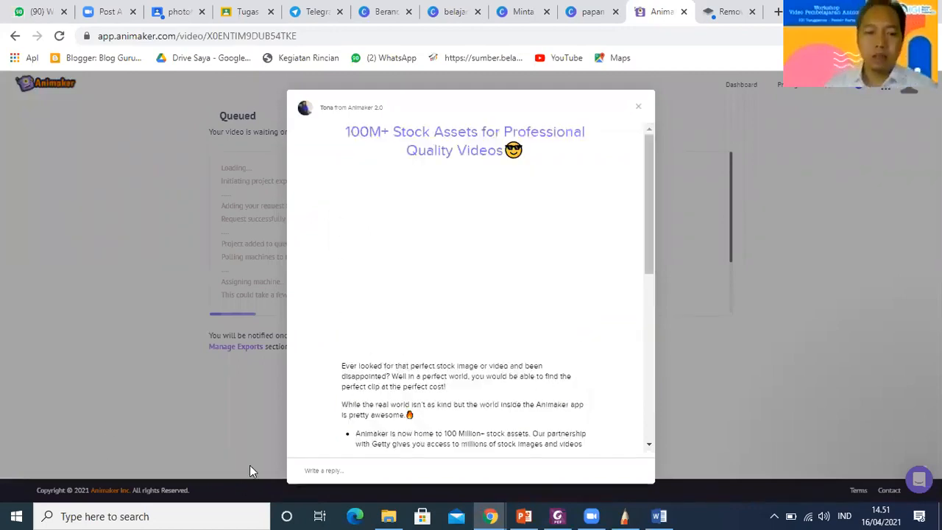
left_click(638, 108)
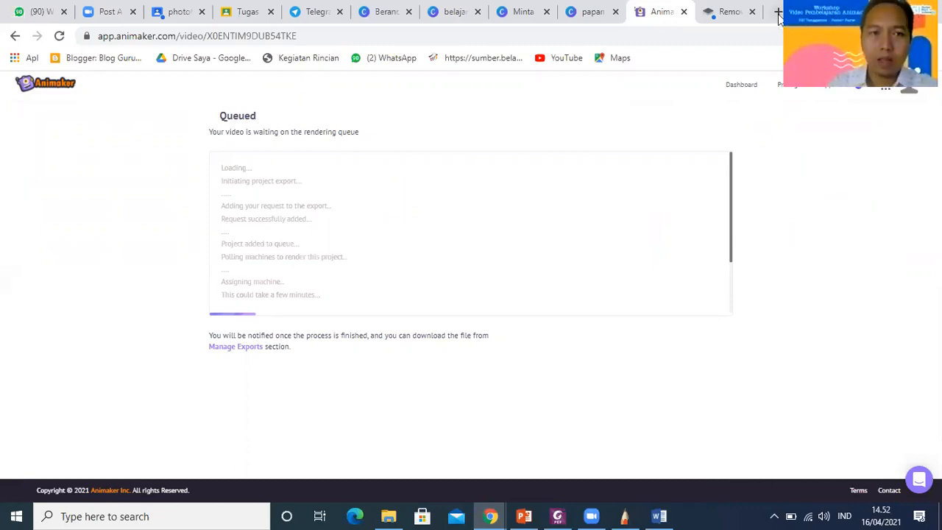
- Open Gmail in a new browser tab and look through the primary inbox
key("ctrl+t")
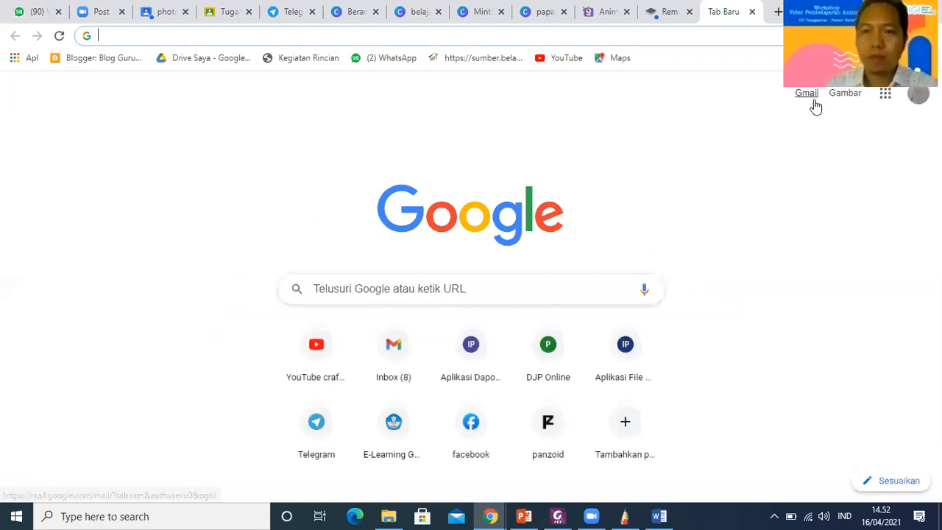
left_click(813, 107)
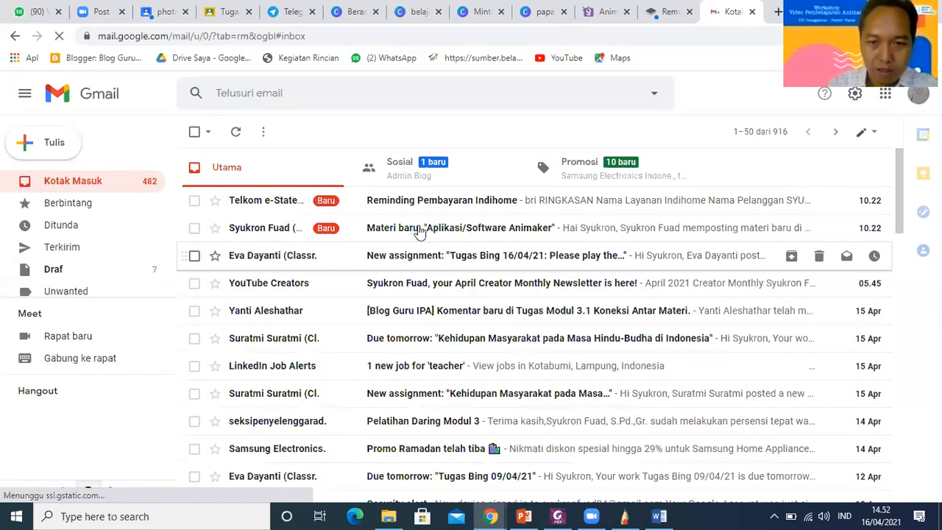
scroll(425, 228, "down", 1)
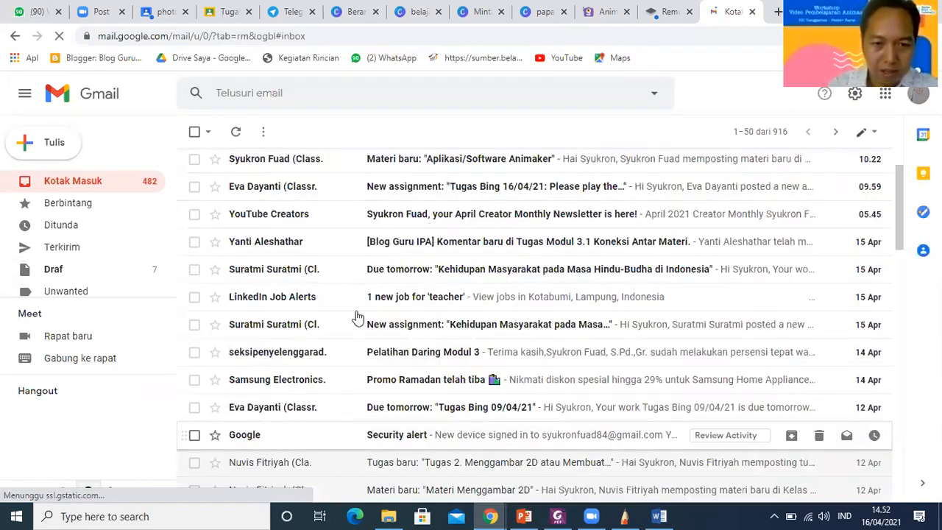
scroll(356, 316, "up", 1)
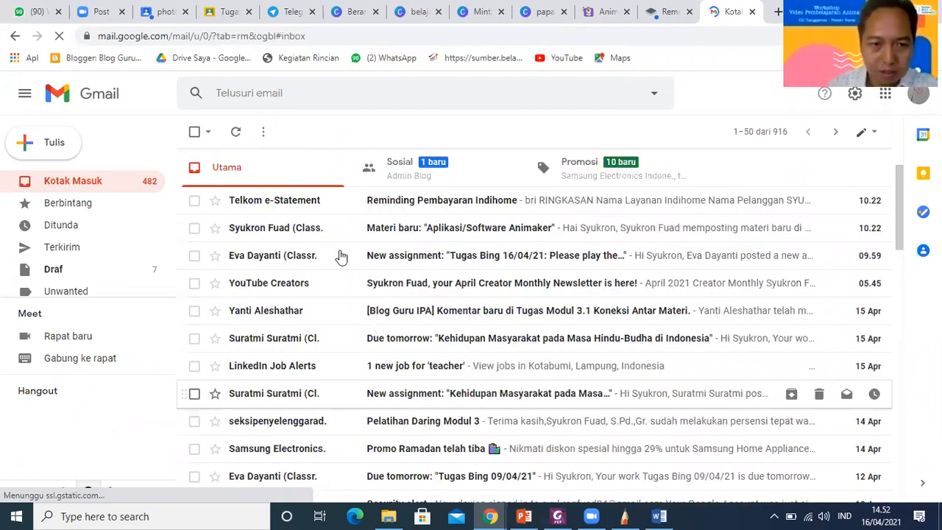
scroll(340, 256, "down", 3)
scroll(340, 256, "down", 1)
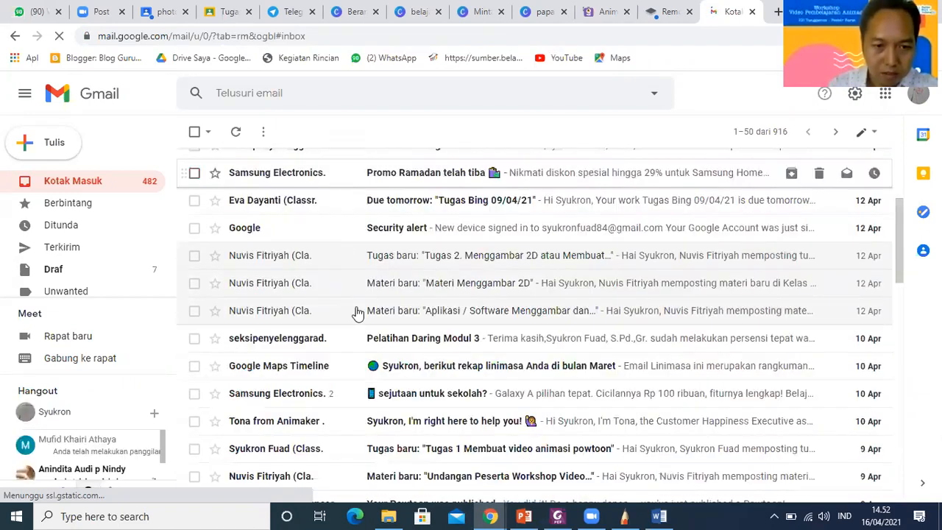
scroll(358, 311, "up", 4)
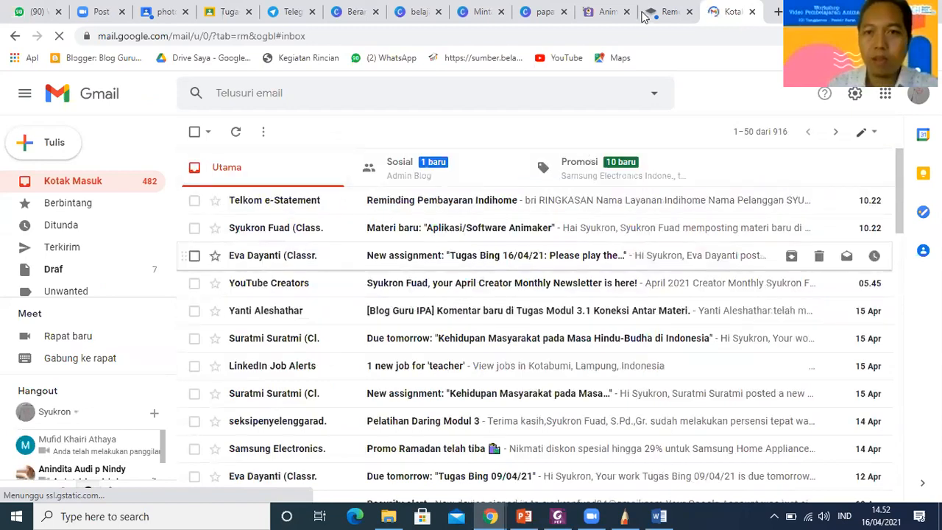
- Return to the Animaker export page and download the rendered "Kalor Untuk SMP" video
left_click(593, 18)
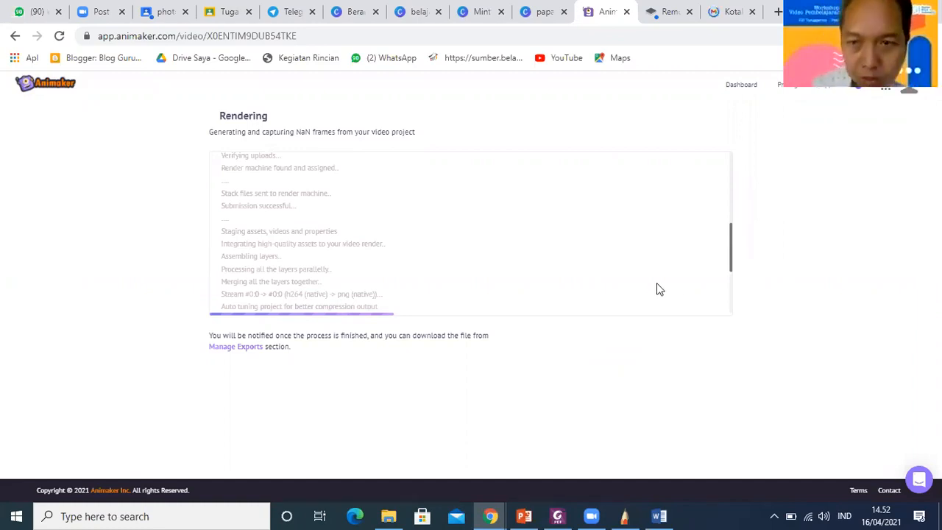
left_click(623, 117)
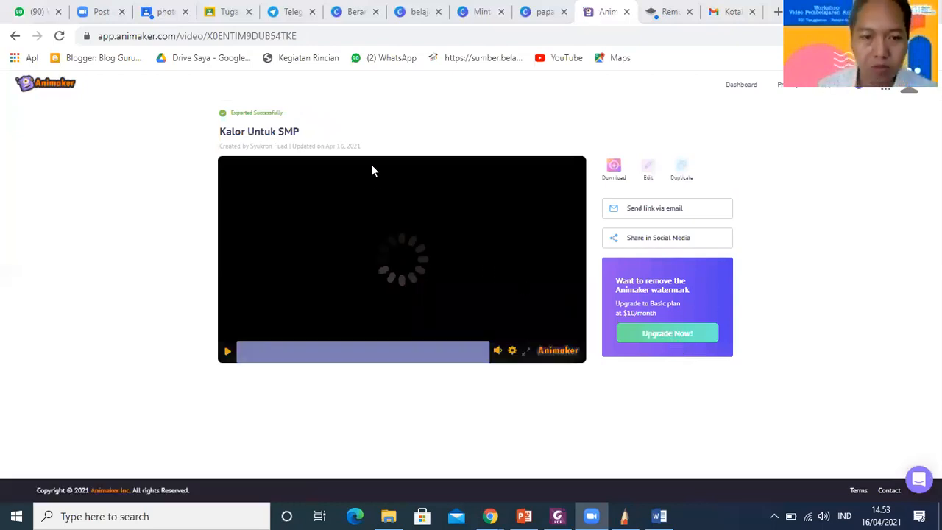
left_click(618, 172)
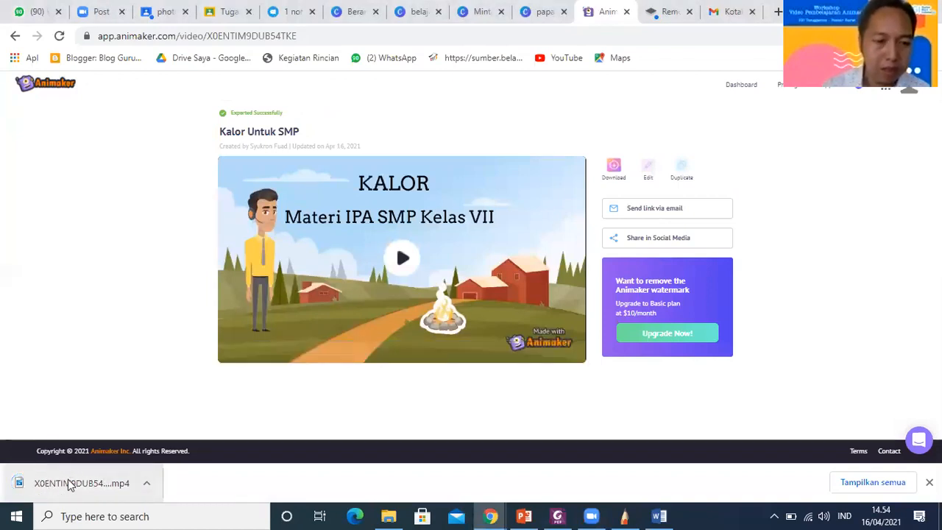
- Switch to File Explorer and open the exported "X0ENTIM9DUB54TKE" video from the Downloads folder, accepting the security warning
left_click(388, 515)
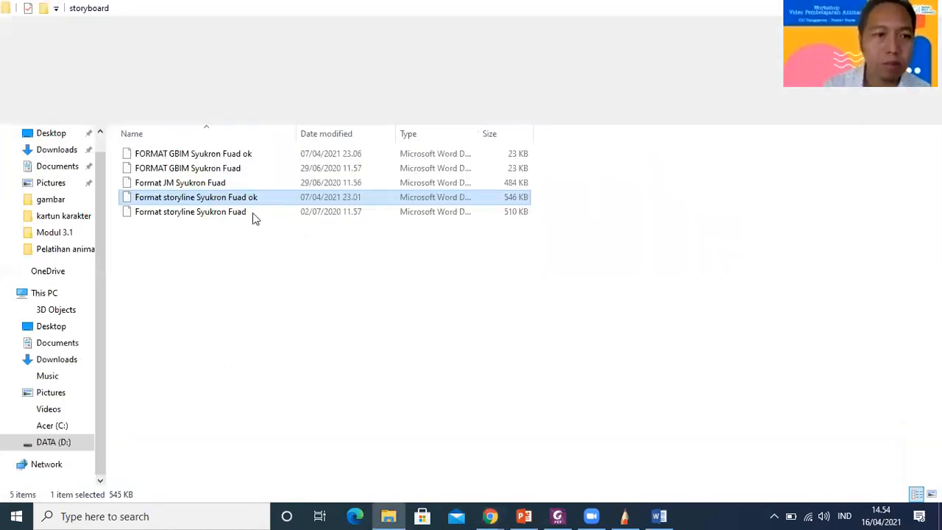
left_click(53, 150)
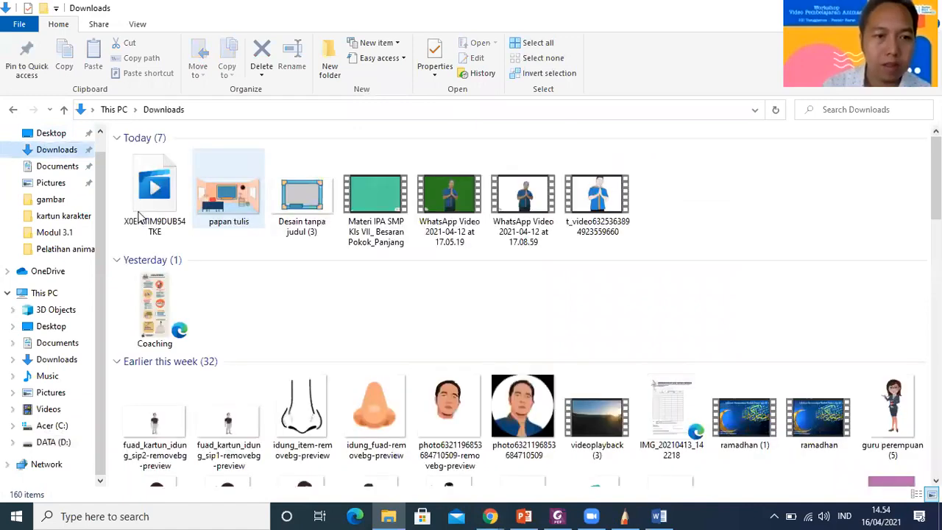
left_click(151, 203)
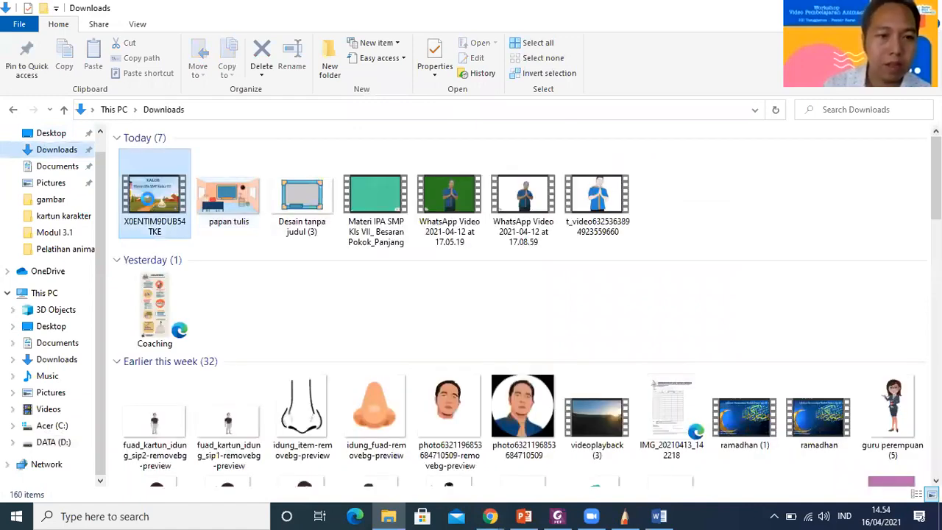
double_click(147, 200)
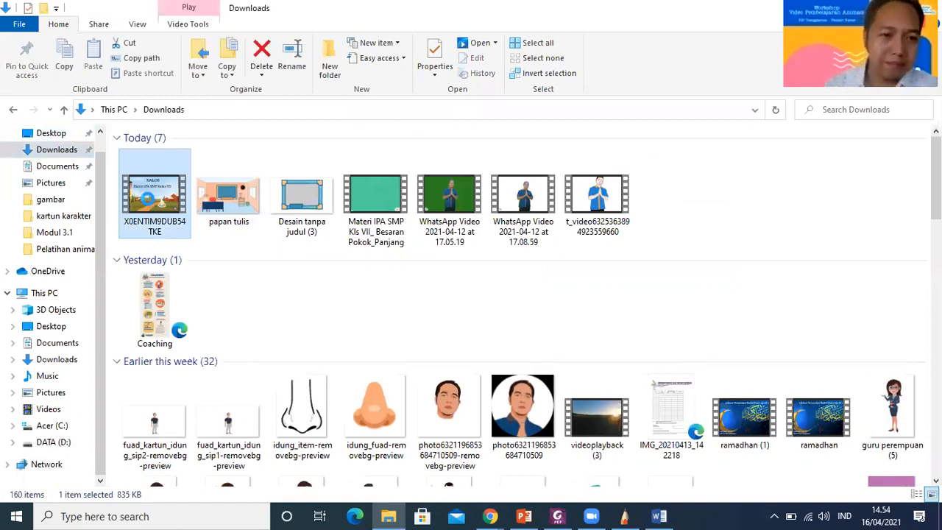
right_click(149, 205)
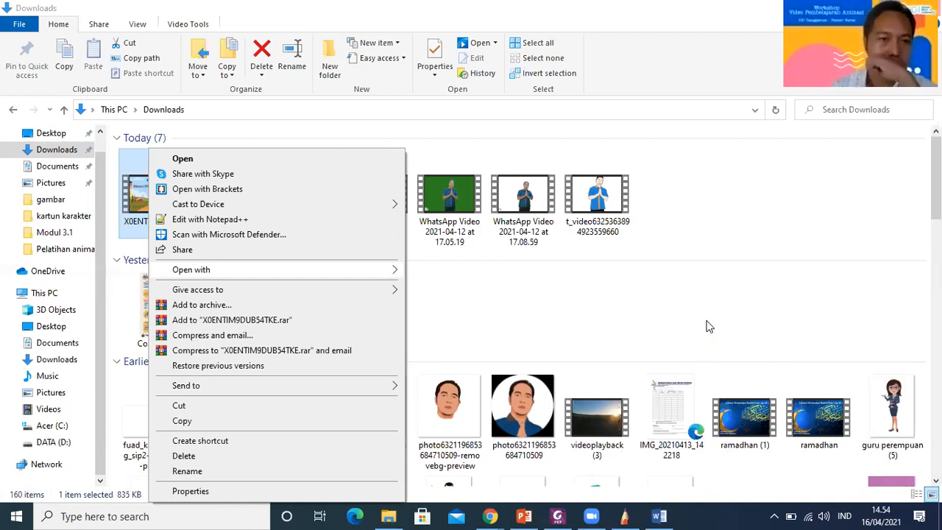
left_click(594, 279)
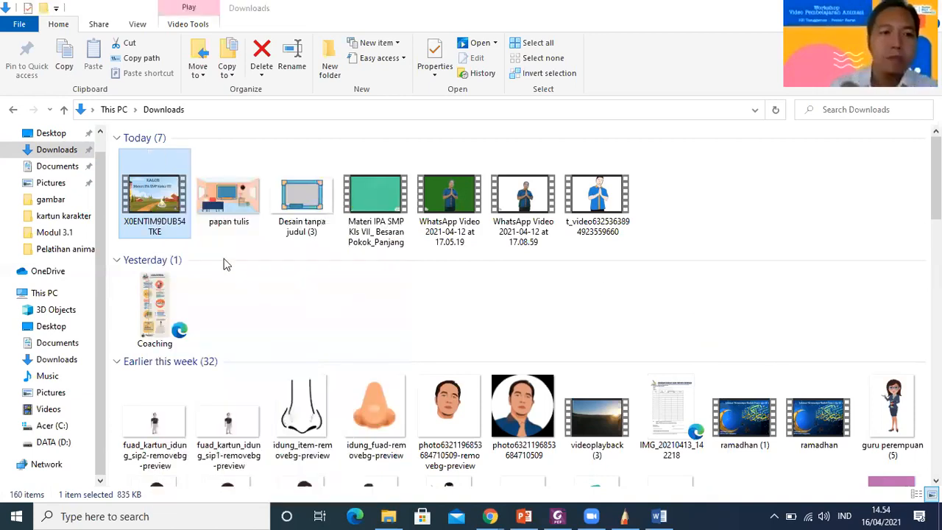
left_click(158, 208)
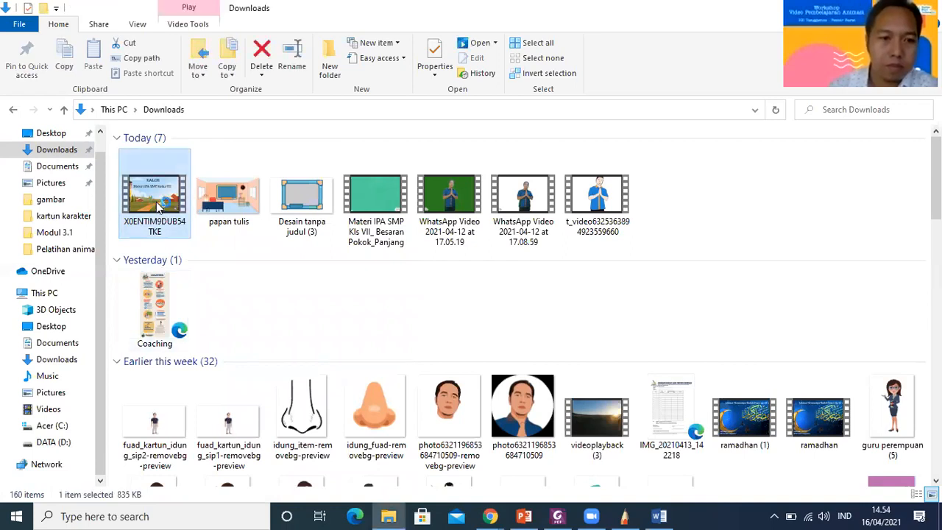
double_click(159, 209)
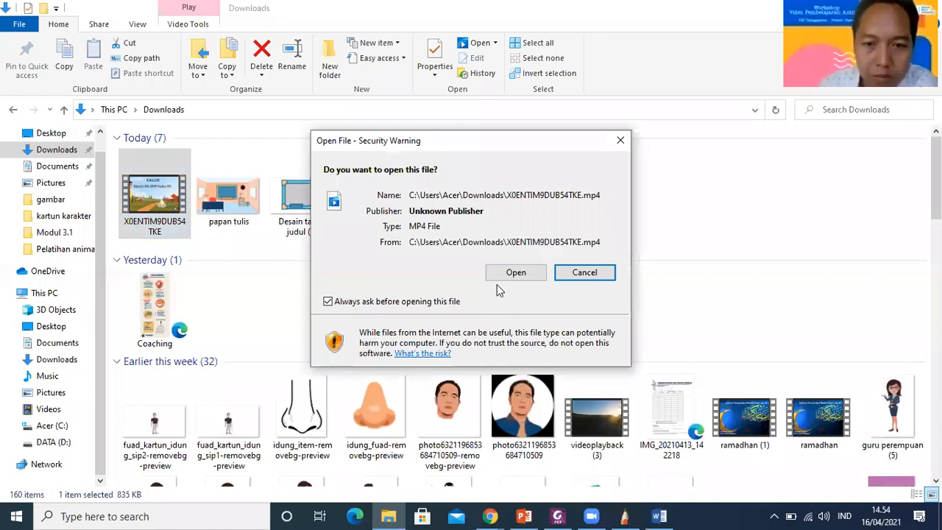
left_click(511, 278)
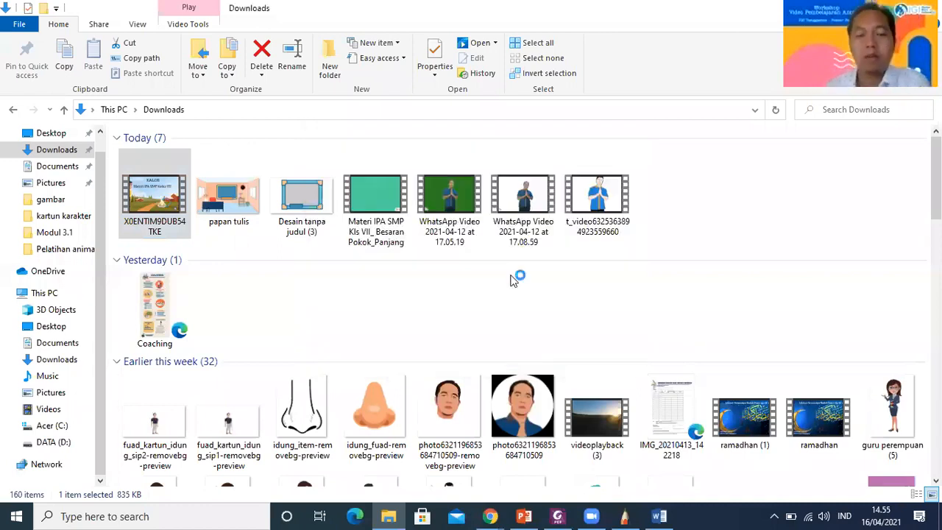
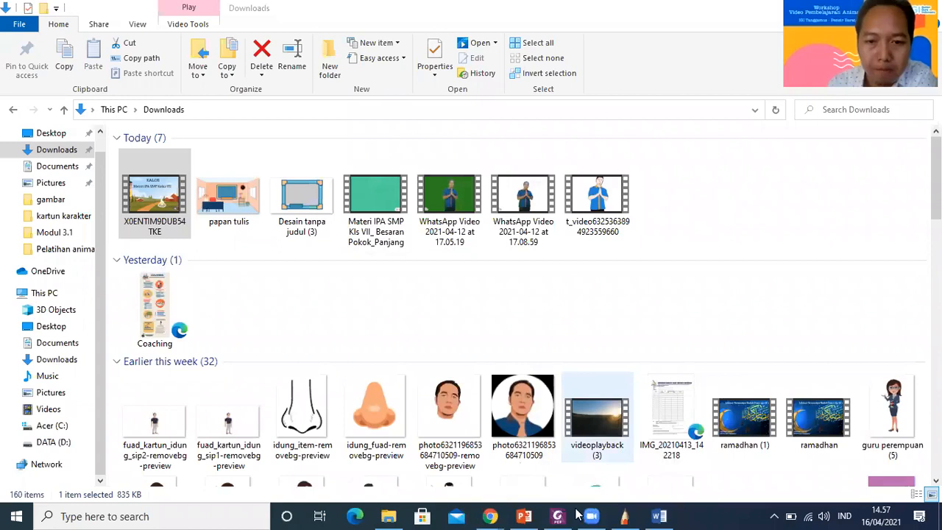
- Switch back to Chrome, return from the export page to the "Kalor Untuk SMP" project editor and dismiss the downloads bar
mouse_move(497, 513)
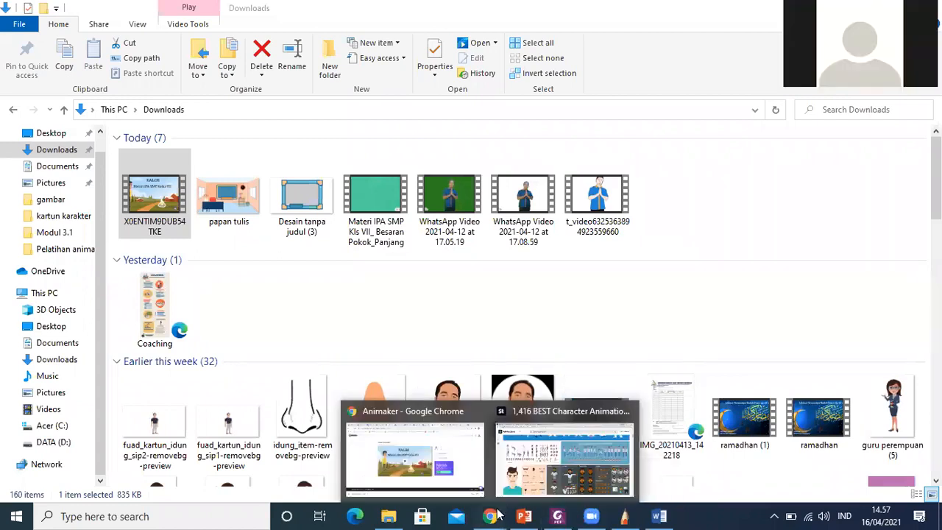
left_click(443, 460)
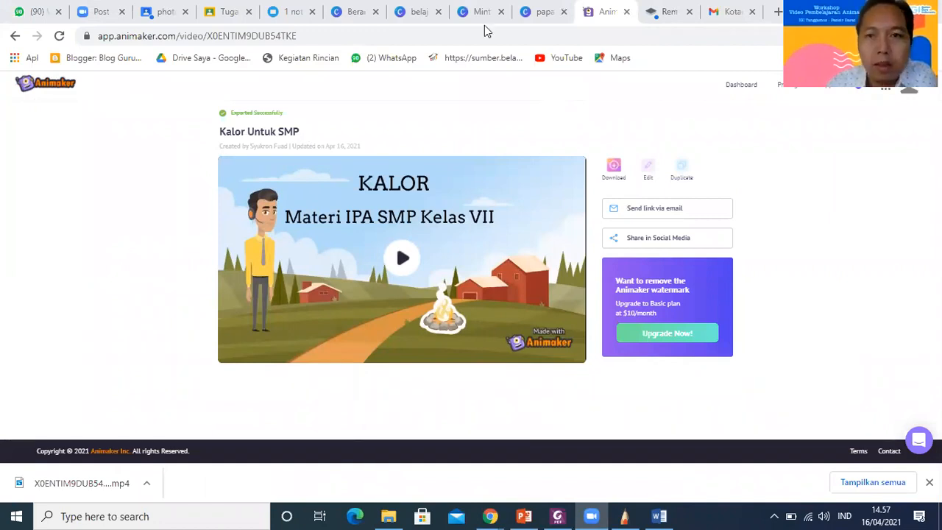
left_click(15, 36)
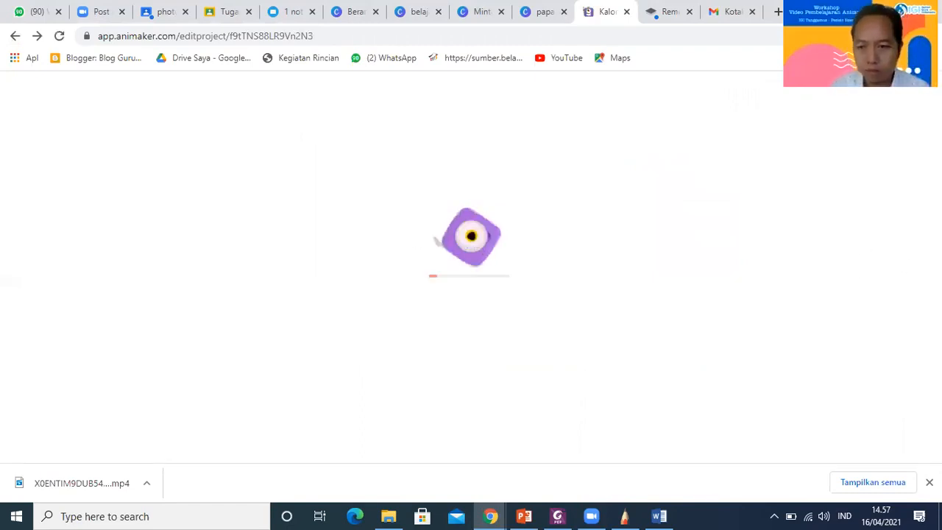
left_click(929, 481)
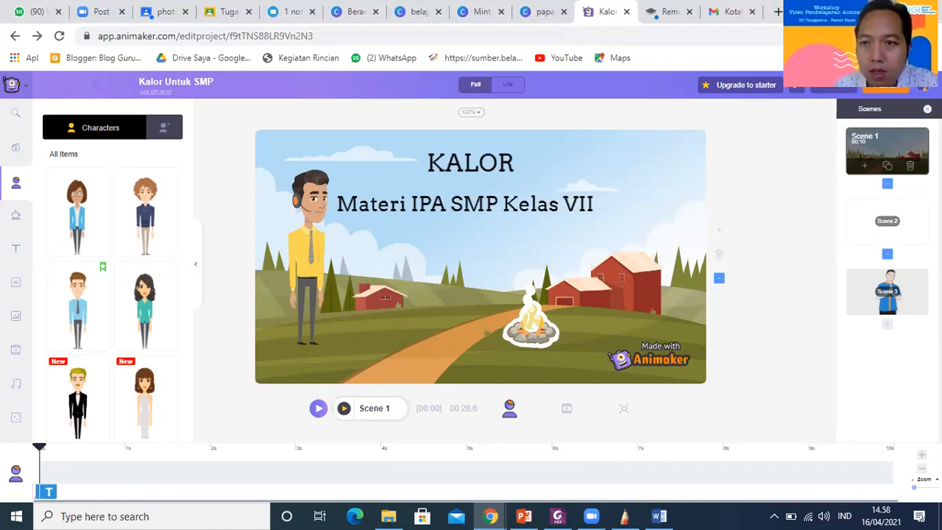
- Enlarge the browser page zoom to 100%, then reduce it back to 67%
left_click(926, 36)
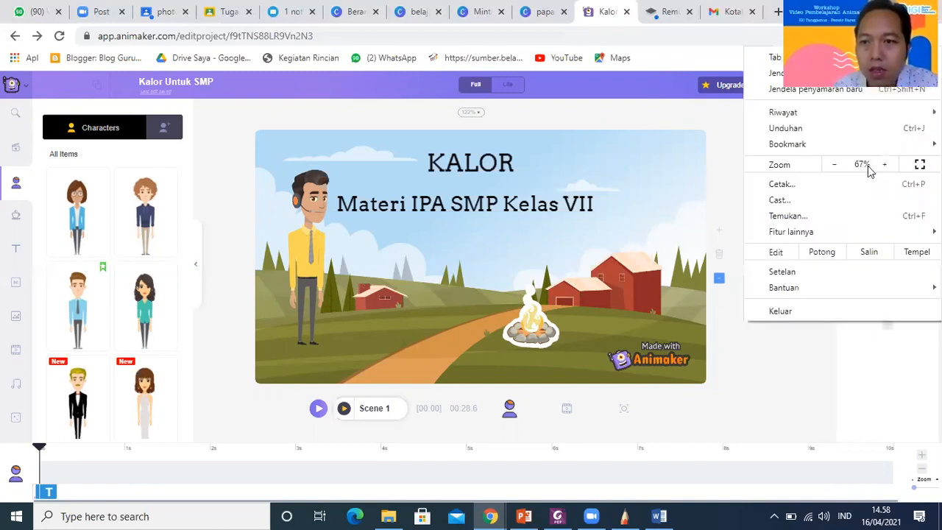
left_click(734, 189)
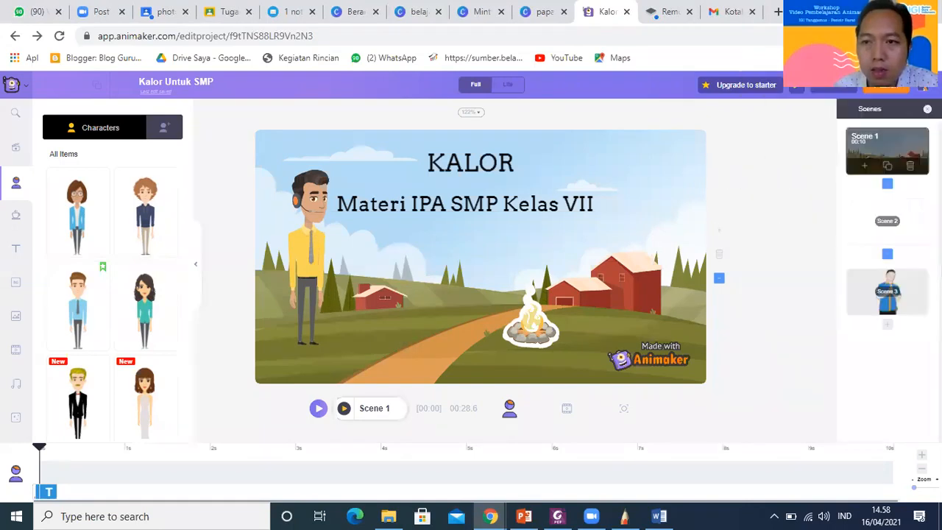
left_click(925, 35)
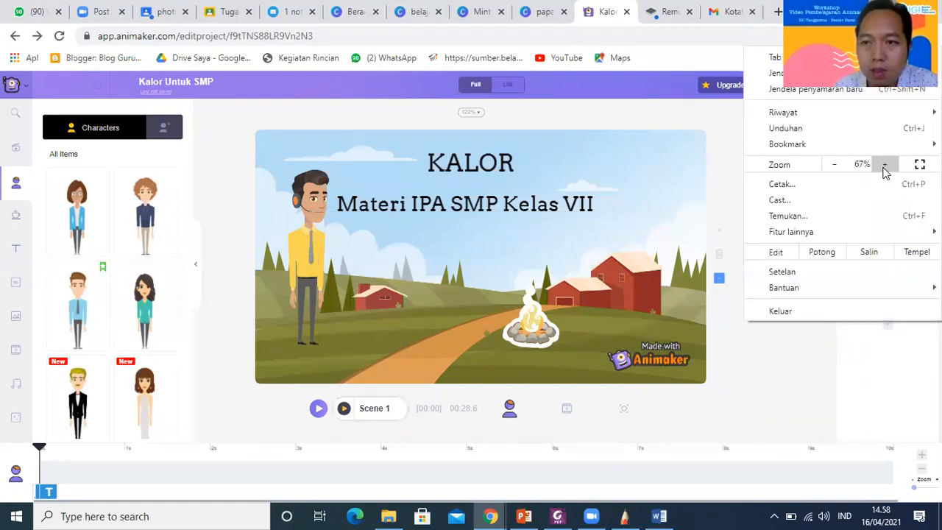
left_click(884, 165)
left_click(885, 165)
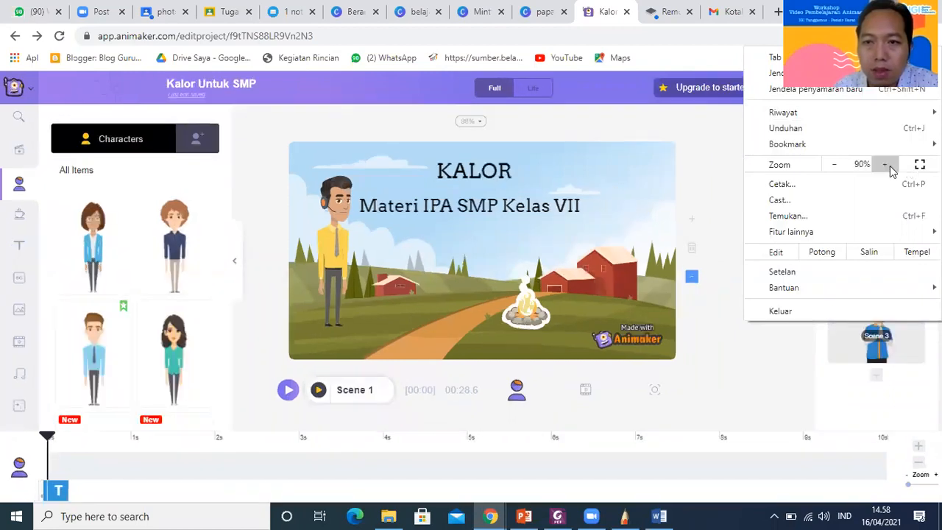
left_click(886, 164)
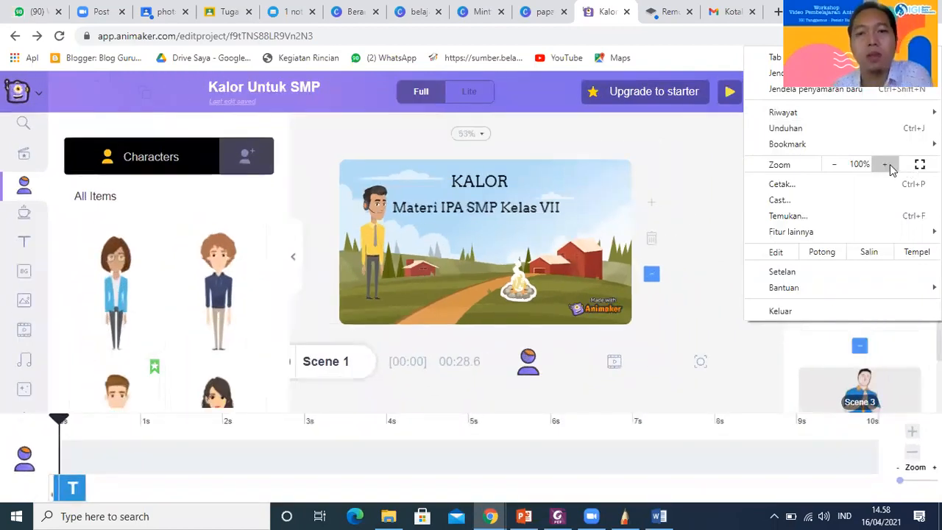
left_click(835, 166)
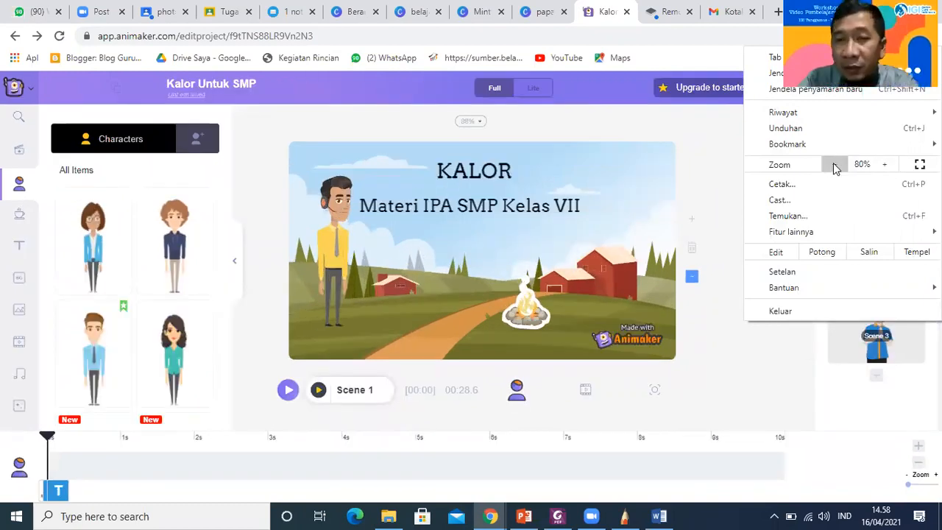
left_click(835, 166)
left_click(835, 166)
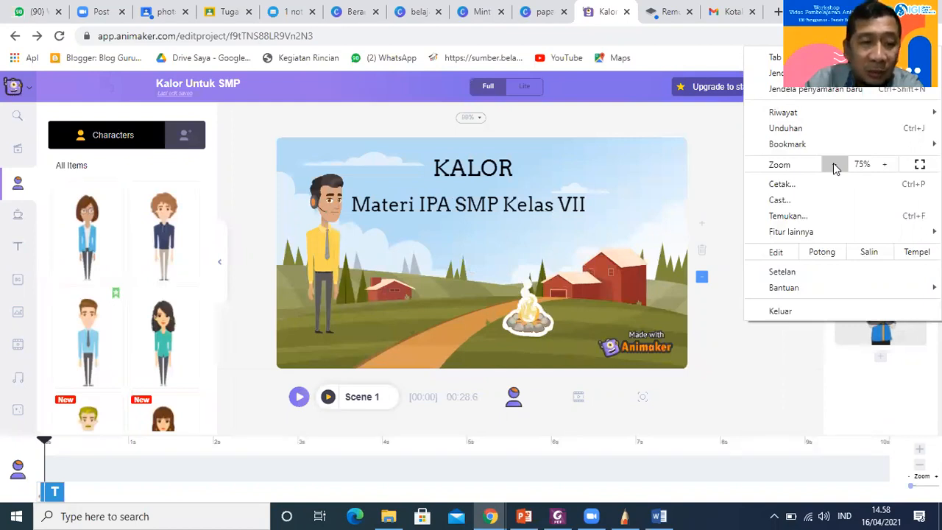
left_click(835, 167)
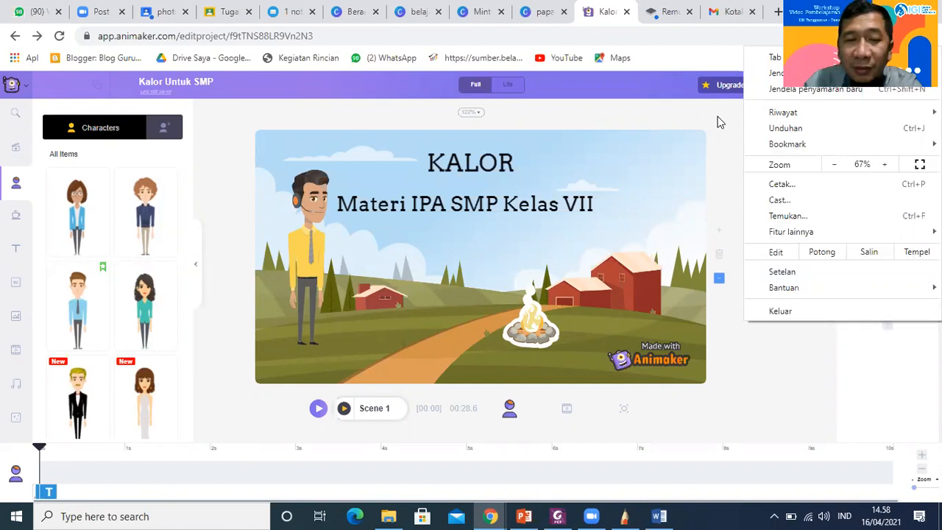
key("Escape")
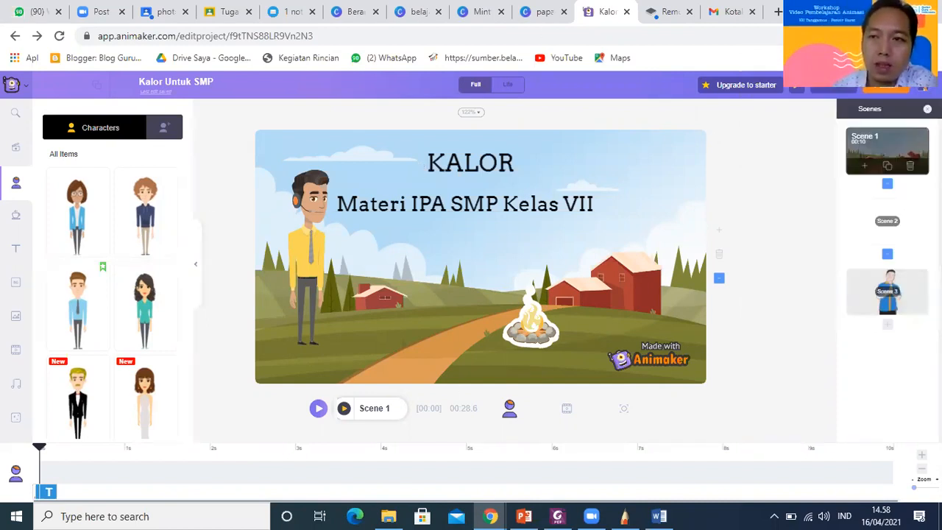
- Compare the editor layout again at 100% page zoom, restore it to 67% and leave the browser menu
key("alt+f")
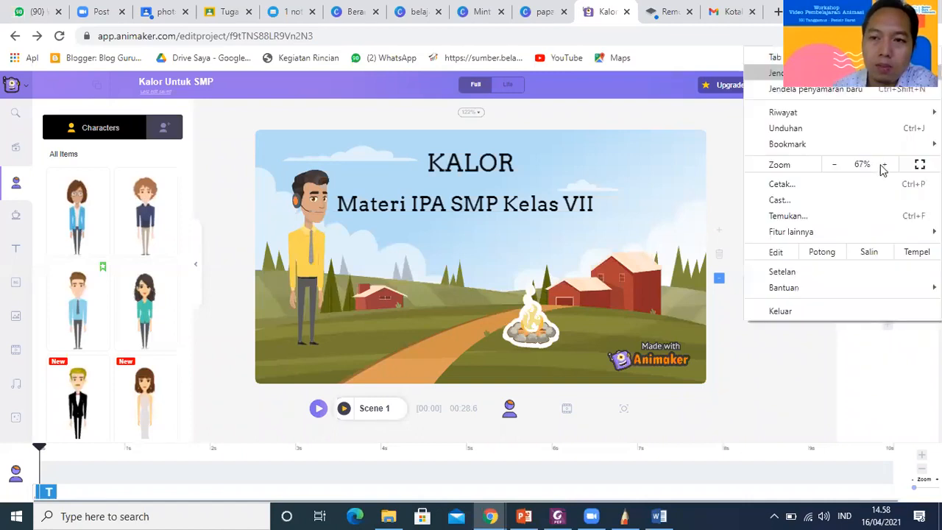
left_click(883, 165)
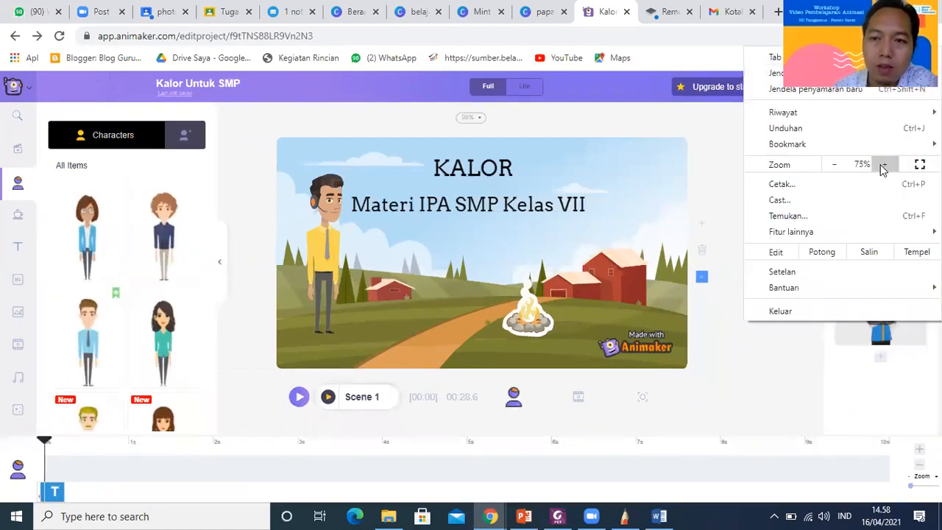
left_click(883, 165)
left_click(882, 165)
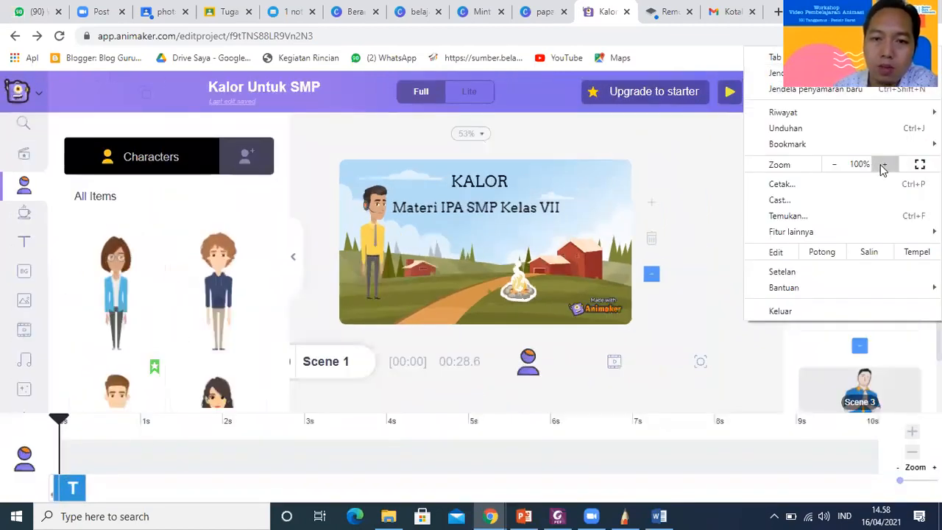
left_click(836, 166)
left_click(836, 166)
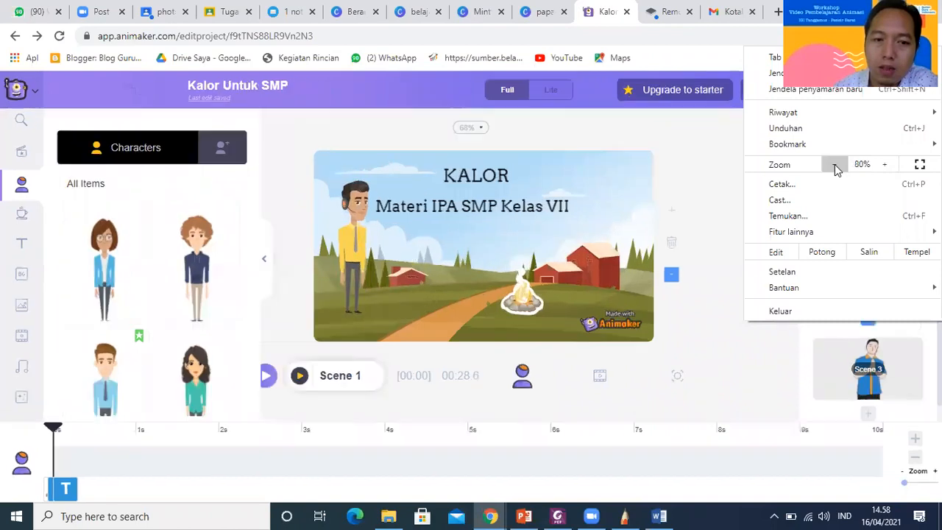
left_click(835, 166)
left_click(835, 166)
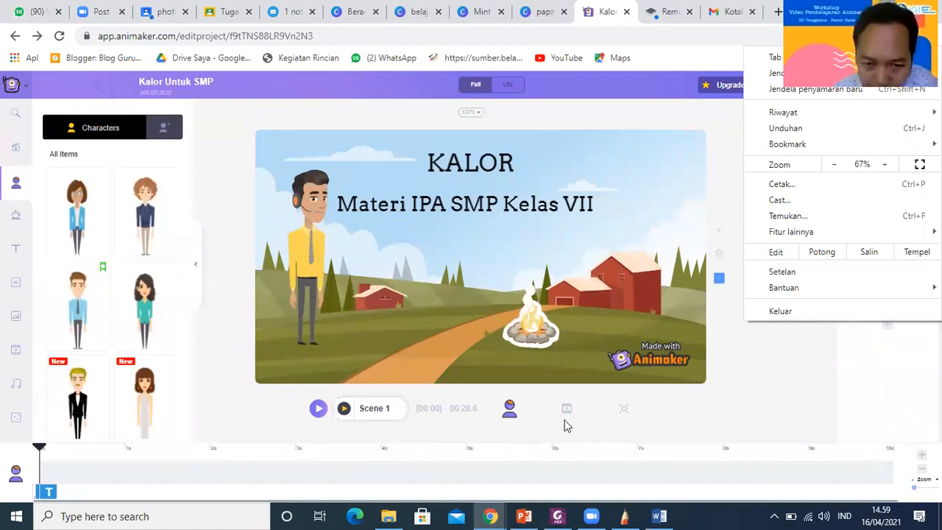
left_click(846, 378)
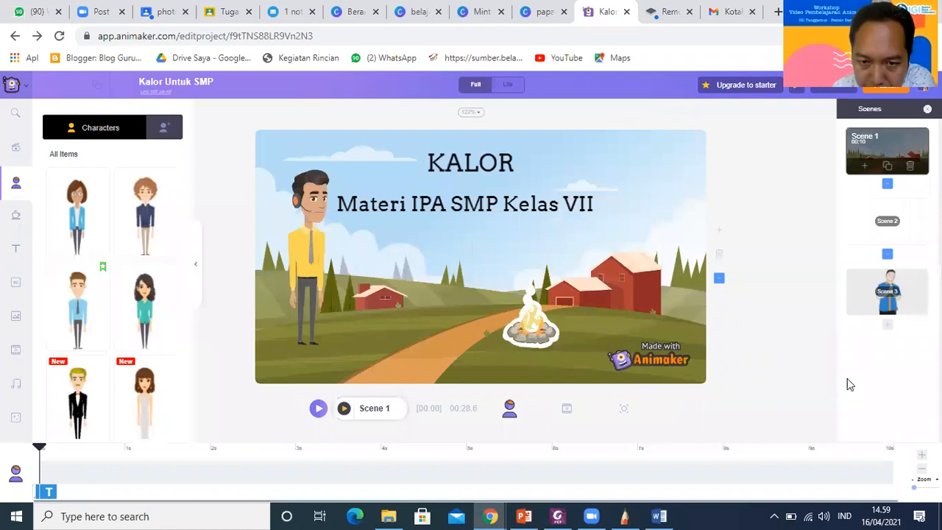
- Look at the scene, character and camera timelines of Scene 1 in turn
left_click(567, 413)
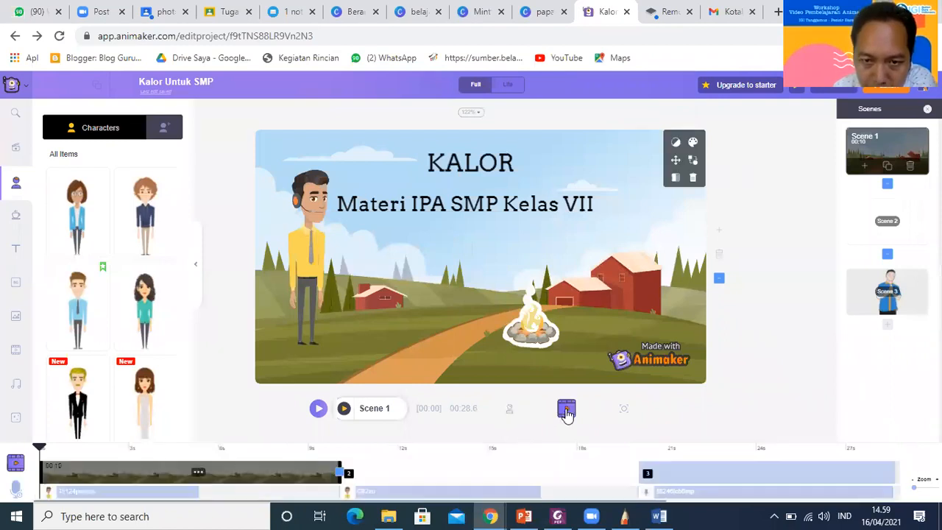
left_click(510, 412)
left_click(621, 410)
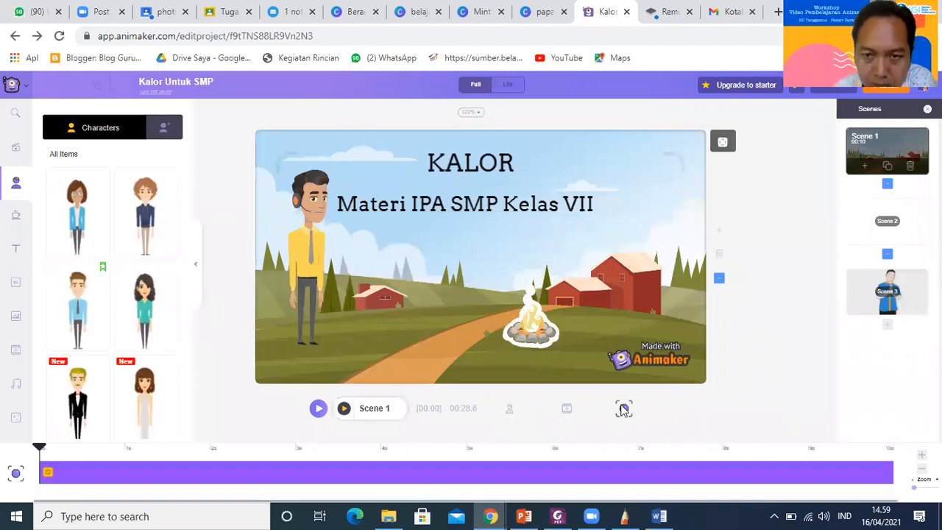
- Show the scene timeline and select the voice-over clips of scenes 3, 2 and 1 in turn
left_click(563, 414)
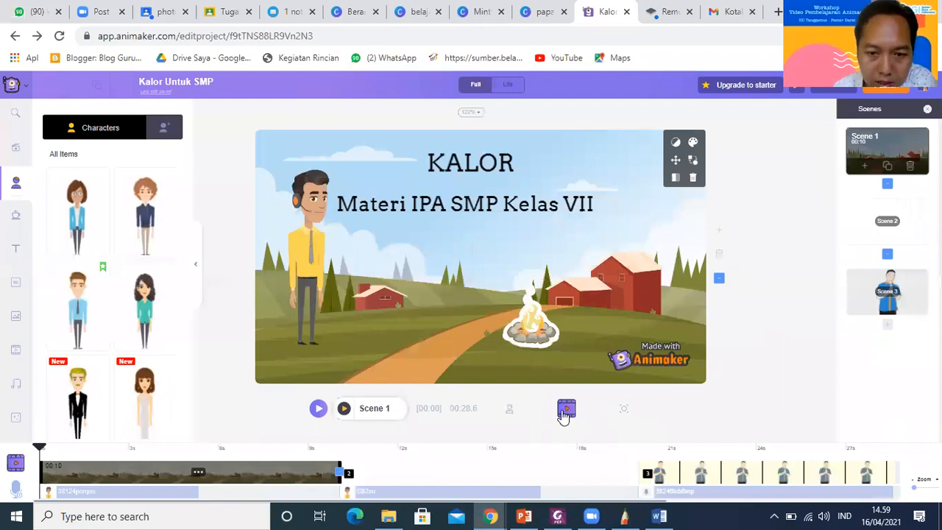
left_click(668, 491)
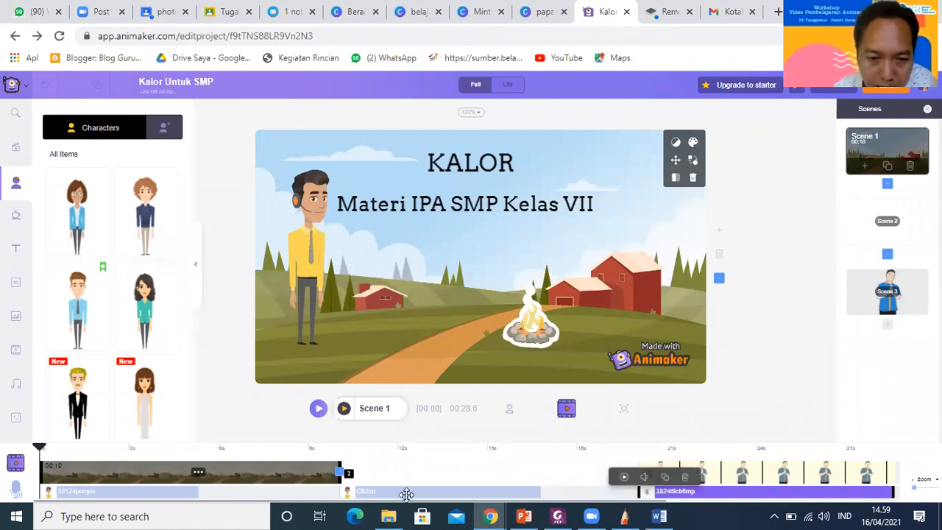
left_click(406, 491)
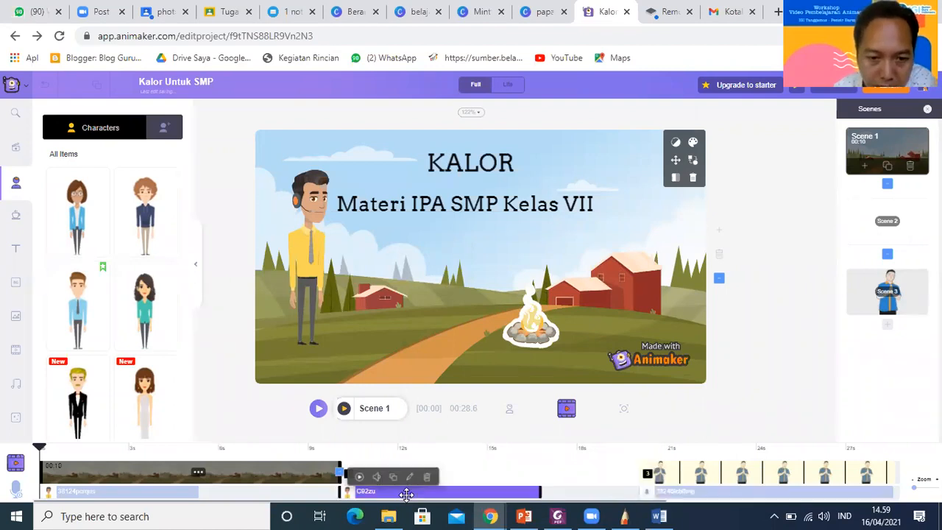
left_click(58, 491)
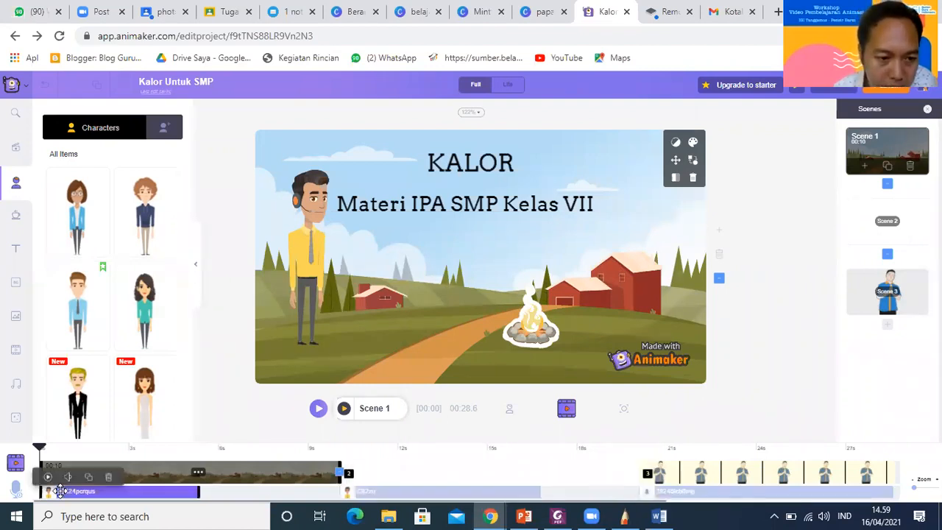
- Deselect the voice-over clip, compare Scene 1's character, scene and camera timelines, and return to the scene timeline
left_click(258, 471)
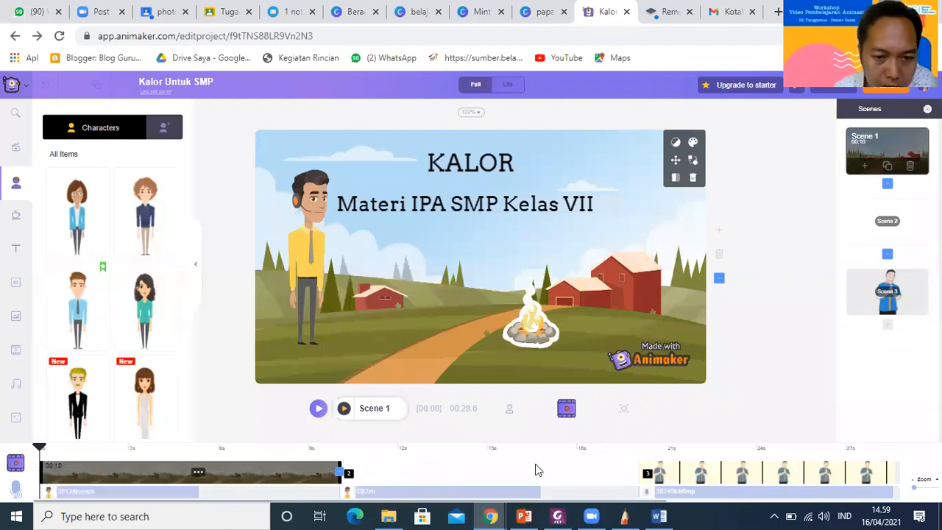
left_click(513, 413)
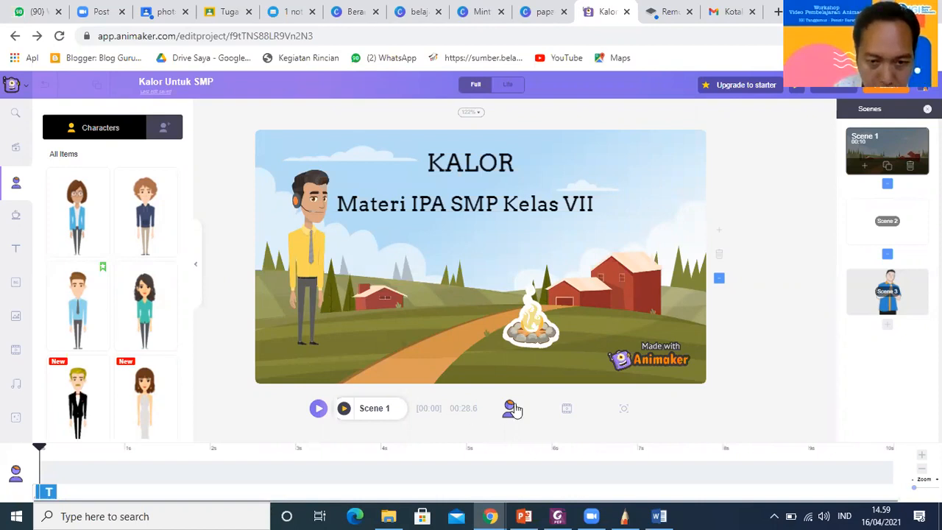
left_click(566, 409)
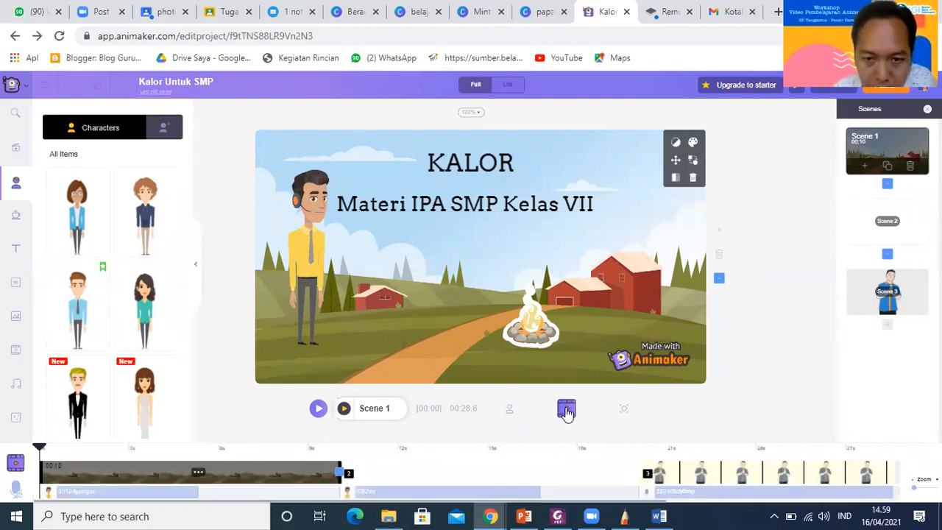
left_click(624, 409)
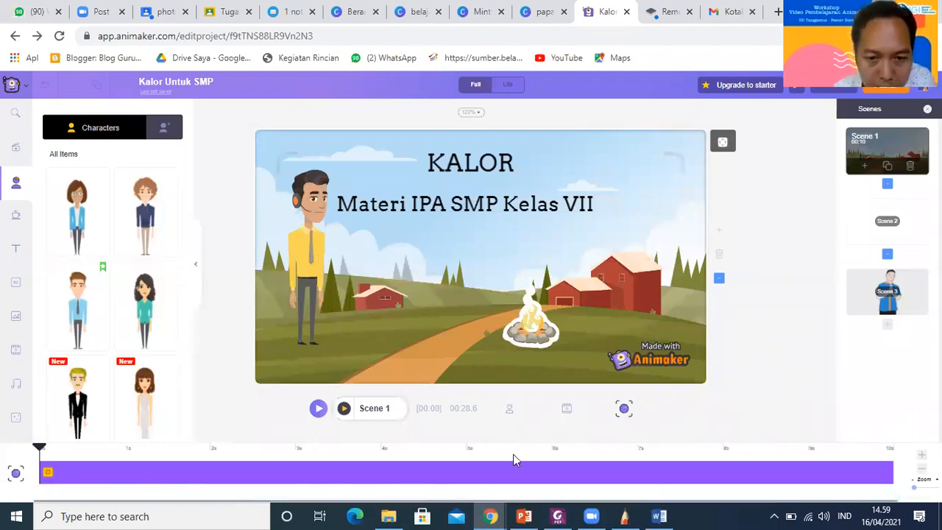
left_click(568, 410)
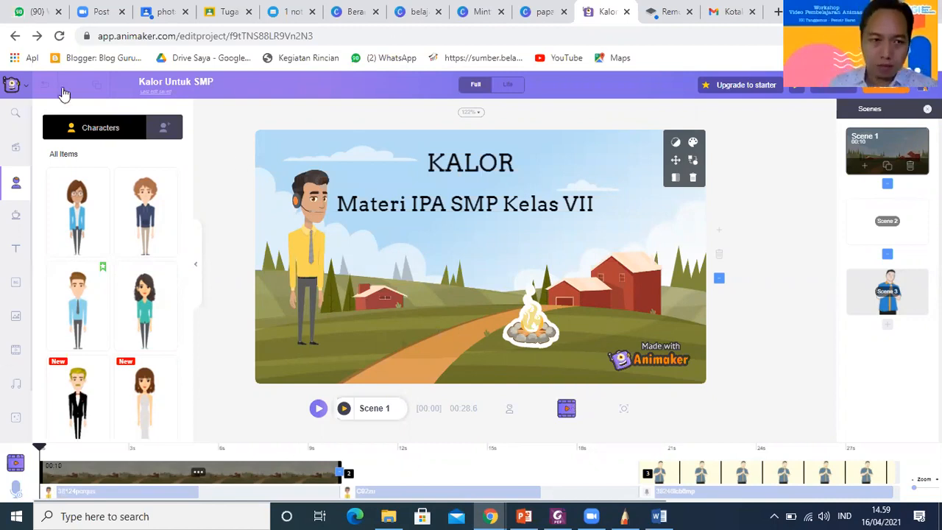
- Open the background library and browse all backgrounds in the Office category
left_click(15, 284)
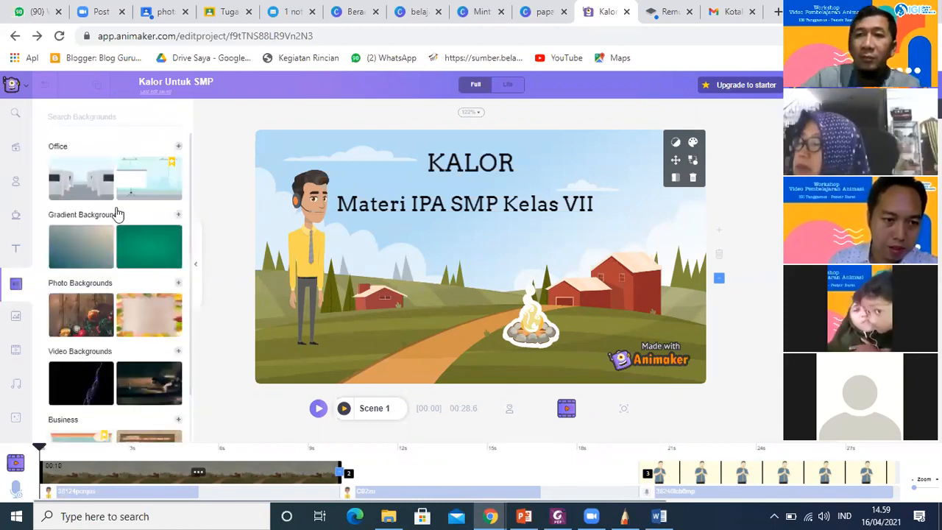
scroll(116, 214, "down", 1)
scroll(139, 299, "up", 1)
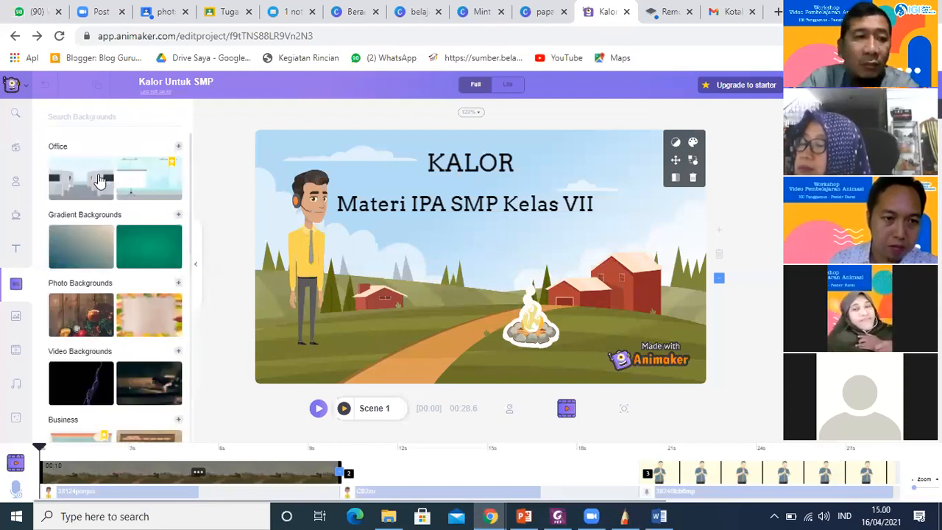
left_click(179, 150)
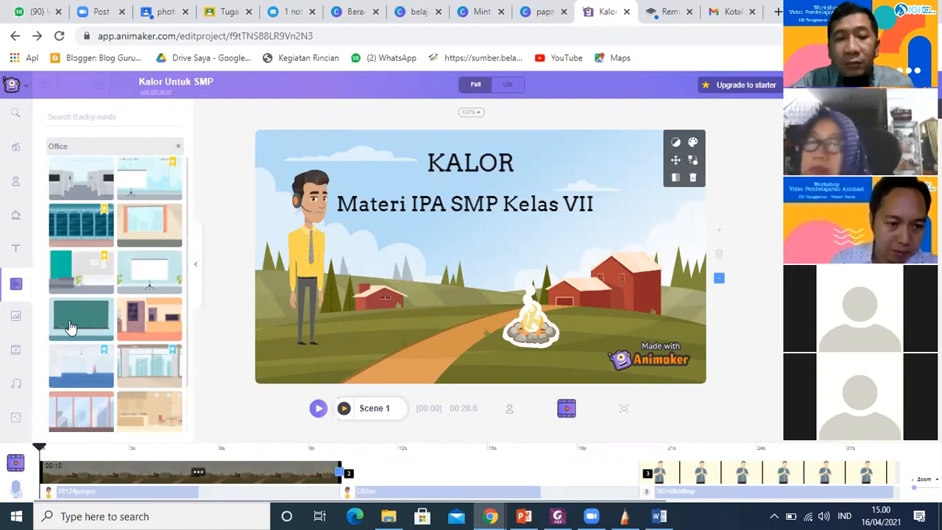
scroll(73, 338, "down", 1)
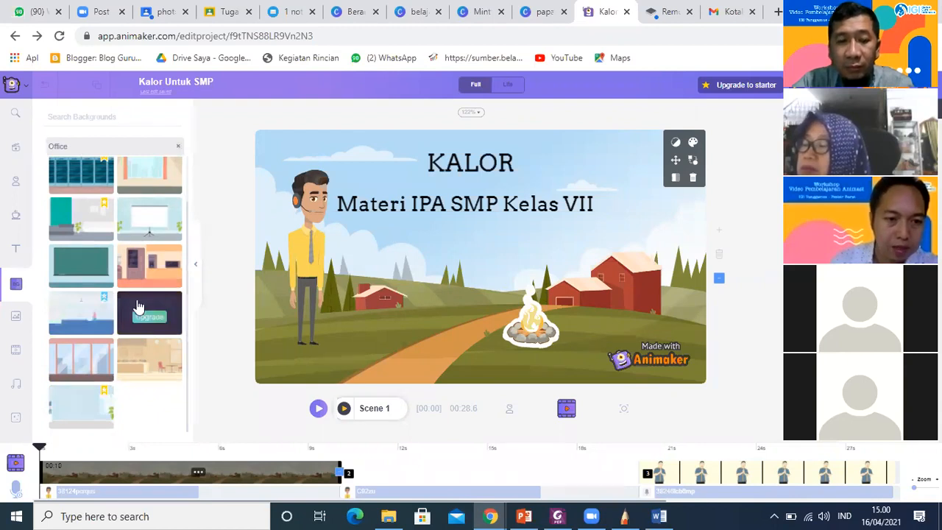
- View the upgrade offers for a Pro and a Starter Office background, closing each one to return to the background library
left_click(144, 315)
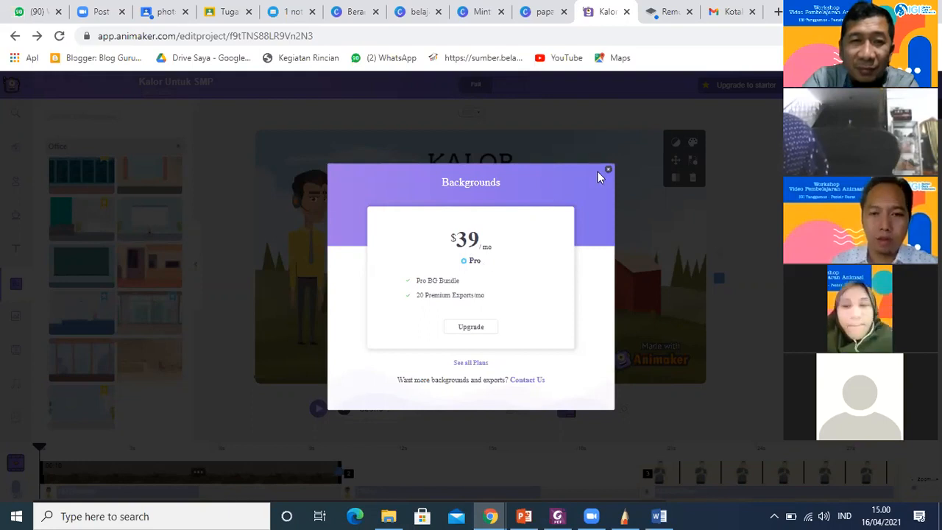
left_click(93, 401)
left_click(87, 408)
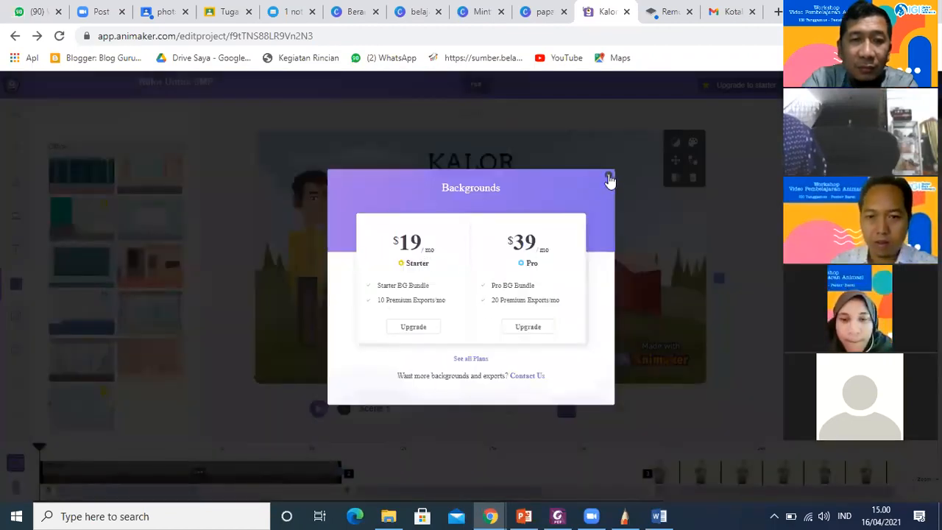
left_click(20, 288)
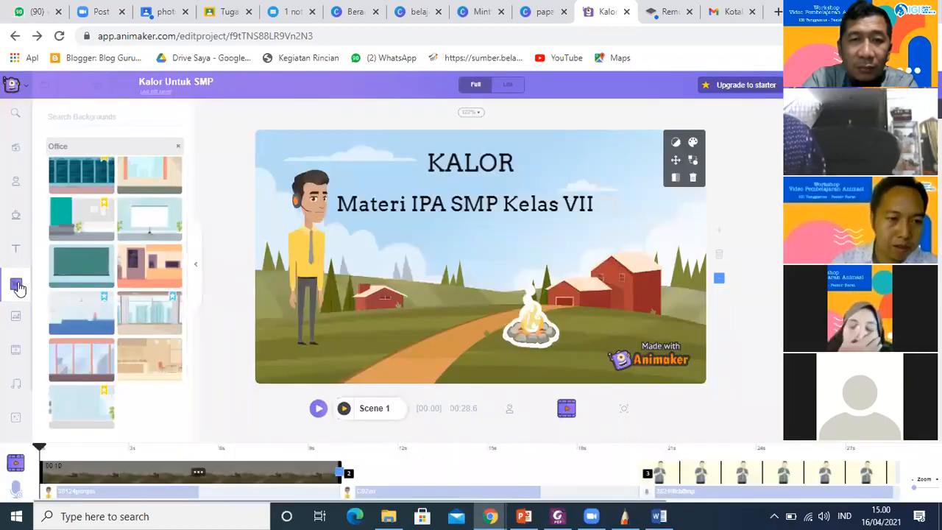
- Collapse the Office category and look through the remaining background categories down to All Items
left_click(177, 147)
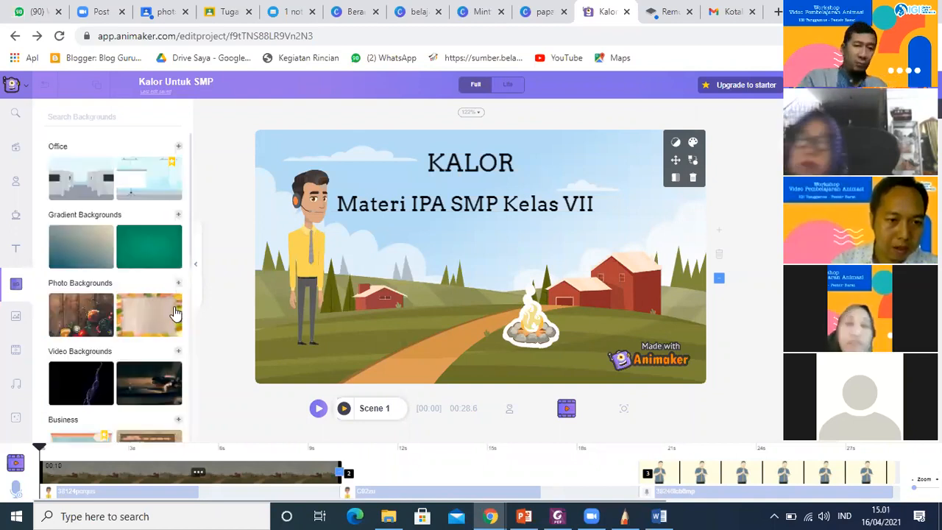
scroll(173, 309, "down", 3)
scroll(171, 309, "down", 3)
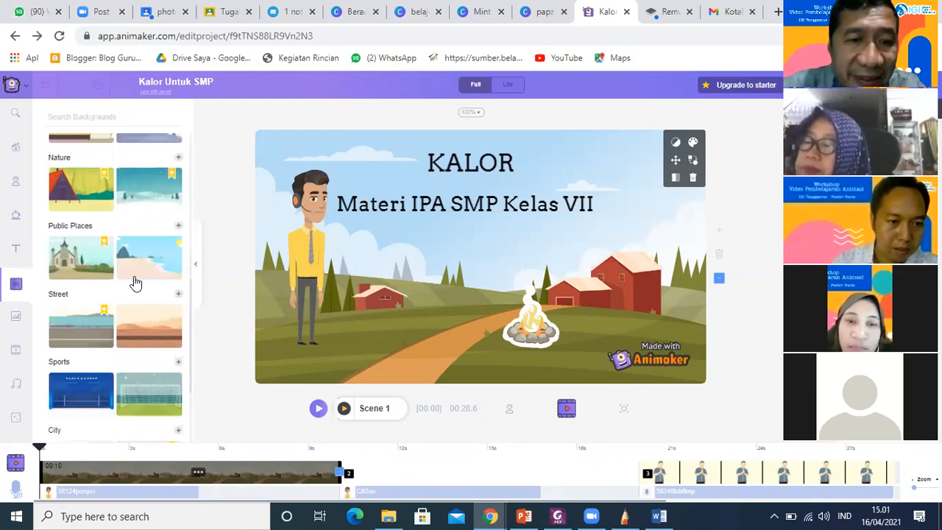
scroll(134, 283, "down", 2)
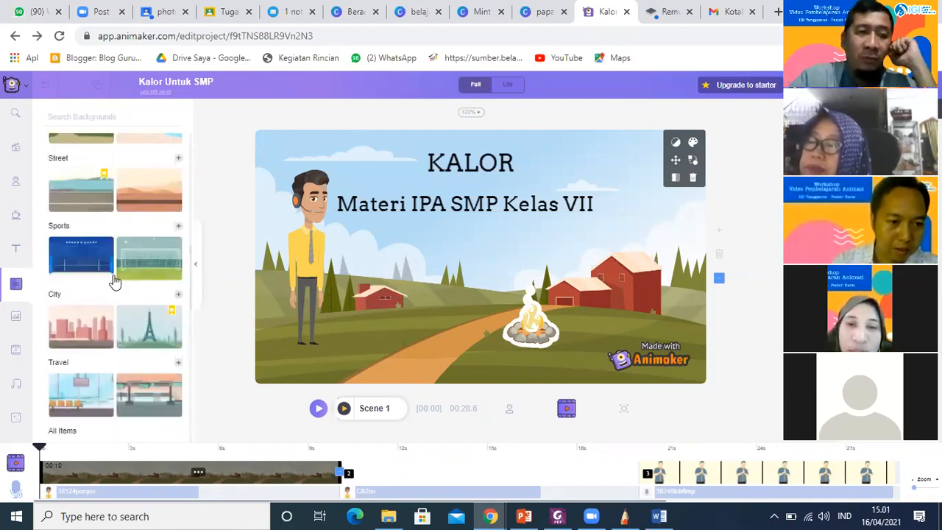
scroll(114, 282, "down", 4)
scroll(114, 280, "down", 3)
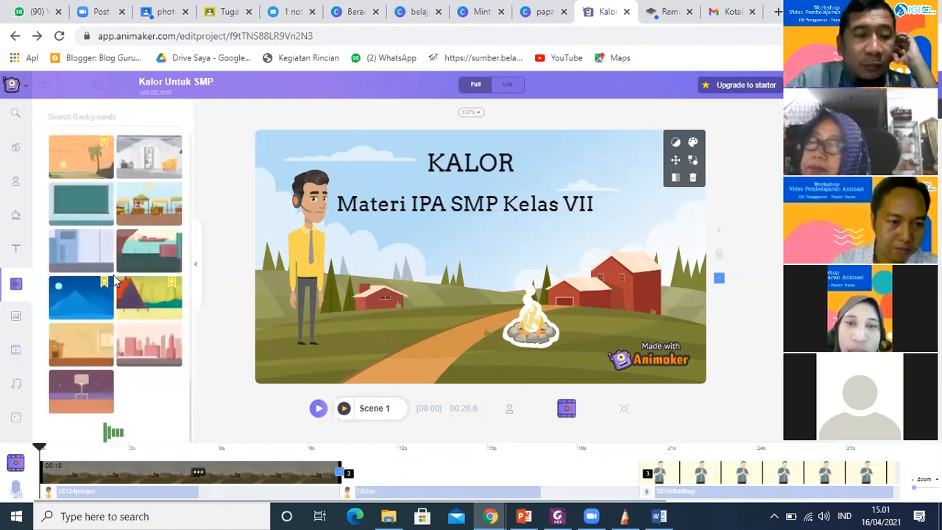
left_click(400, 113)
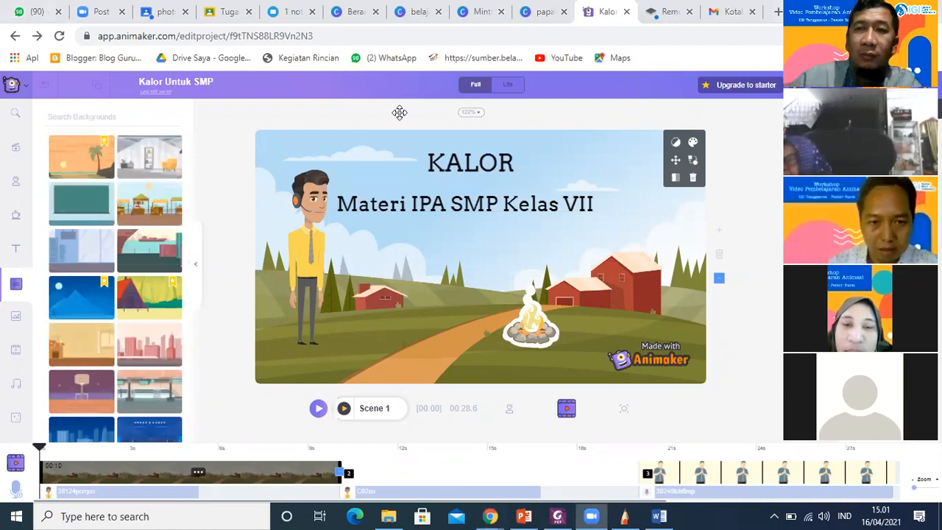
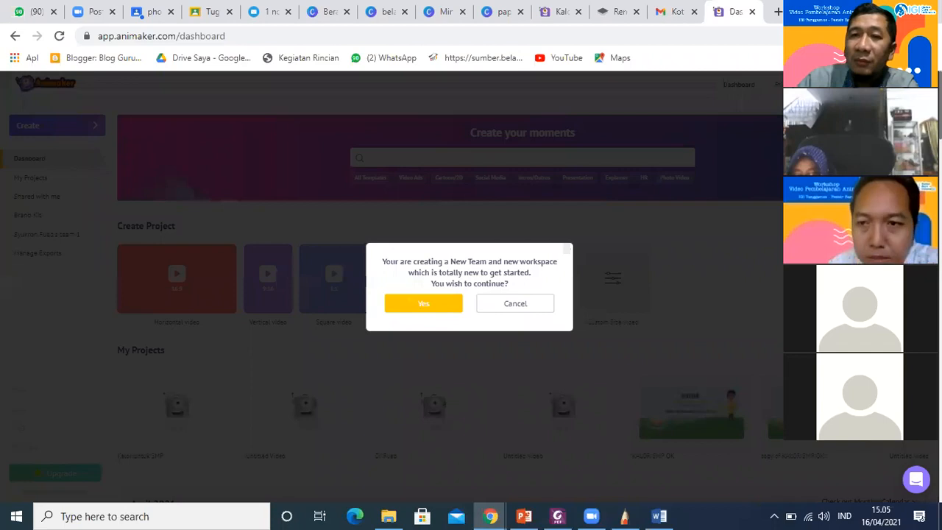
- Confirm creating a new team workspace and look over its e-mail fields for inviting members
left_click(423, 304)
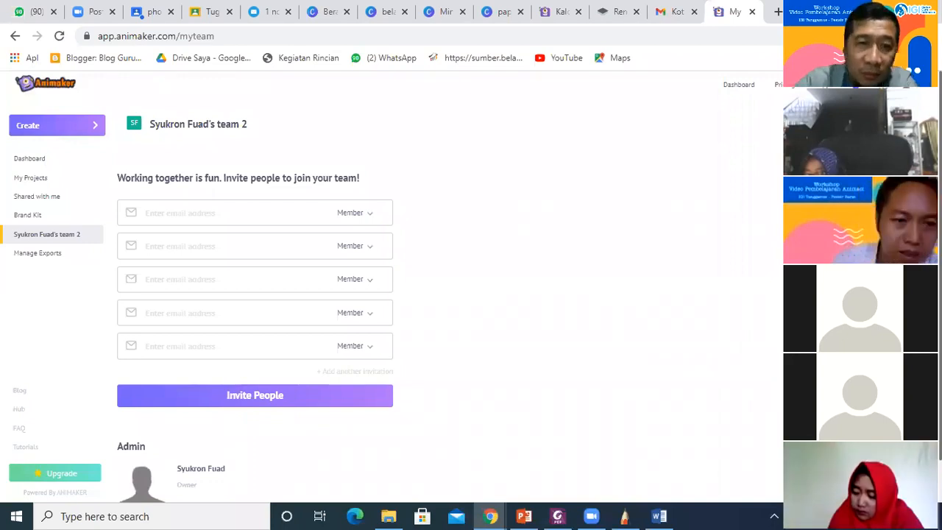
left_click(232, 250)
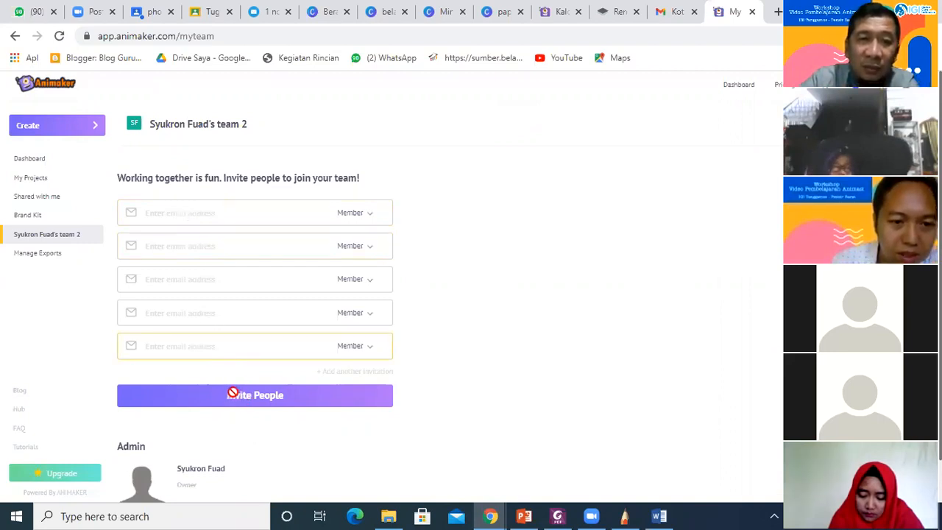
scroll(307, 272, "down", 1)
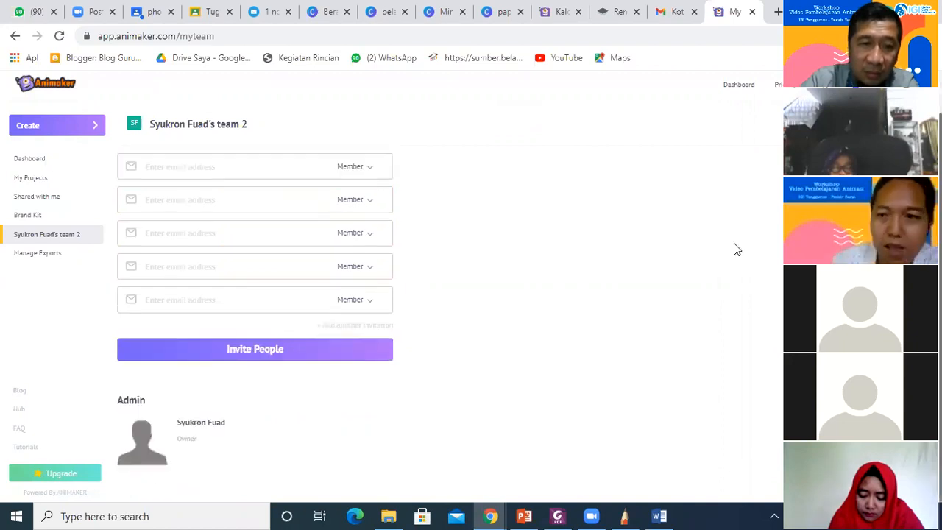
left_click(213, 195)
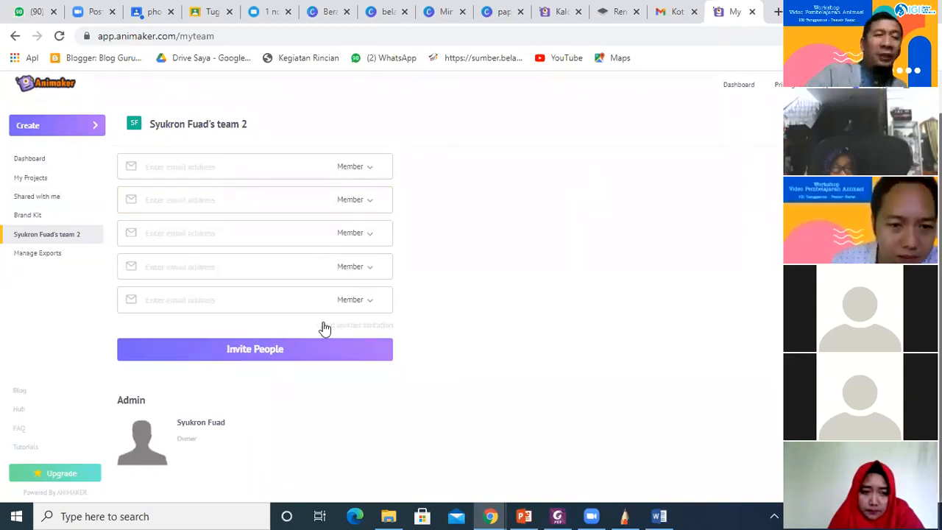
left_click(243, 299)
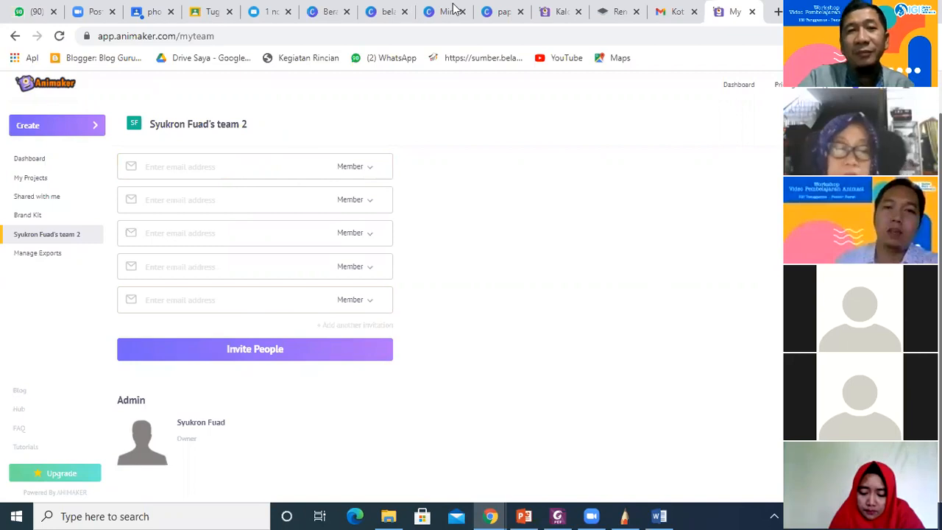
- Switch to the Canva design "belajar", then view the restricted Ramadan design by changing to the class team
left_click(378, 13)
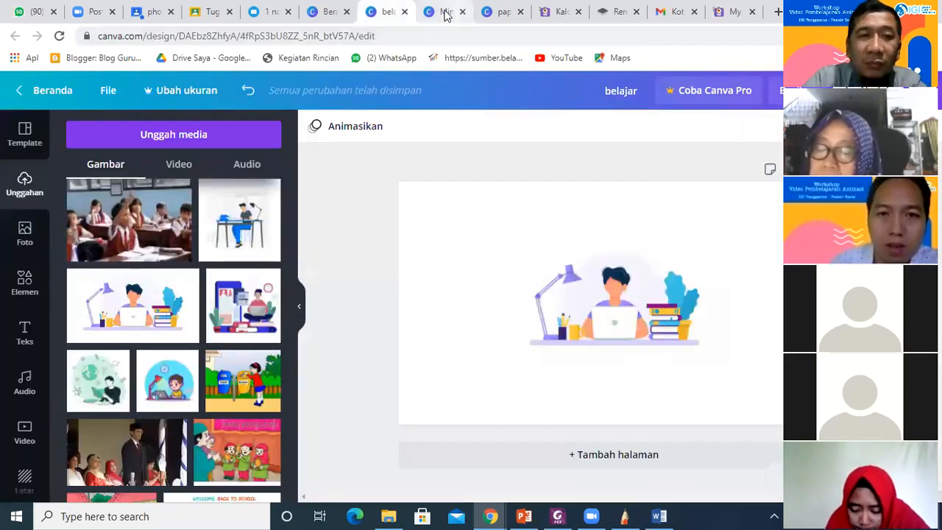
left_click(446, 13)
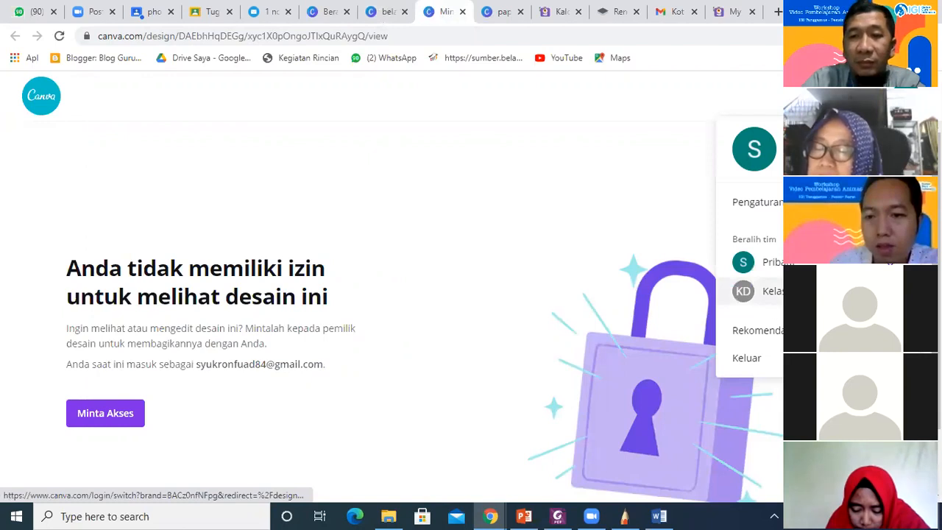
left_click(772, 290)
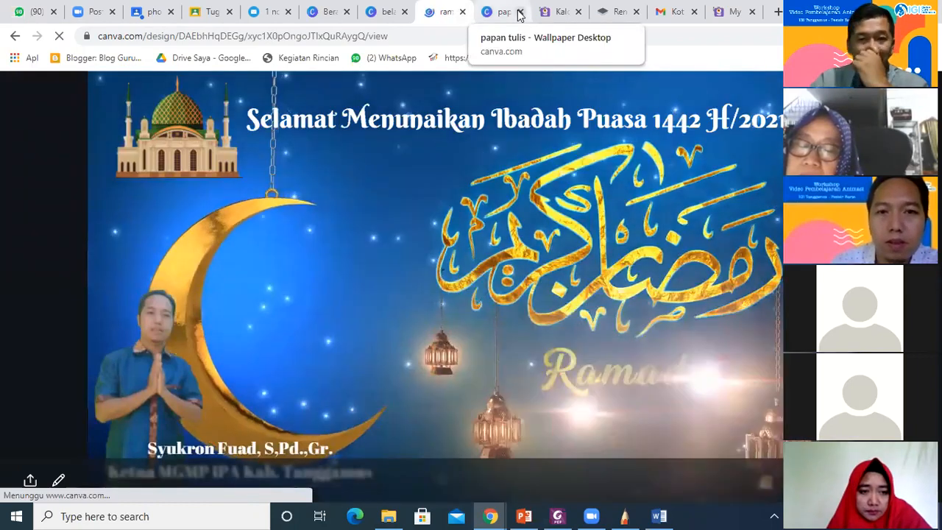
- Close the "belajar", "papan tulis" and Ramadan design tabs and go back to Canva's home page
left_click(404, 13)
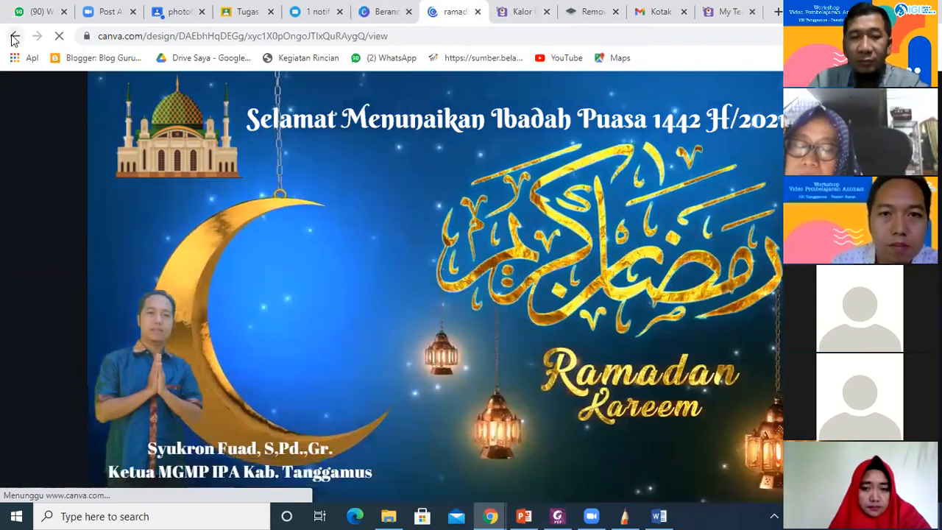
left_click(396, 14)
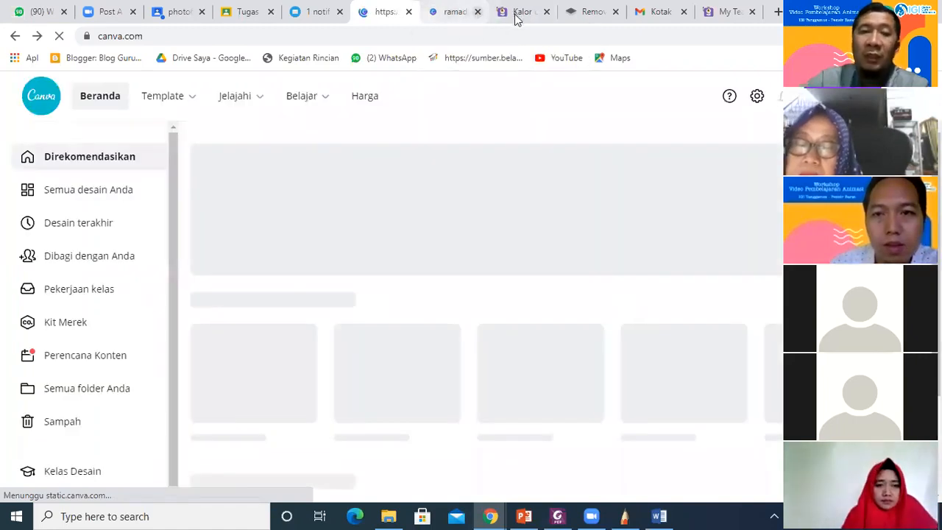
left_click(576, 13)
- Return to the Animaker team page, close its tab and switch to the "Kalor Untuk SMP" project tab
left_click(678, 12)
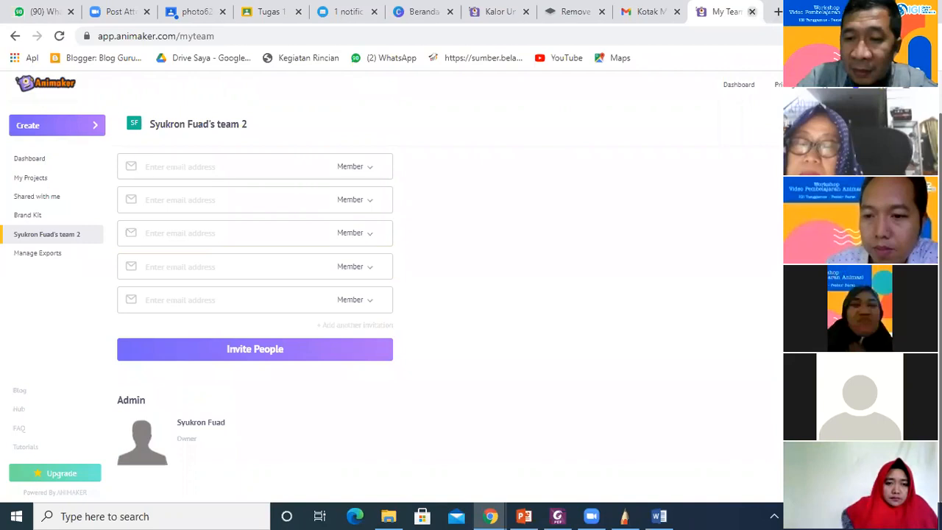
left_click(751, 12)
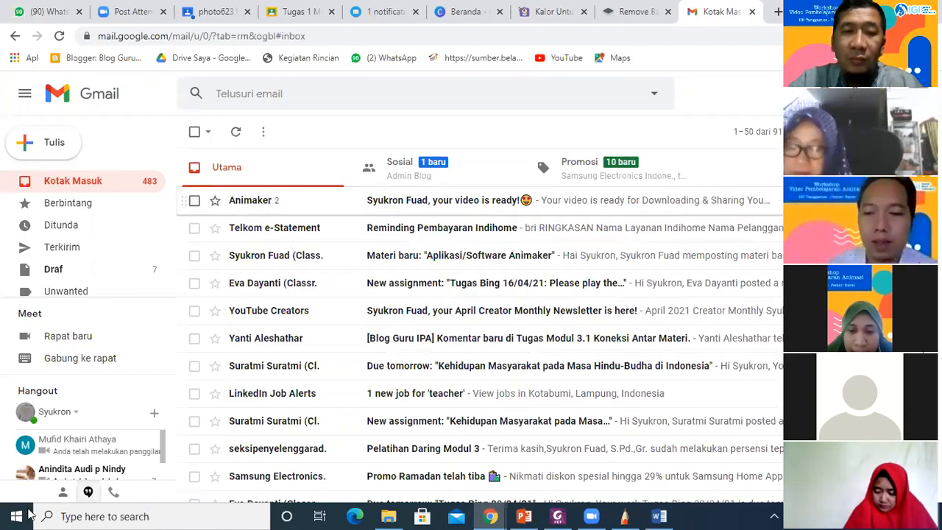
left_click(544, 11)
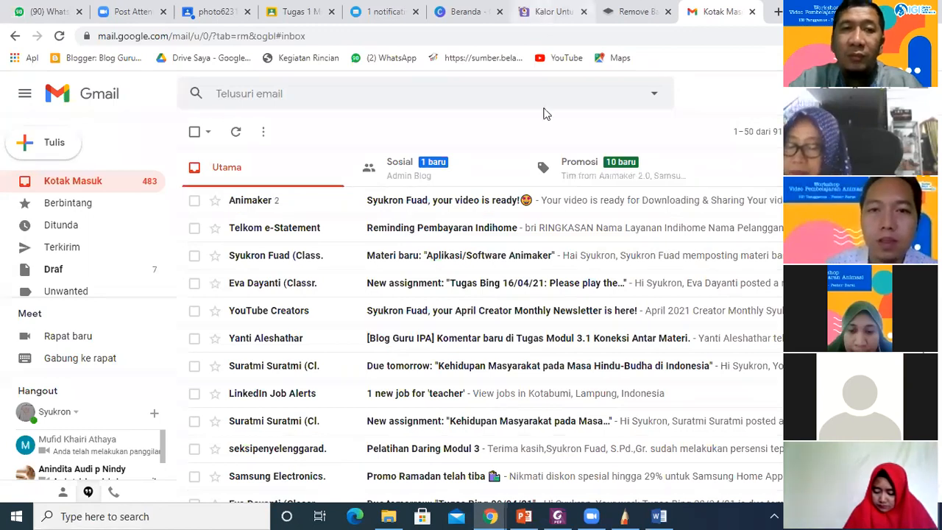